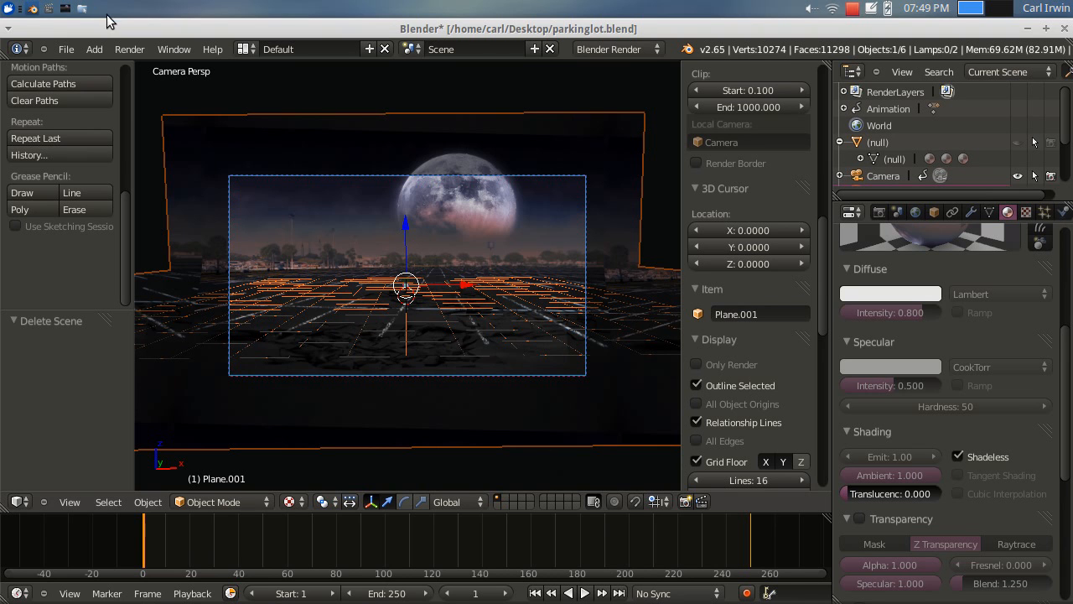
Switch to the video player and play the parkinglotmoon0001-0250.avi render, pausing it at about 7 seconds
click(60, 11)
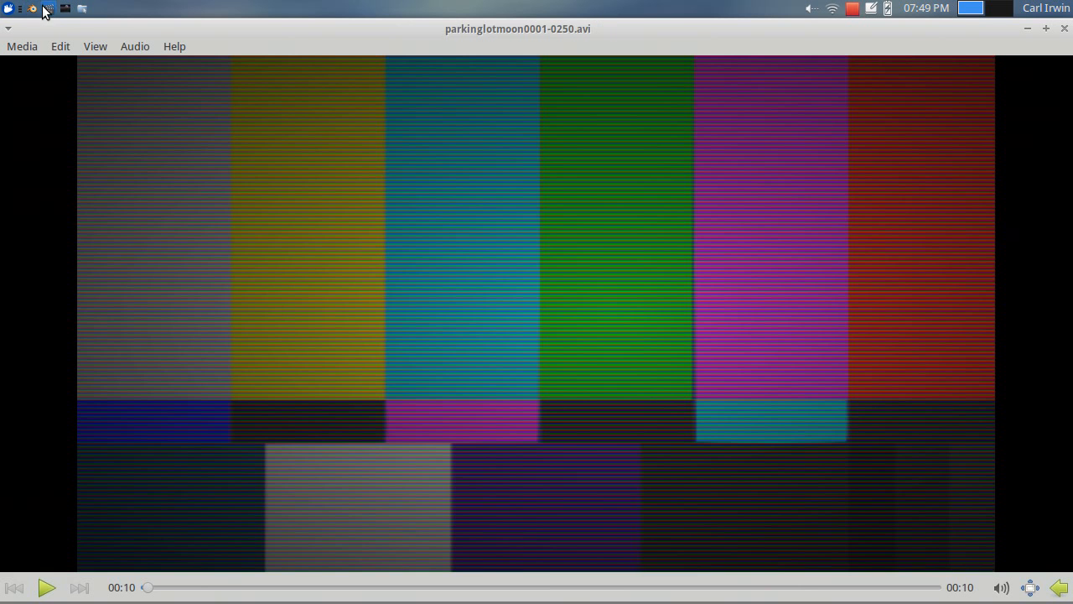
click(46, 588)
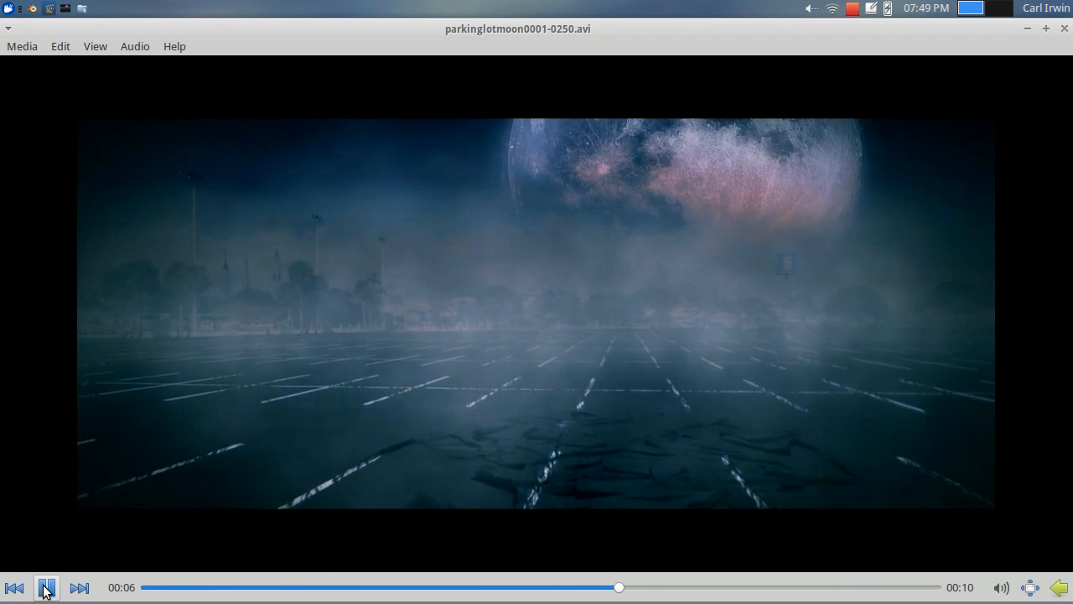
click(52, 588)
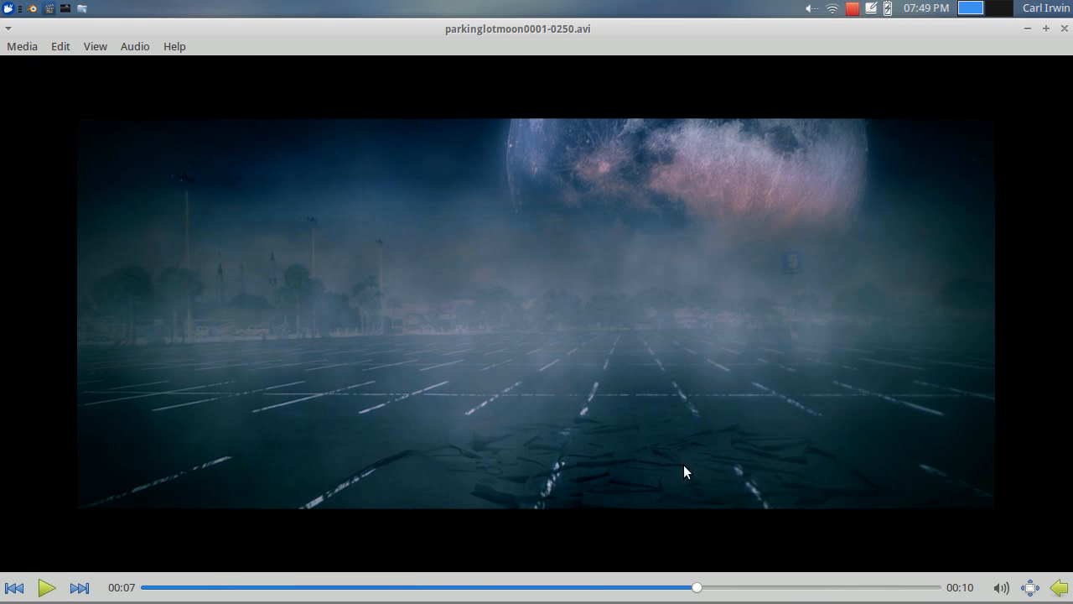
Scrub through the paused render to examine the parking lot lines, fog and moon at several points of the camera move
click(343, 587)
click(295, 587)
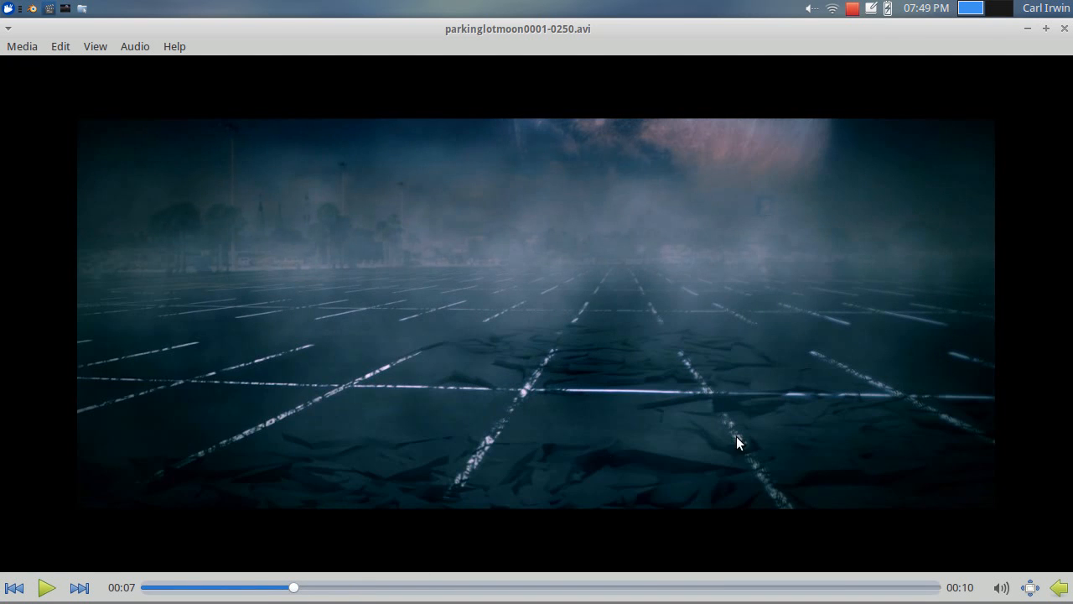
click(178, 587)
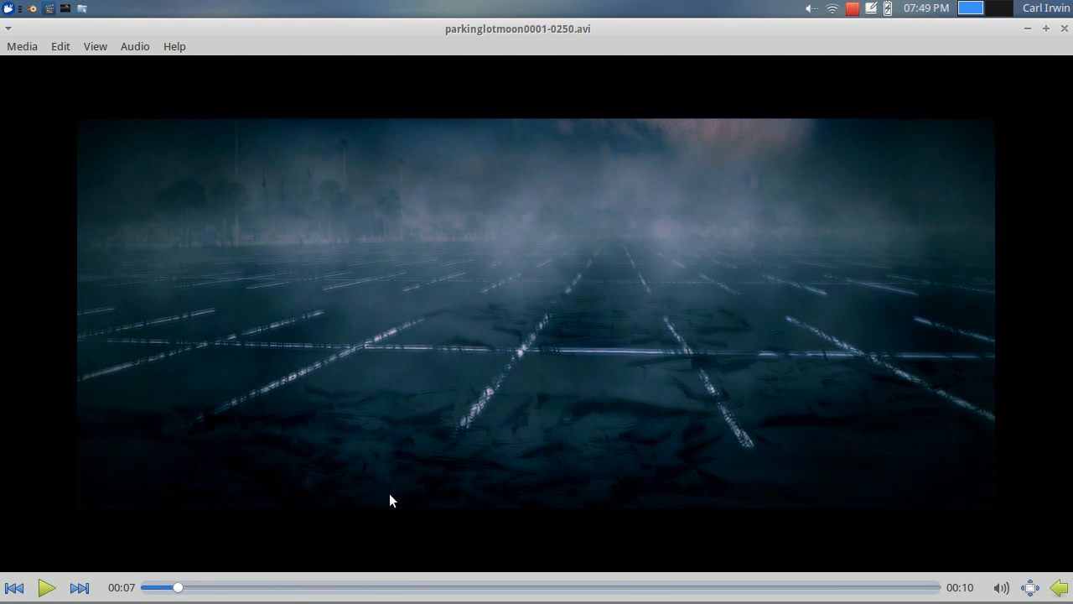
click(228, 587)
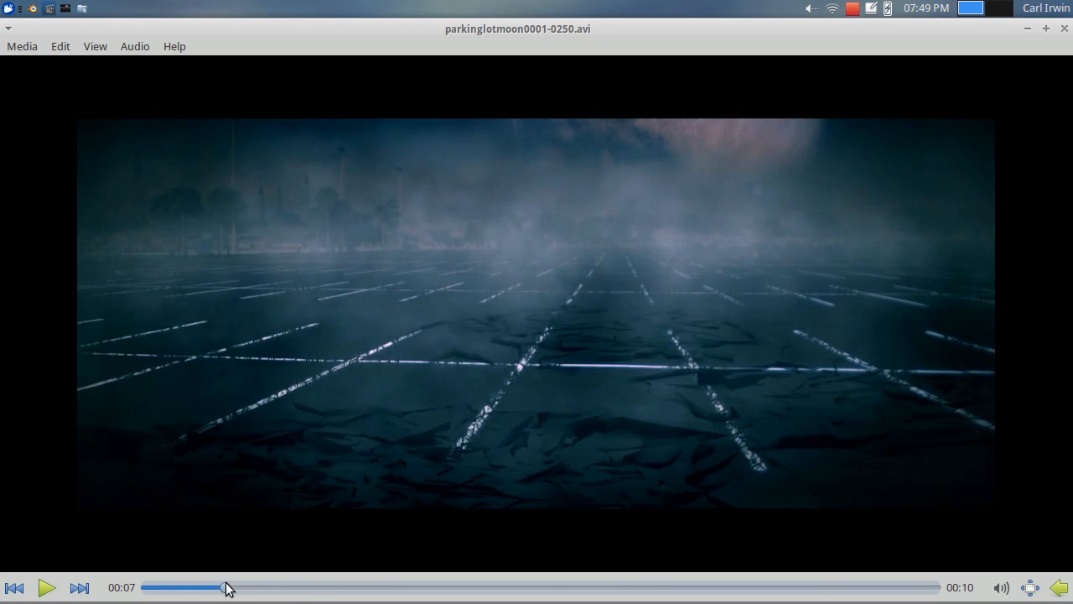
click(261, 587)
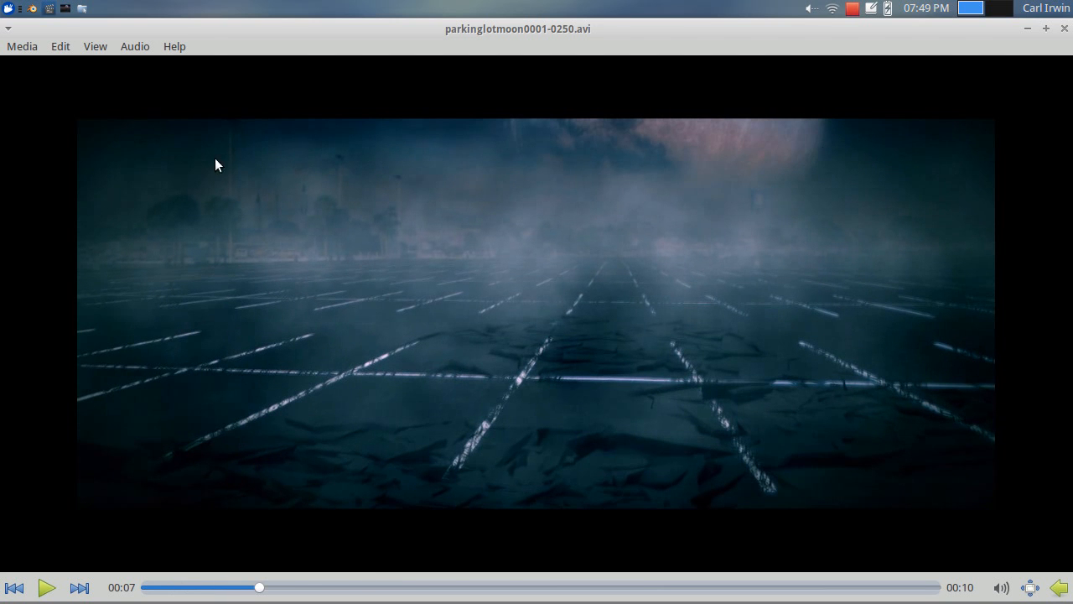
click(289, 588)
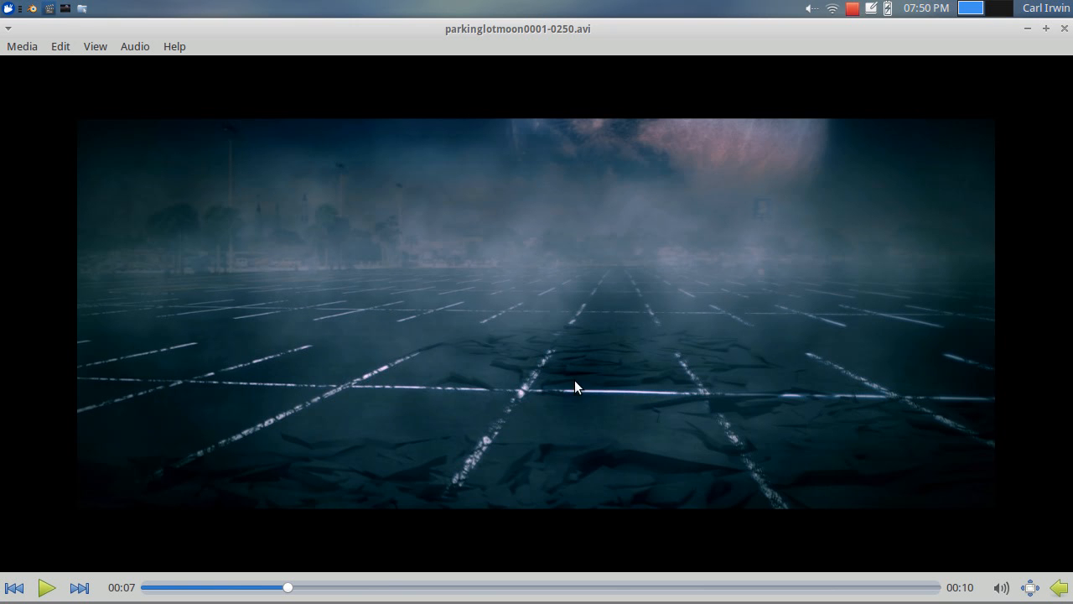
drag(343, 587, 468, 587)
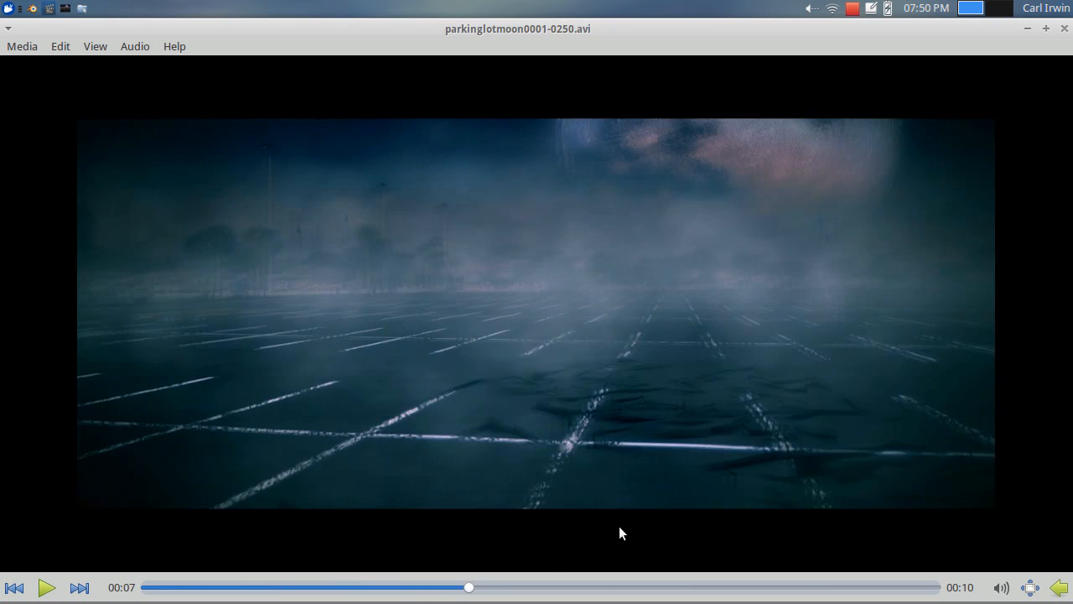
click(529, 588)
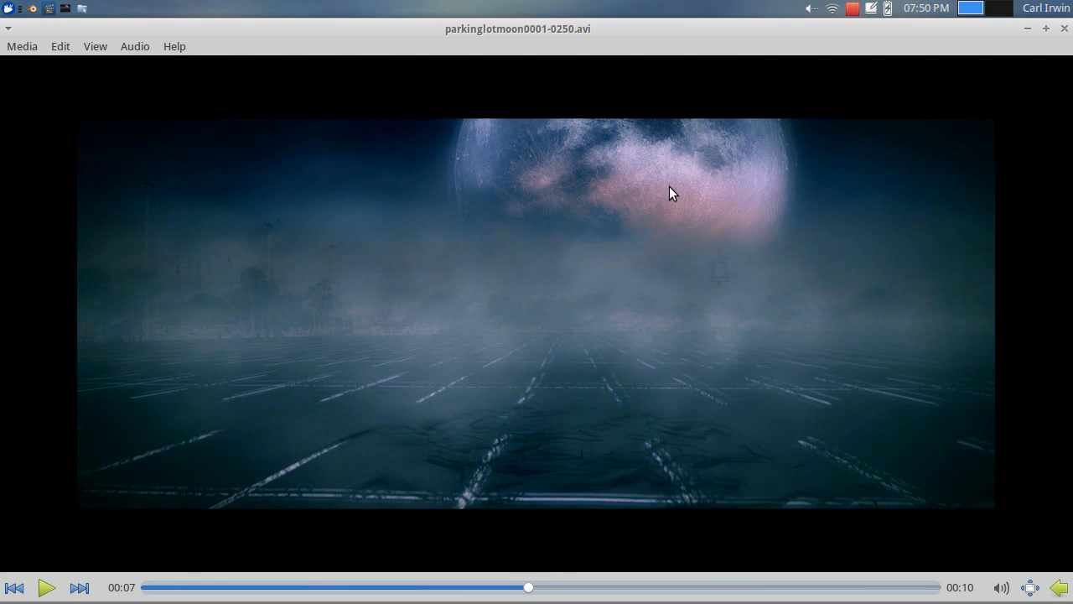
click(586, 586)
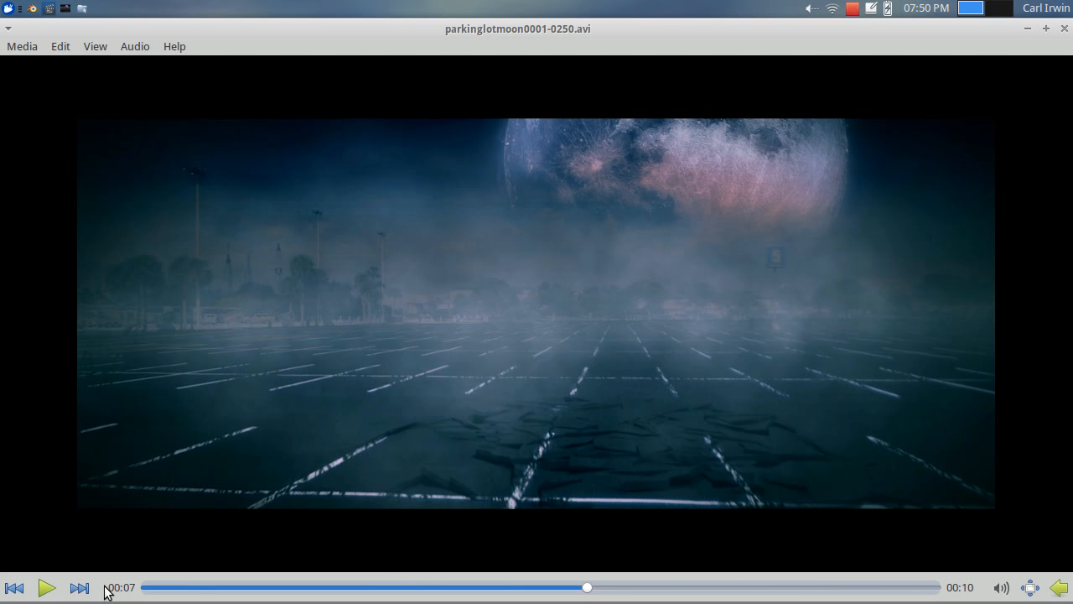
Replay parkinglotmoon0001-0250.avi from the start to its end, then play it again and pause at about 3 seconds
click(8, 592)
click(46, 587)
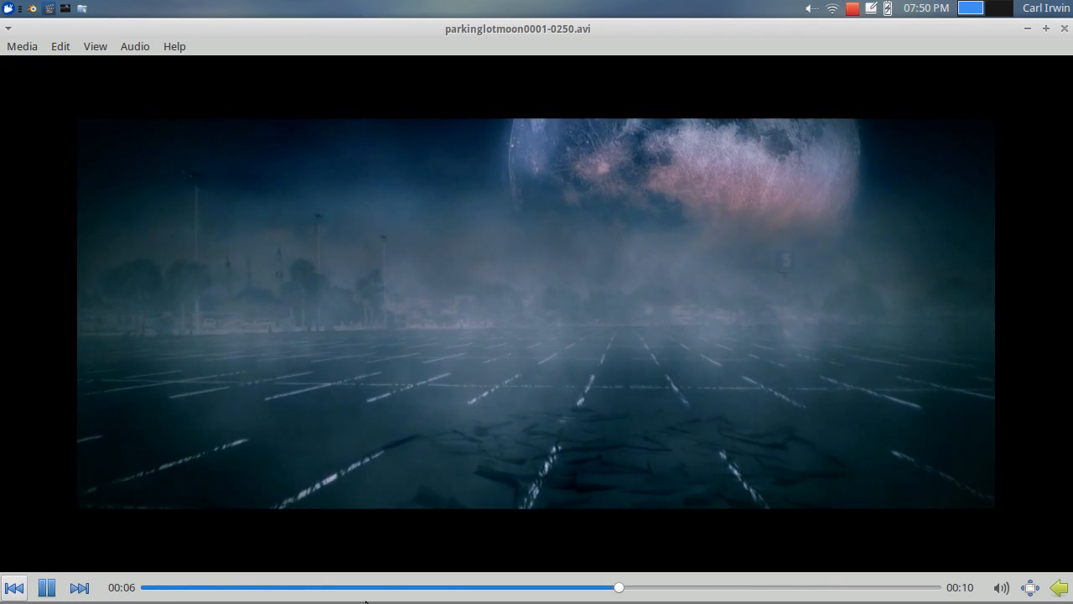
mouse_move(98, 597)
mouse_move(83, 518)
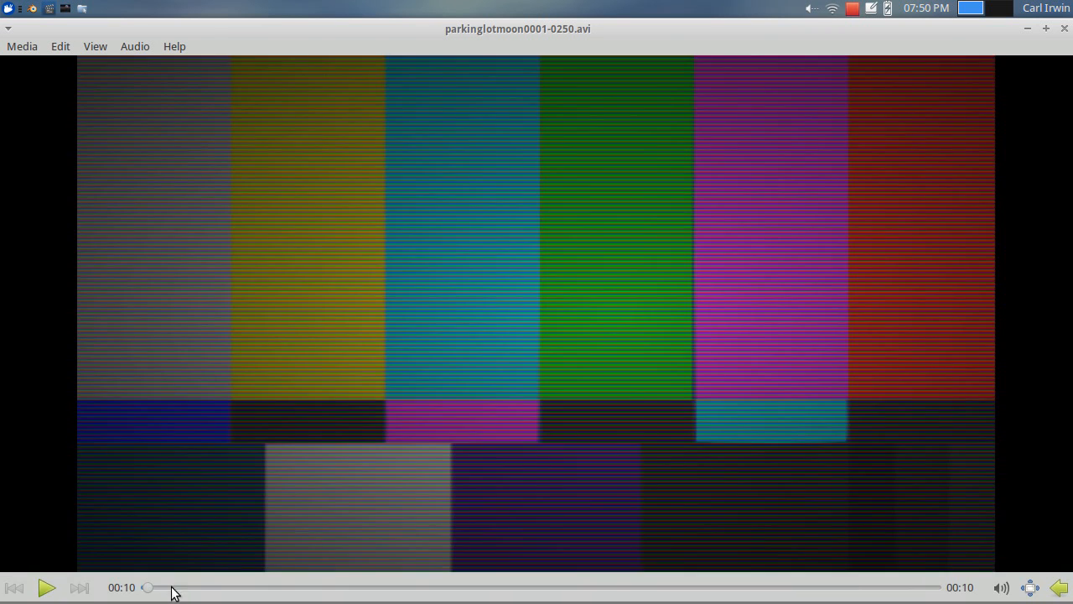
click(46, 586)
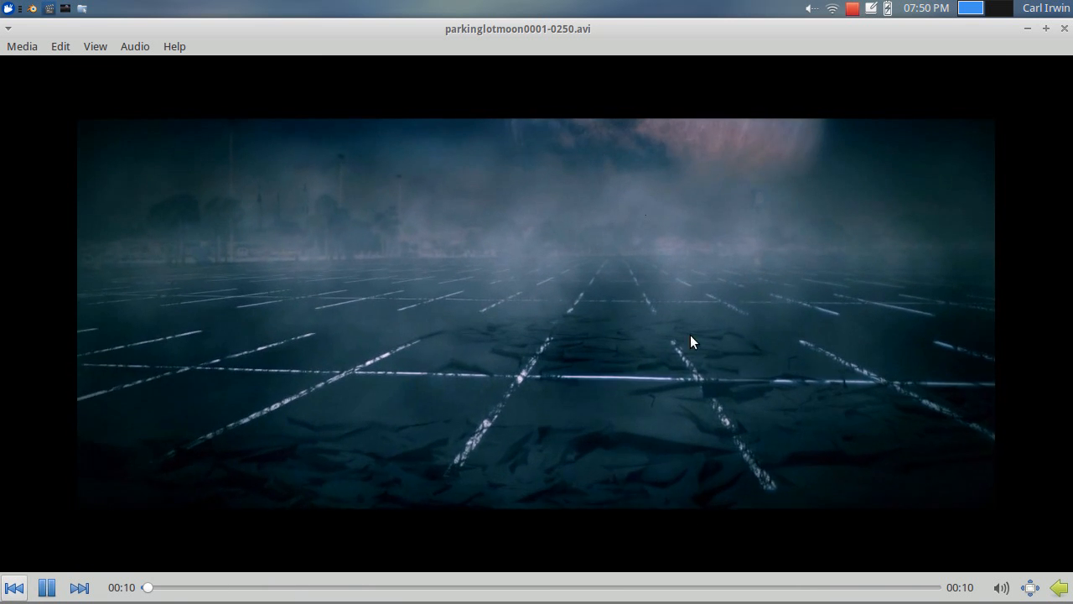
click(47, 587)
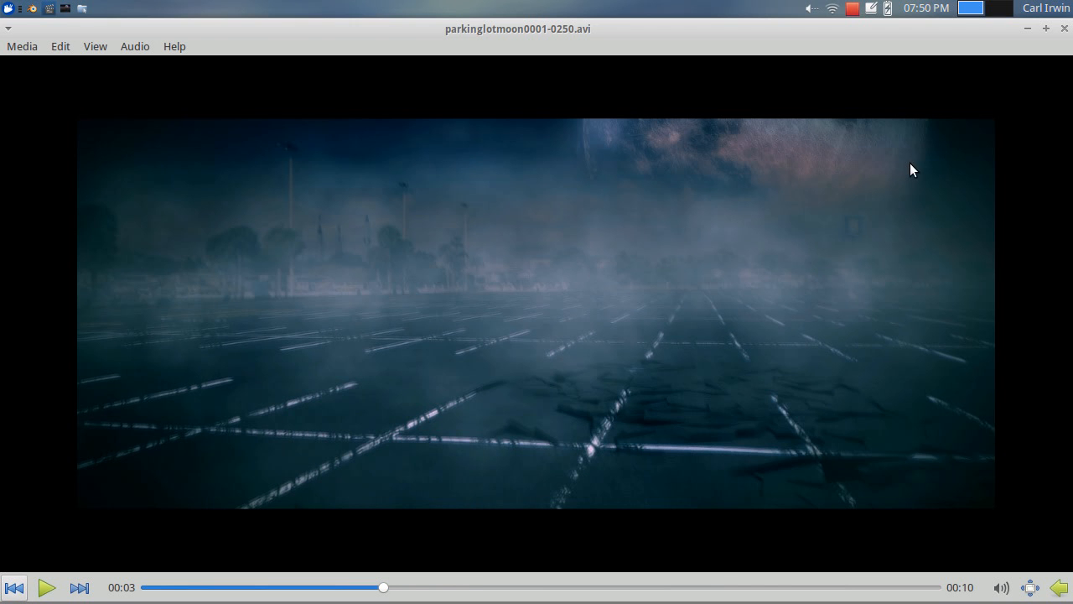
Switch to Blender, inspect the projected ground and backdrop geometry from several angles, and return to the camera view
click(32, 10)
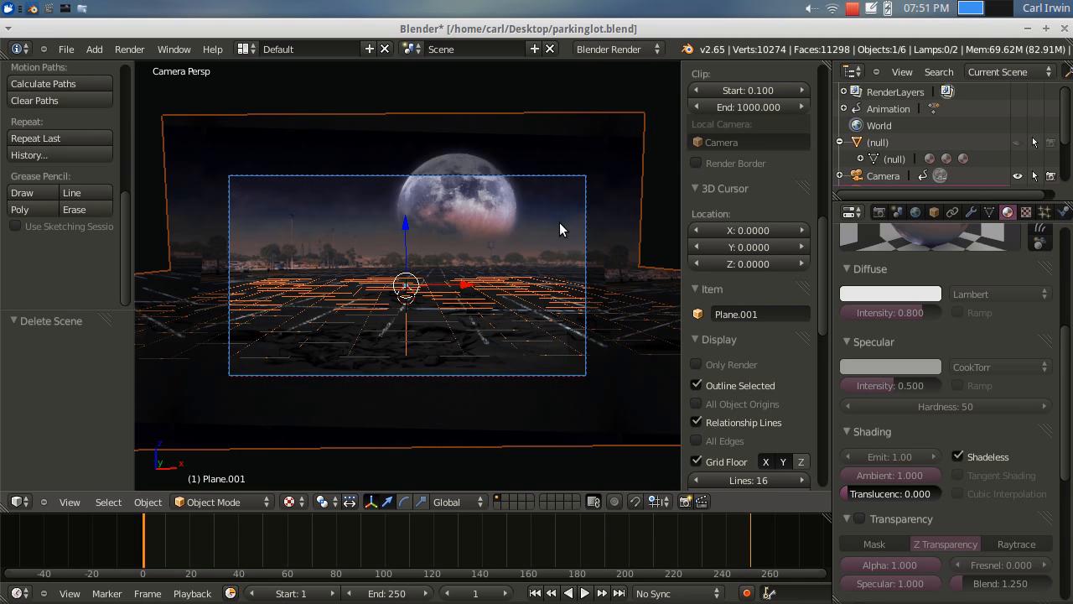
scroll(550, 253, up, 2)
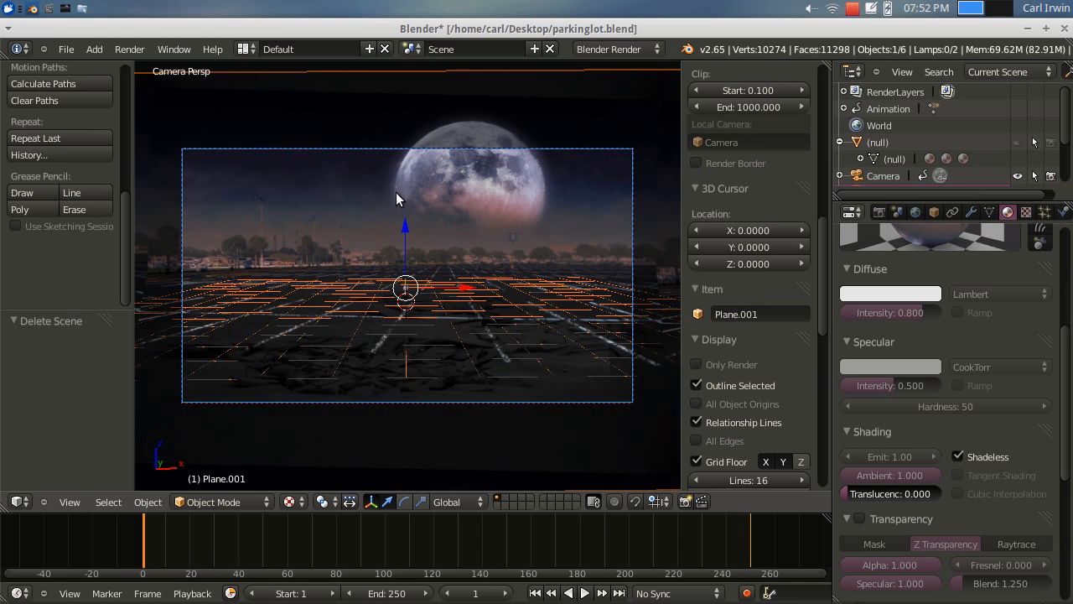
scroll(397, 193, down, 2)
middle_drag(493, 255, 369, 280)
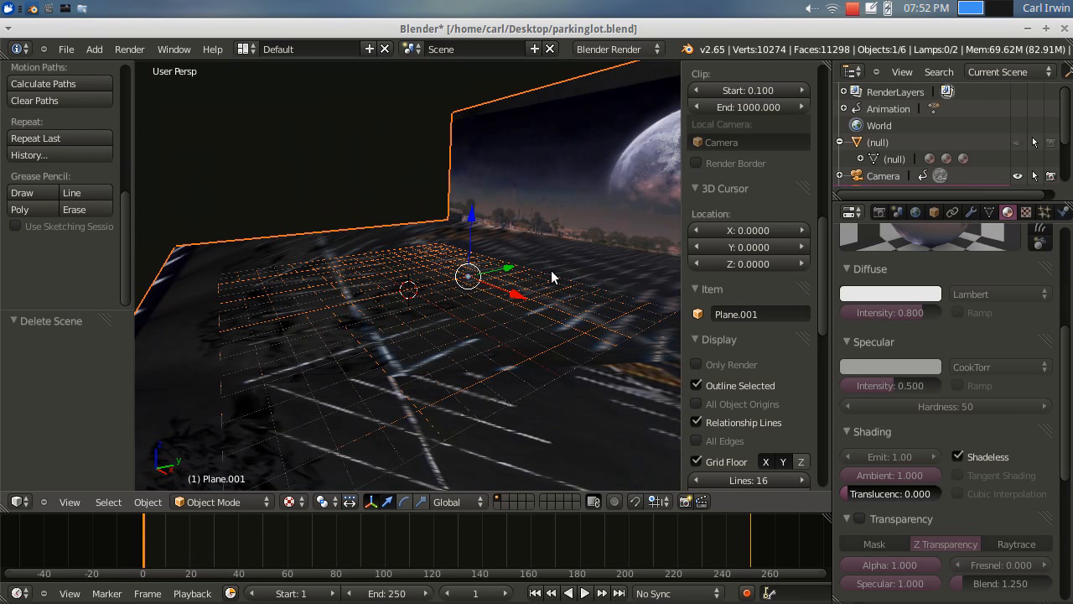
middle_drag(455, 242, 332, 277)
scroll(449, 246, down, 2)
scroll(446, 270, up, 1)
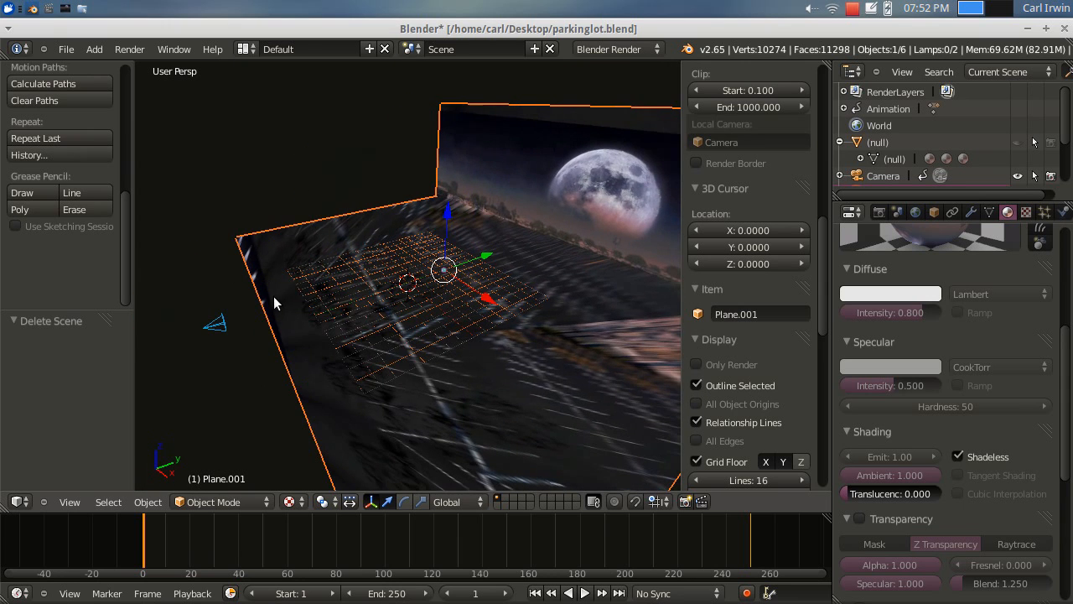
middle_drag(524, 289, 600, 263)
middle_drag(421, 282, 361, 336)
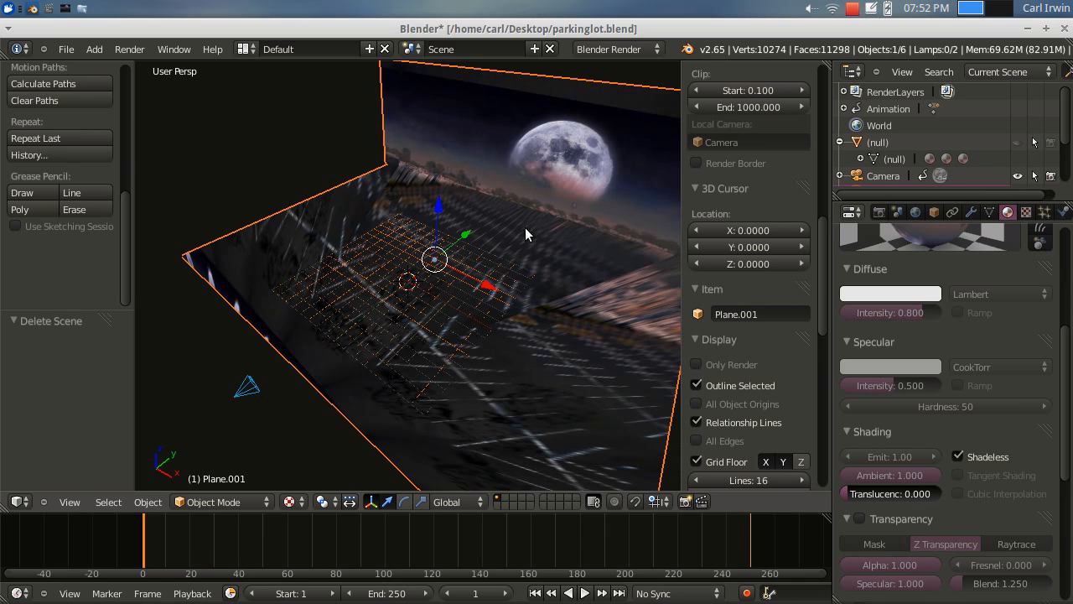
click(72, 501)
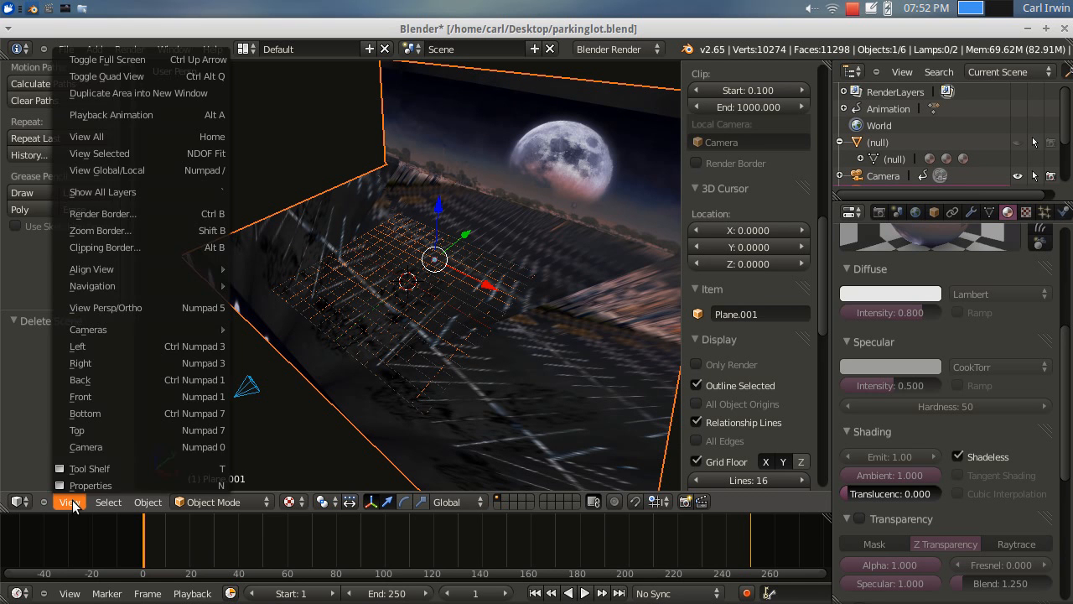
click(88, 451)
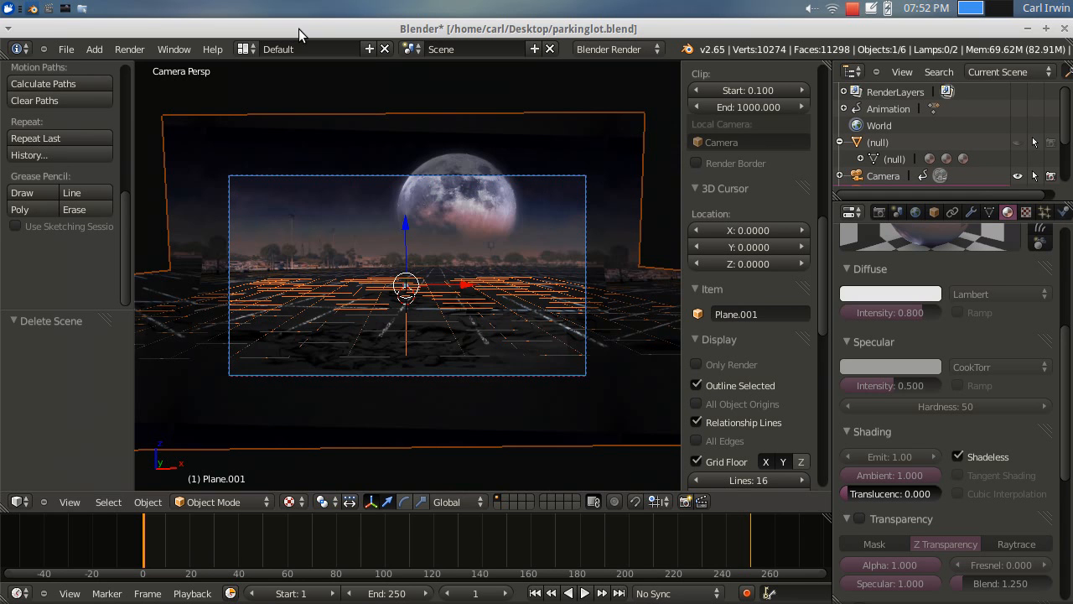
Switch to the image viewer and look at ParkingLot.jpg and the transparent moon.png
click(67, 10)
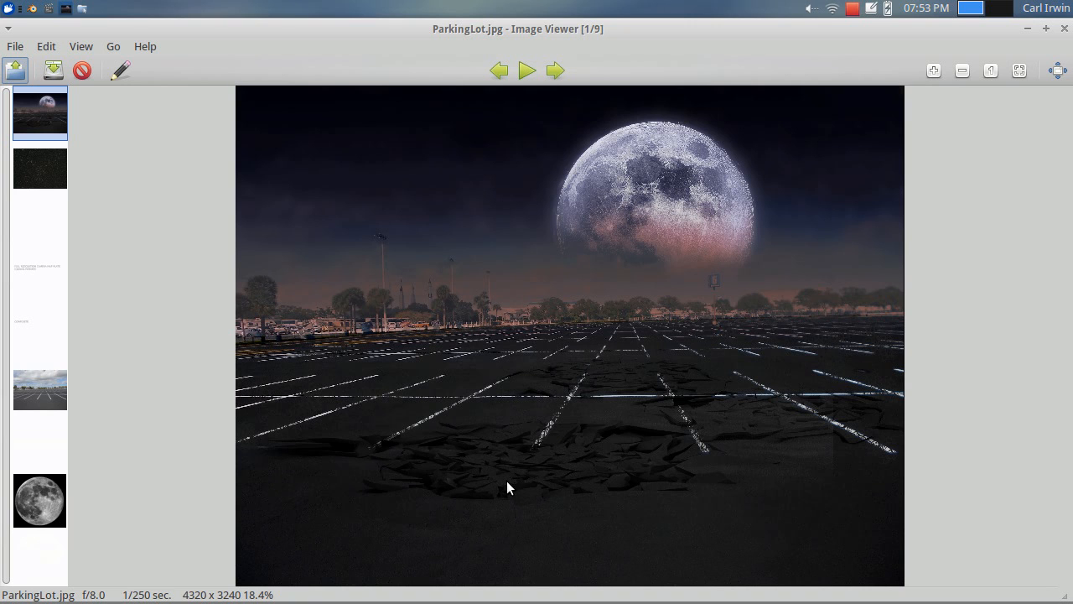
key(Left)
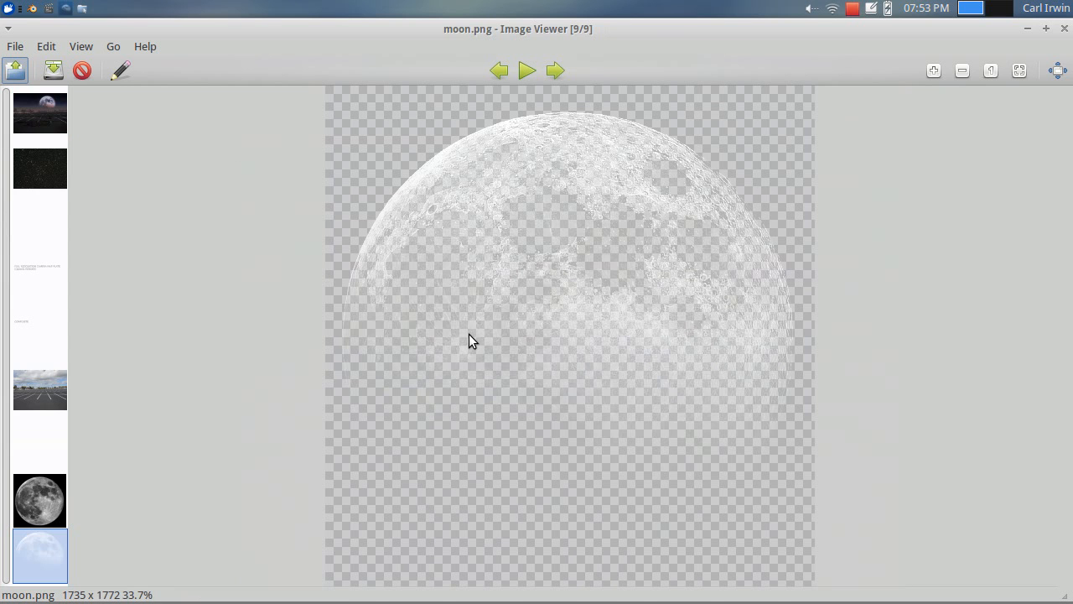
key(Right)
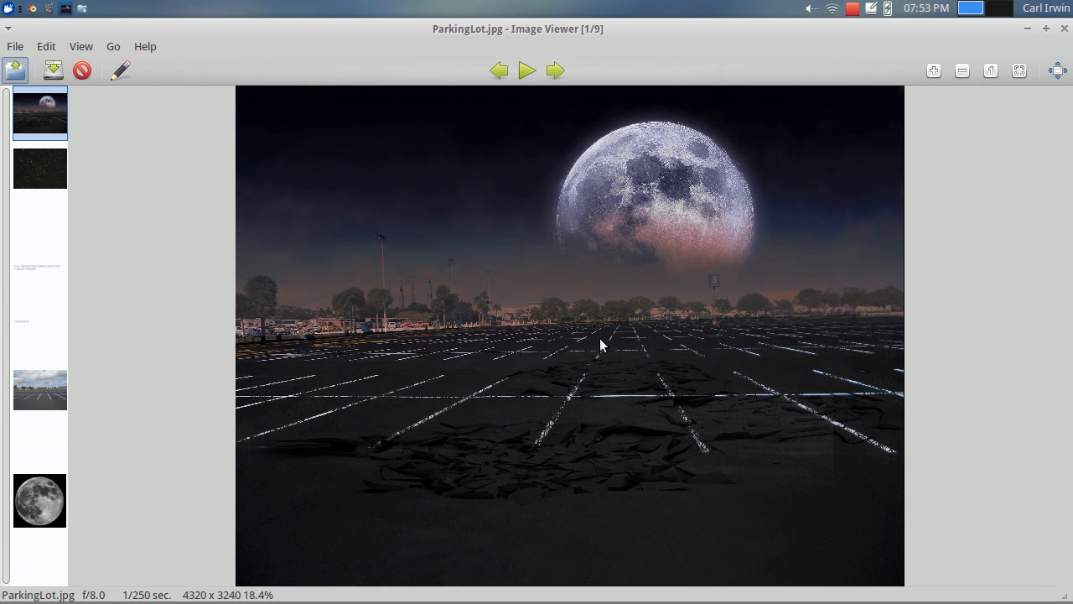
Switch back to the video player, rewind the render to the start and play it, pausing at about 2 seconds
click(49, 9)
drag(383, 587, 119, 587)
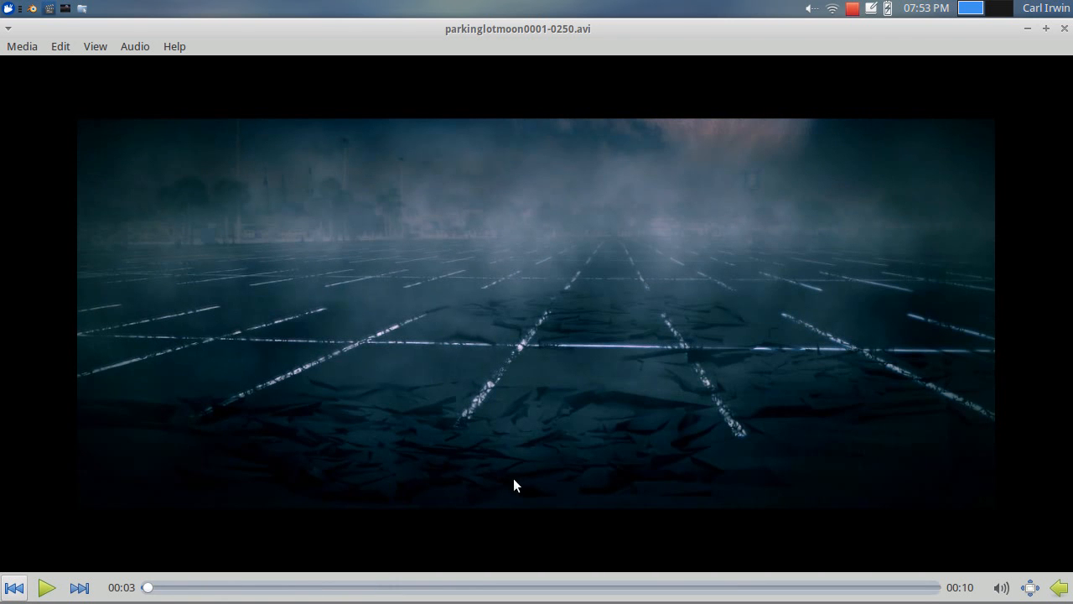
click(47, 586)
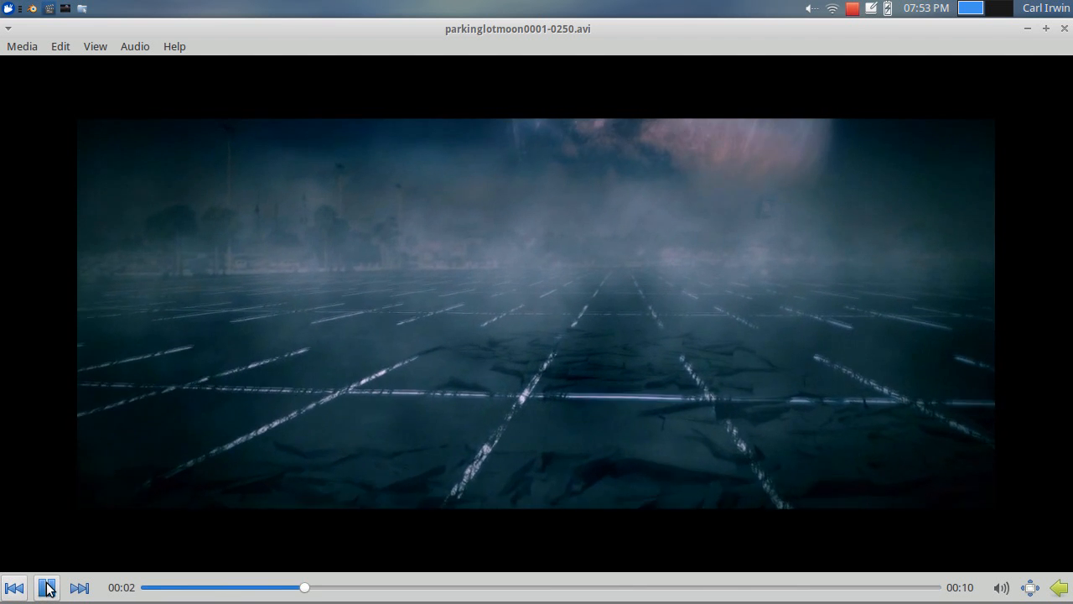
click(47, 587)
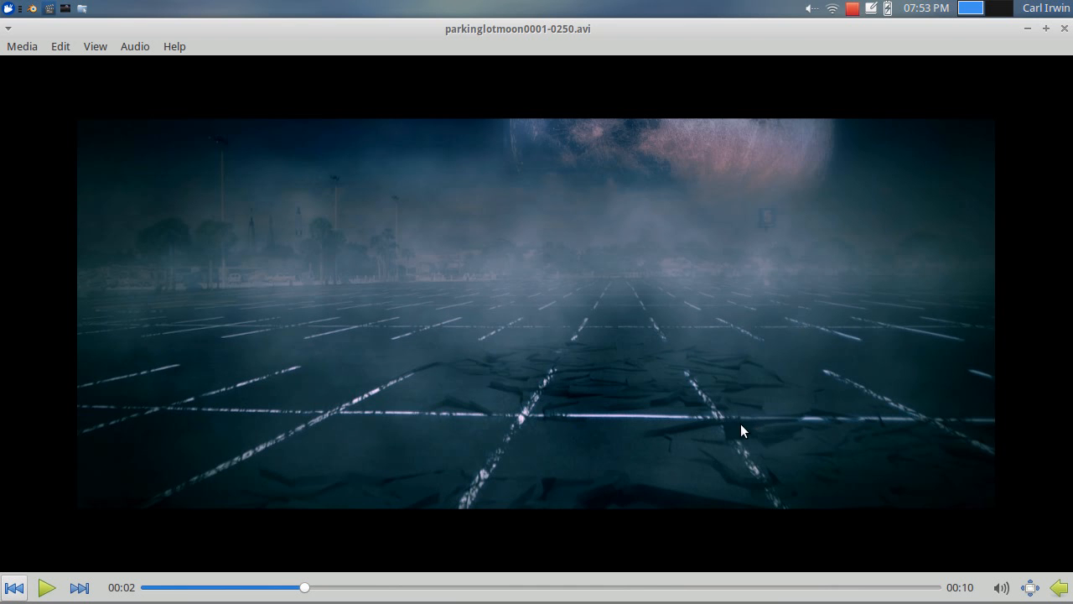
Scrub the paused render back towards its beginning to examine the cracked asphalt in the foreground
drag(292, 588, 263, 587)
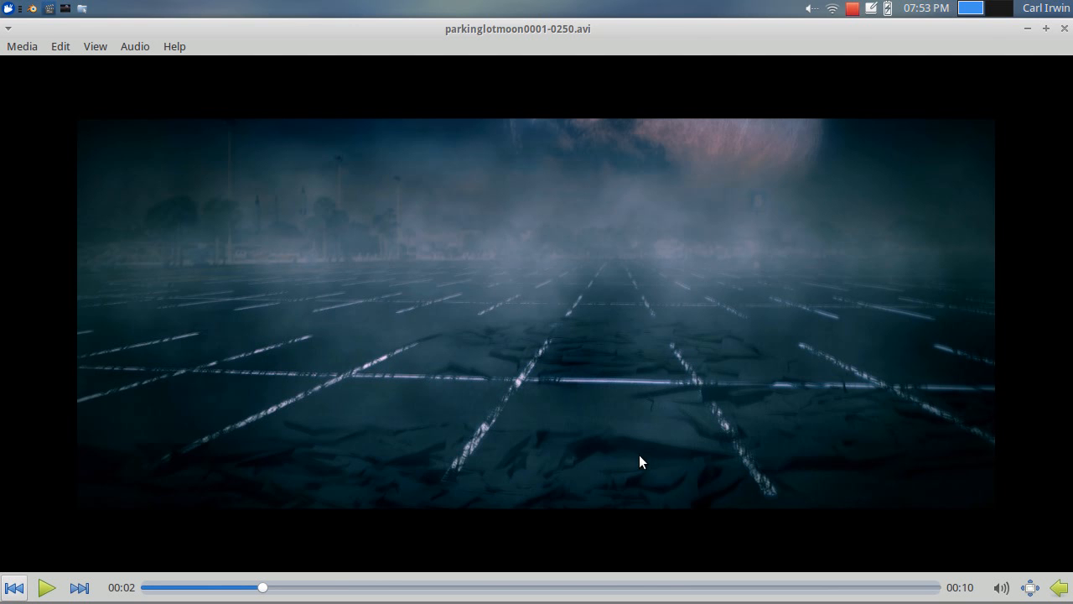
drag(233, 587, 174, 587)
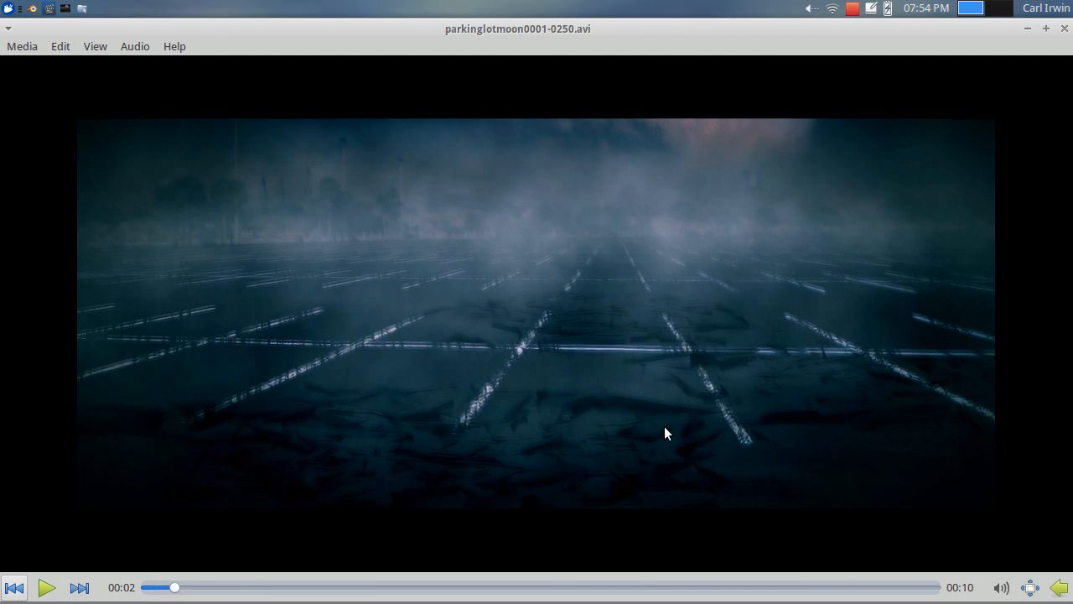
mouse_move(176, 590)
mouse_down()
mouse_move(146, 589)
mouse_move(175, 592)
mouse_move(146, 590)
mouse_move(160, 589)
mouse_up()
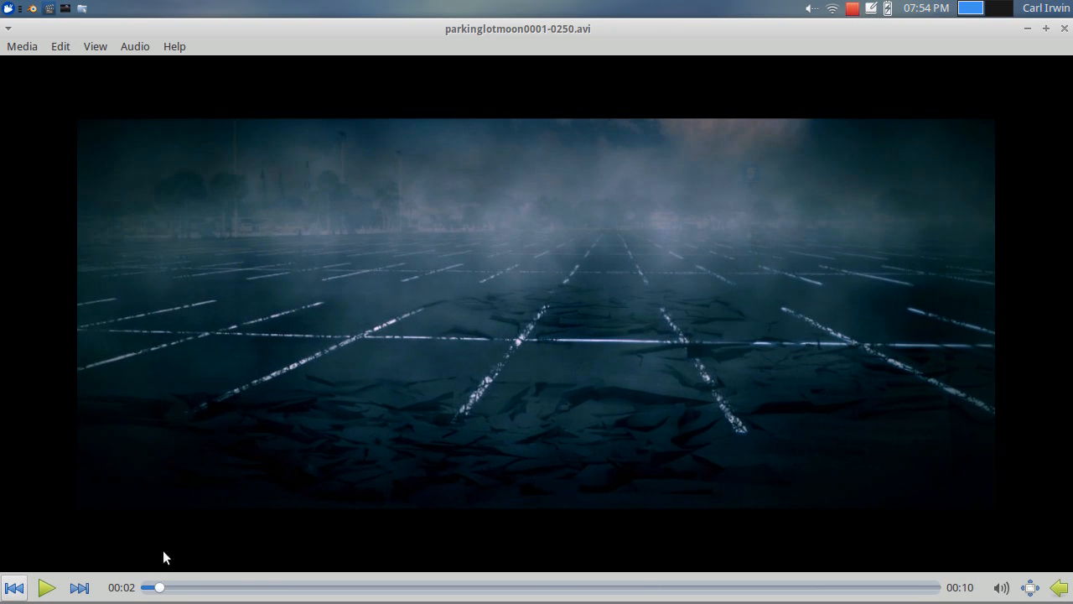
Switch to the image viewer and compare full-moon.jpg and moon.png with the composited ParkingLot.jpg
click(65, 10)
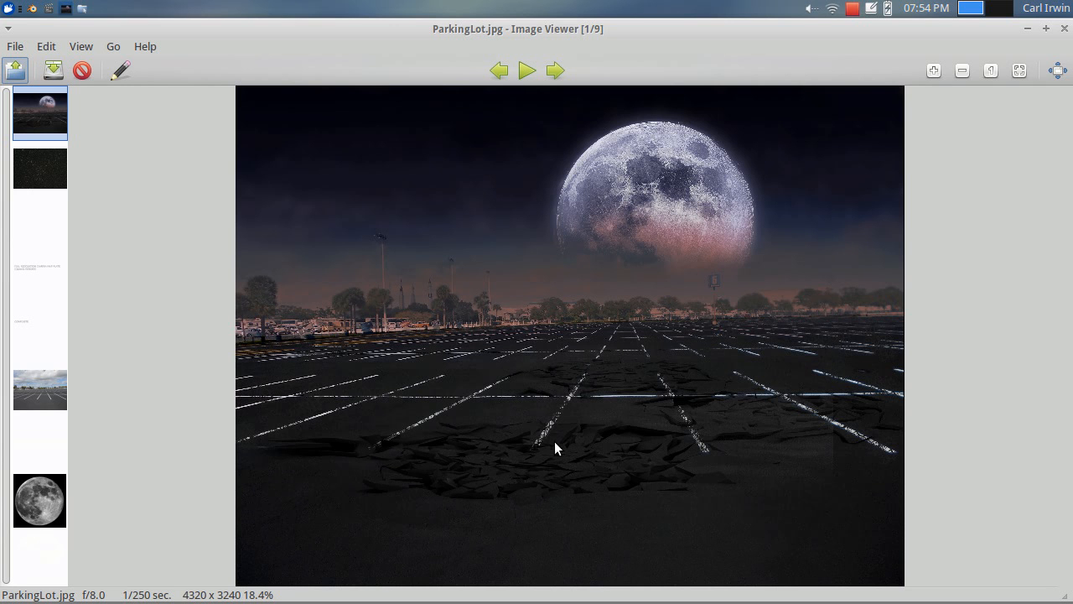
key(Left)
key(Left)
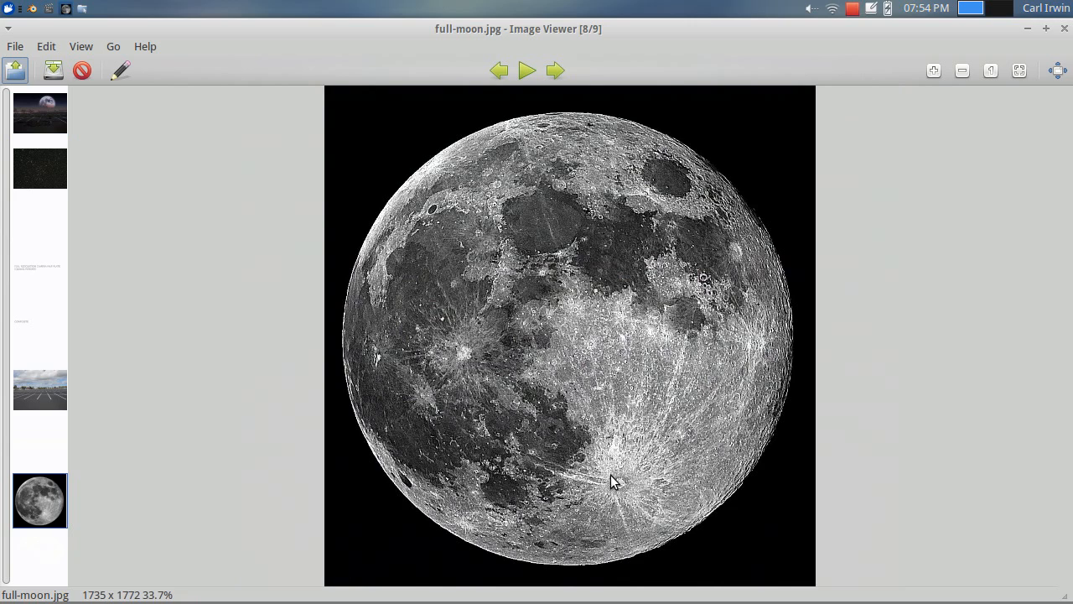
key(Right)
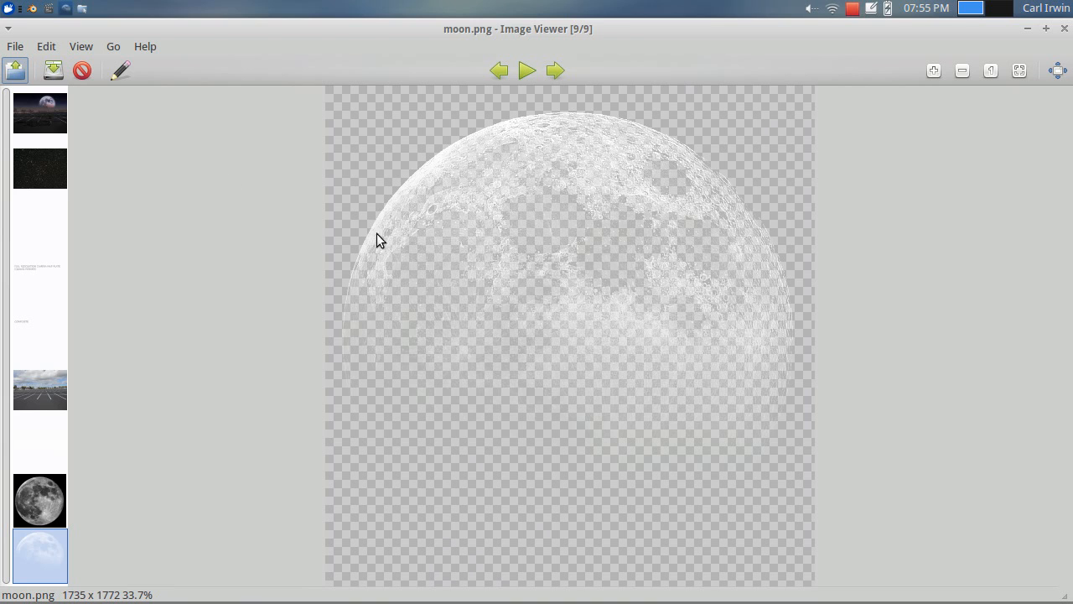
key(Right)
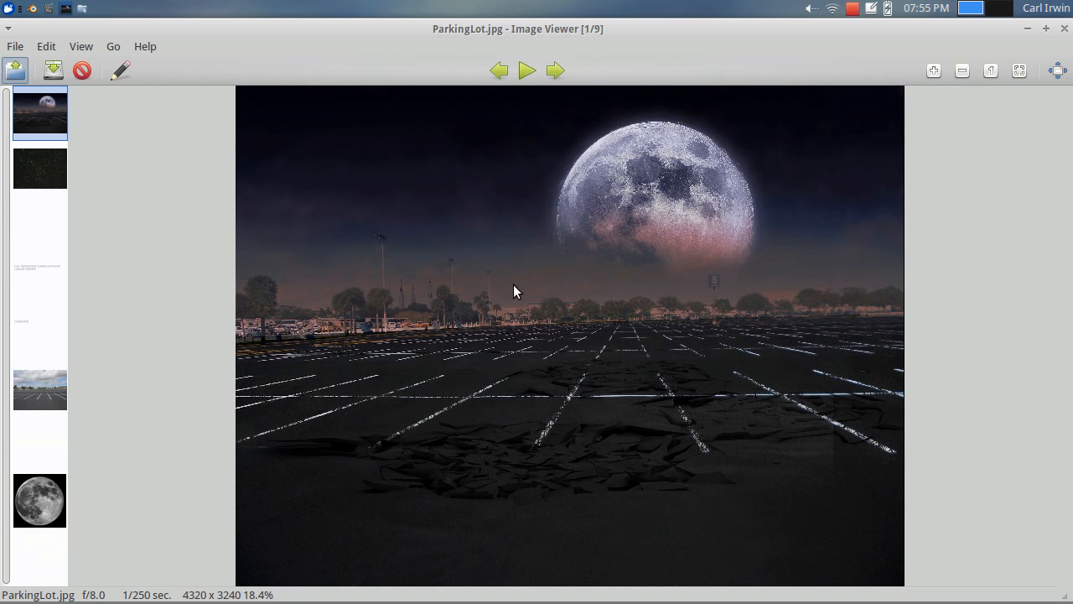
Switch to Blender and start a new file by reloading the start-up scene
click(32, 8)
middle_drag(563, 273, 503, 298)
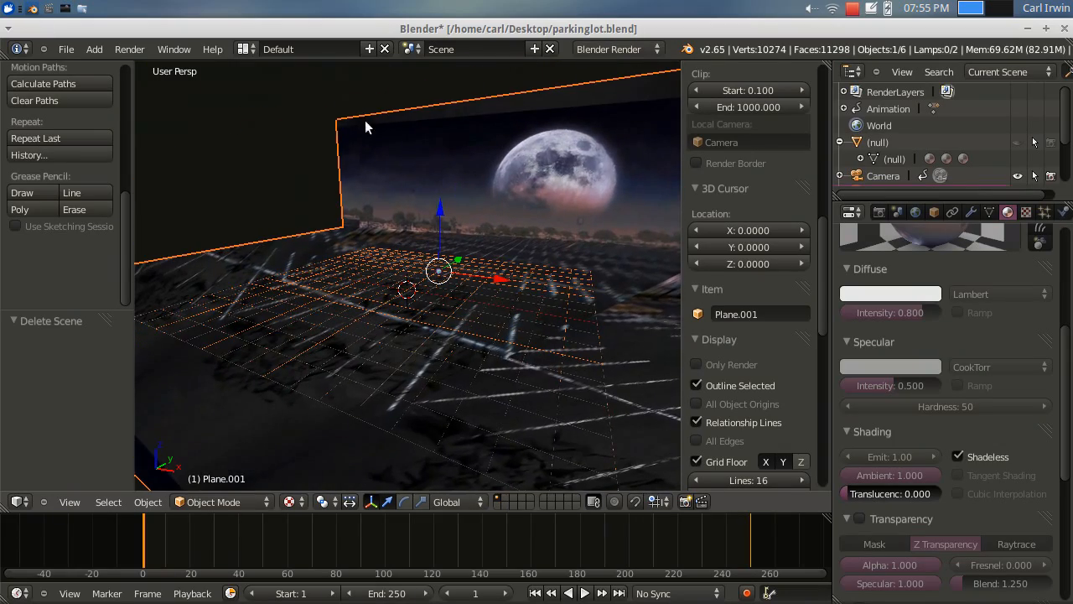
click(67, 51)
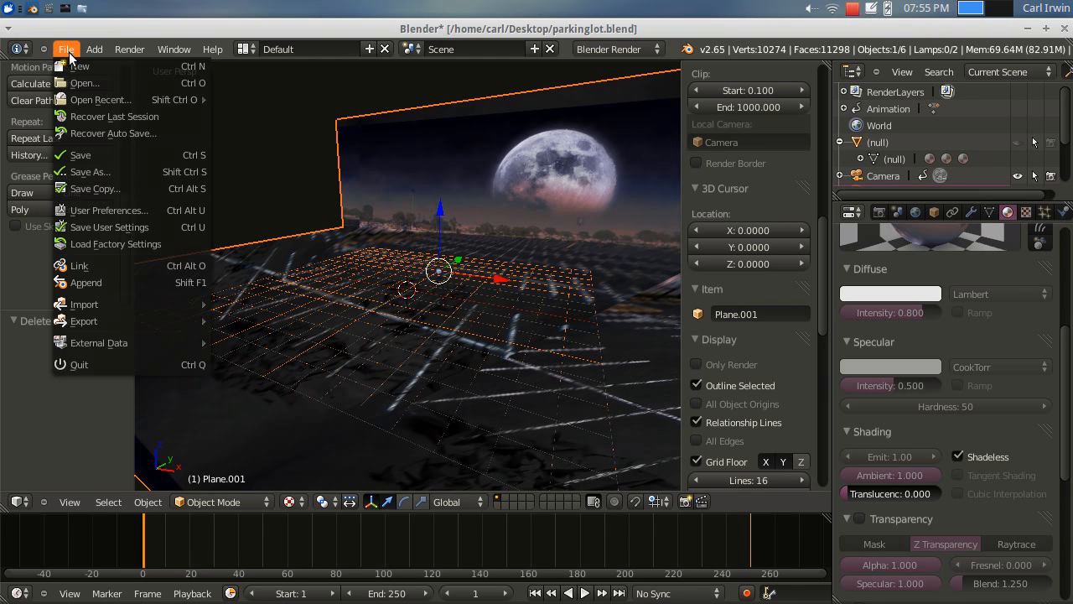
click(68, 50)
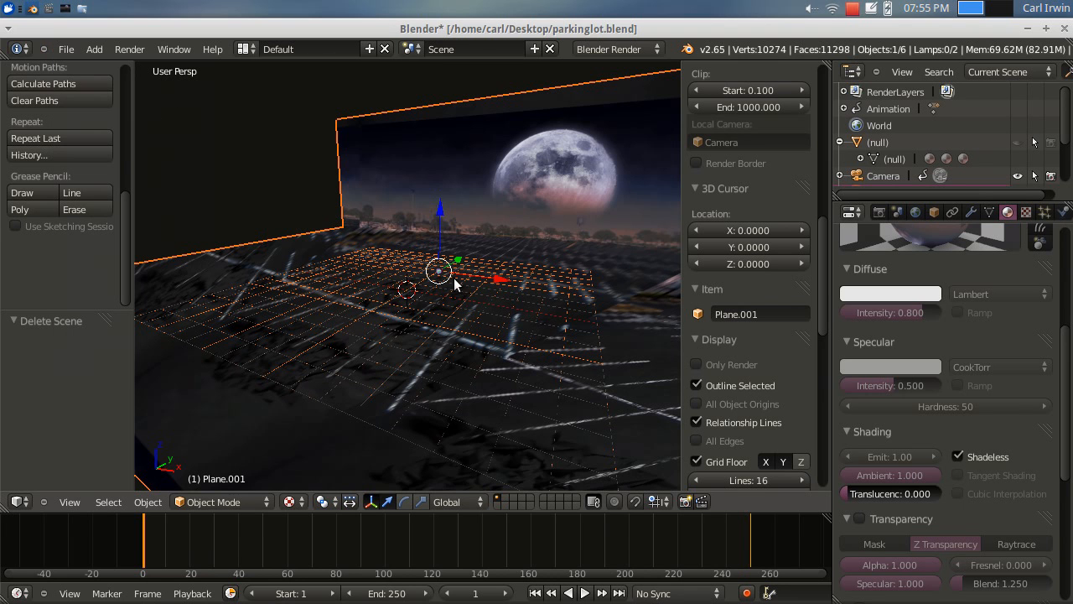
click(68, 52)
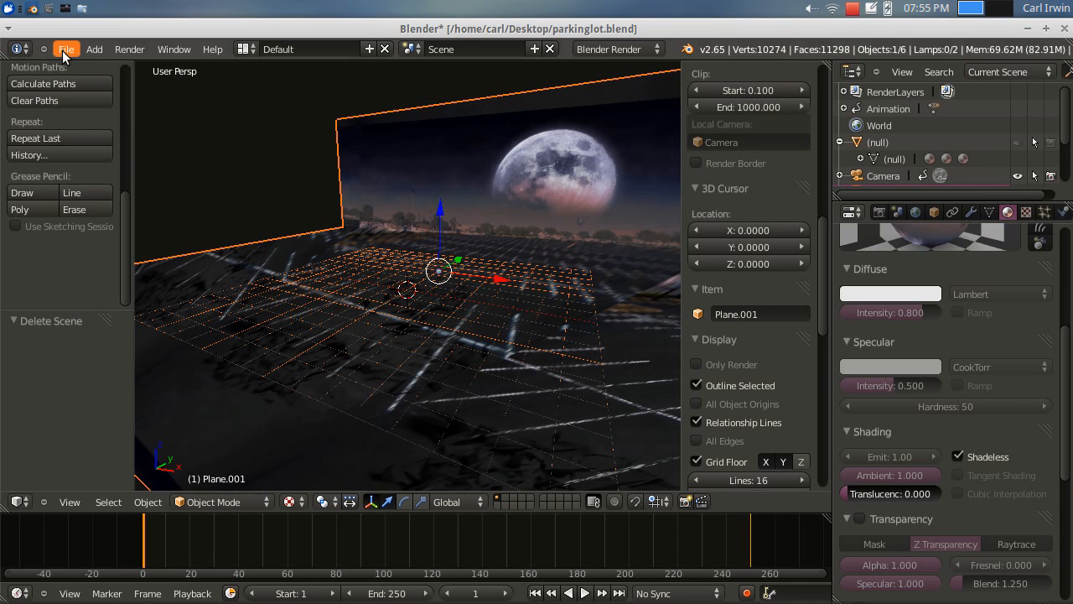
click(72, 67)
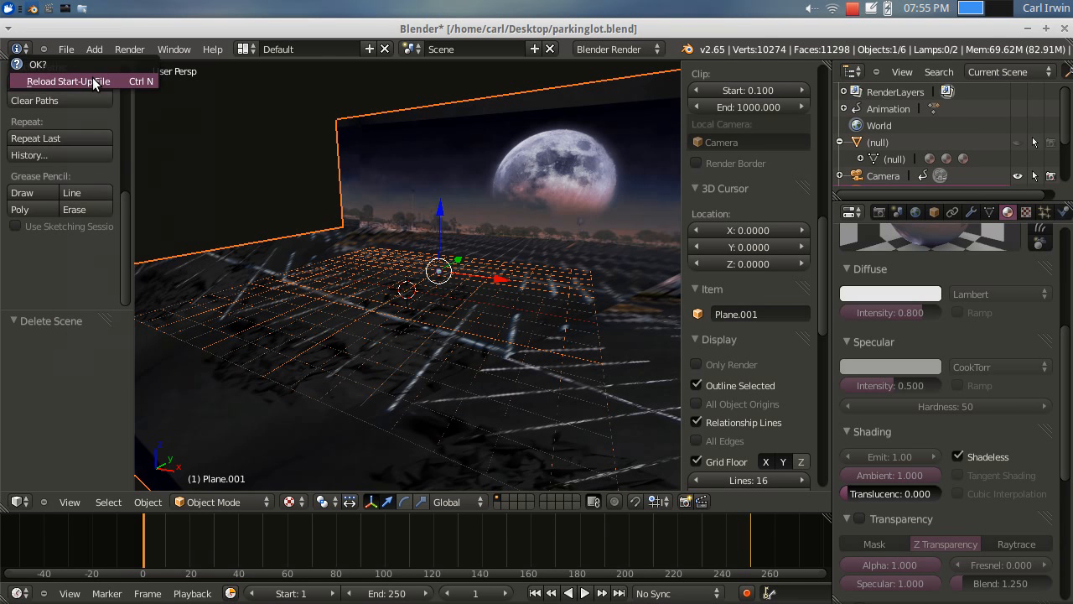
click(95, 78)
Set the 3D viewport to the front view and align the active camera to it
click(69, 508)
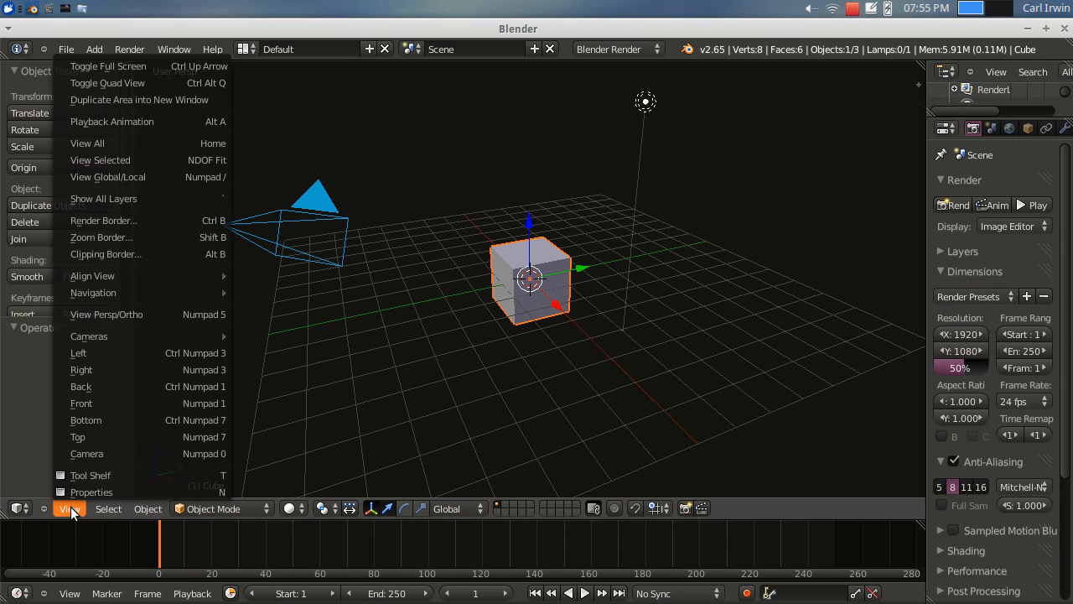
click(88, 403)
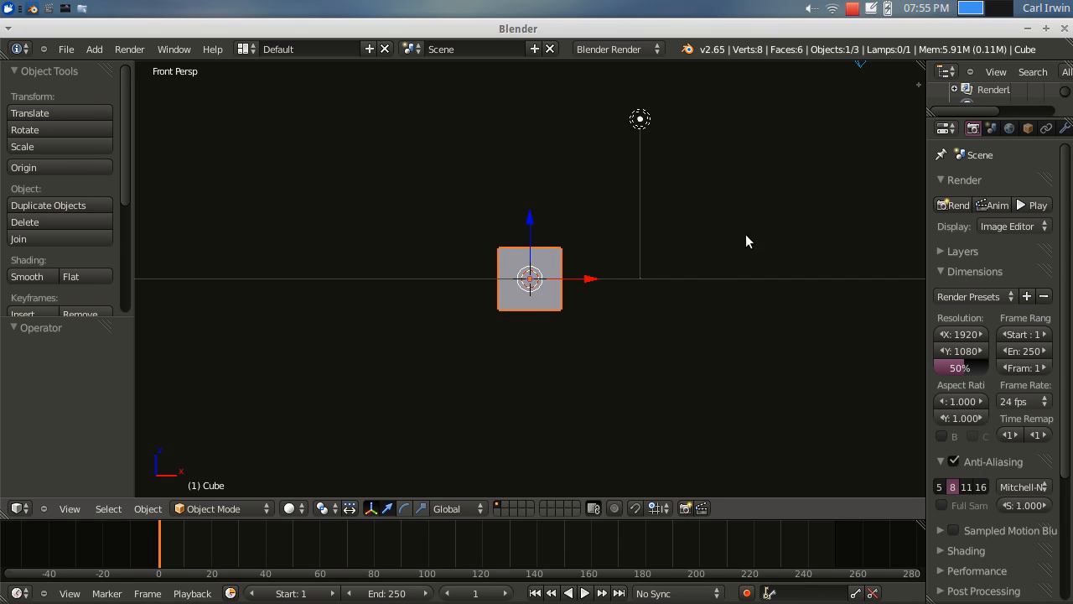
click(70, 508)
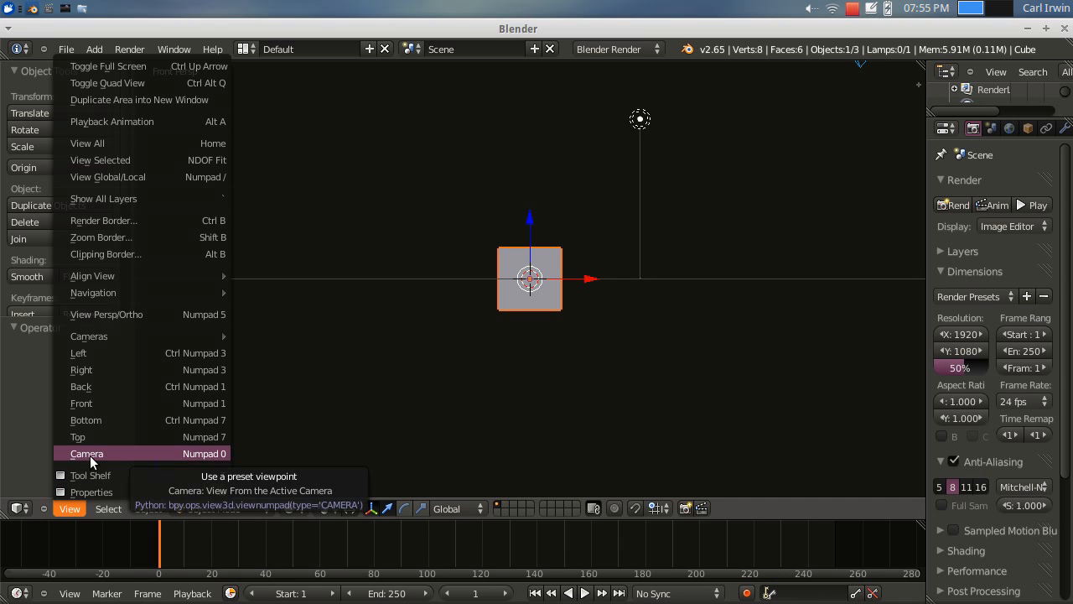
mouse_move(92, 277)
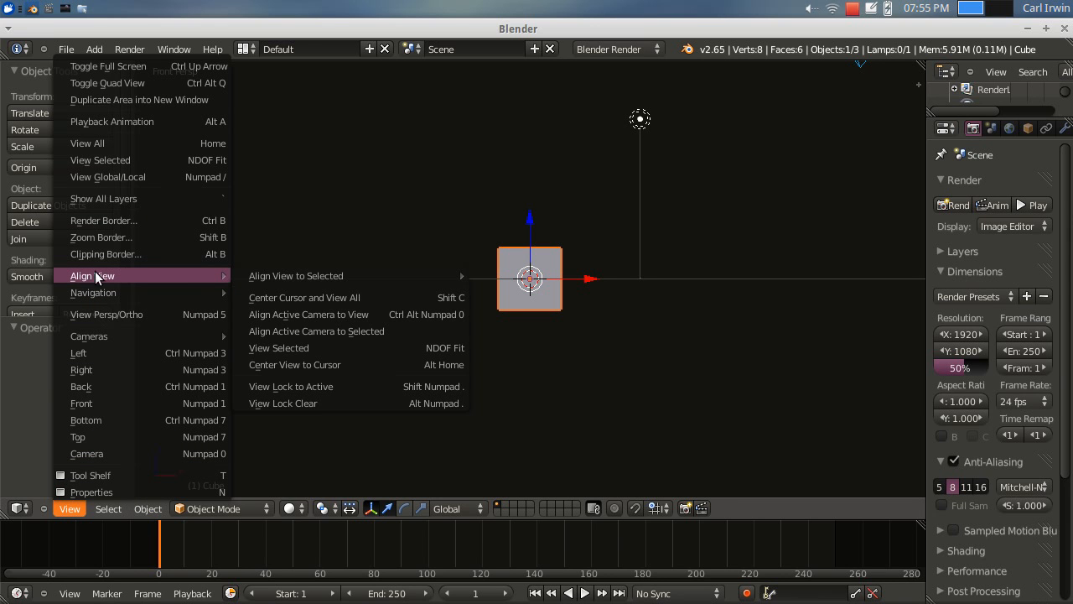
mouse_move(261, 277)
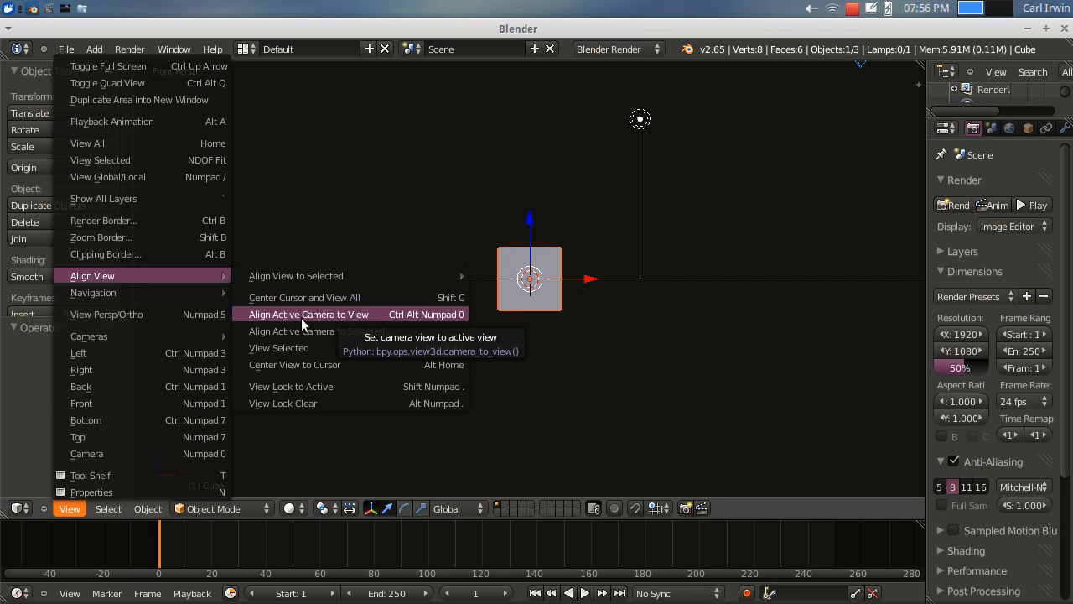
click(302, 317)
Raise the camera about 1.8 units along the global Z axis
right_click(726, 348)
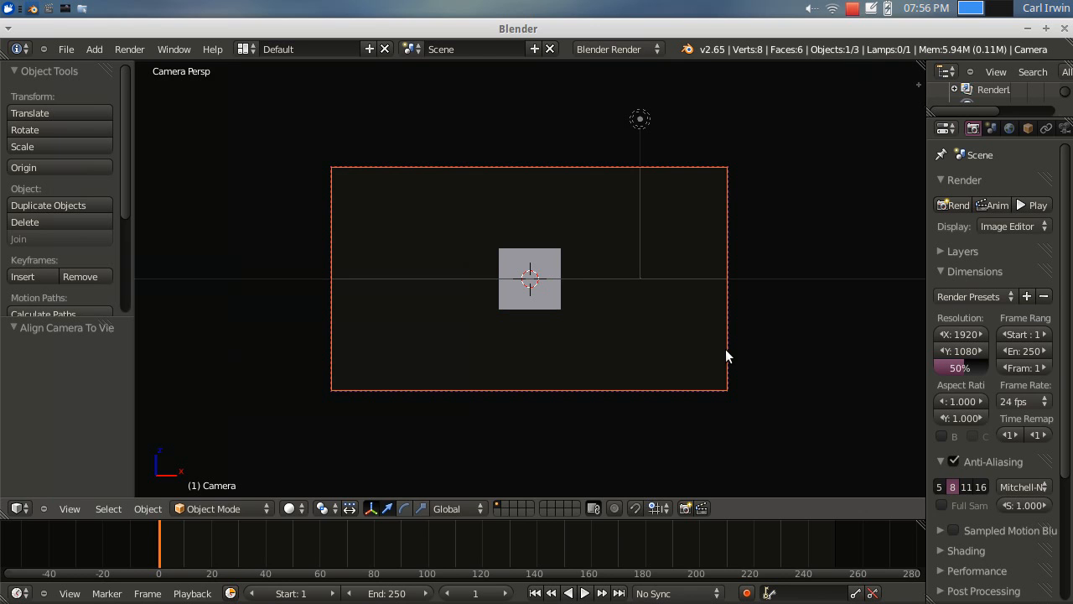
key(g)
key(z)
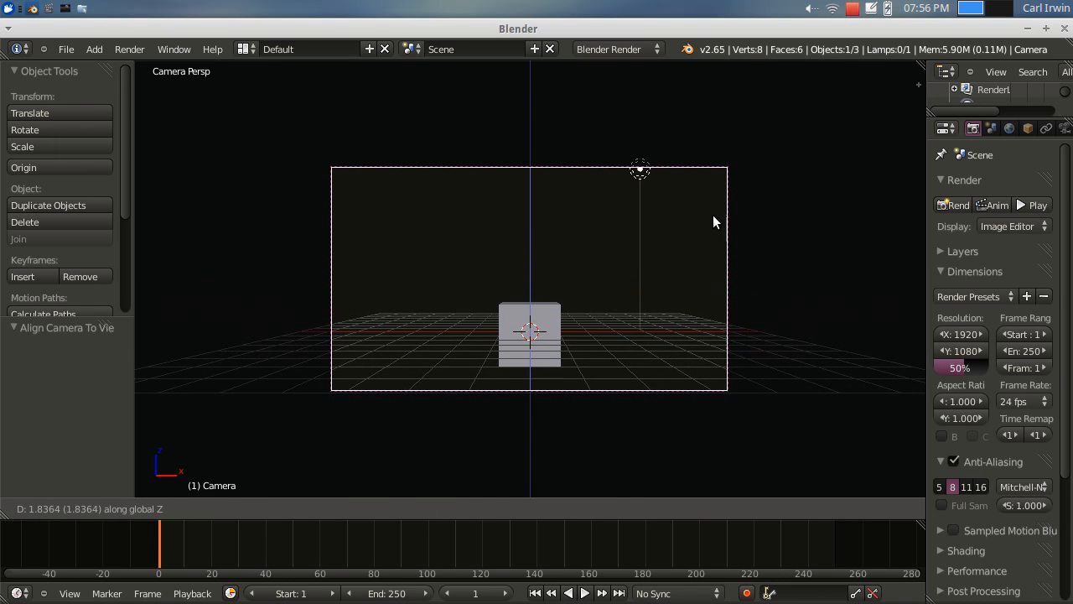
click(713, 217)
Delete the default cube and the lamp, keeping only the camera in the scene
right_click(559, 323)
key(x)
click(560, 323)
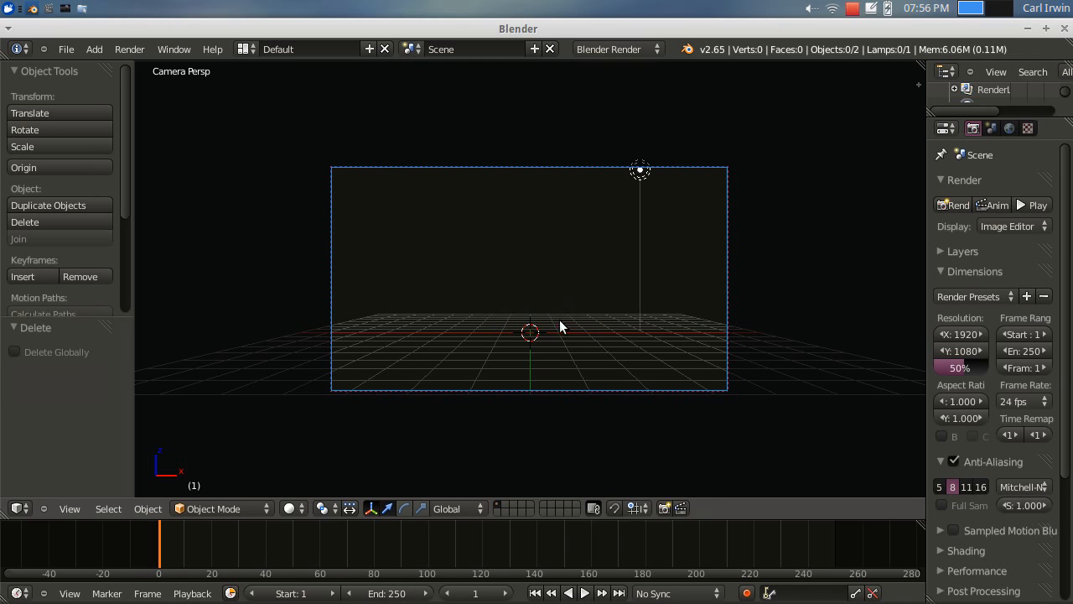
right_click(639, 173)
key(x)
click(637, 223)
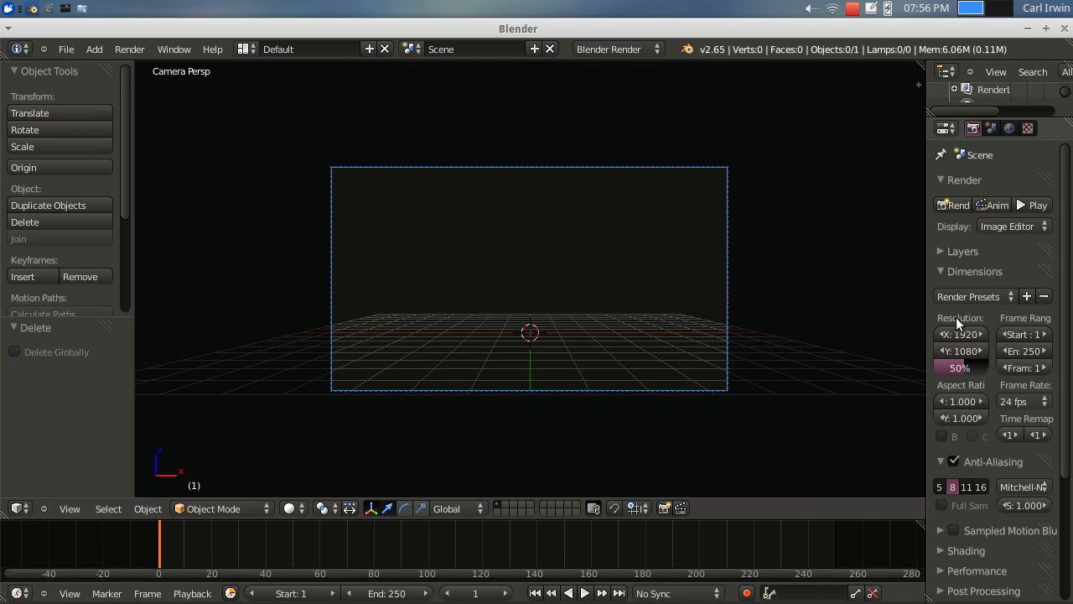
Check the image size in ParkingLot.jpg's properties and set the render resolution X to 4320
click(82, 10)
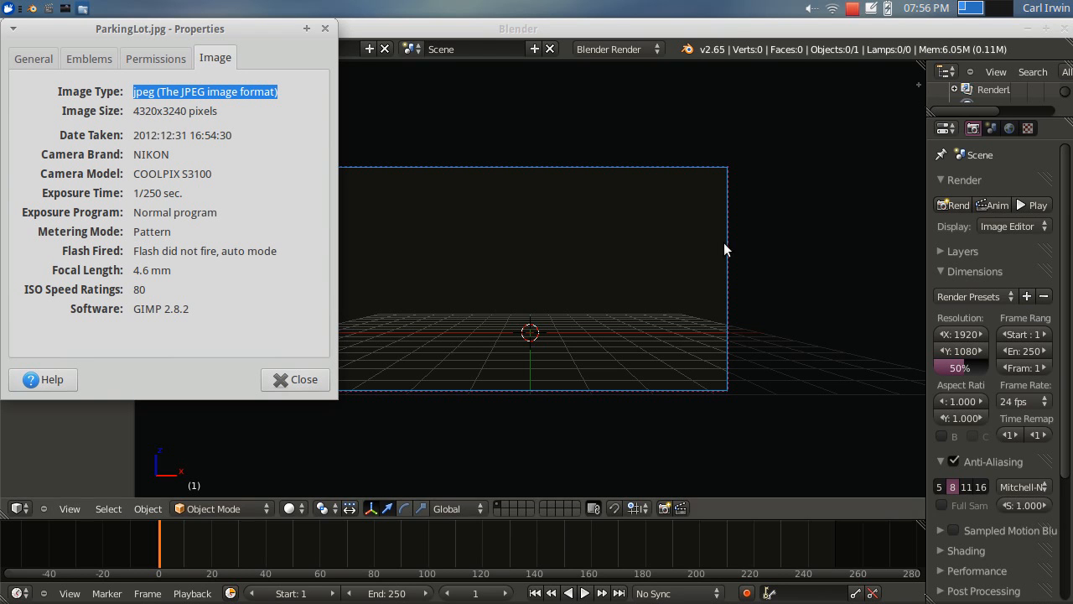
click(963, 333)
click(965, 333)
text(4320)
key(Return)
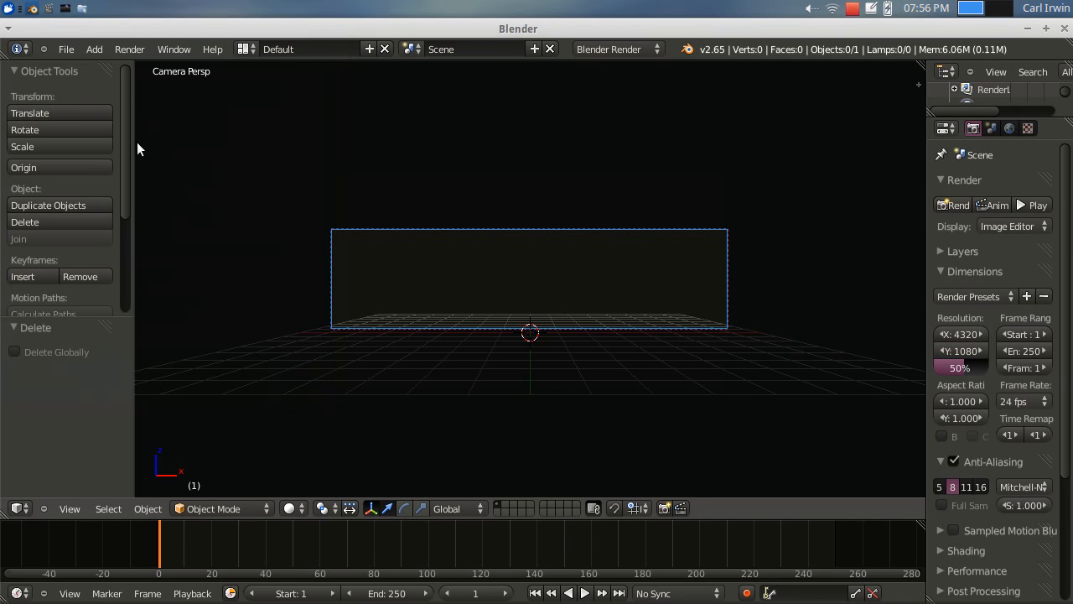
Recheck ParkingLot.jpg's image height, set the render resolution Y to 3240 and the resolution percentage to 100%
click(64, 10)
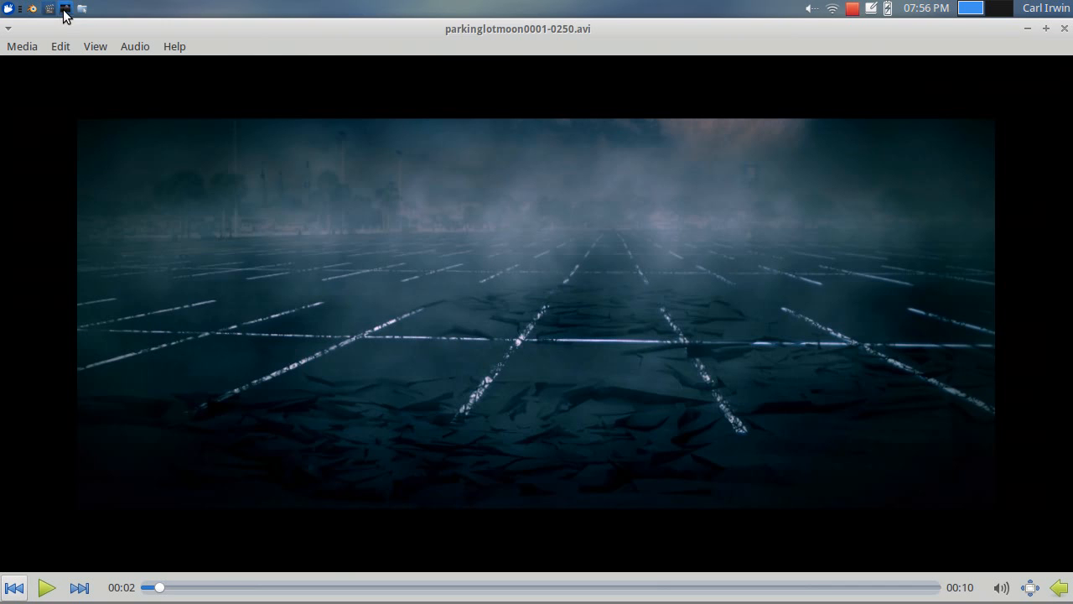
click(82, 9)
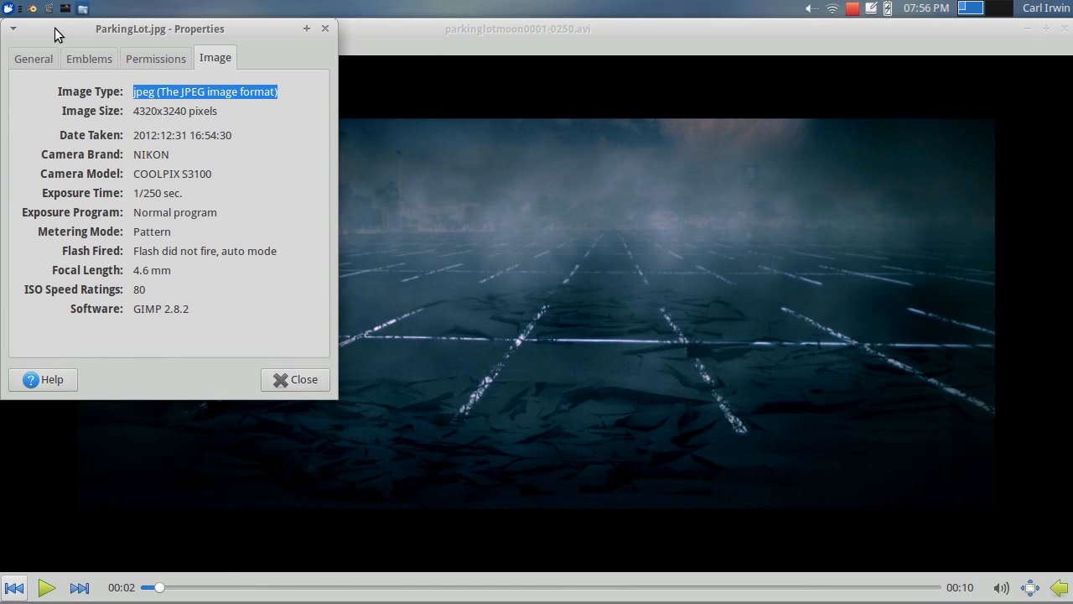
click(33, 9)
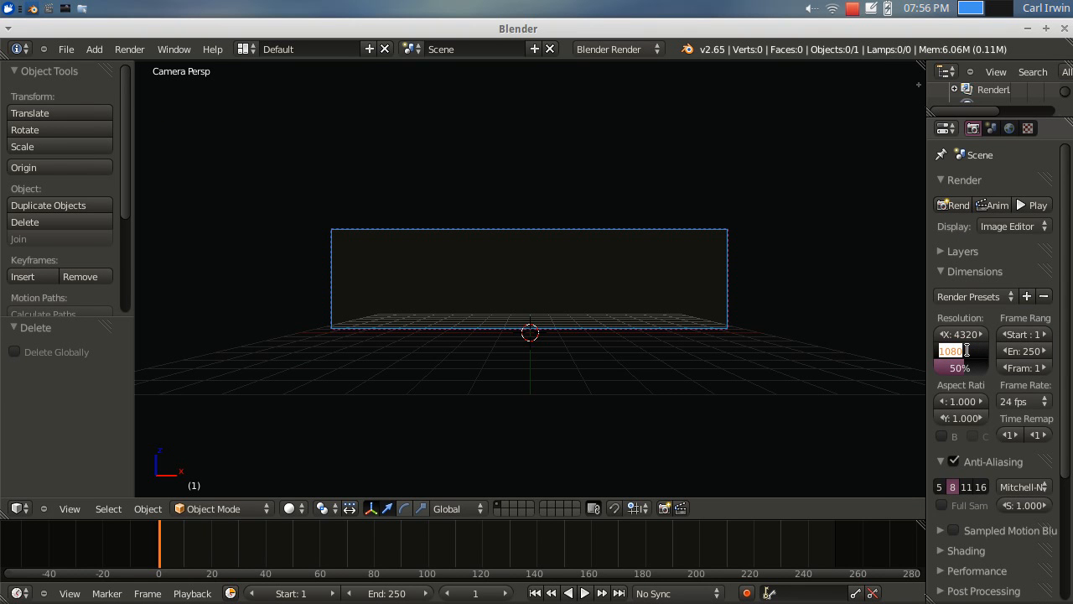
text(3240)
key(Return)
drag(991, 368, 1002, 369)
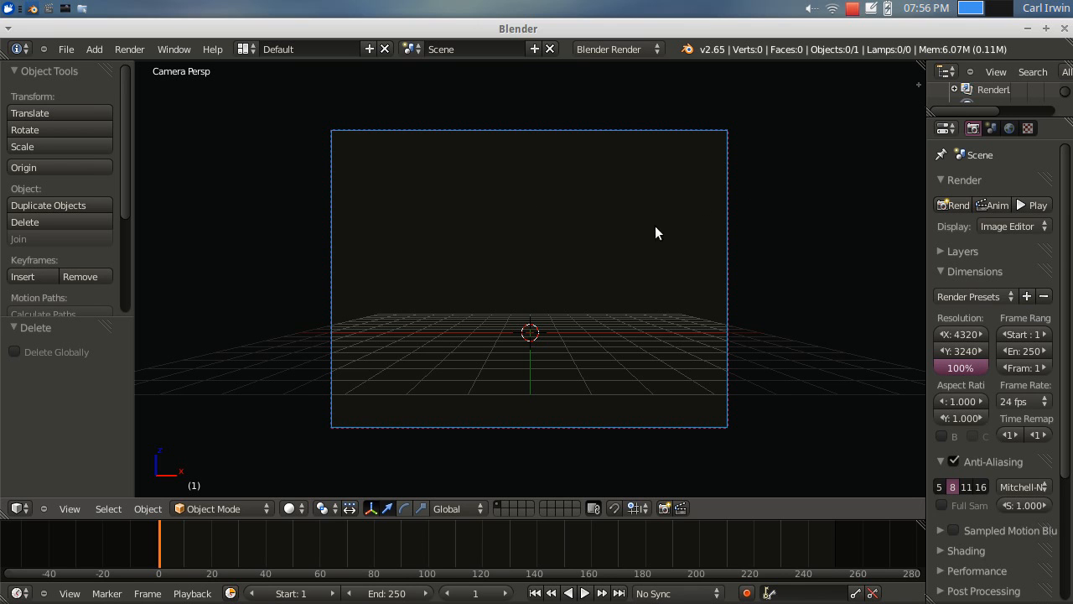
Enable background images and load ParkingLot.jpg from the Desktop folder as the camera view's background
click(918, 84)
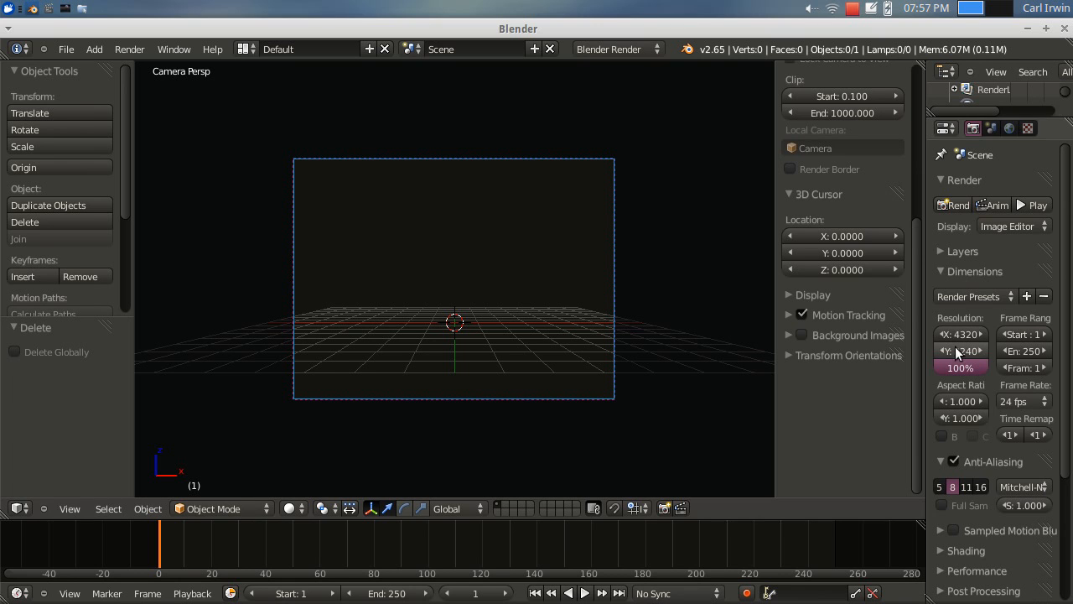
click(789, 335)
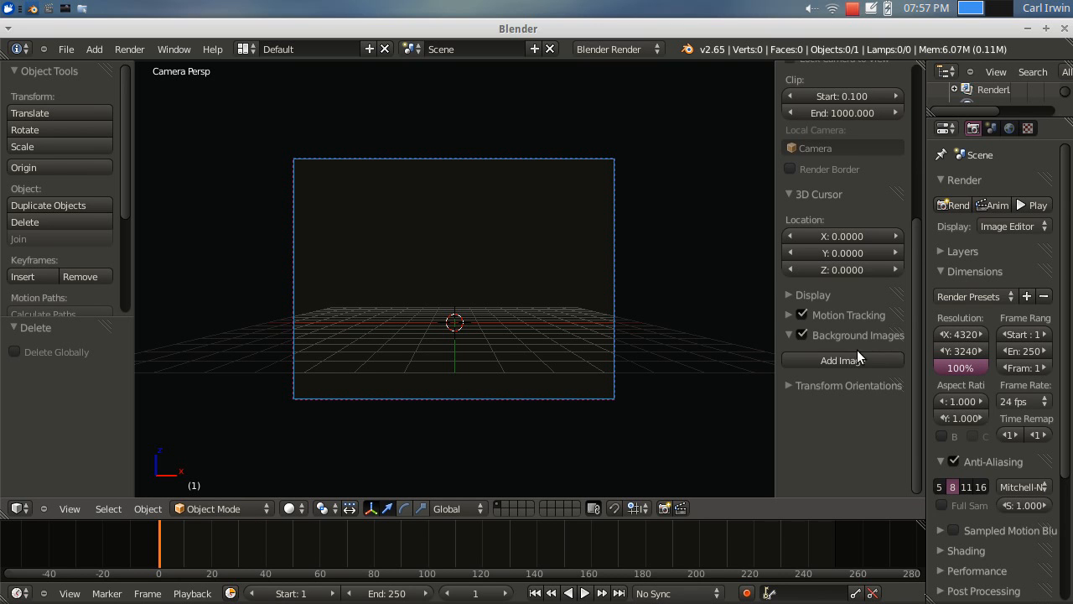
click(849, 360)
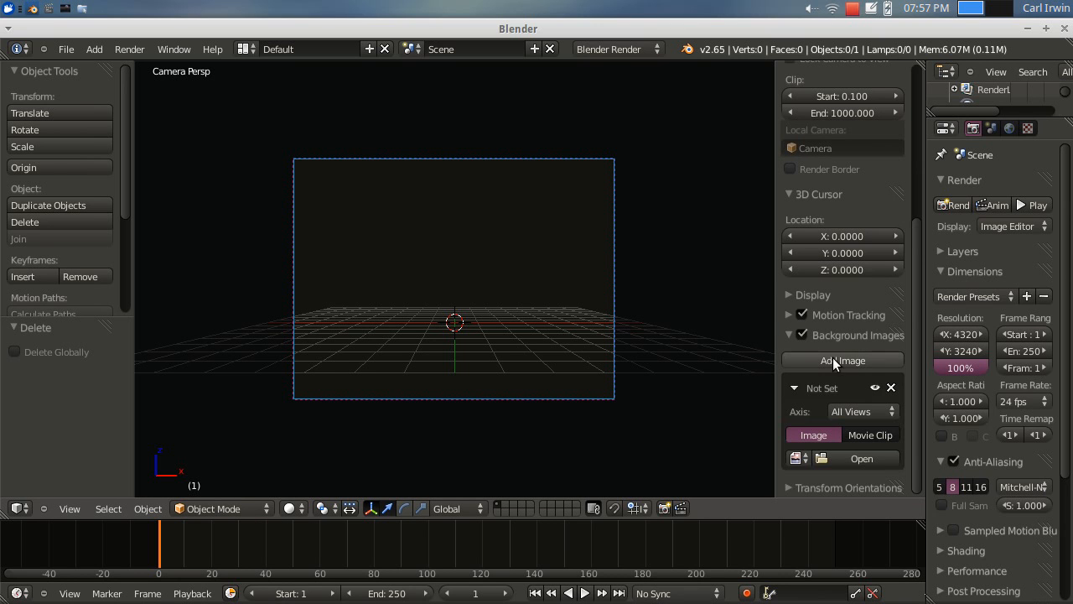
click(854, 458)
click(62, 204)
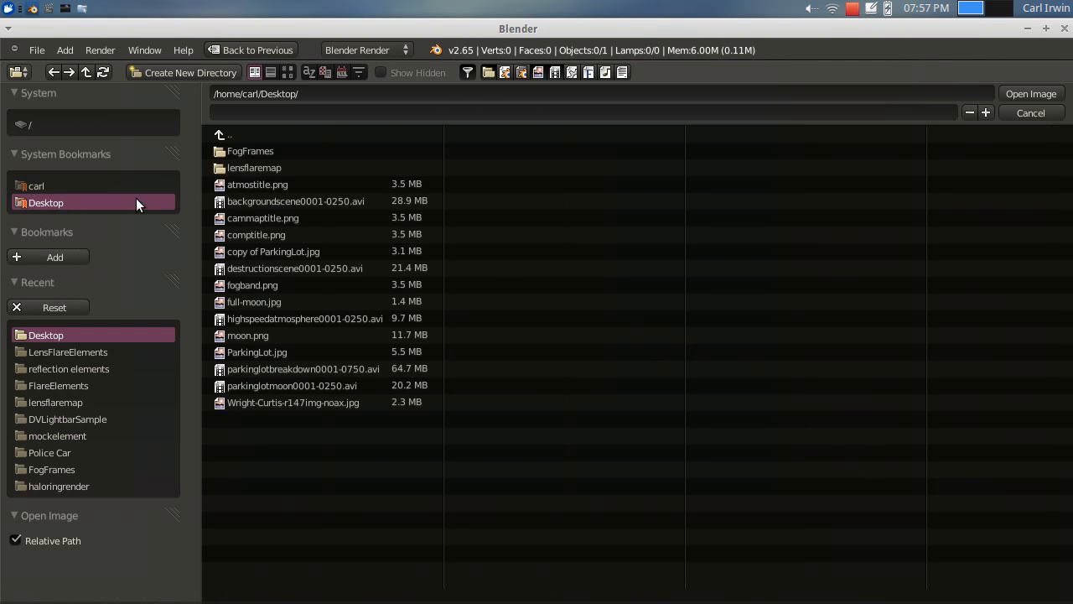
click(288, 72)
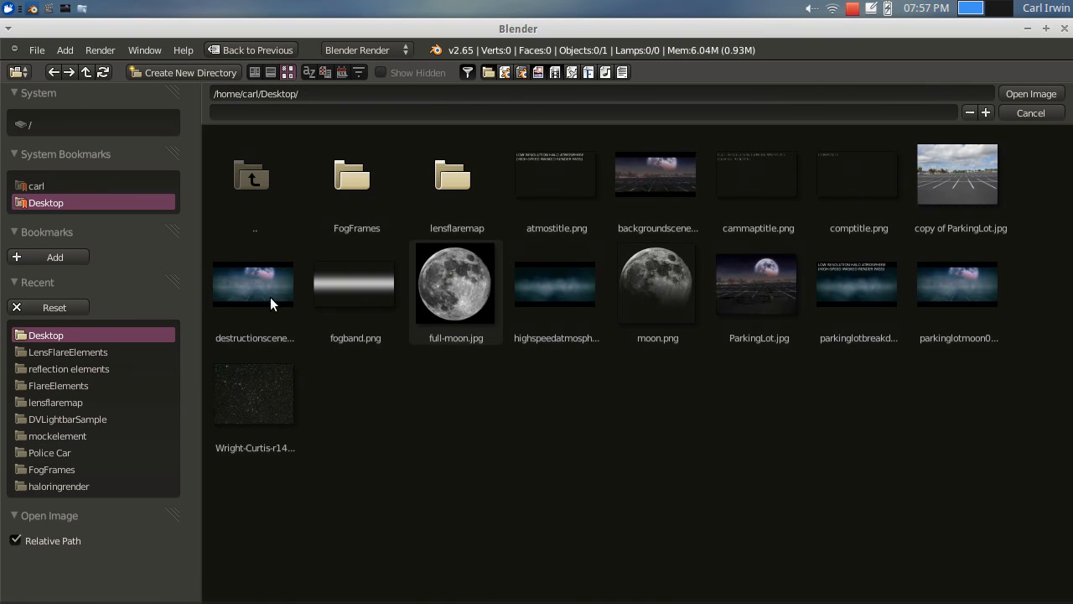
click(763, 289)
click(1030, 93)
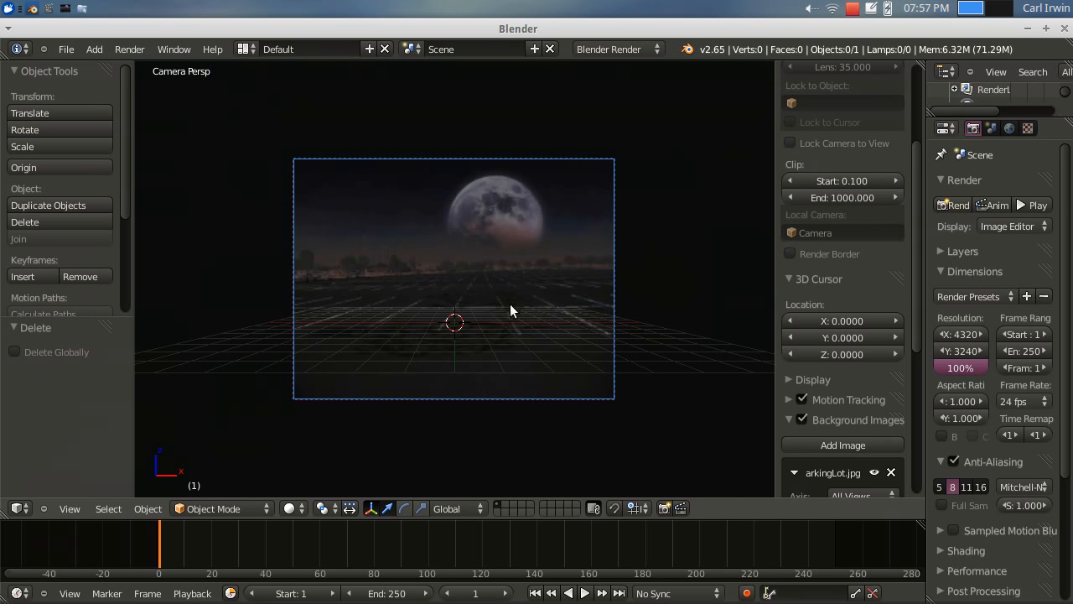
Rotate the camera about -4.5° around the global X axis to match the grid to the photo's horizon
scroll(516, 343, up, 3)
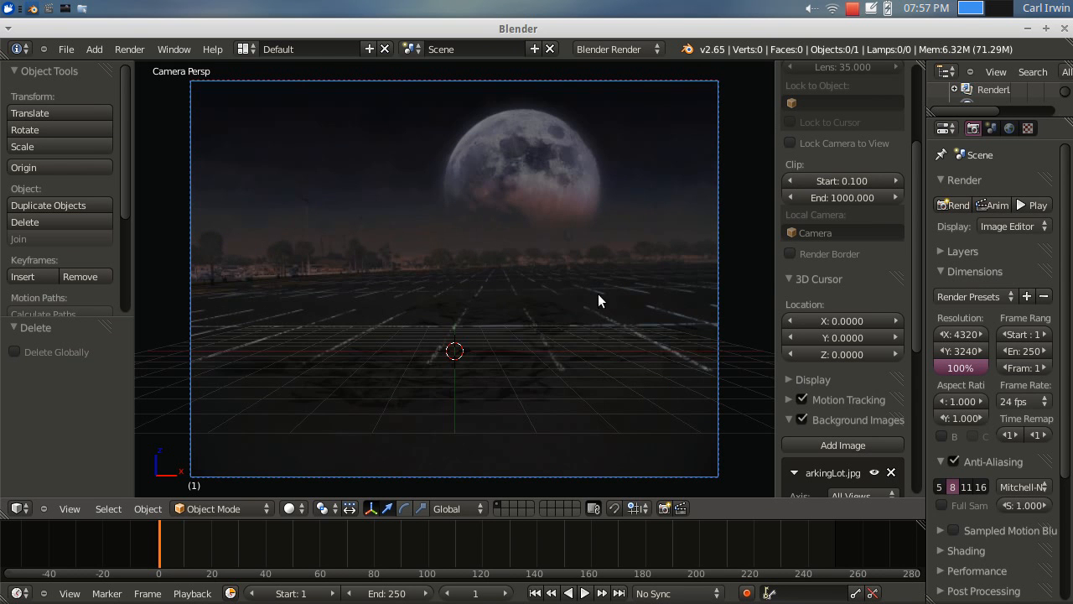
scroll(402, 251, down, 1)
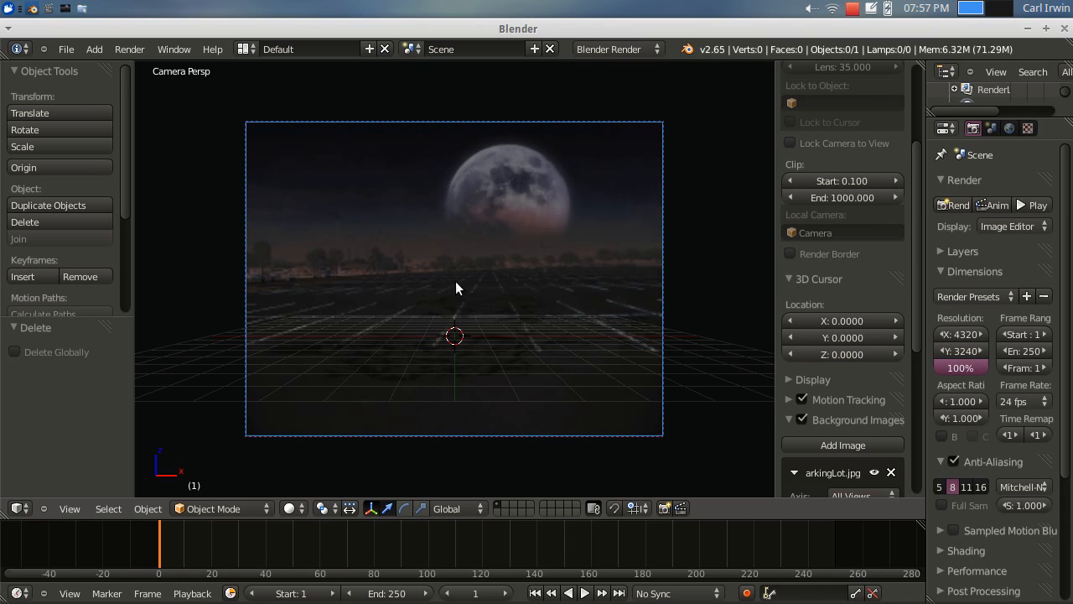
right_click(662, 333)
key(r)
key(x)
drag(702, 332, 704, 327)
click(705, 327)
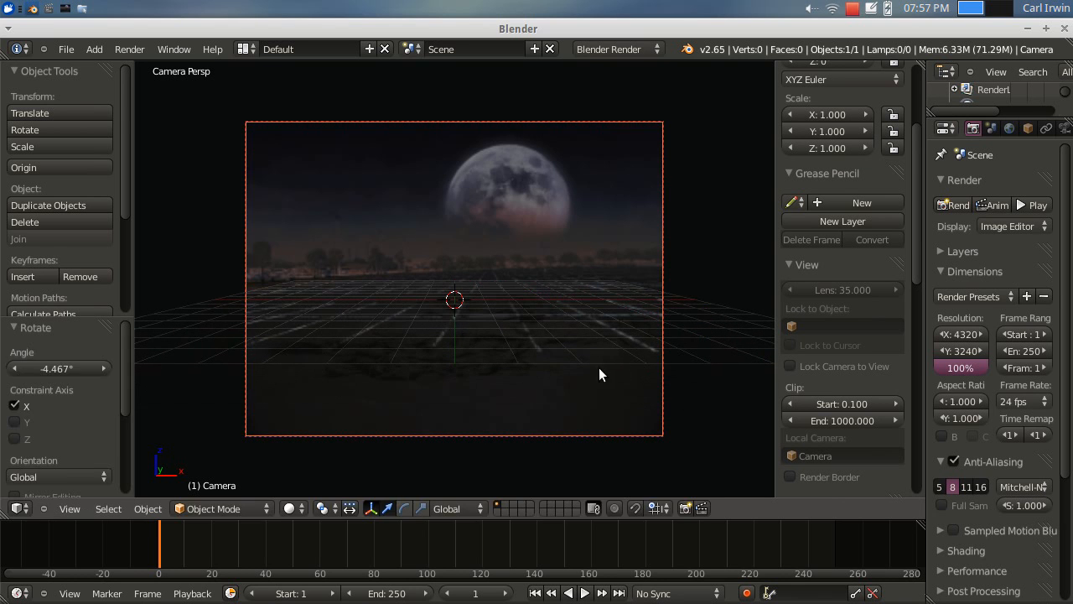
Raise the camera about 0.7 units along the global Z axis to fit the grid to the parking lot
key(g)
key(z)
mouse_move(604, 316)
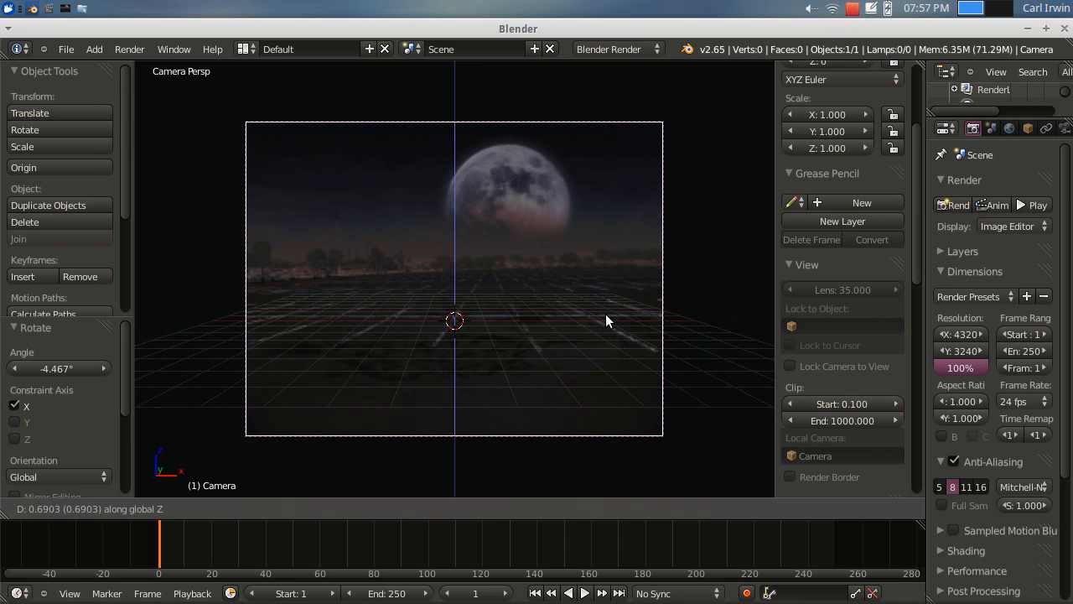
click(605, 314)
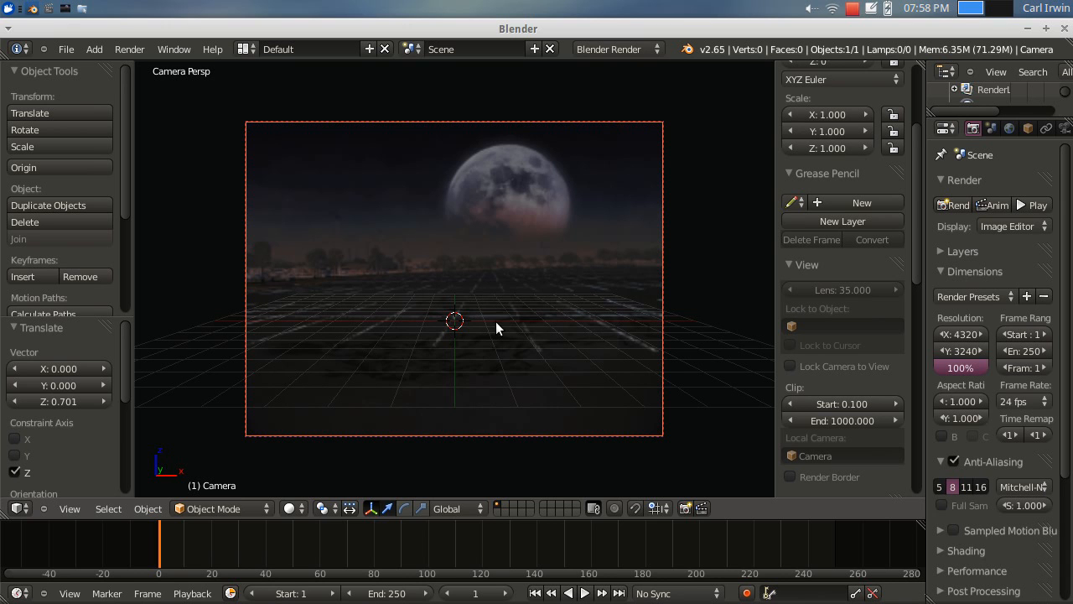
Rotate the camera about 2.6° around the global Y axis to tilt the grid against the photo
key(r)
key(y)
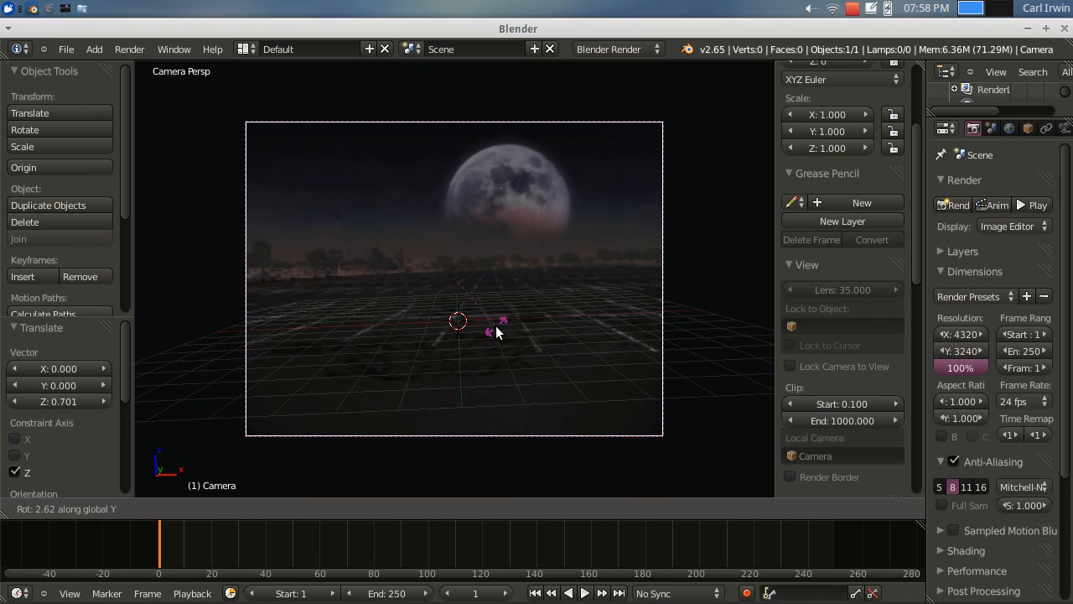
click(496, 326)
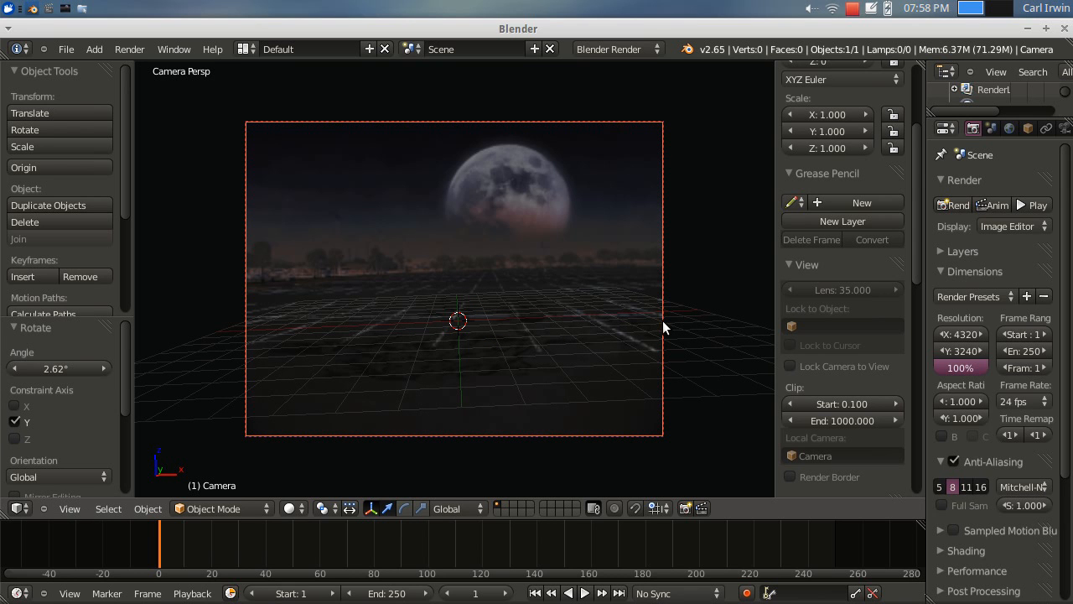
Try lowering the camera slightly along the global Z axis, and undo that move
key(g)
key(z)
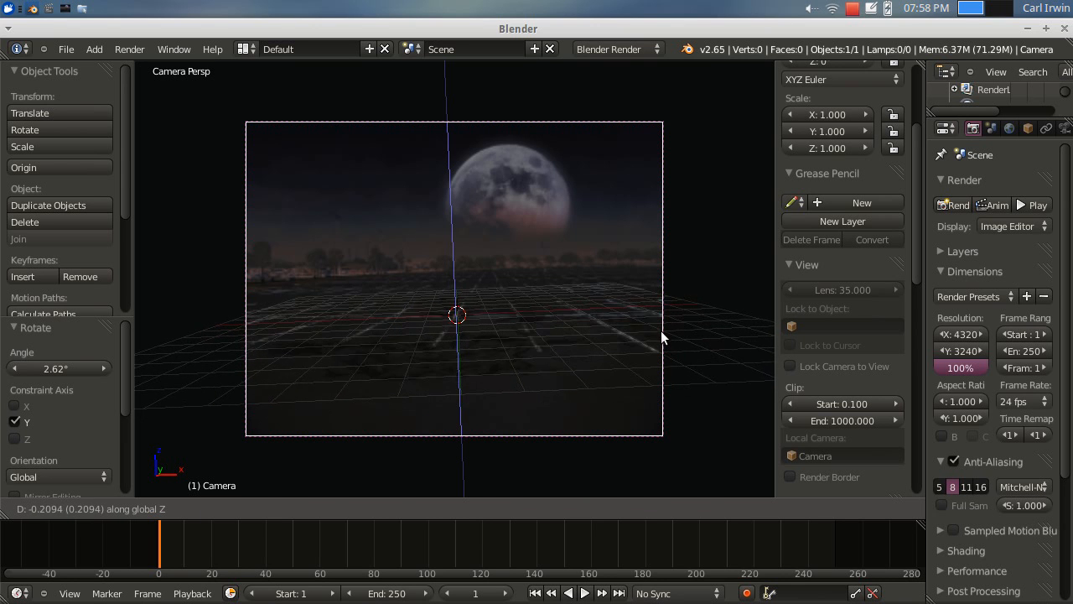
click(661, 328)
key(ctrl+z)
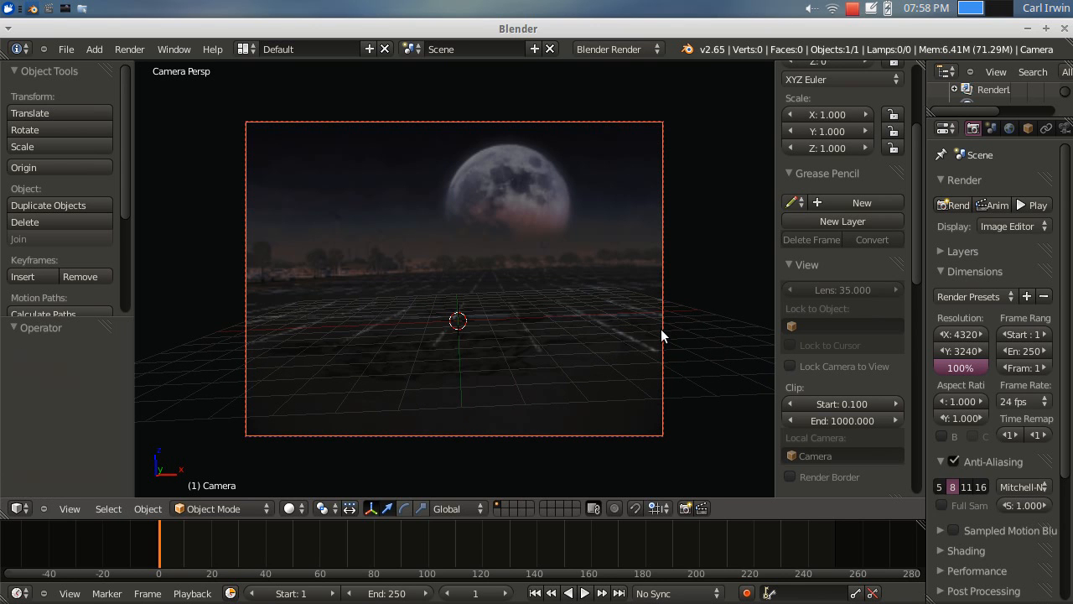
Undo the last Y rotation of the camera and rotate it about -2.8° around the global X axis to match the photo
key(ctrl+z)
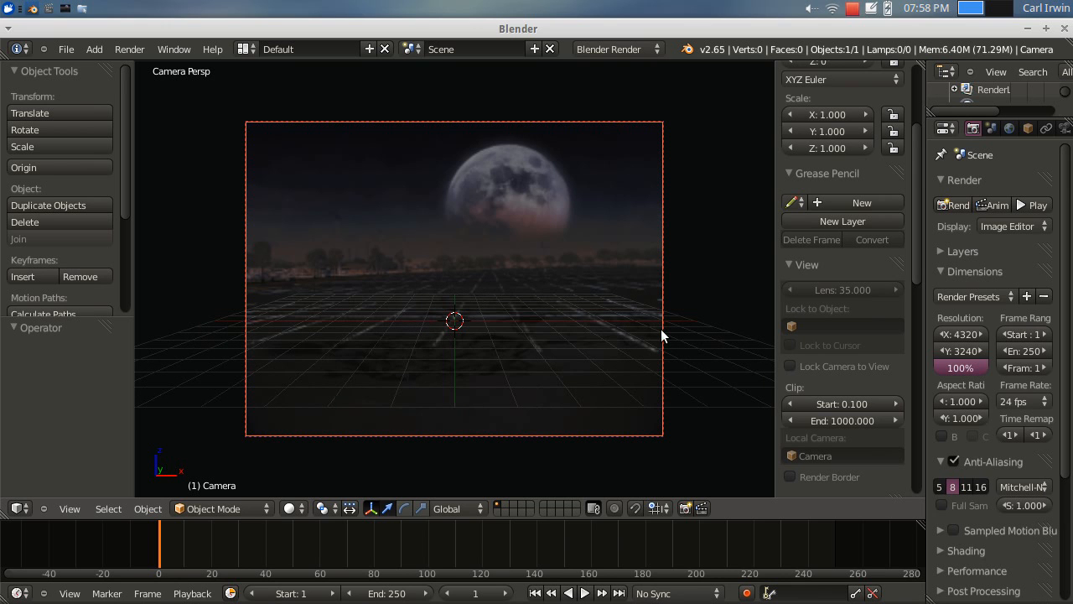
key(r)
key(x)
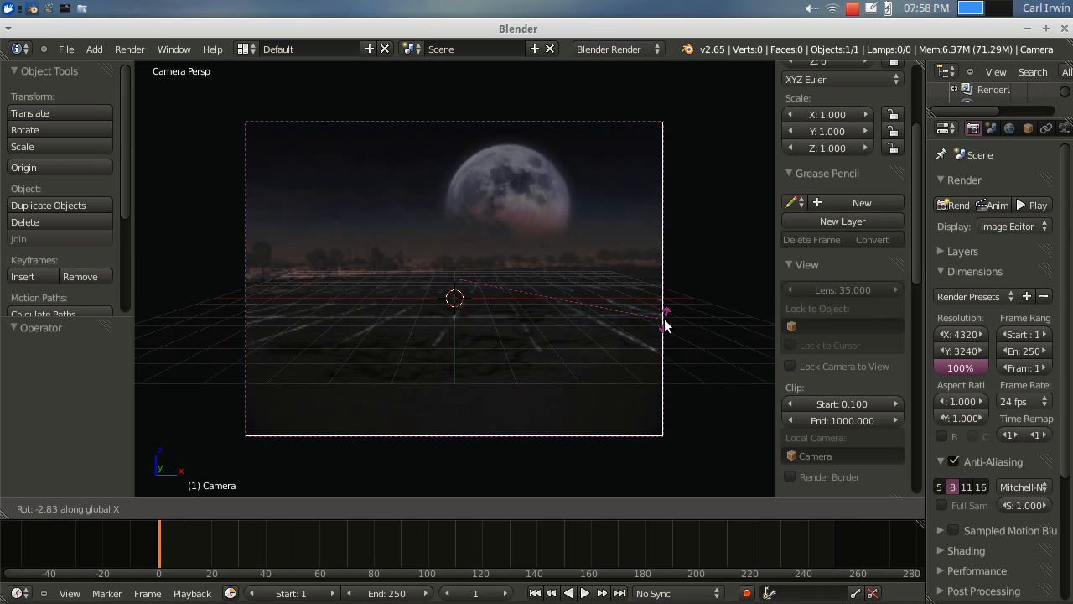
click(664, 325)
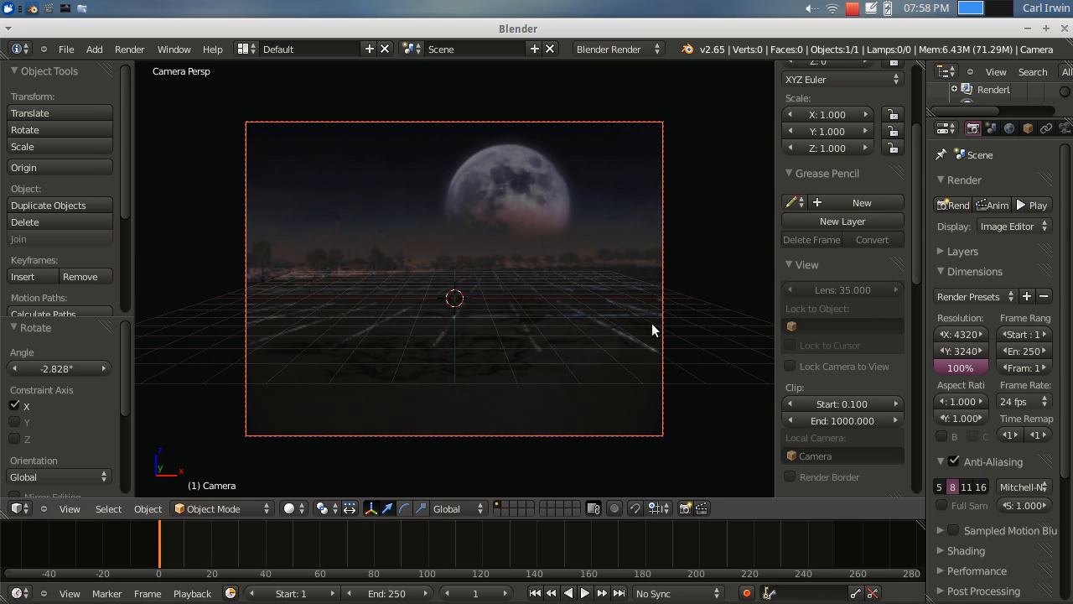
Rotate the camera about 2° around the global Y axis to tilt the grid along the parking lot lines
key(r)
key(y)
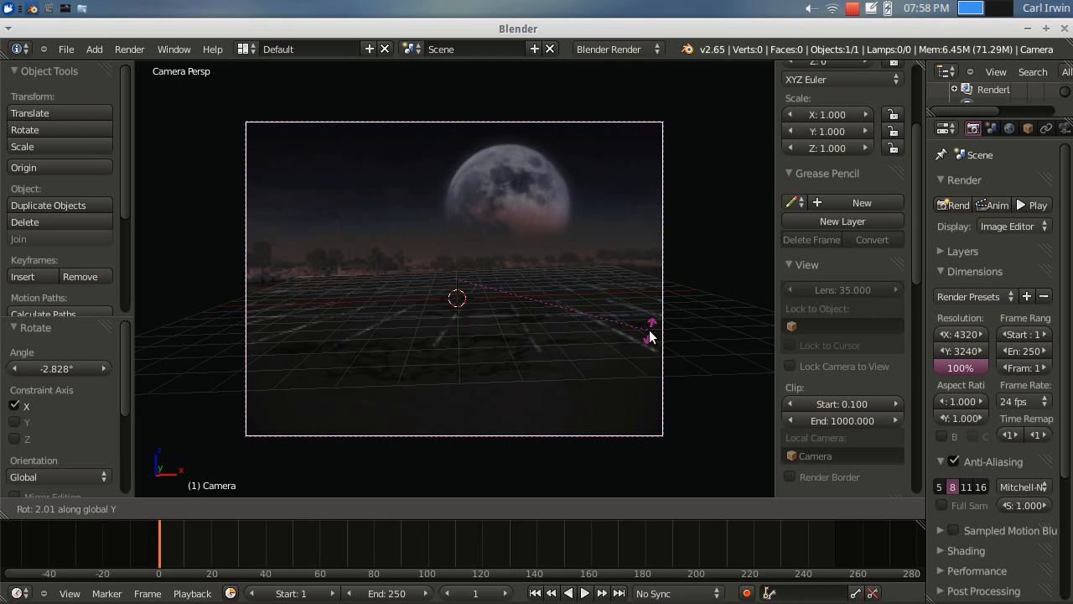
click(650, 336)
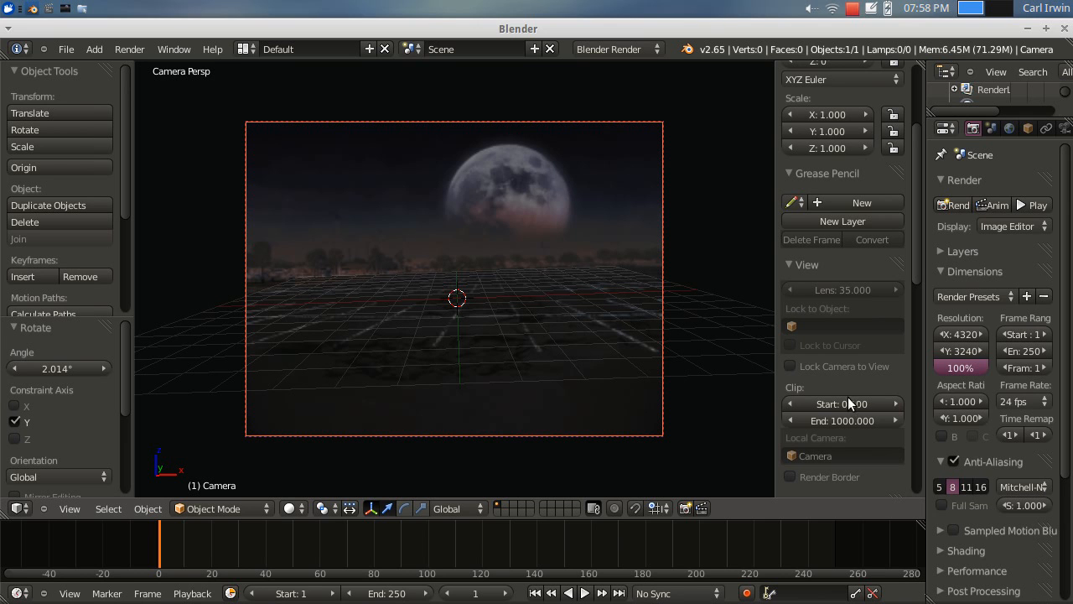
Set the opacity of the ParkingLot.jpg background image to 0.780
scroll(846, 434, down, 2)
scroll(846, 434, down, 12)
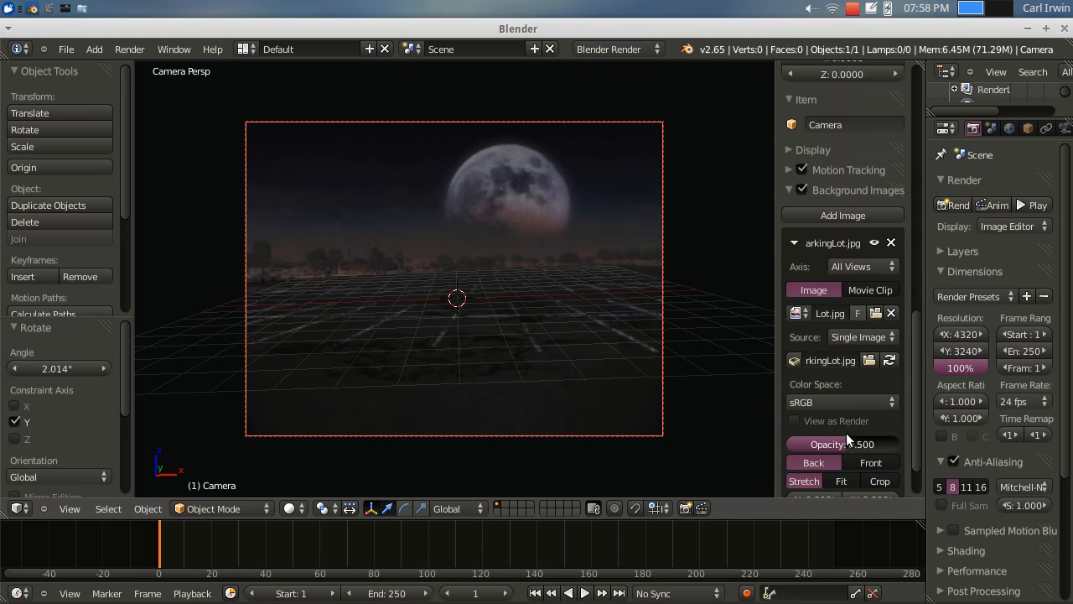
scroll(846, 432, down, 2)
drag(846, 391, 867, 384)
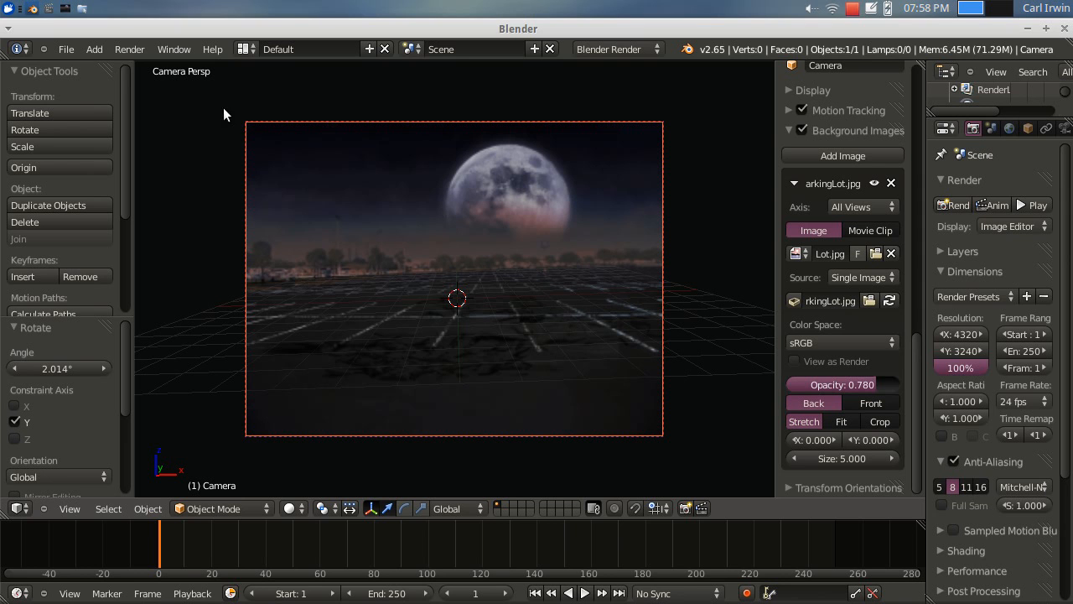
Add a mesh plane for the ground and scale it up about 7.7 times
click(92, 51)
mouse_move(111, 66)
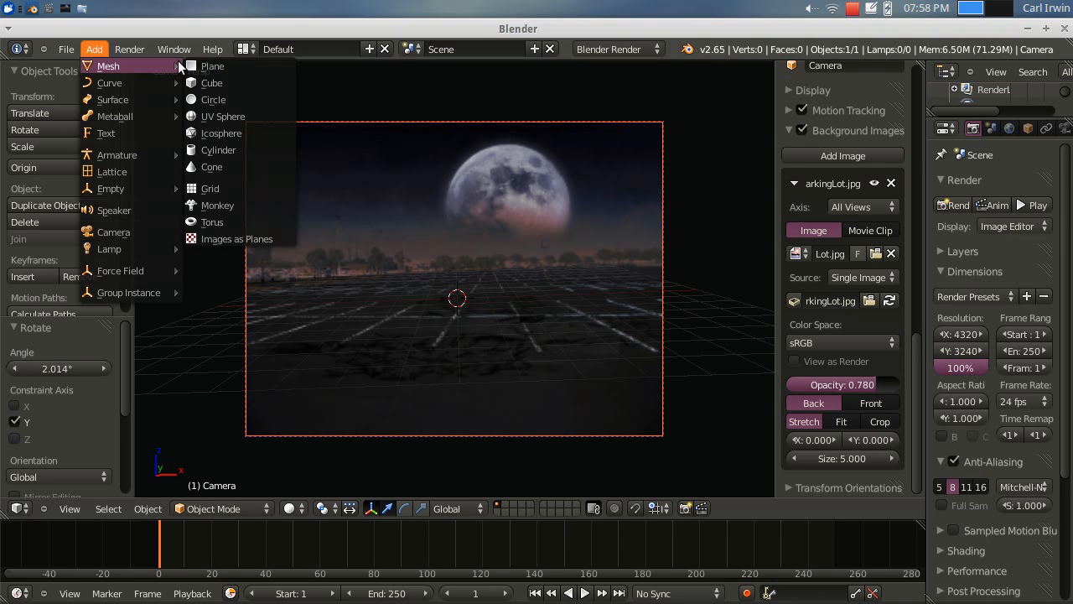
click(211, 66)
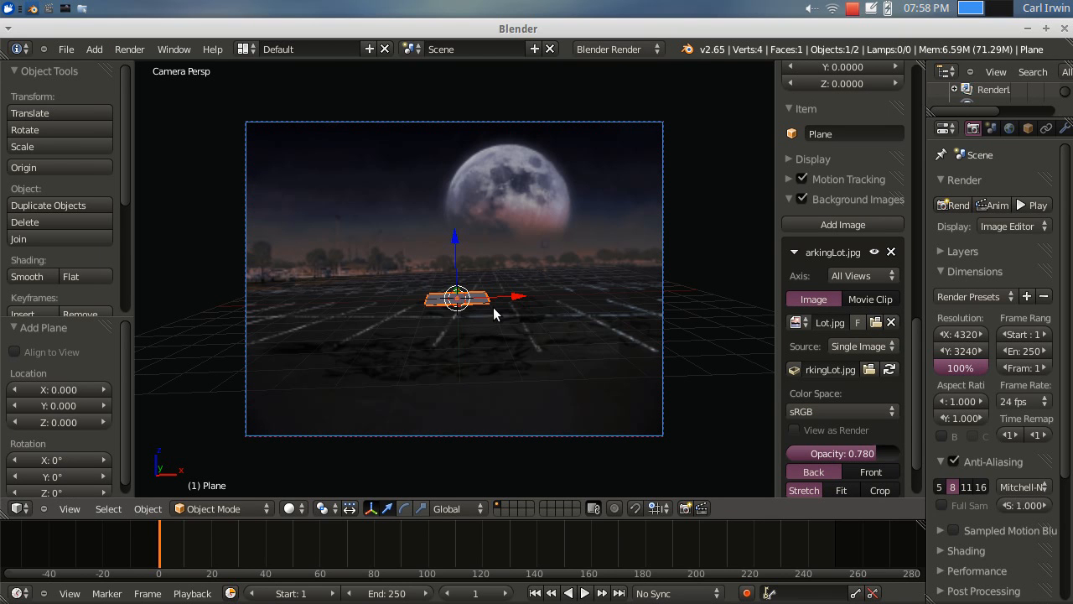
key(s)
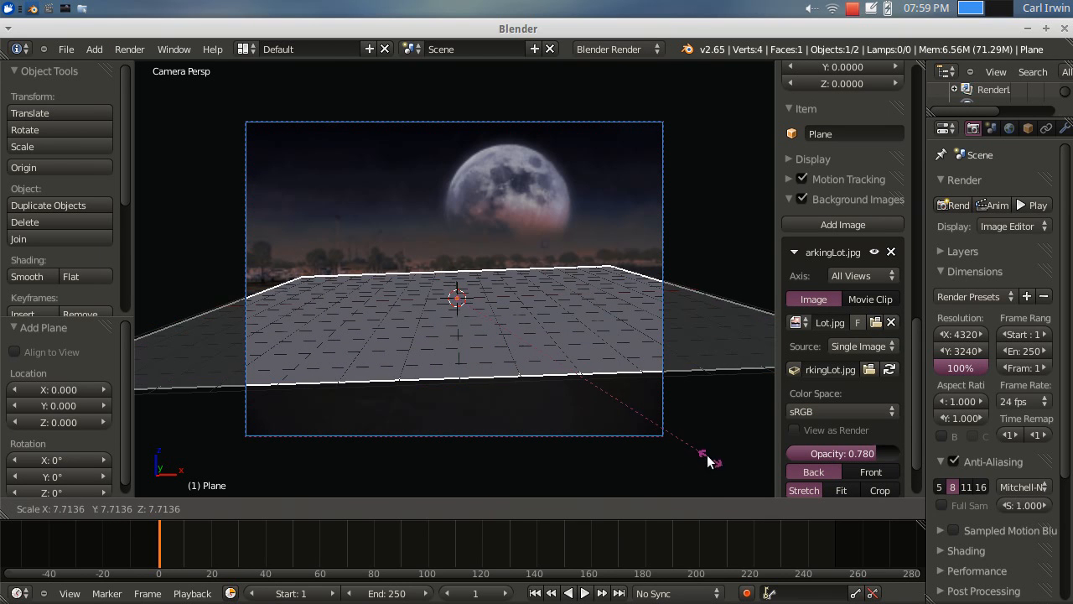
click(710, 463)
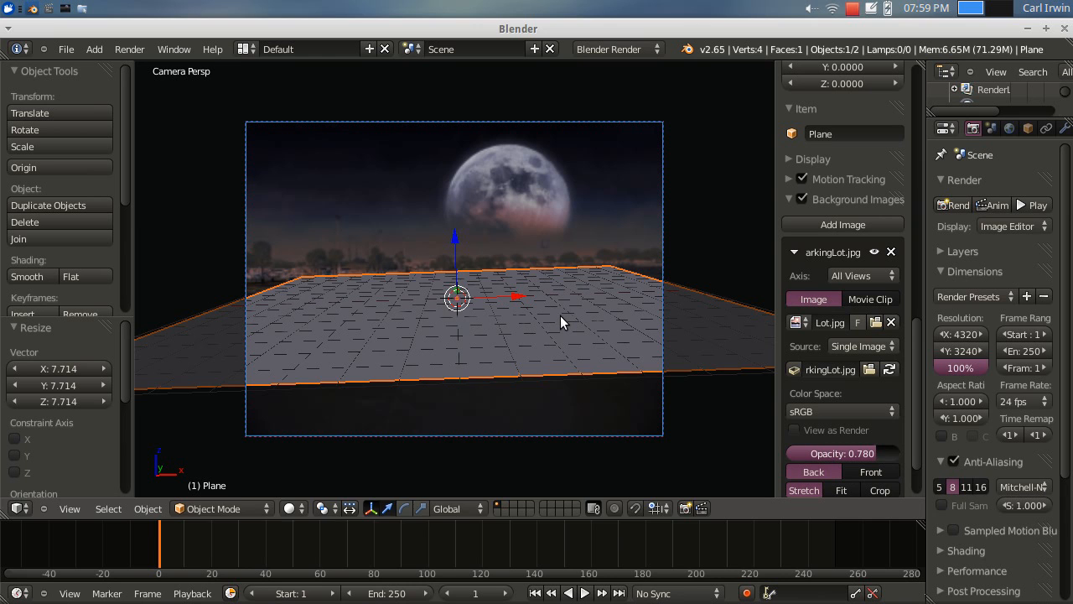
Move the ground plane about -2.9 units along the global Y axis to fill the lower part of the camera frame
key(g)
key(y)
click(560, 333)
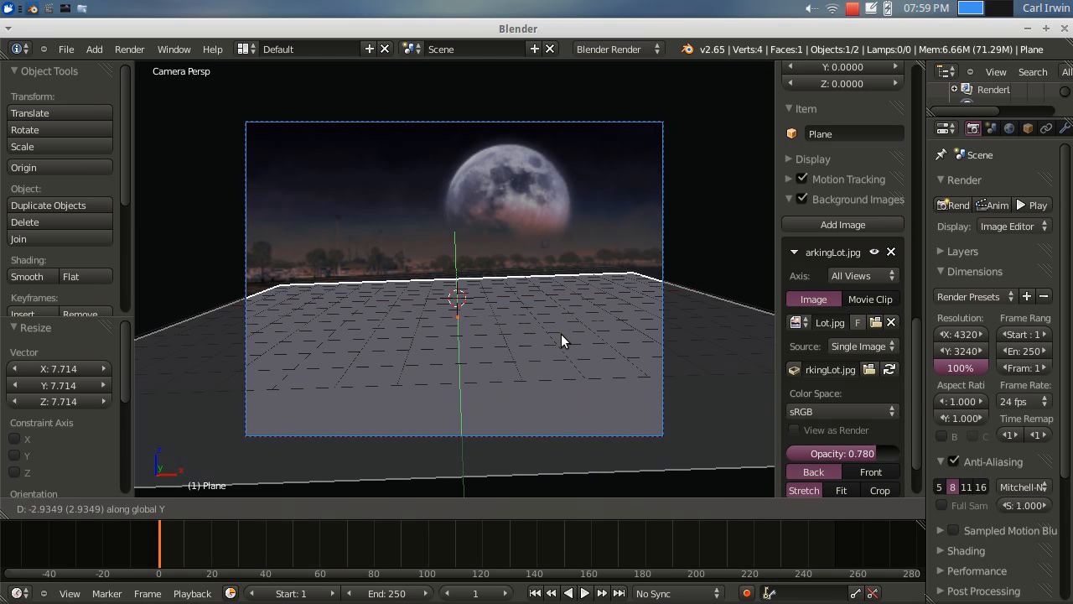
Scale the ground plane about 1.04 times overall and widen it about 1.3 times along the global X axis
key(s)
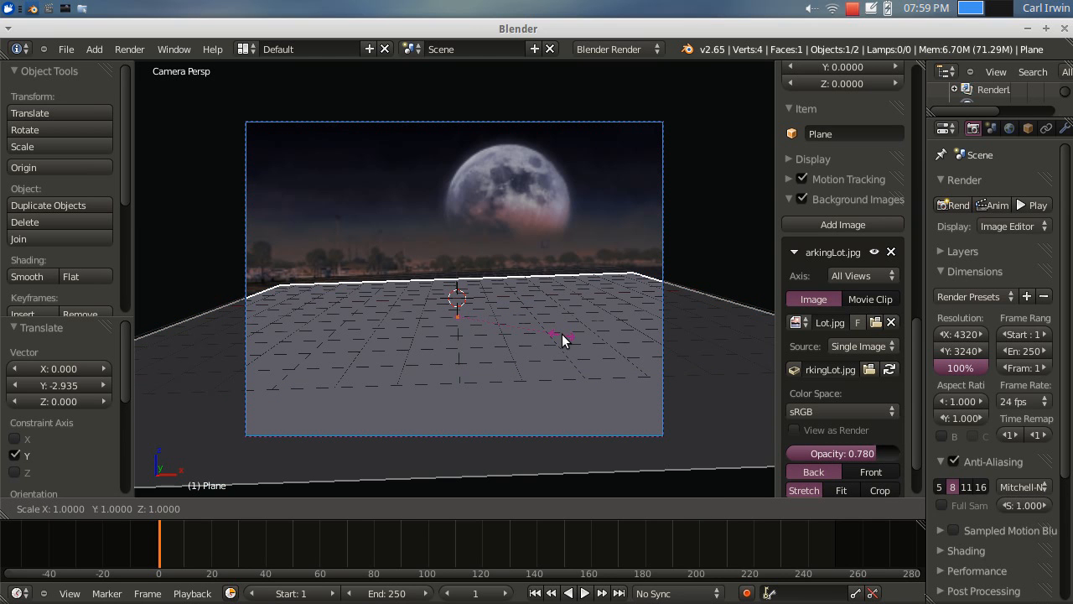
click(562, 334)
key(s)
key(x)
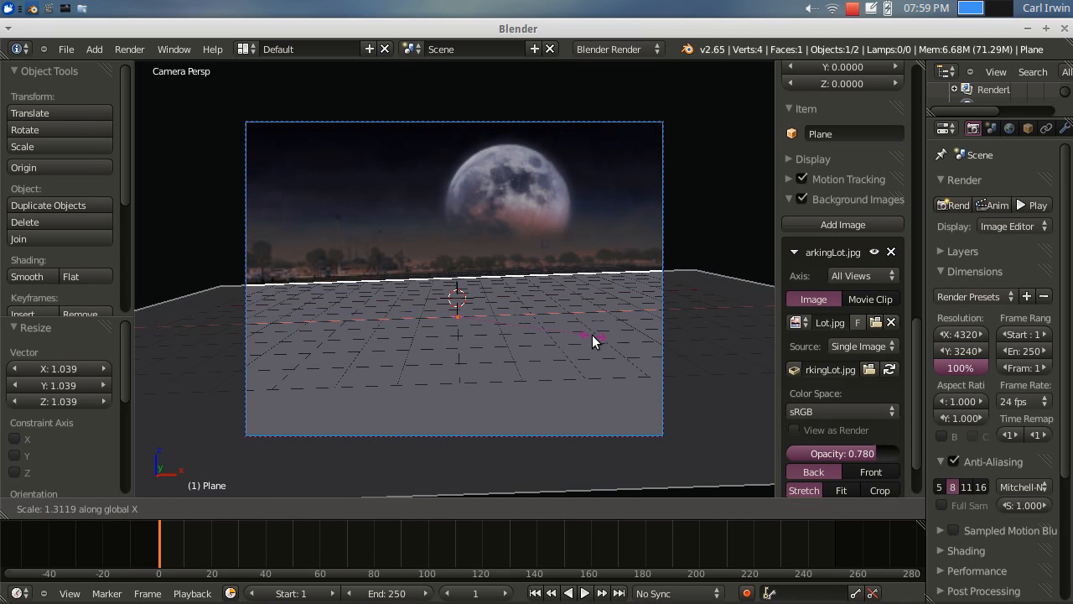
click(591, 335)
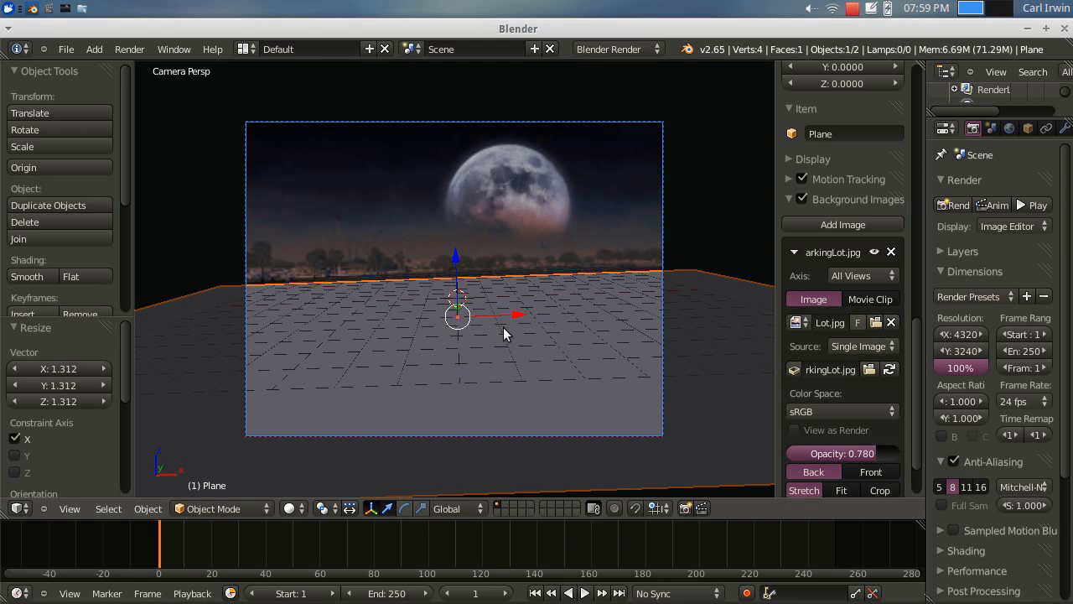
Add a second mesh plane and rotate it 90° around the global X axis to stand it upright
click(91, 51)
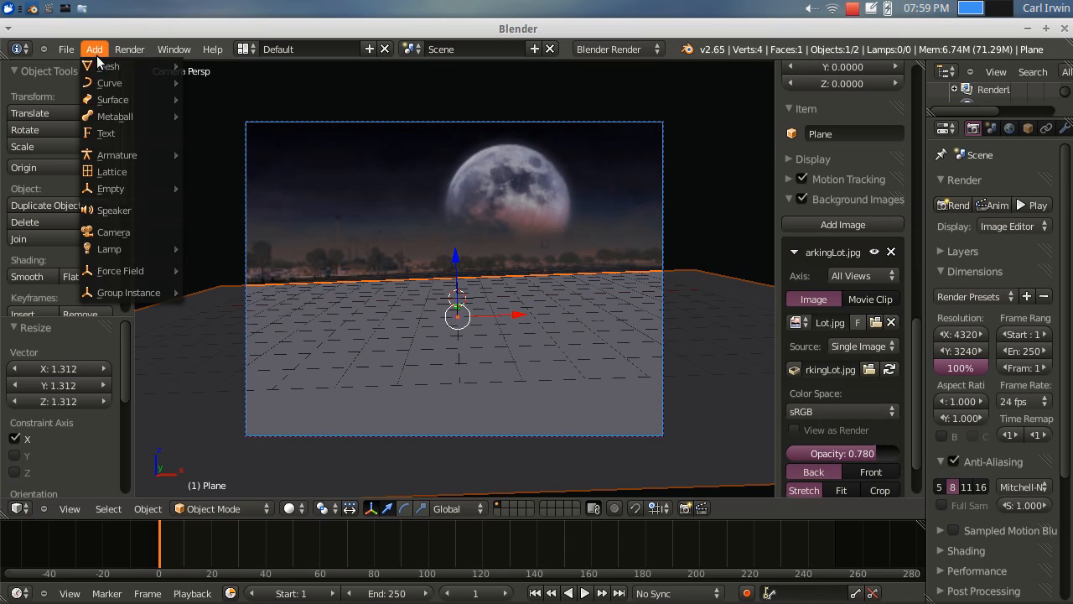
mouse_move(168, 66)
click(203, 67)
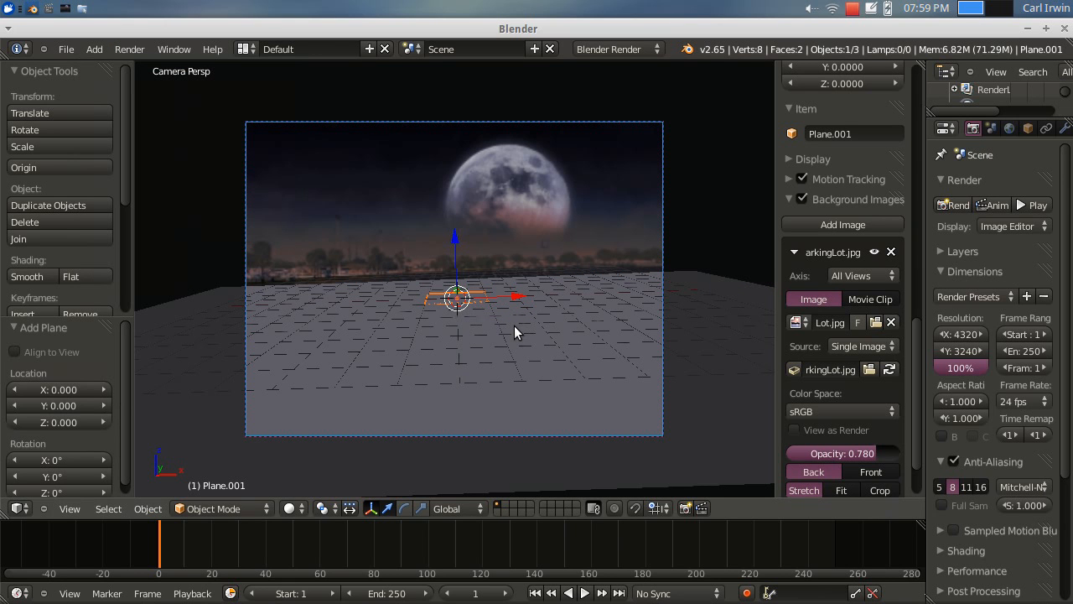
text(rx90)
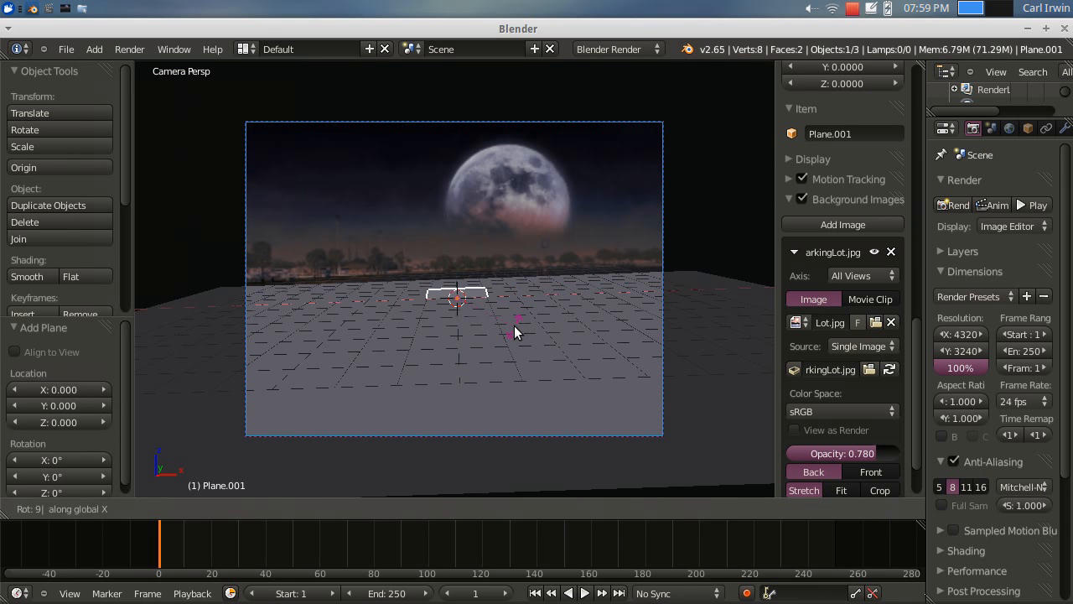
key(Return)
Shift the upright plane and the ground plane along the global Y axis so the upright one stands at the ground's far edge
middle_drag(472, 299, 322, 367)
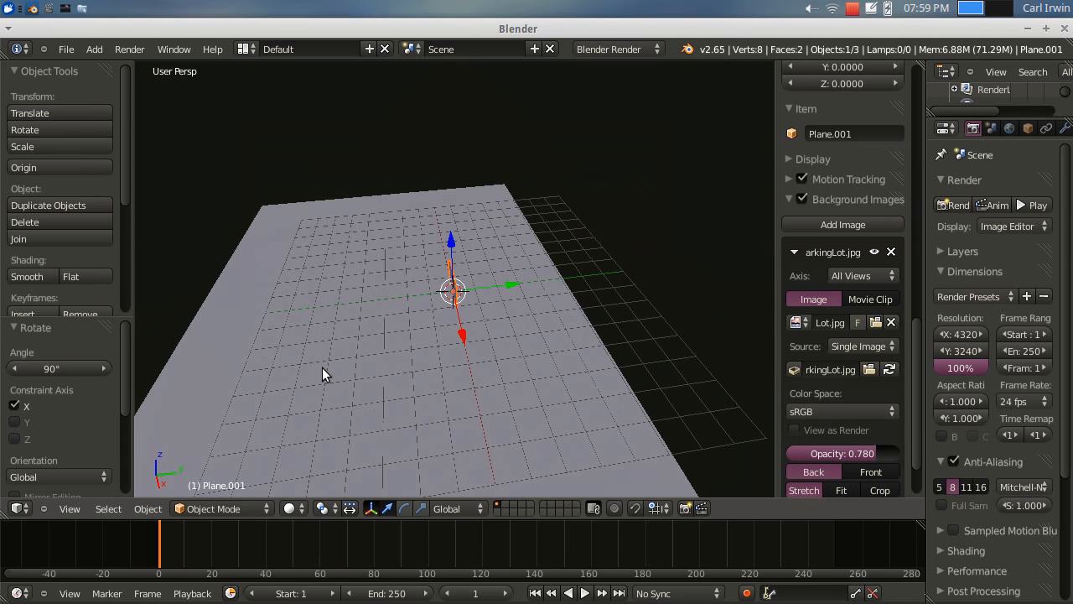
drag(520, 287, 623, 266)
right_click(431, 329)
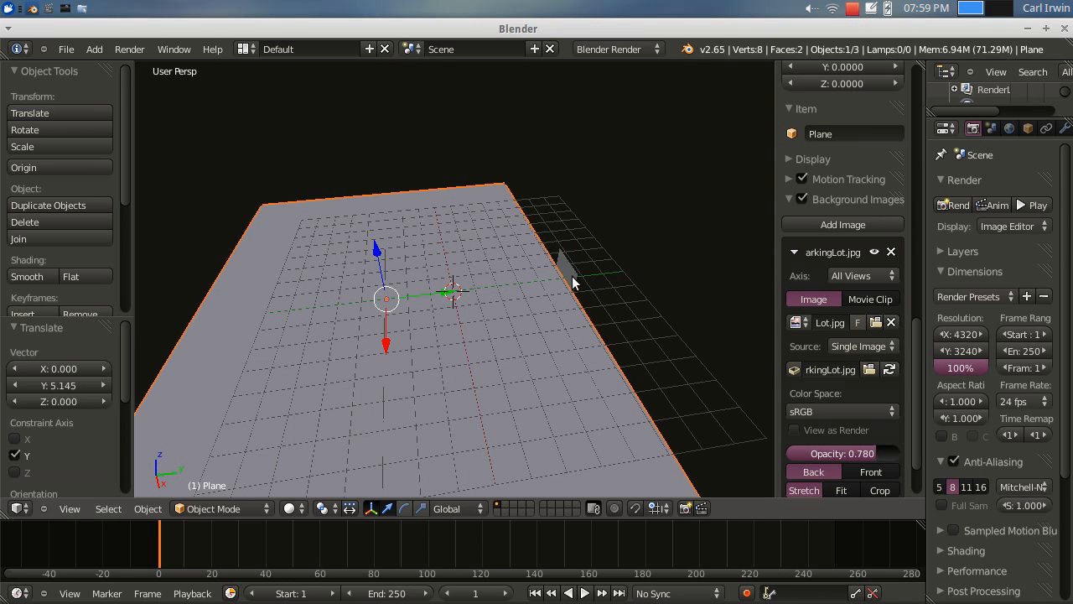
drag(449, 293, 505, 283)
right_click(562, 266)
drag(618, 275, 665, 268)
middle_drag(664, 299, 726, 344)
drag(726, 343, 724, 339)
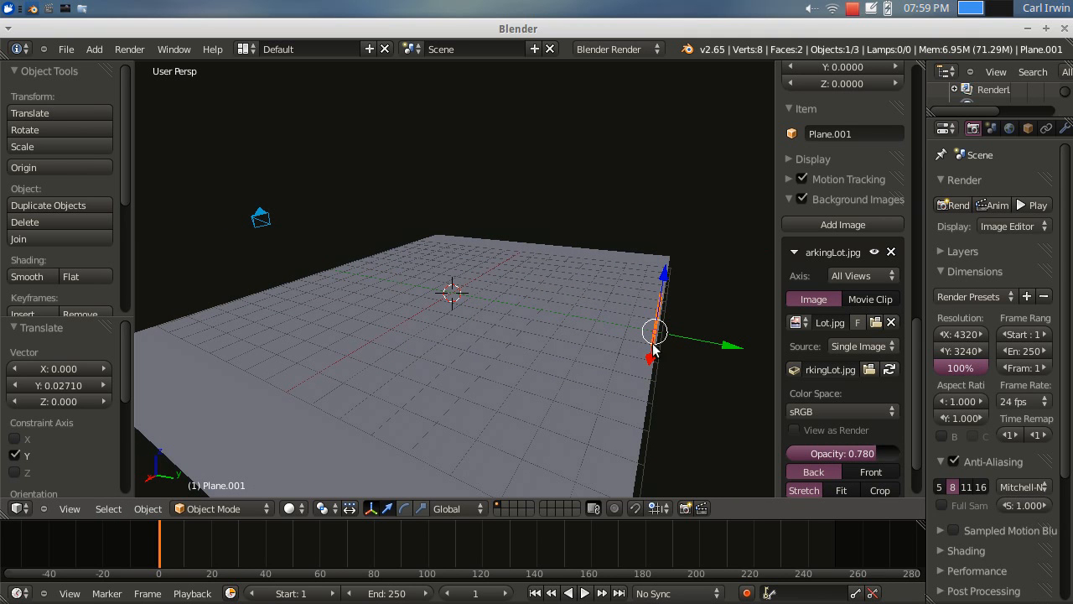
Return to the camera view and try moving the ground plane about -2.1 units along the global Y axis
click(69, 508)
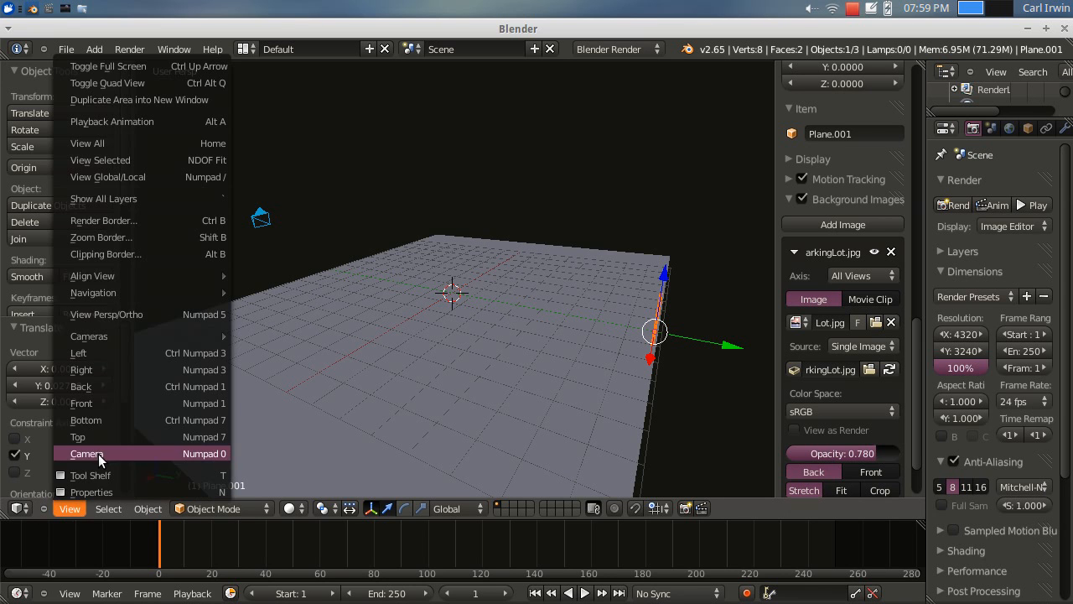
click(95, 460)
right_click(718, 367)
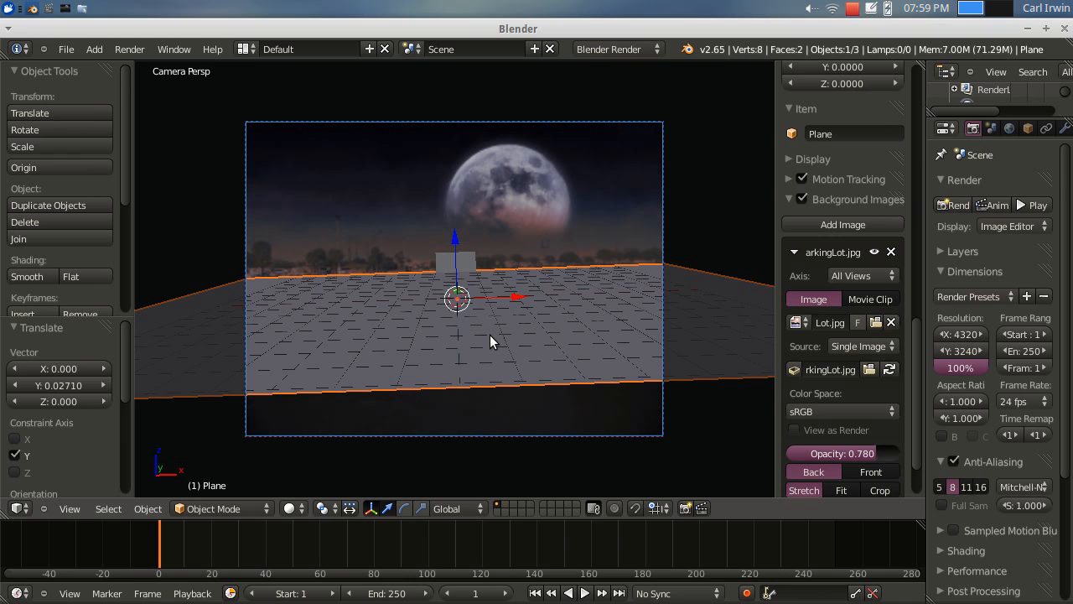
key(g)
key(y)
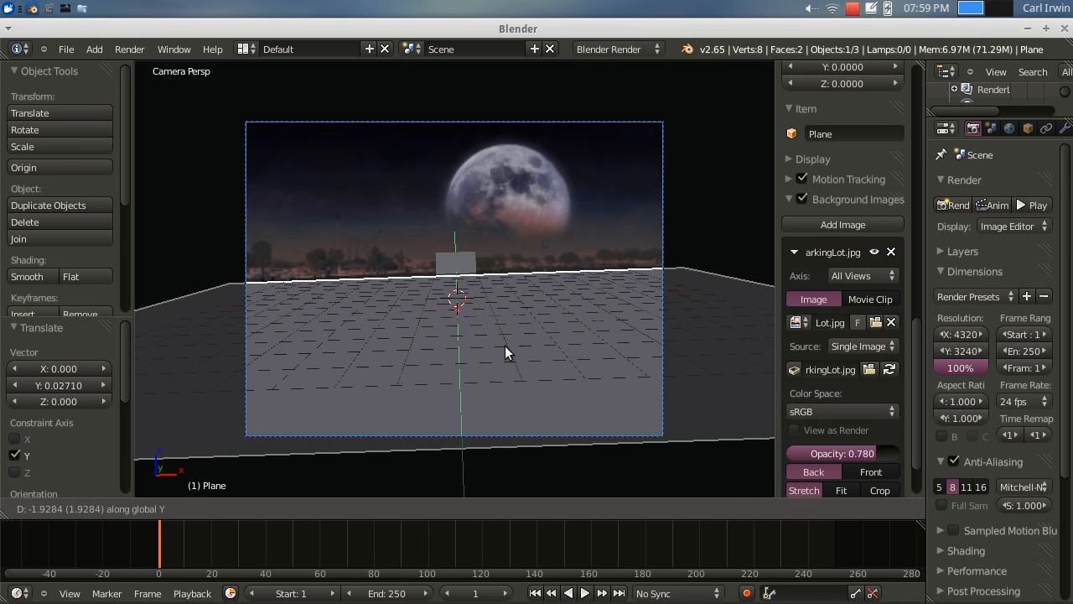
click(506, 347)
Move the ground plane about 2 units along the global Y axis to meet the upright plane, and return to the camera view
middle_drag(537, 344, 492, 397)
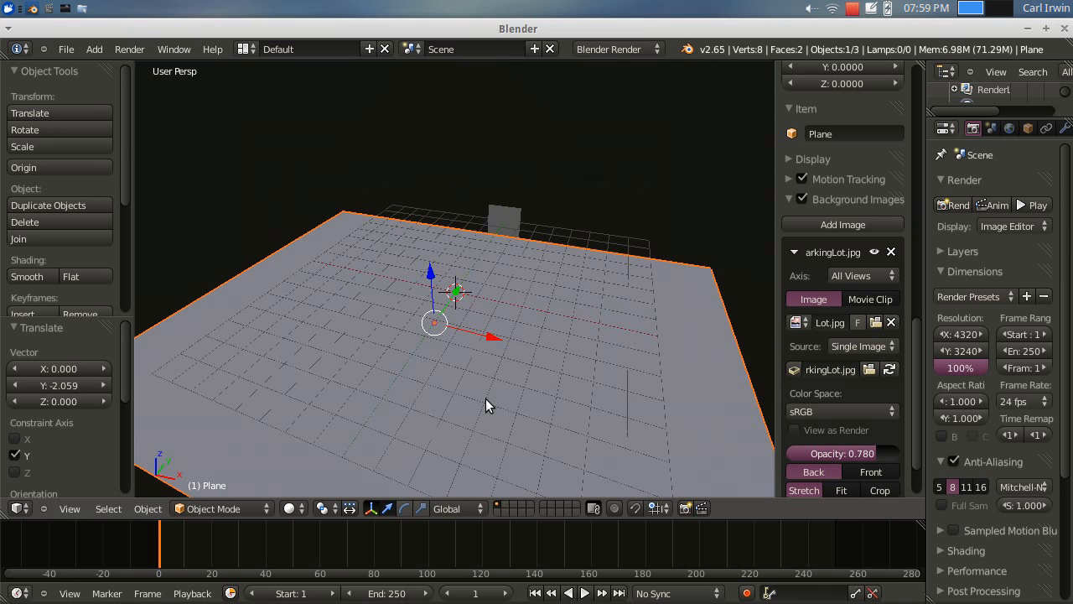
key(g)
key(y)
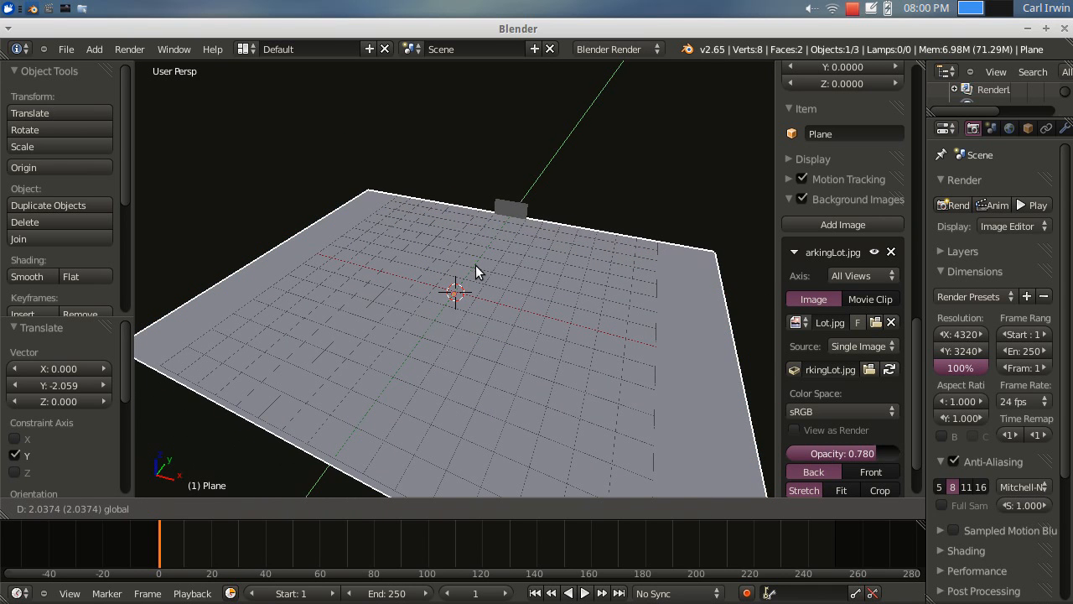
click(478, 261)
click(70, 508)
click(93, 452)
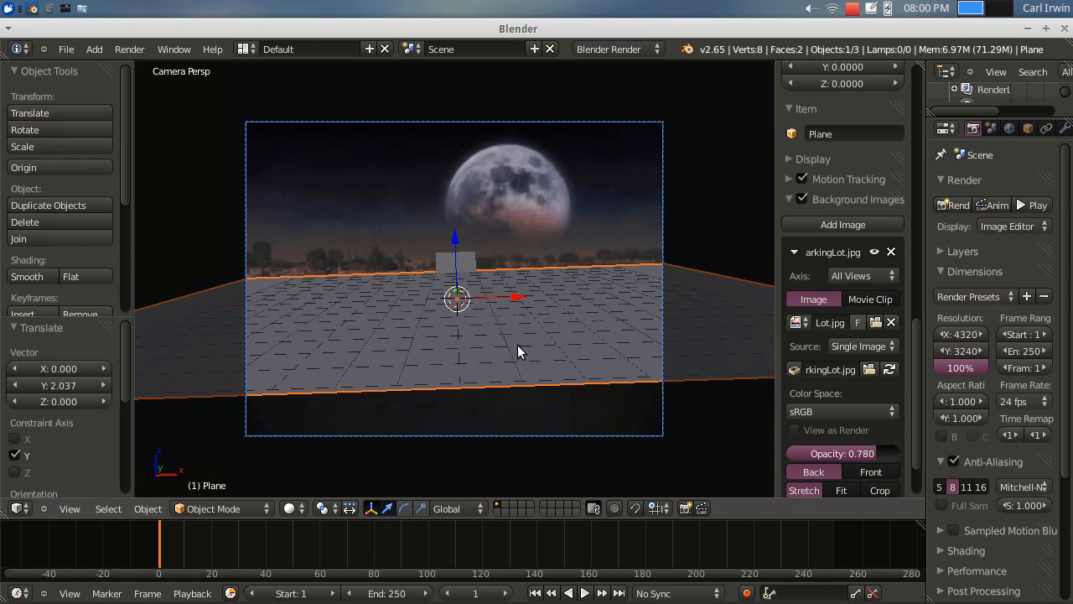
Stretch the ground plane about 1.28 times along the global Y axis and move it about -1.8 units along that axis
key(s)
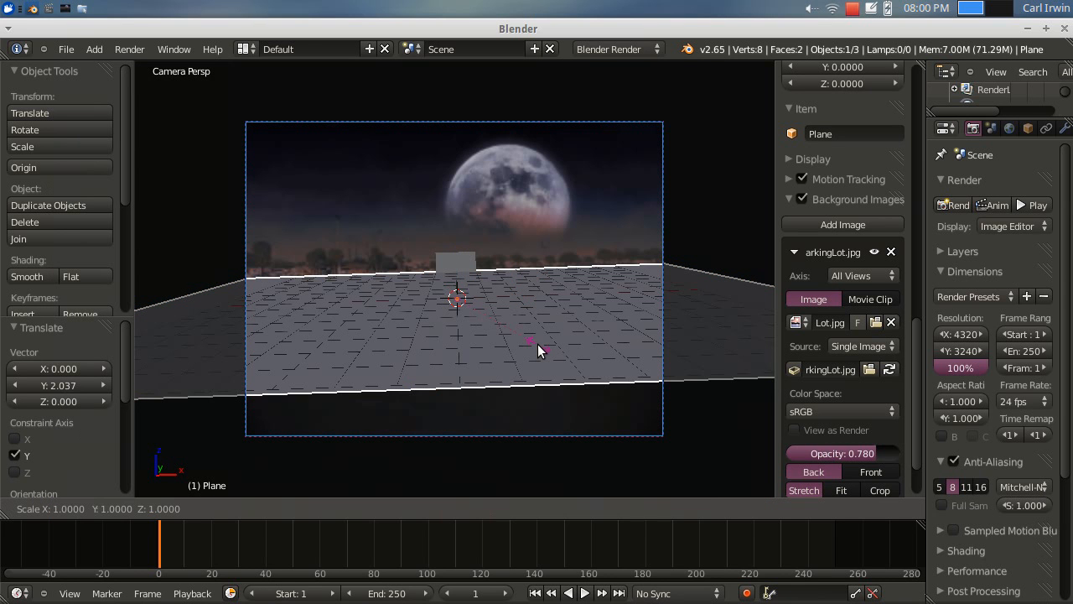
key(y)
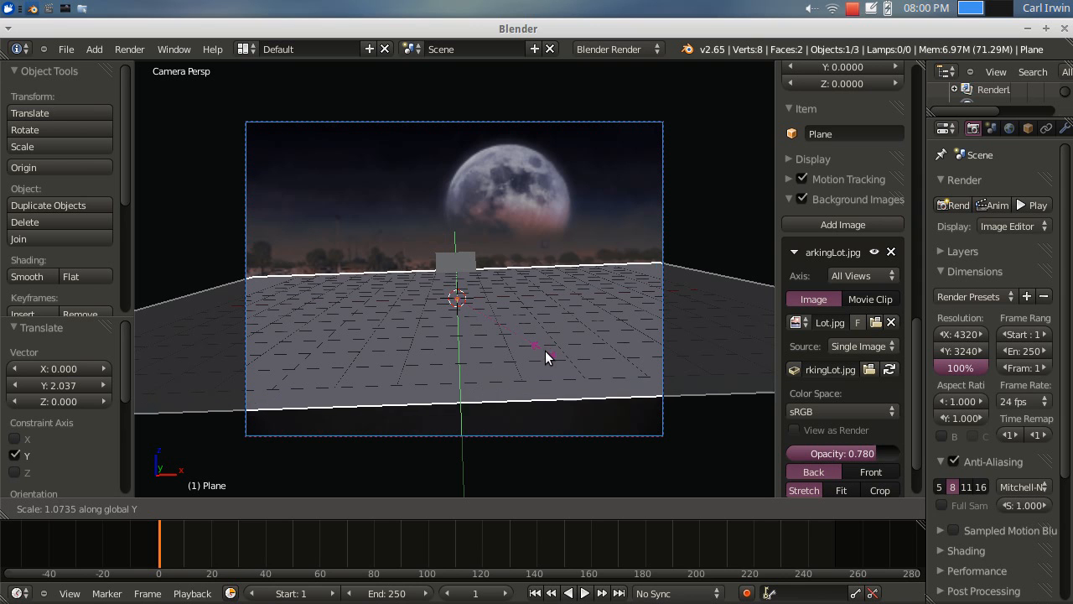
click(554, 366)
middle_drag(555, 366, 385, 432)
key(g)
key(y)
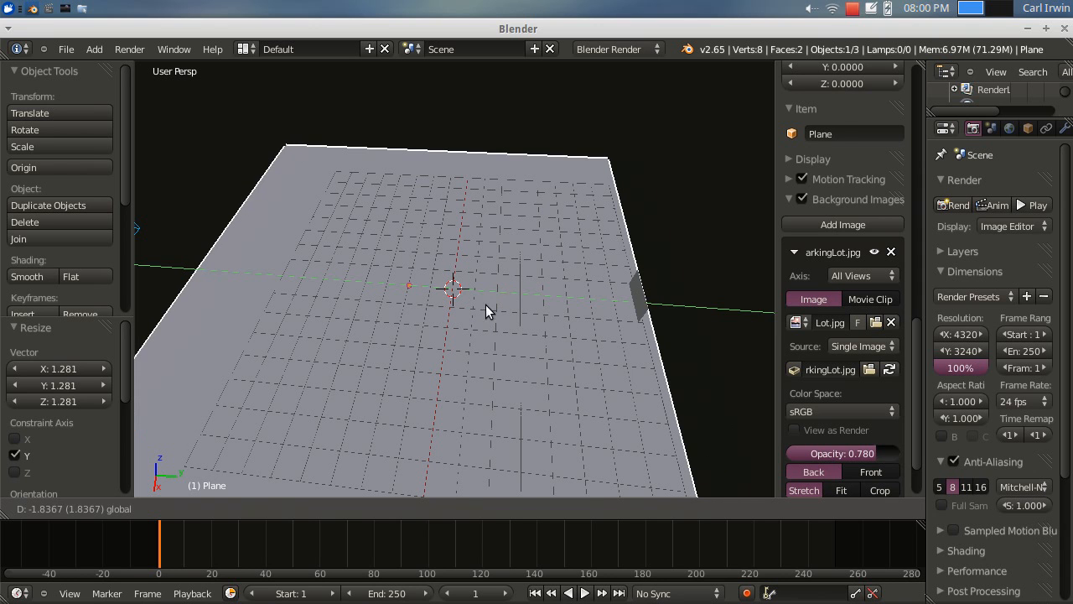
click(473, 298)
Scale the upright plane up about 4.8 times in the camera view and raise it along the Z axis above the ground
right_click(637, 308)
click(70, 508)
click(91, 454)
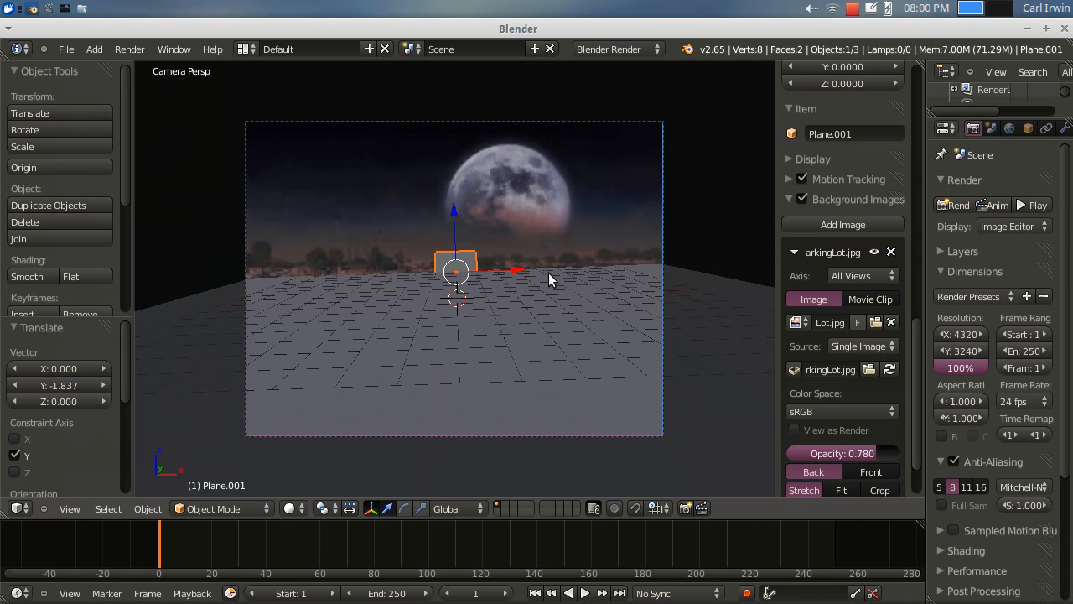
key(s)
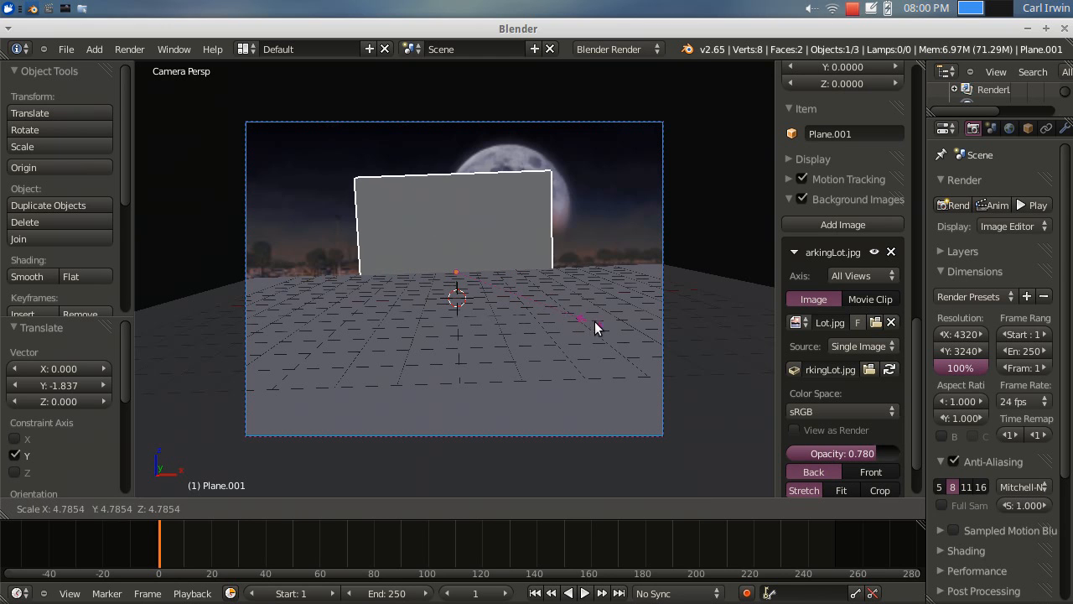
click(594, 314)
drag(457, 219, 513, 165)
Readjust the upright plane's uniform size, ending with a 0.837 scaling, and lower it about 0.48 units along the Z axis onto the ground
key(s)
click(587, 268)
key(s)
click(555, 233)
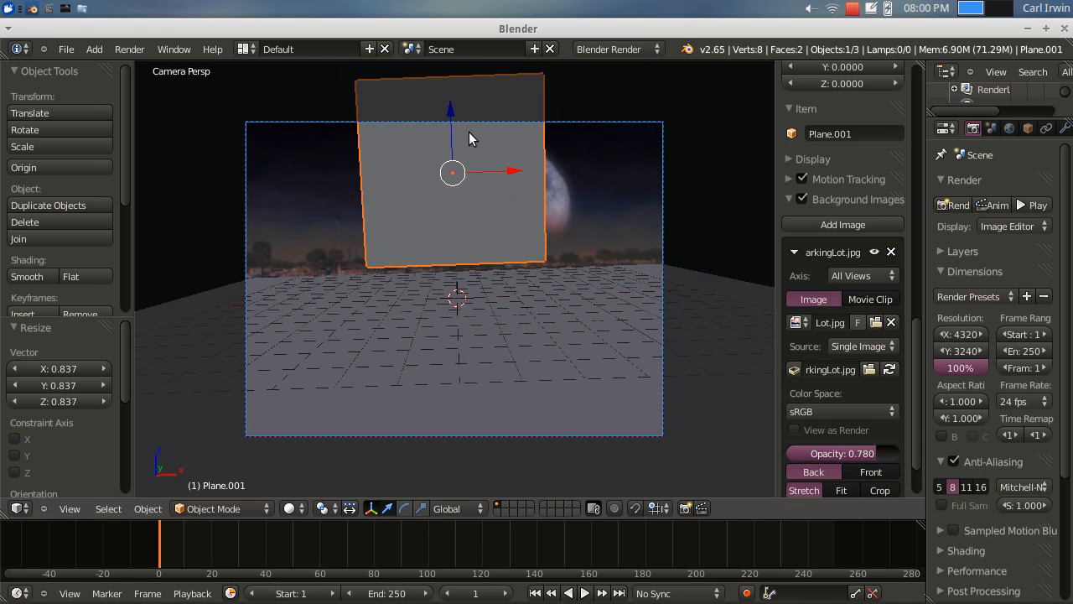
drag(450, 108, 446, 120)
Widen the upright plane about 2.74 times along the global X axis to cover the full width of the camera frame
key(s)
key(x)
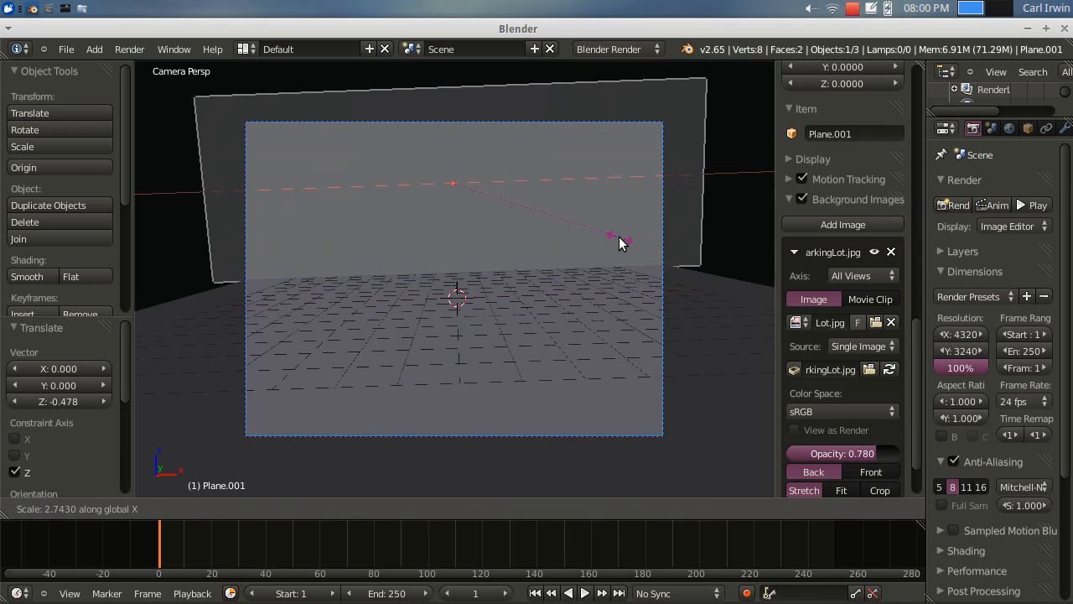
click(620, 242)
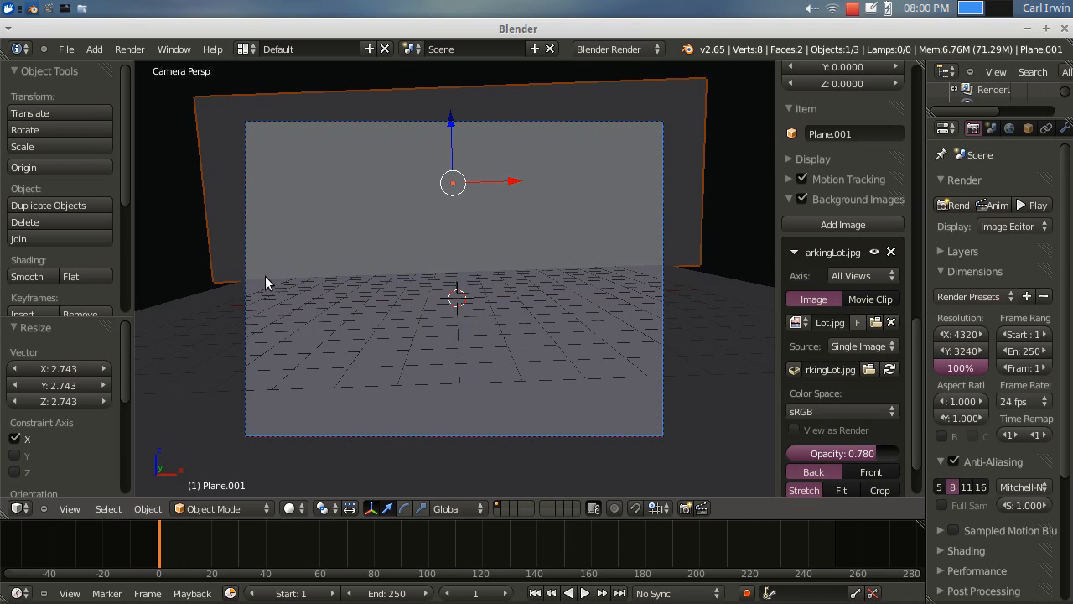
Widen the ground plane about 1.065 times along the global X axis
right_click(706, 327)
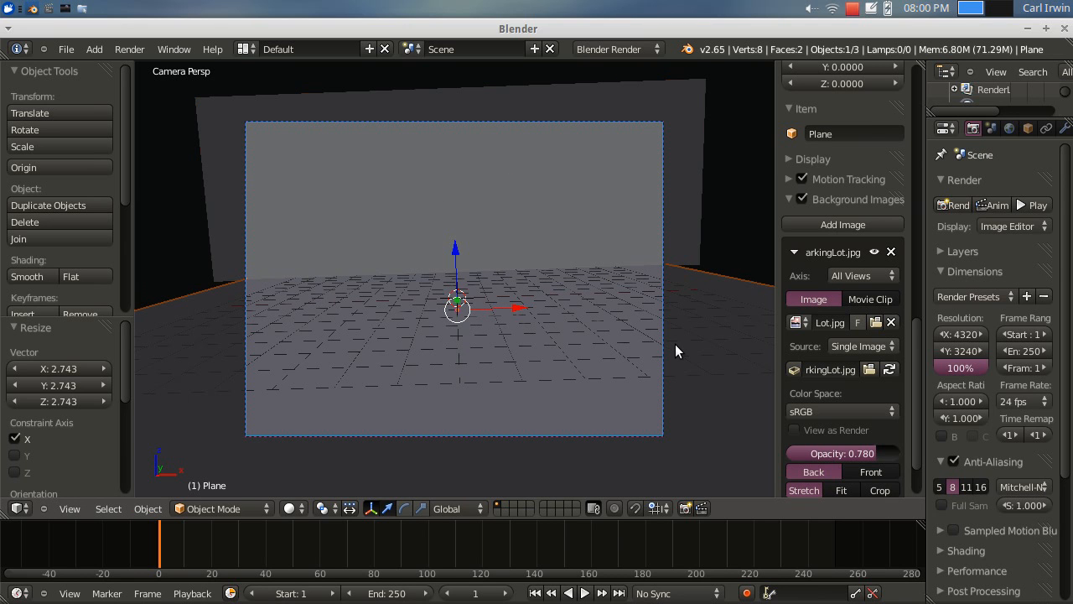
key(s)
key(x)
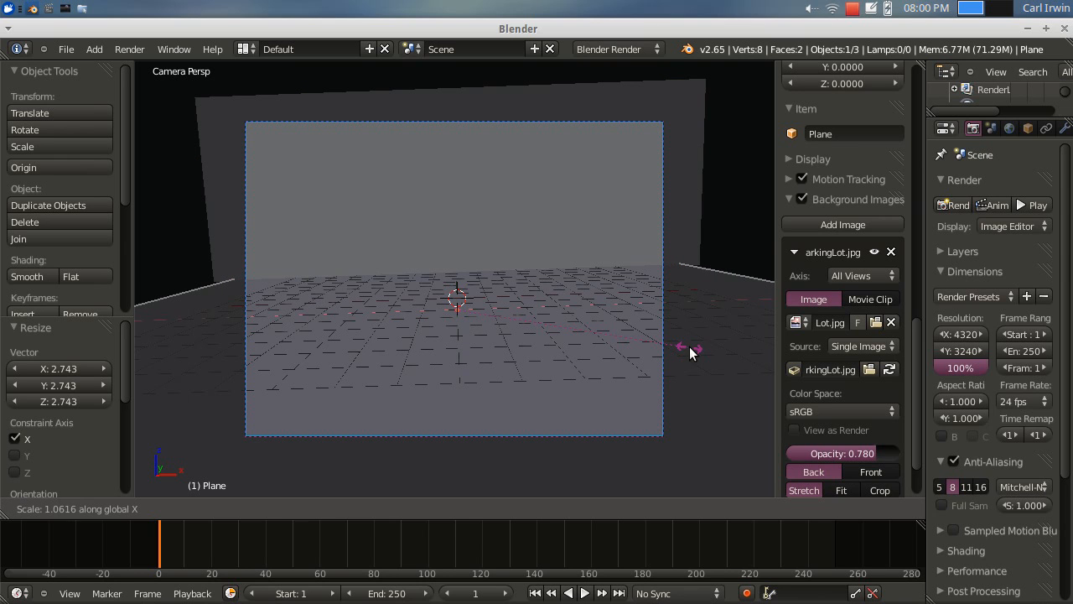
click(689, 350)
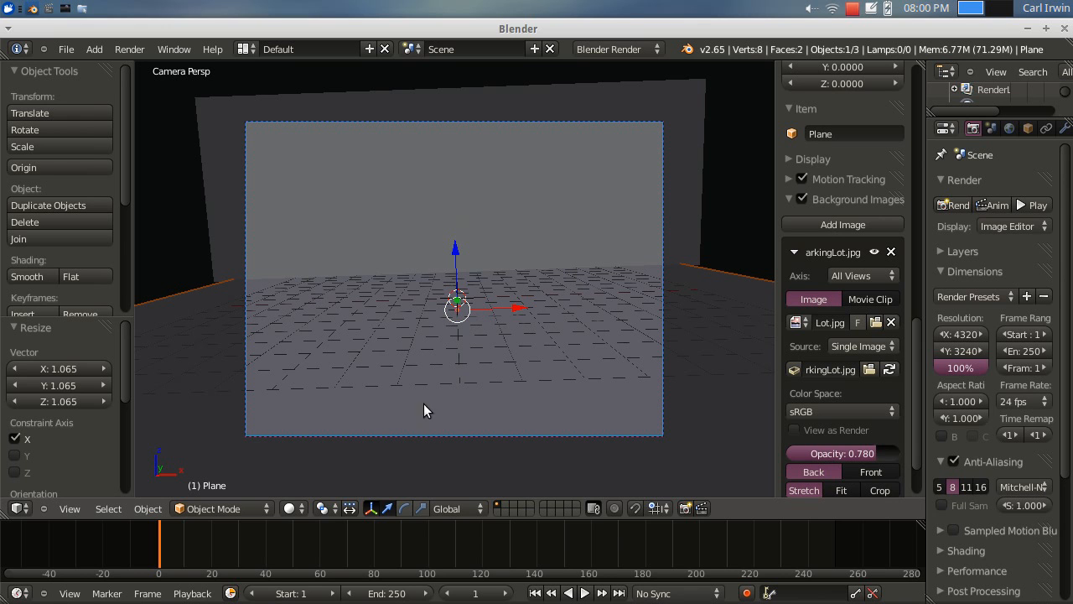
Check the planes' back edge against the horizon of the background photo using wireframe shading
click(293, 507)
click(307, 472)
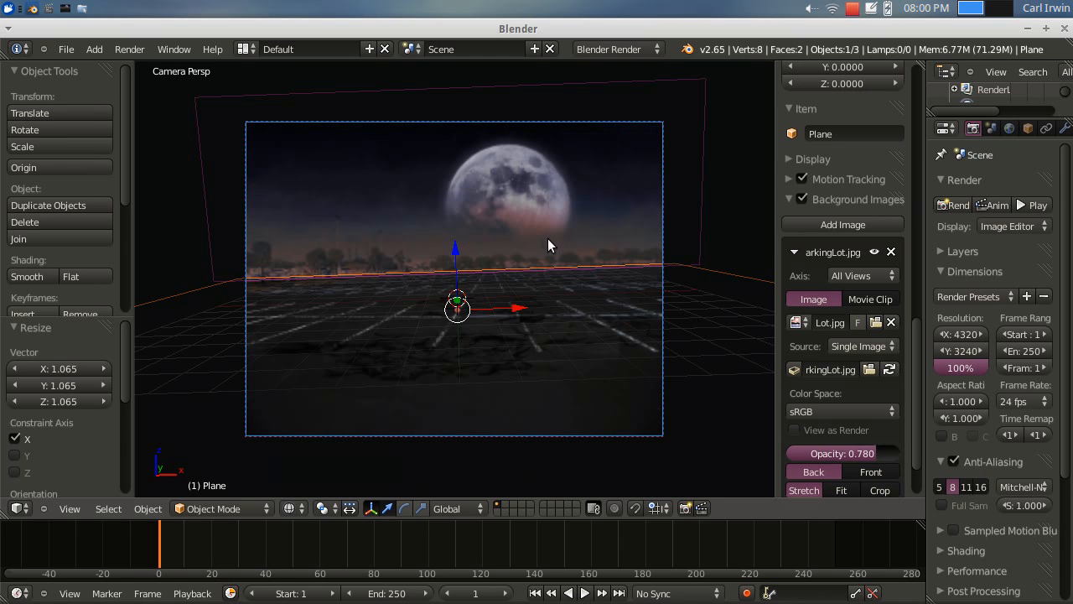
scroll(546, 238, up, 3)
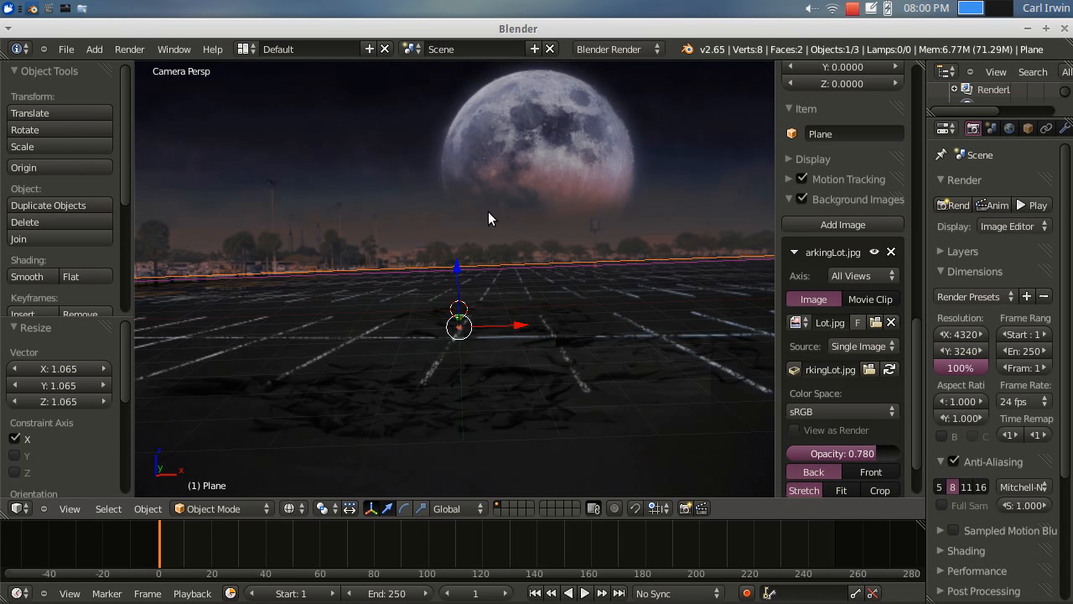
scroll(567, 309, down, 3)
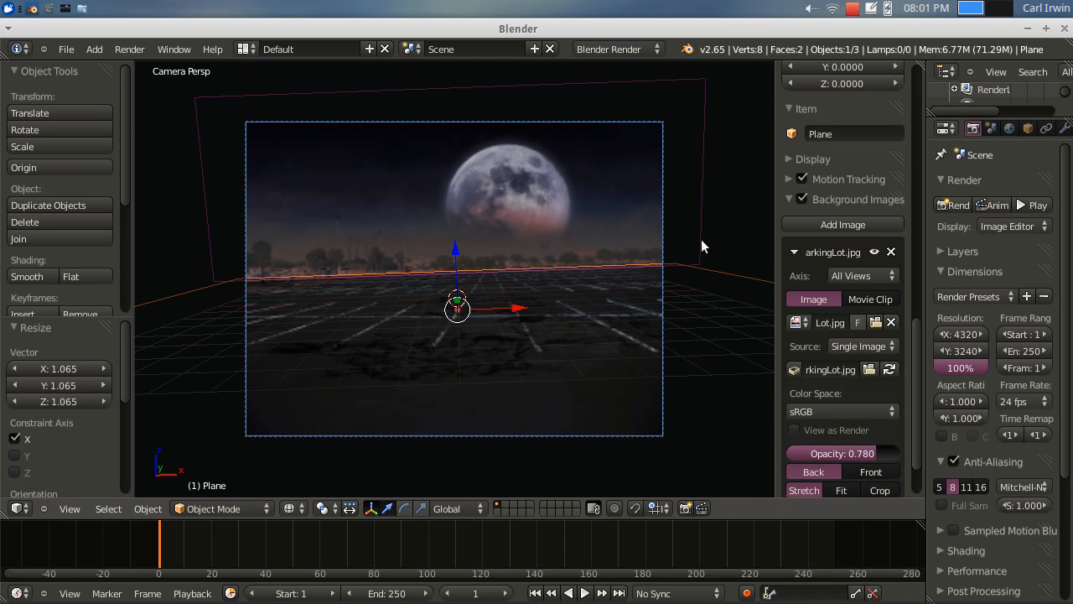
Join the ground plane and the upright plane into one object and show it in solid shading from the camera view
shift+right_click(701, 262)
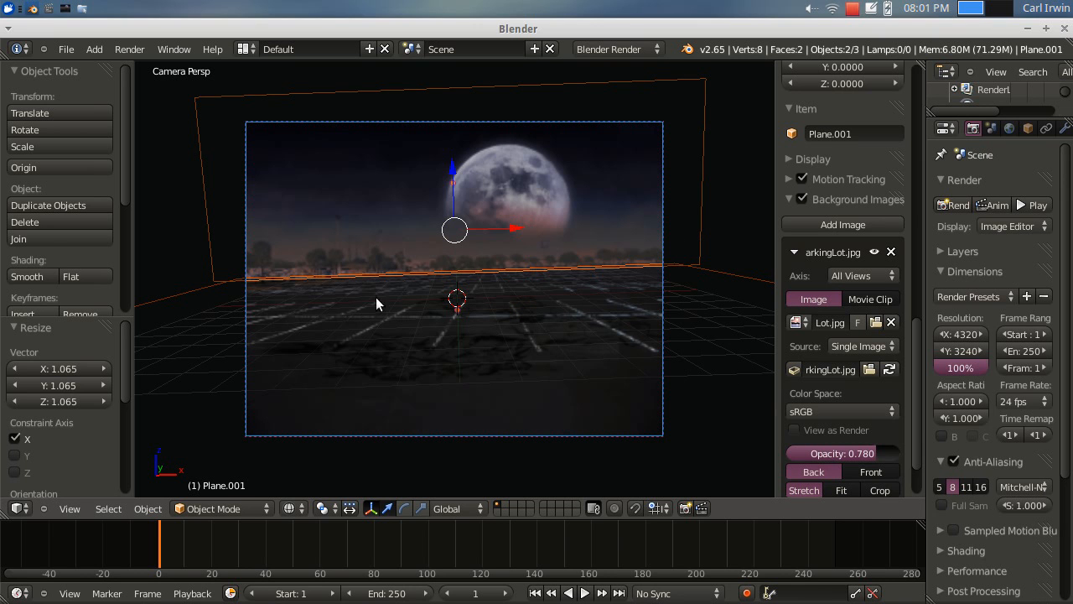
click(44, 239)
middle_drag(748, 246, 578, 270)
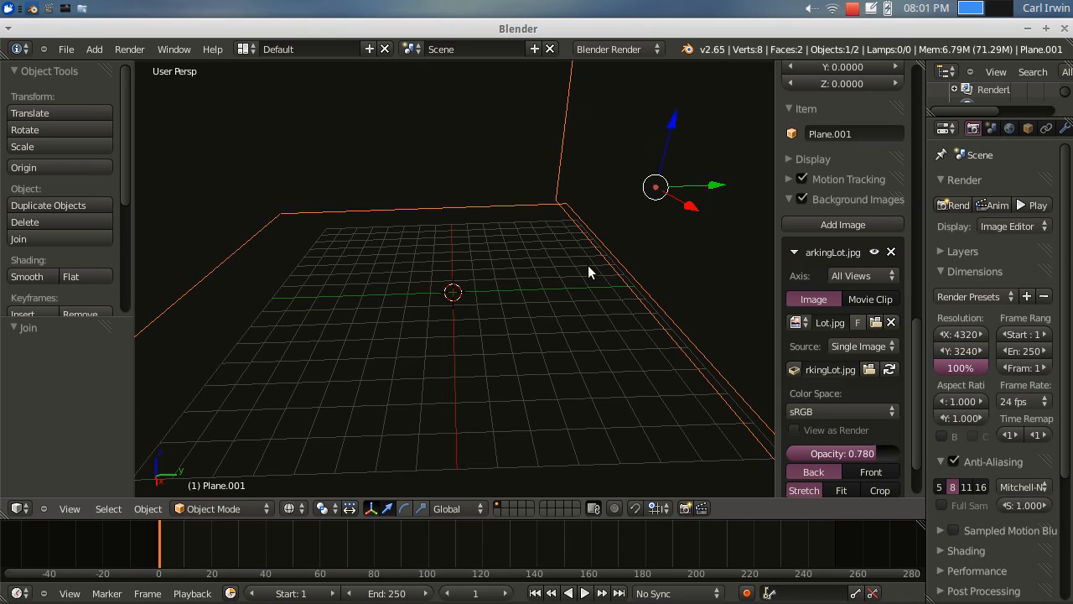
click(290, 508)
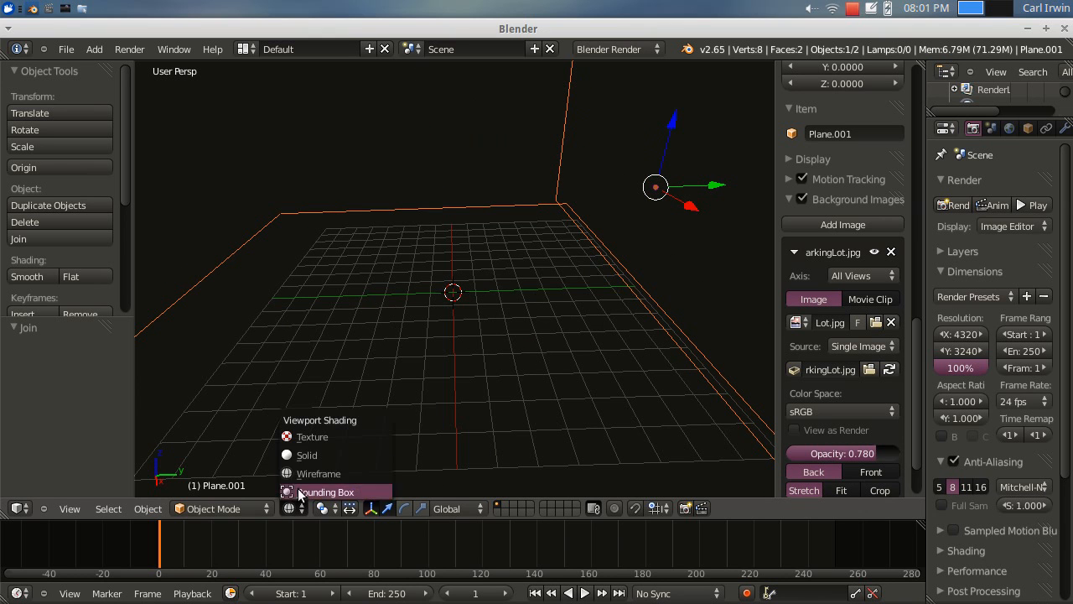
click(303, 455)
middle_drag(632, 262, 584, 243)
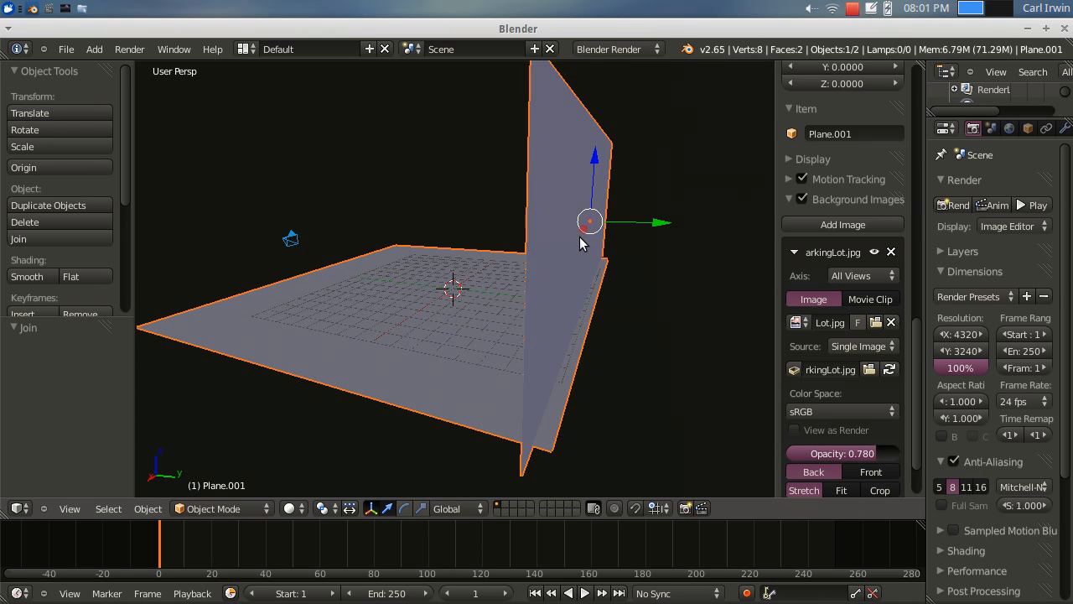
middle_drag(613, 317, 666, 309)
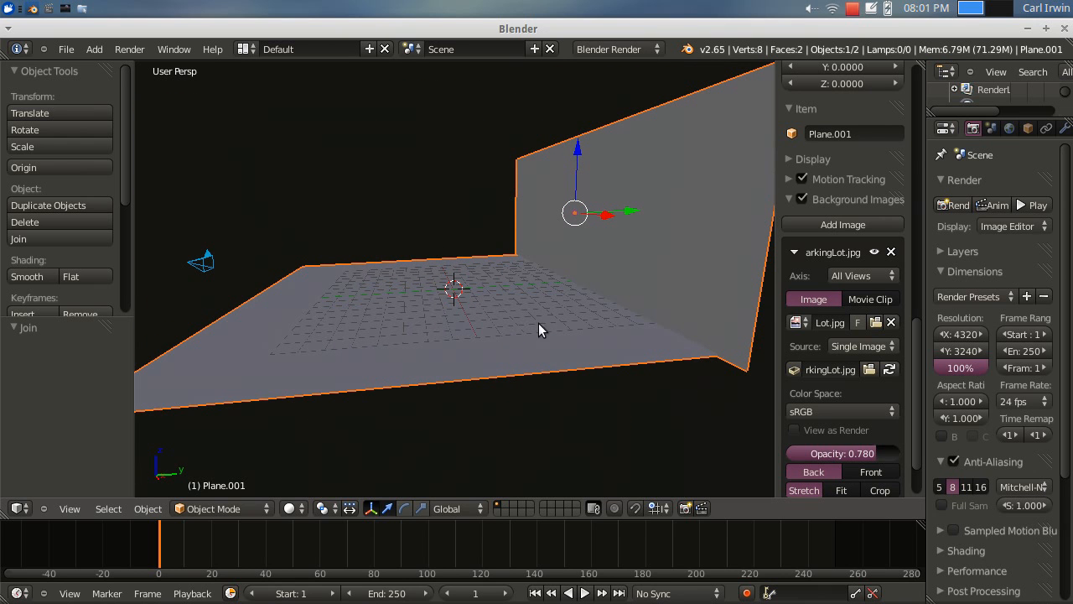
click(71, 511)
click(96, 452)
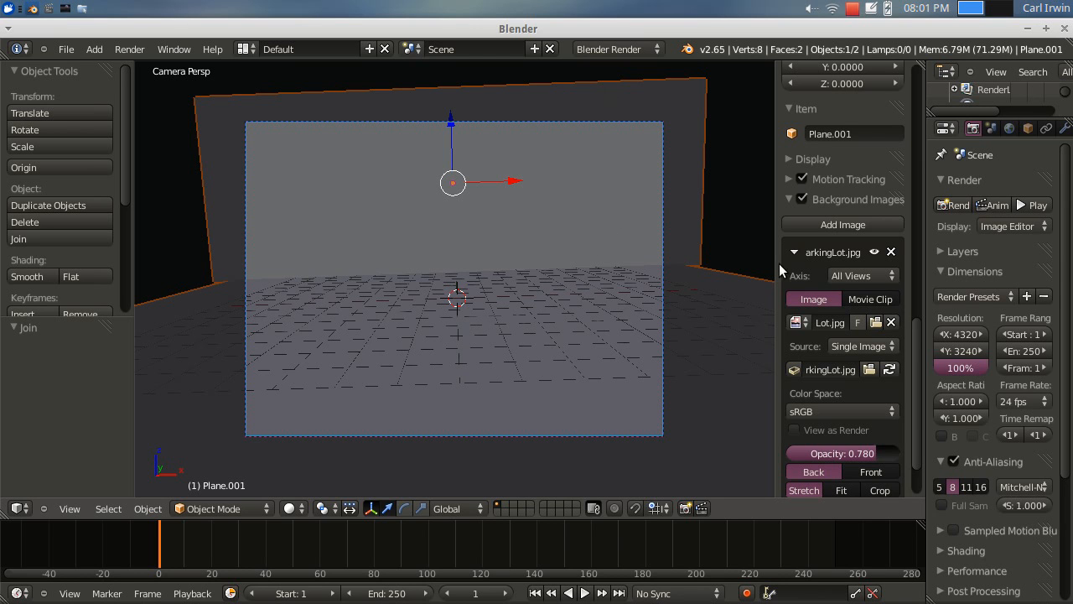
Set the viewport display shading to GLSL and enable Textured Solid and Backface Culling
click(787, 160)
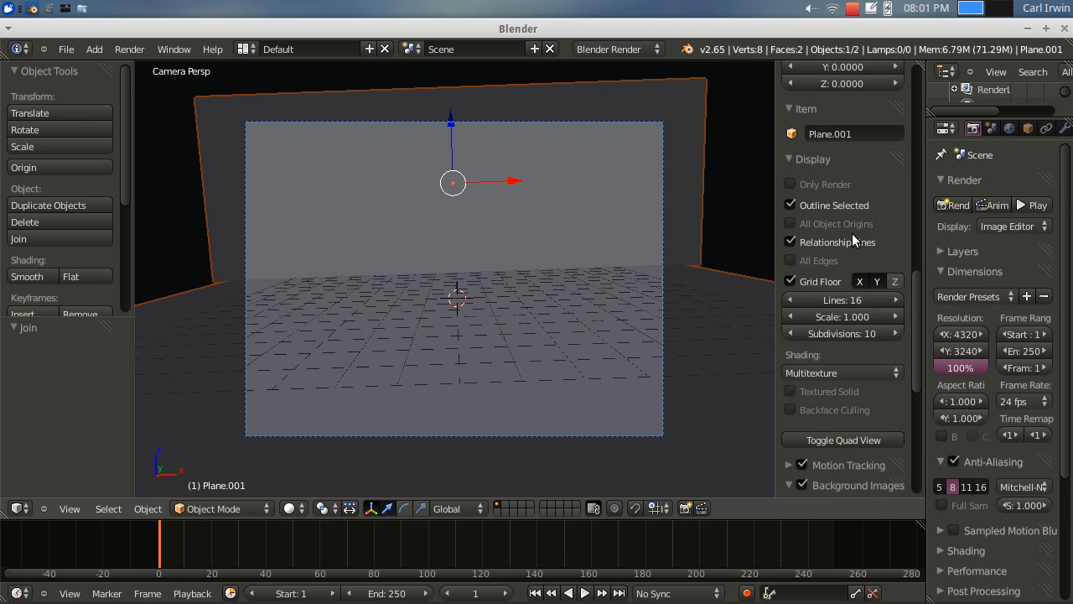
scroll(861, 461, down, 2)
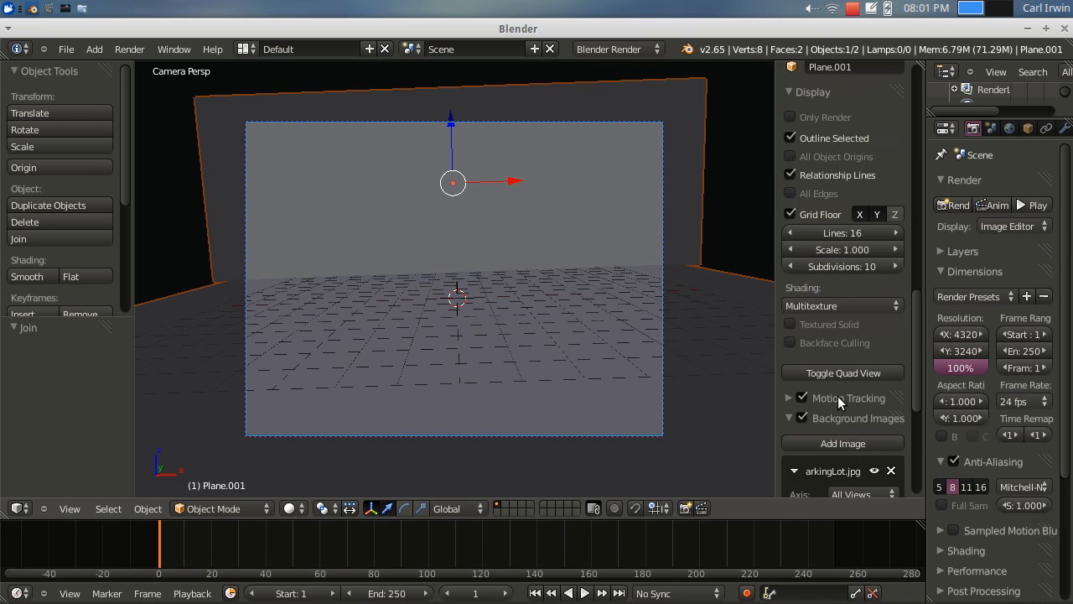
click(809, 306)
click(809, 252)
click(792, 326)
click(843, 340)
scroll(845, 343, up, 5)
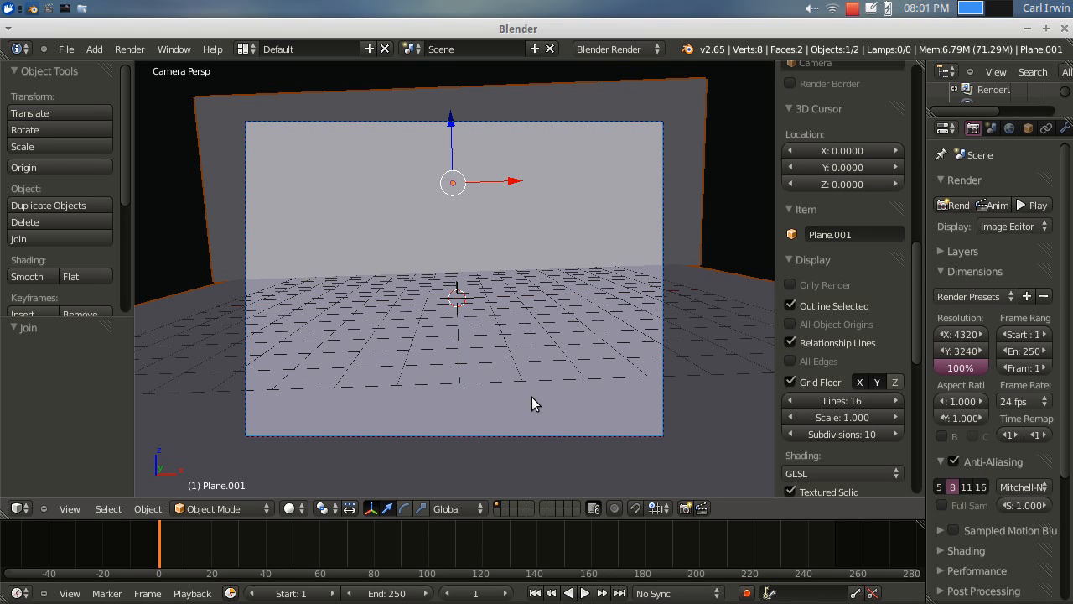
drag(778, 83, 927, 104)
scroll(833, 175, down, 2)
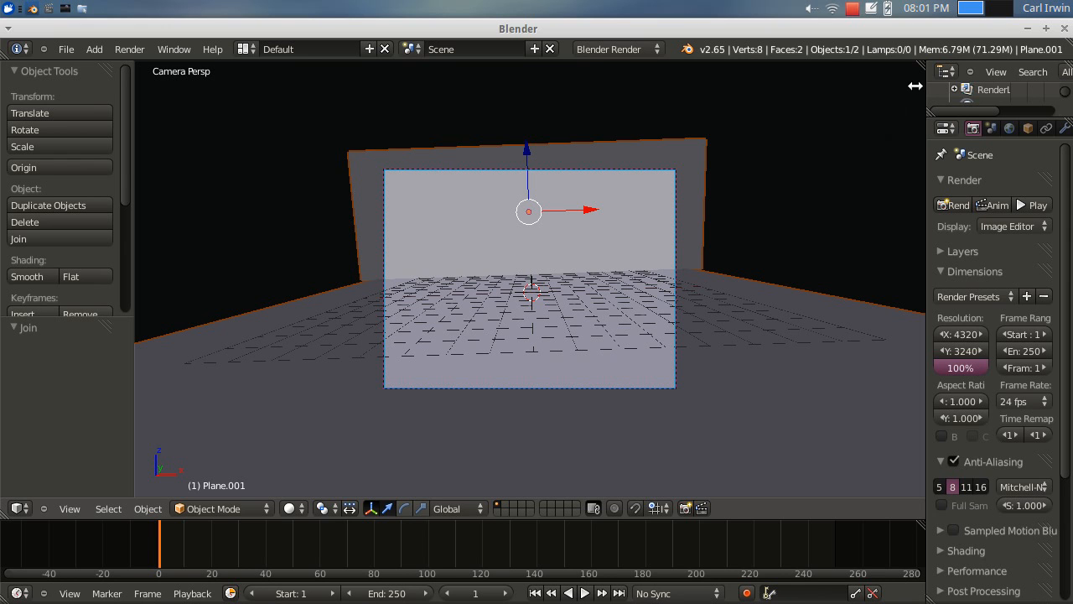
key(n)
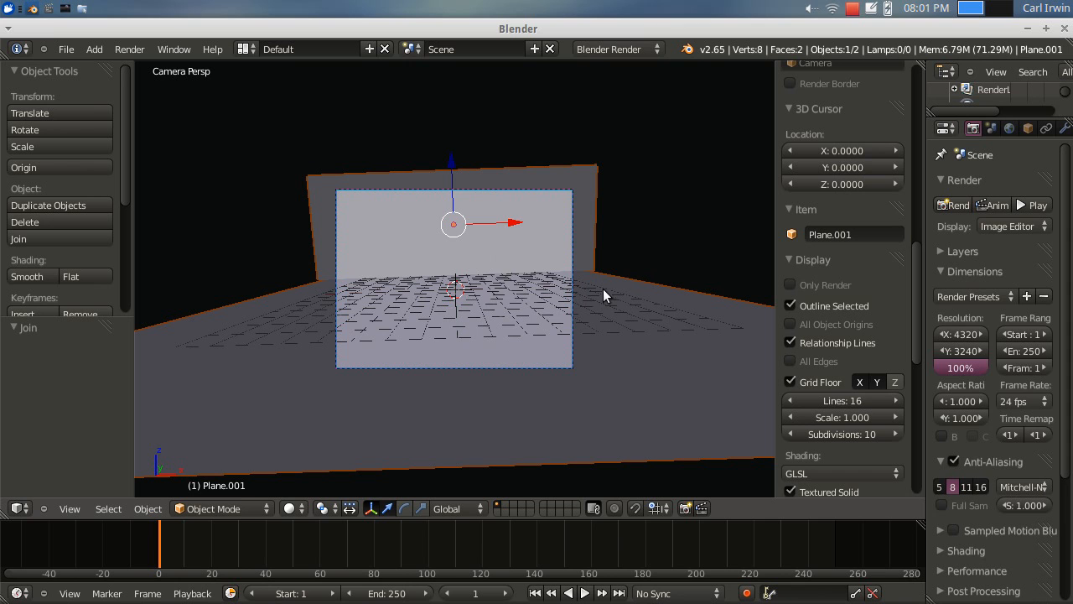
scroll(608, 285, up, 2)
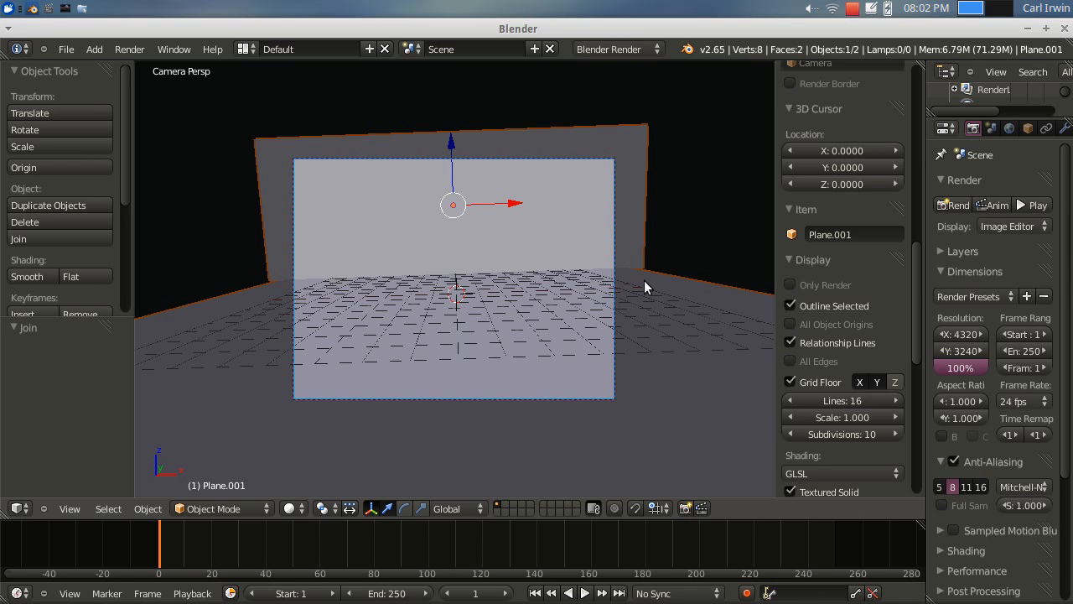
Look at the joined planes from an angled perspective and return to the camera view
key(KP_0)
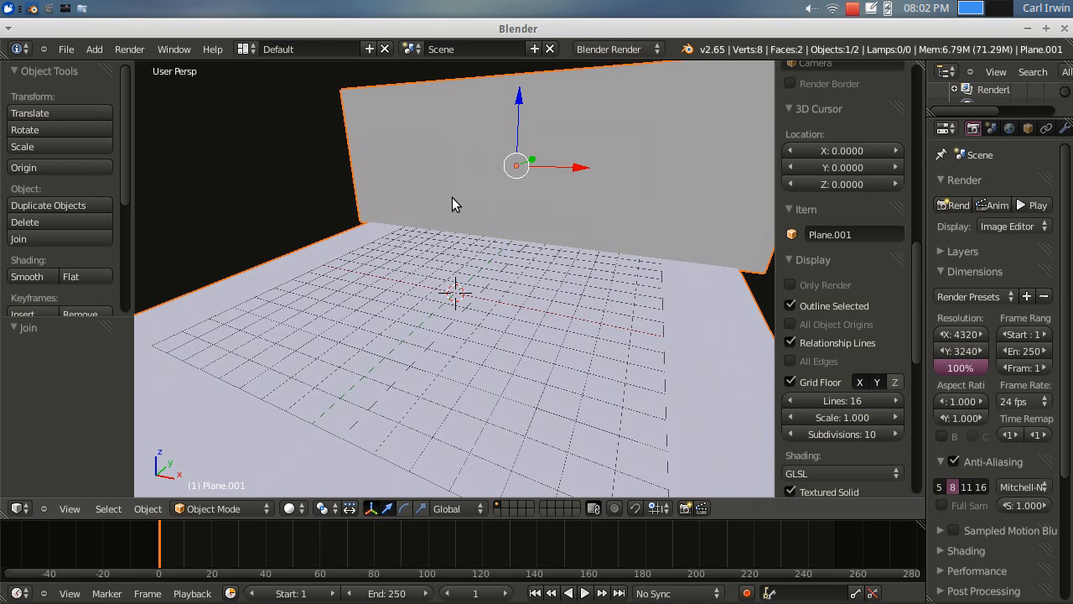
key(KP_6)
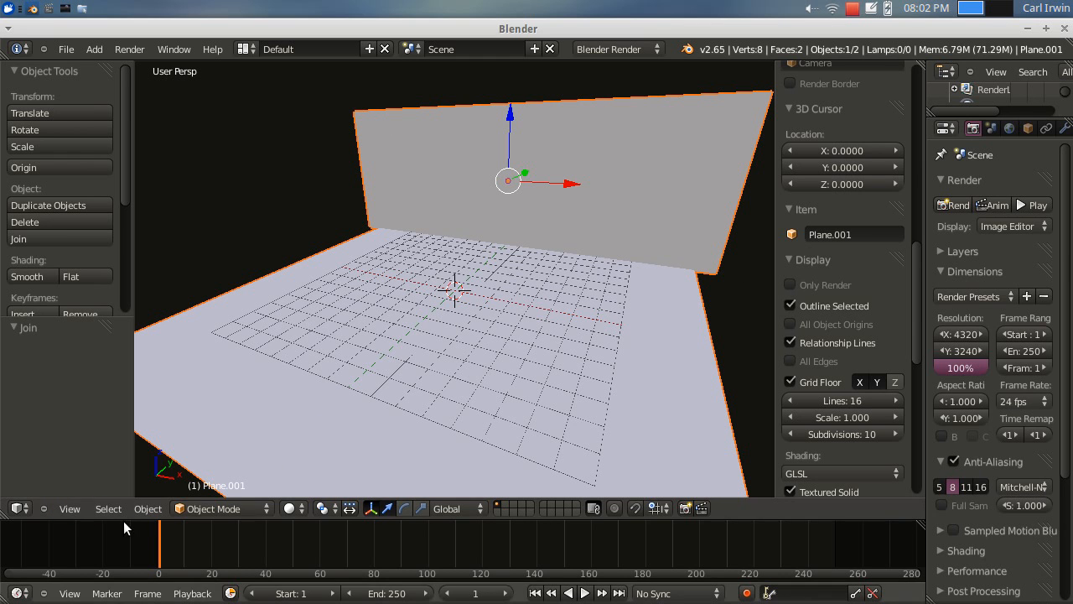
click(68, 509)
click(84, 453)
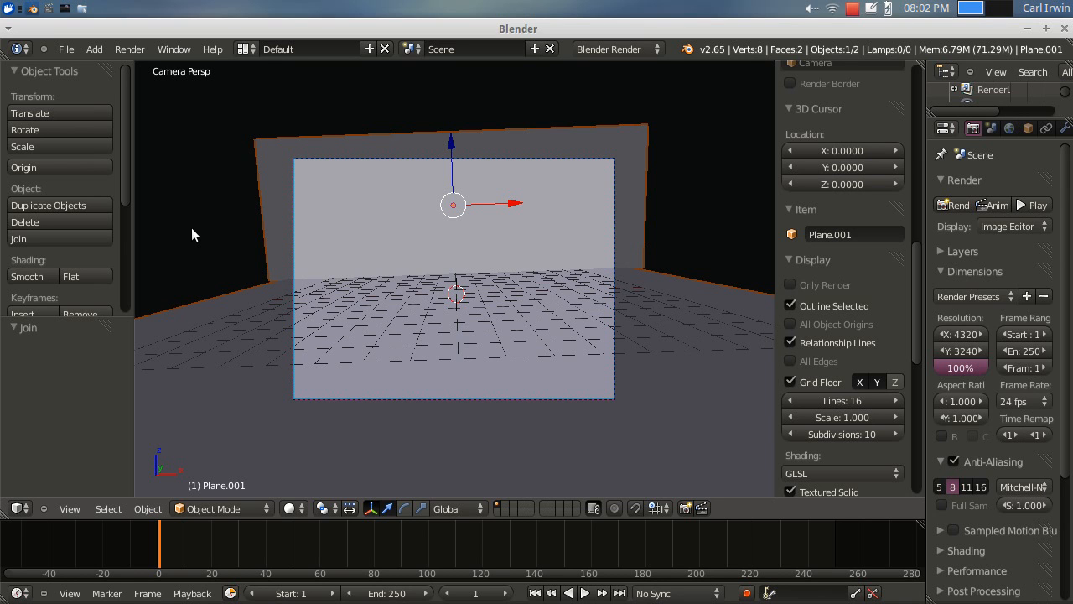
drag(122, 176, 123, 200)
key(Tab)
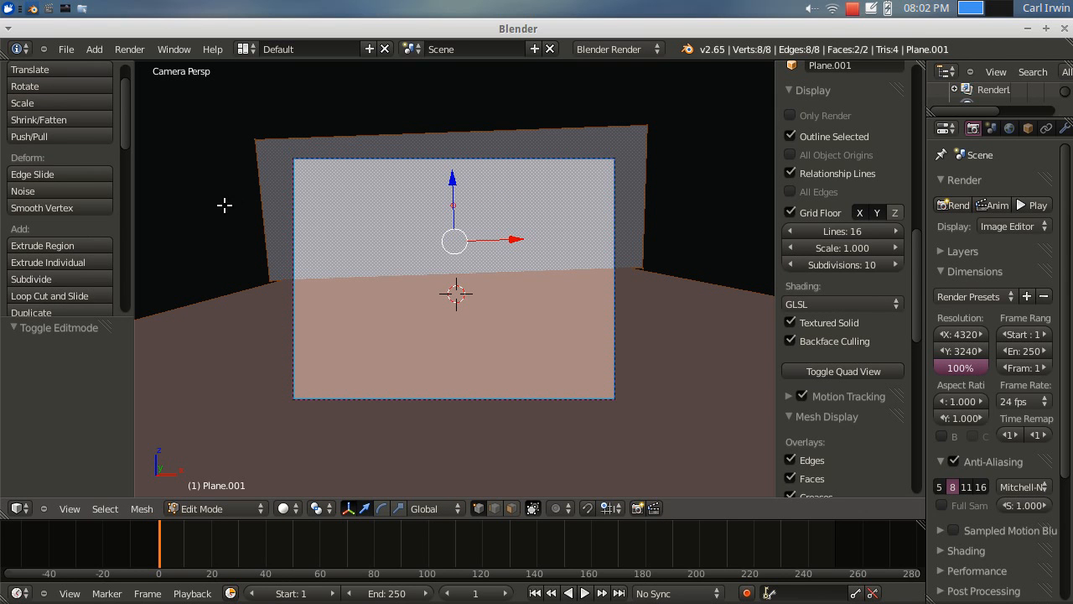
key(Tab)
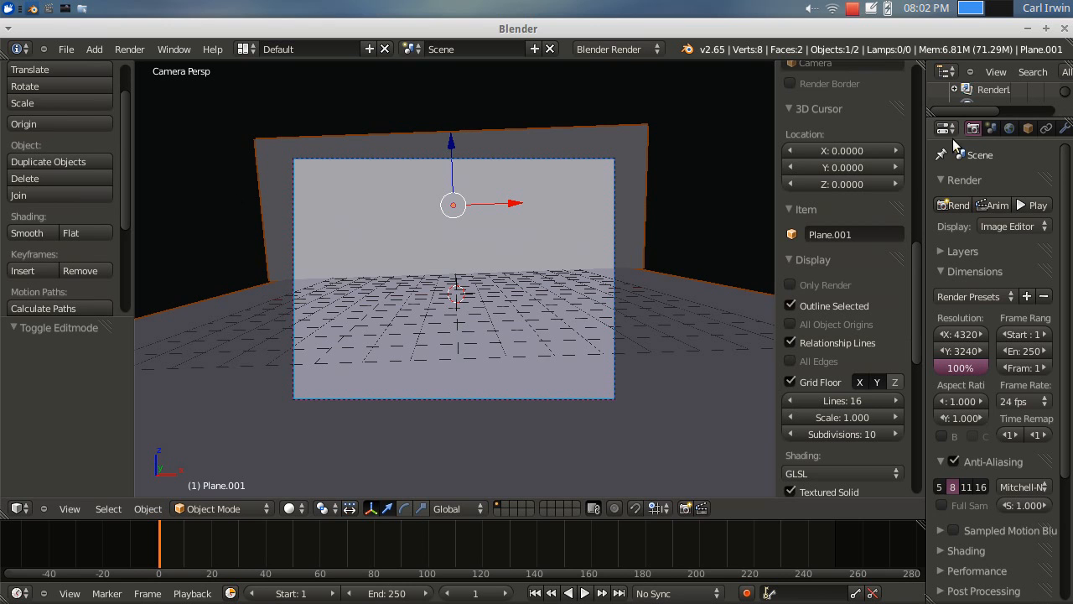
Widen the Properties editor and display the modifier settings of the joined plane object
drag(926, 138, 839, 138)
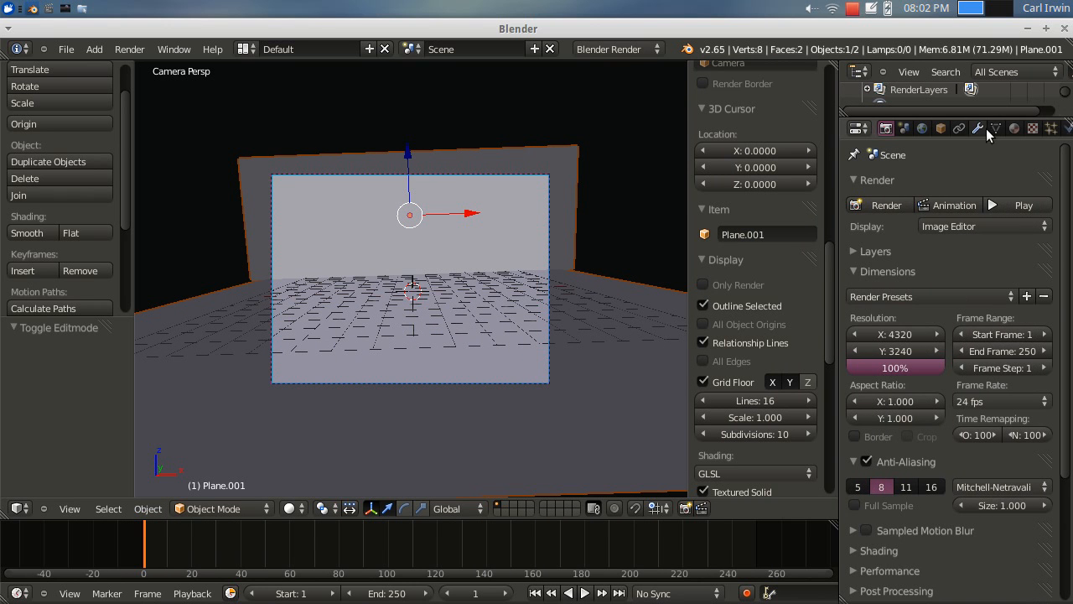
click(975, 130)
click(953, 183)
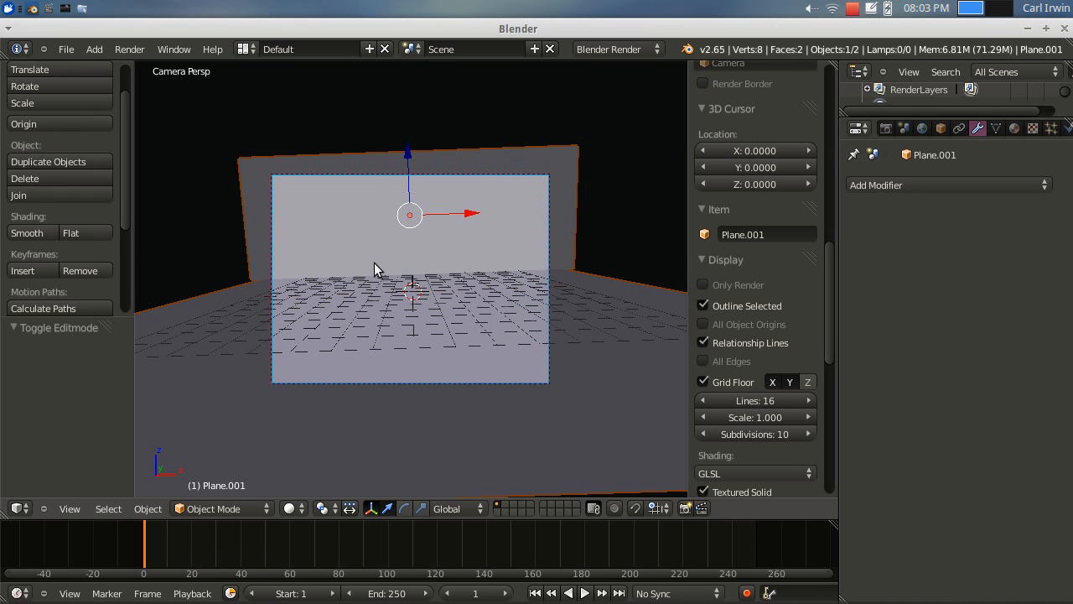
Subdivide the whole joined mesh five times in Edit Mode with one cut each, covering both ground and backdrop with a dense grid
key(Tab)
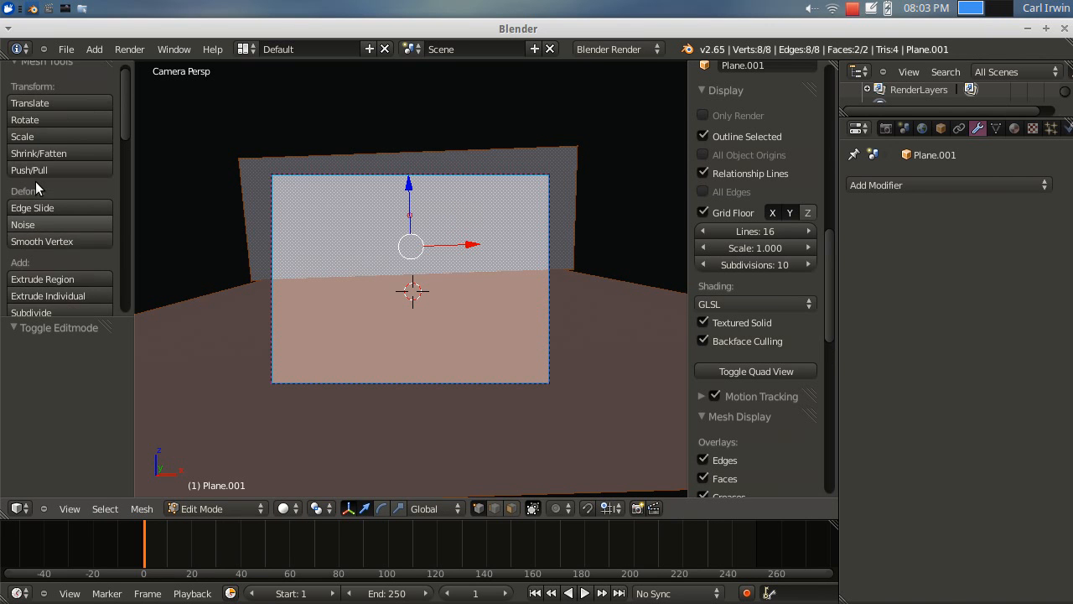
scroll(36, 182, down, 2)
click(50, 245)
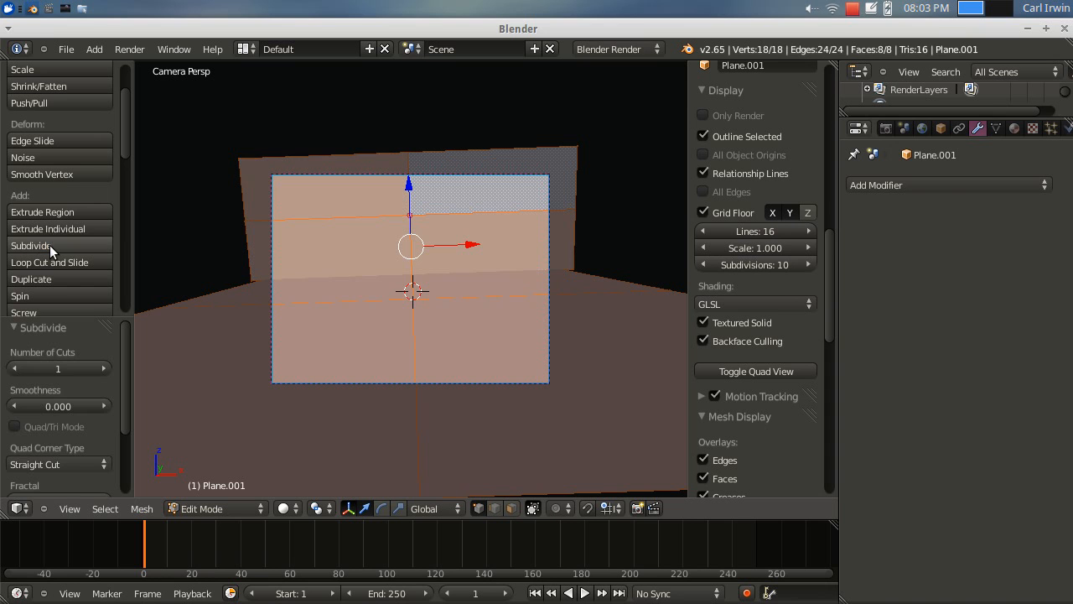
click(47, 247)
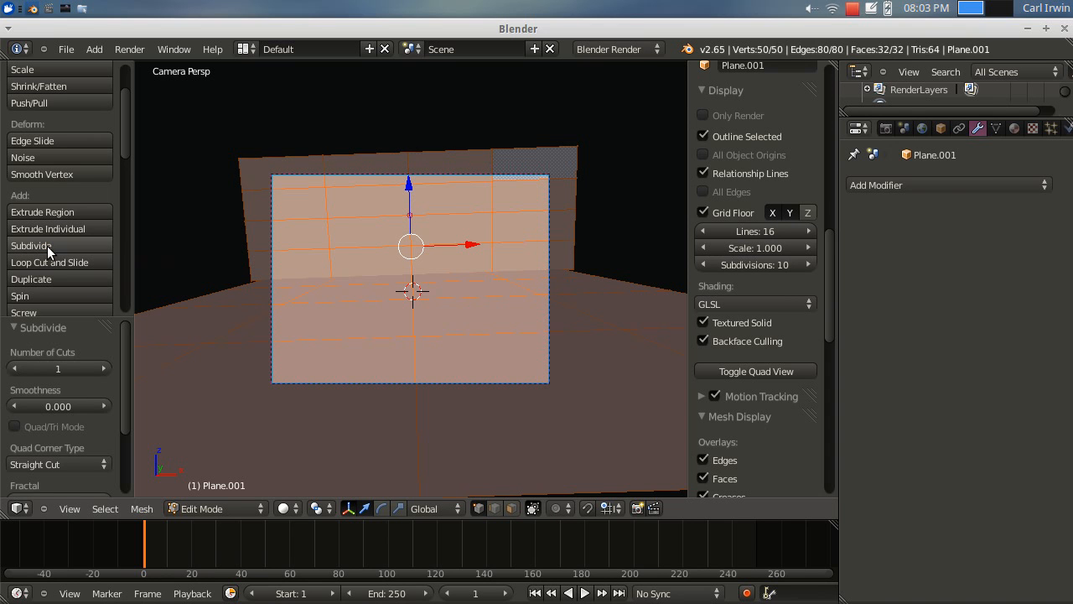
click(47, 246)
click(48, 246)
click(48, 247)
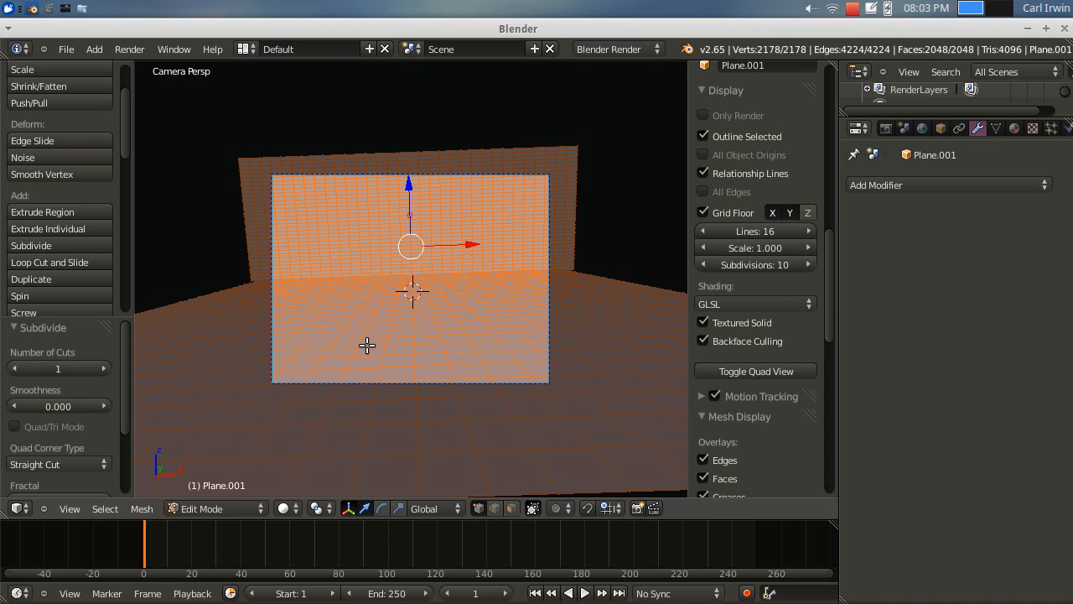
scroll(469, 391, up, 3)
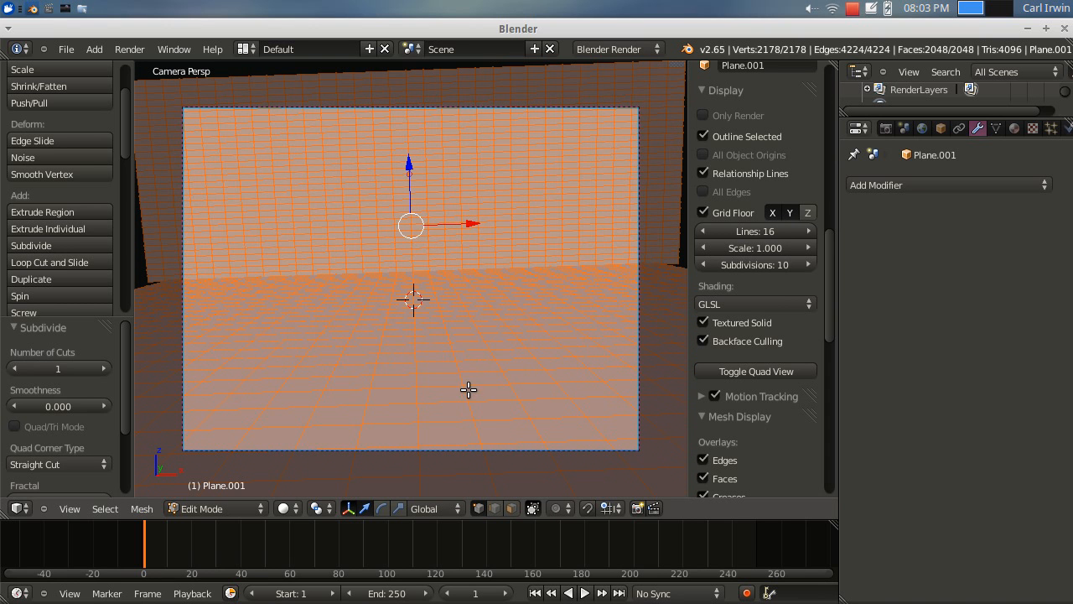
scroll(508, 422, down, 2)
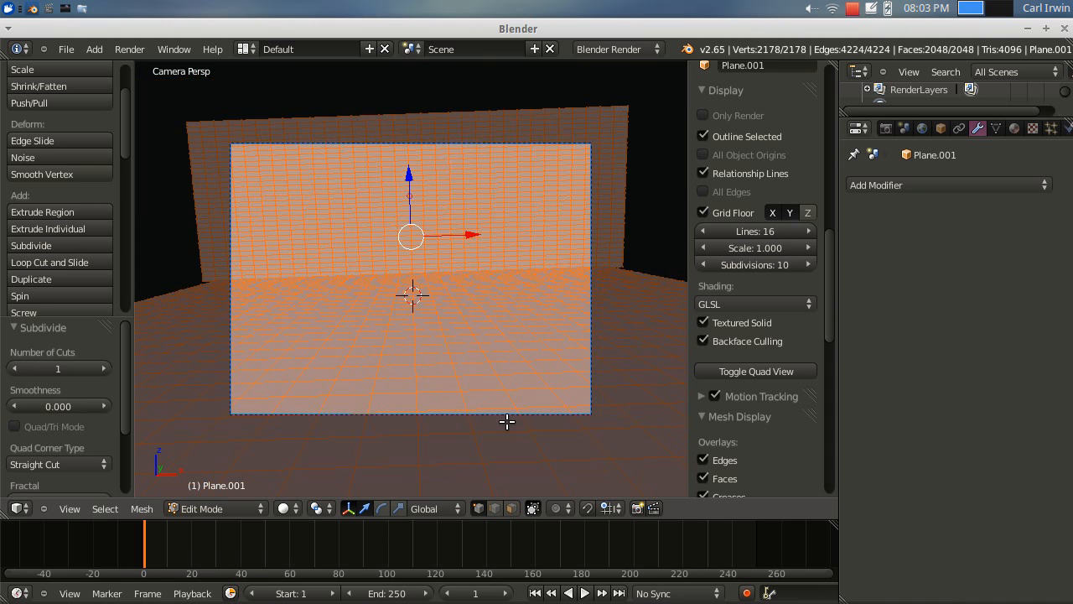
scroll(504, 422, down, 1)
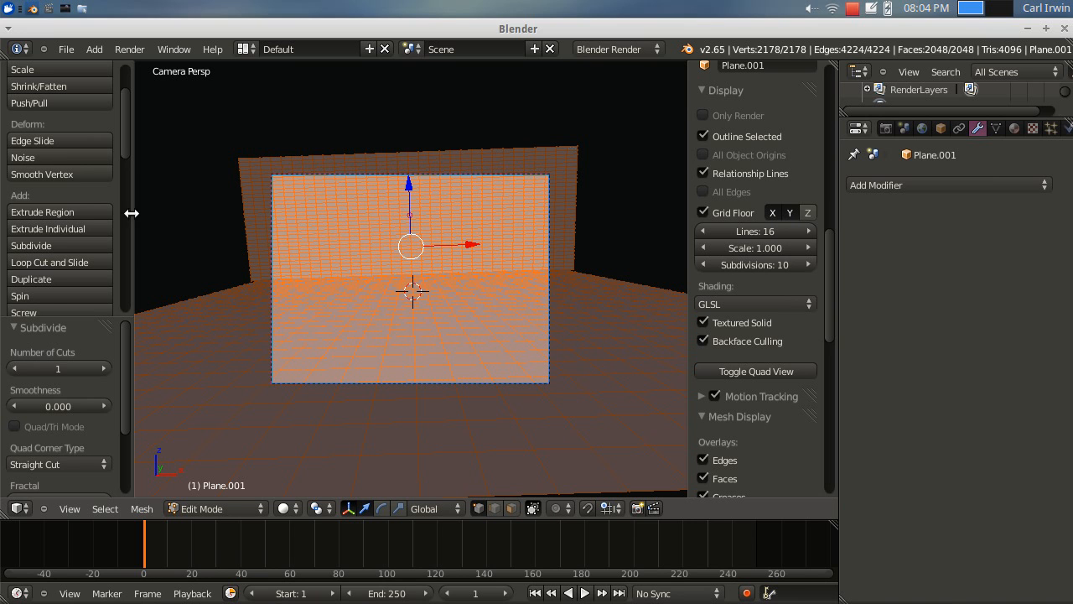
Split the 3D viewport vertically into two side-by-side areas
mouse_move(126, 157)
mouse_down()
mouse_move(144, 311)
mouse_move(148, 292)
mouse_up()
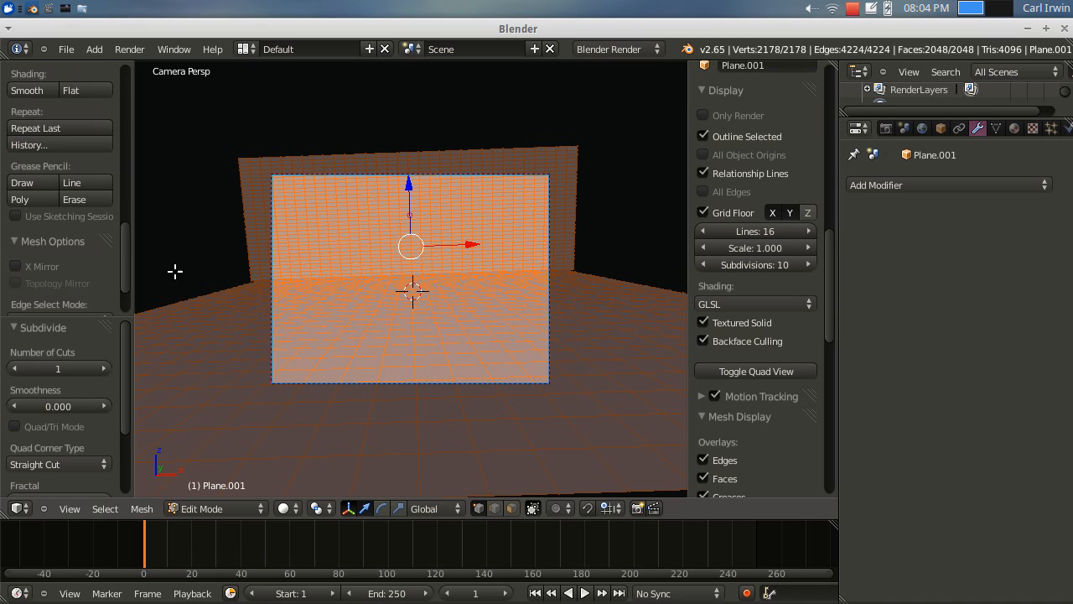
scroll(125, 253, down, 3)
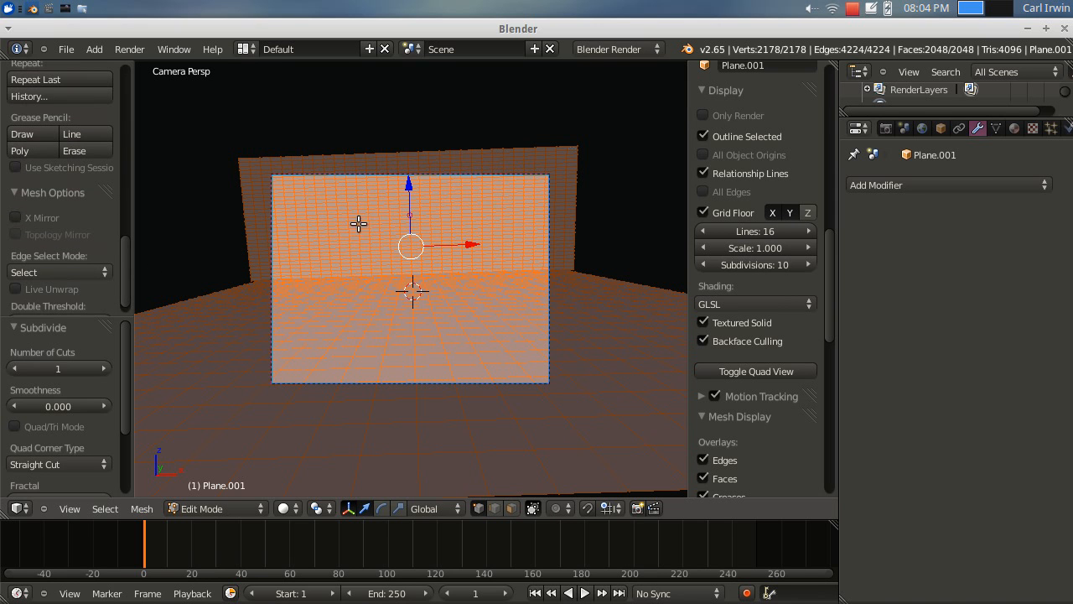
drag(831, 64, 517, 113)
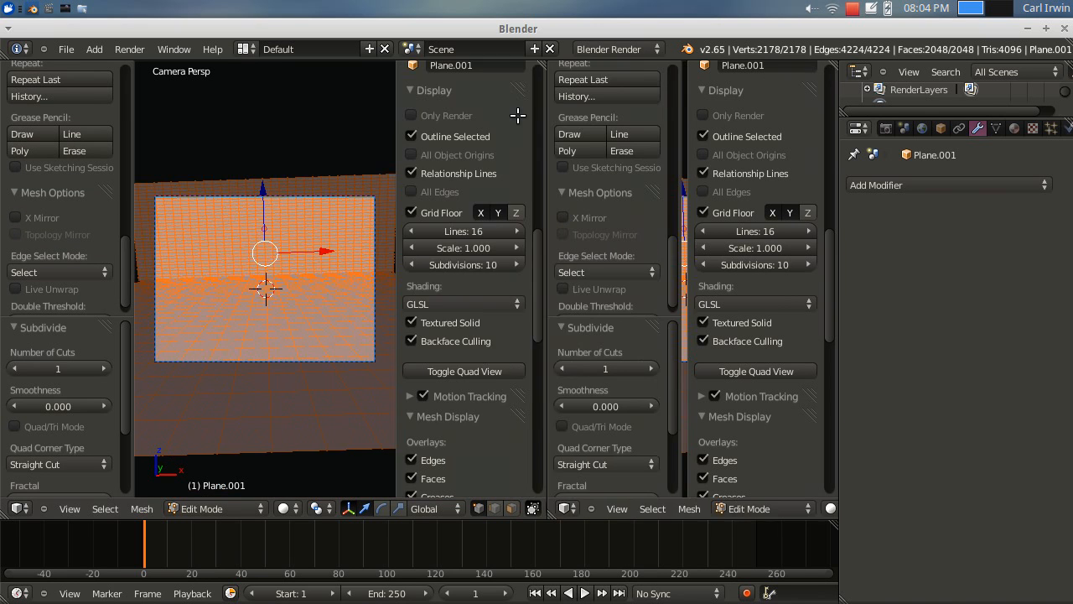
Switch the second viewport area to the UV/Image Editor and open ParkingLot.jpg from the Desktop folder in it
click(537, 508)
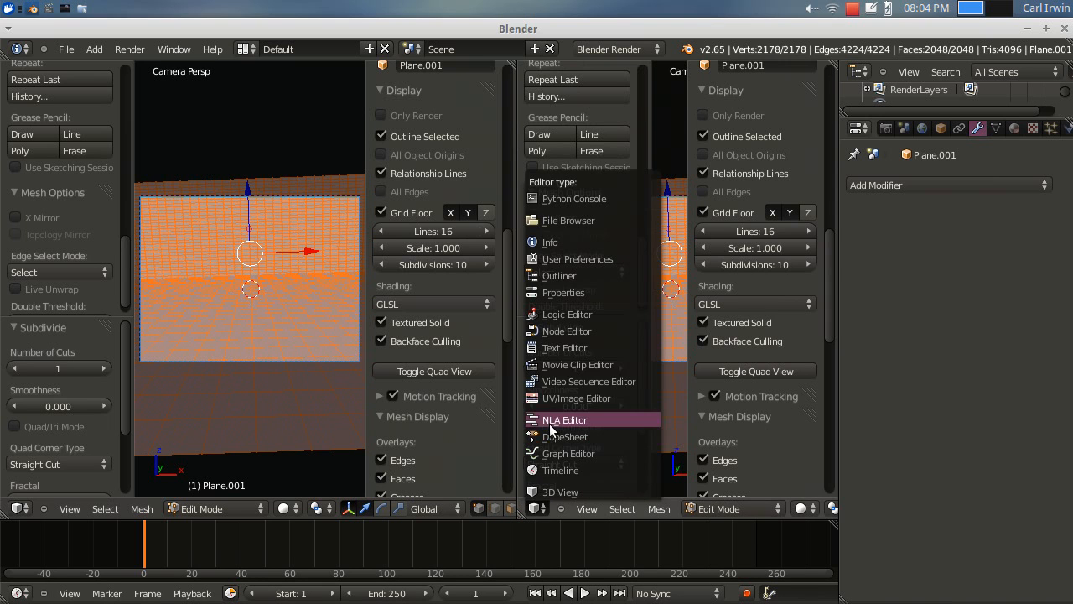
click(552, 398)
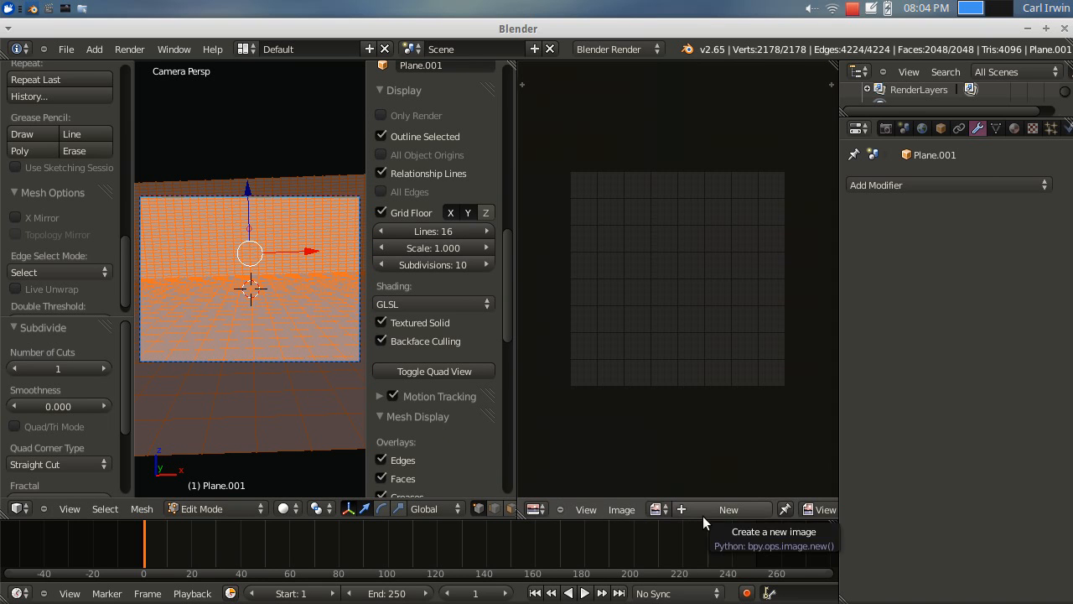
click(623, 506)
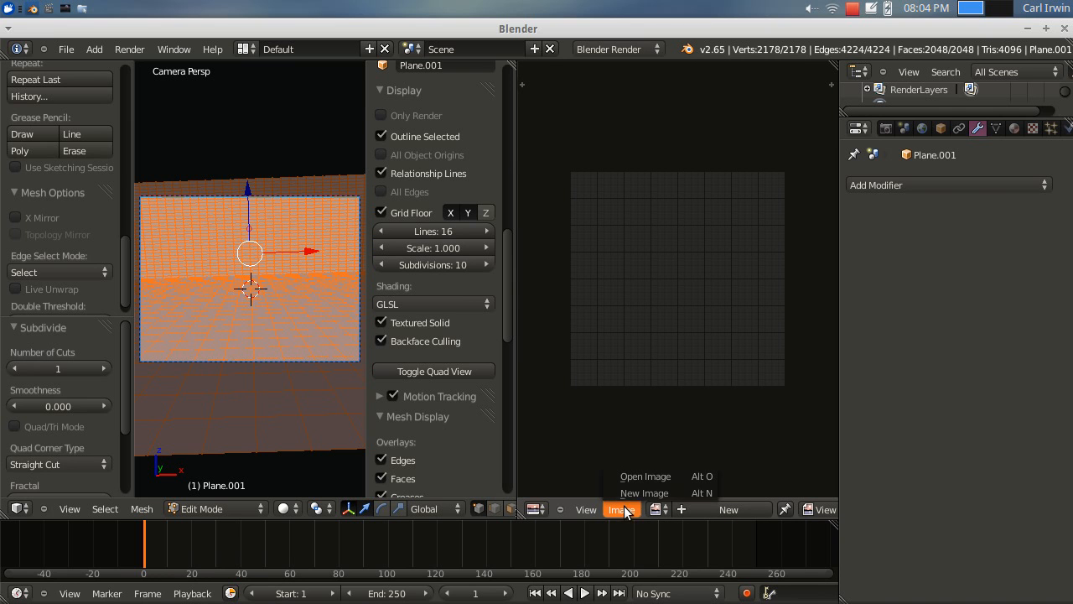
click(642, 478)
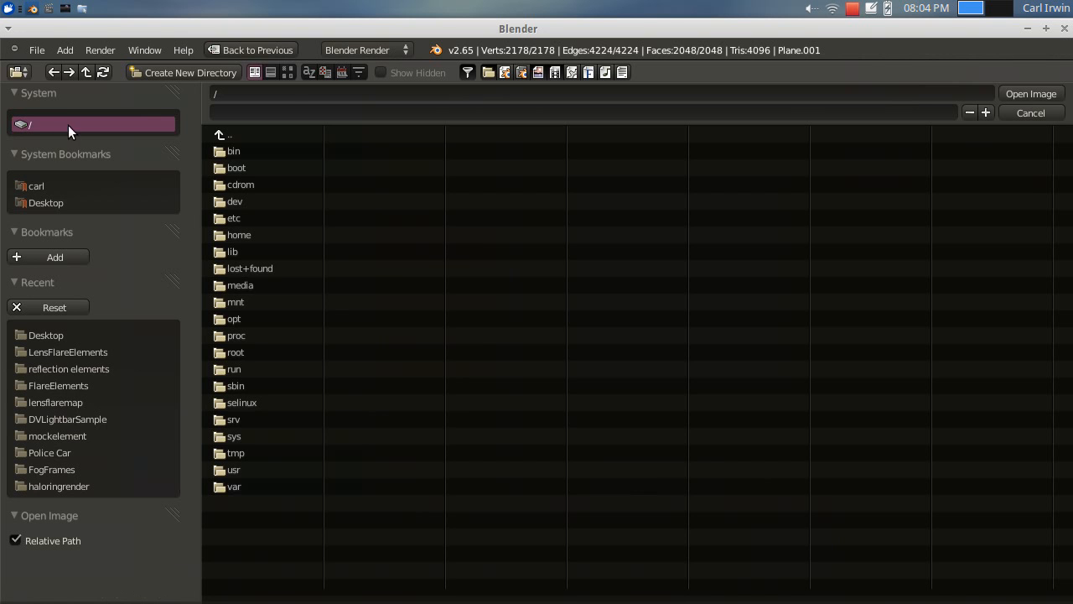
click(48, 206)
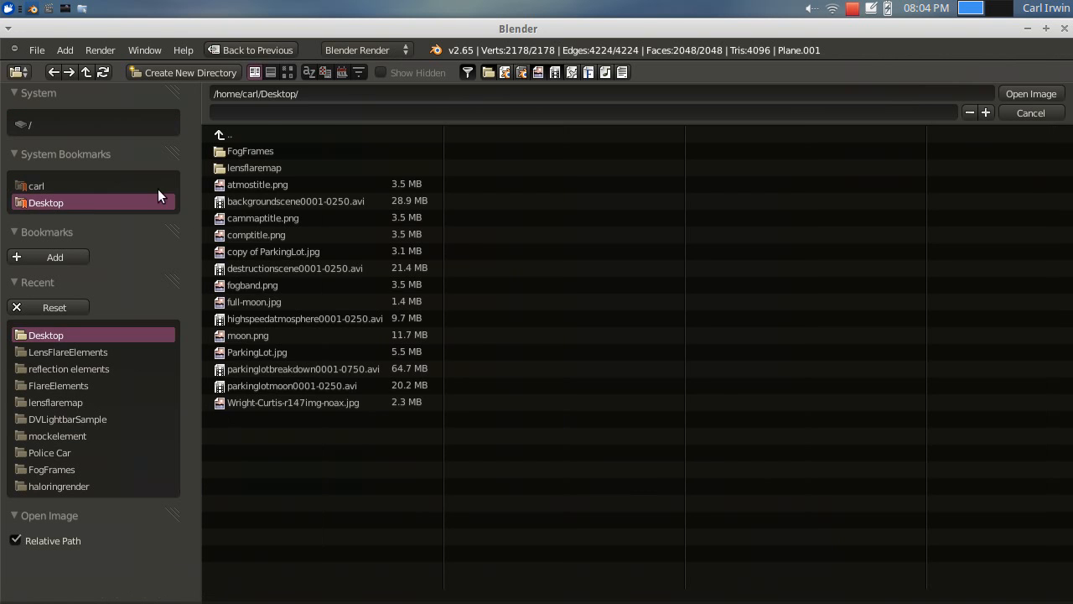
click(286, 72)
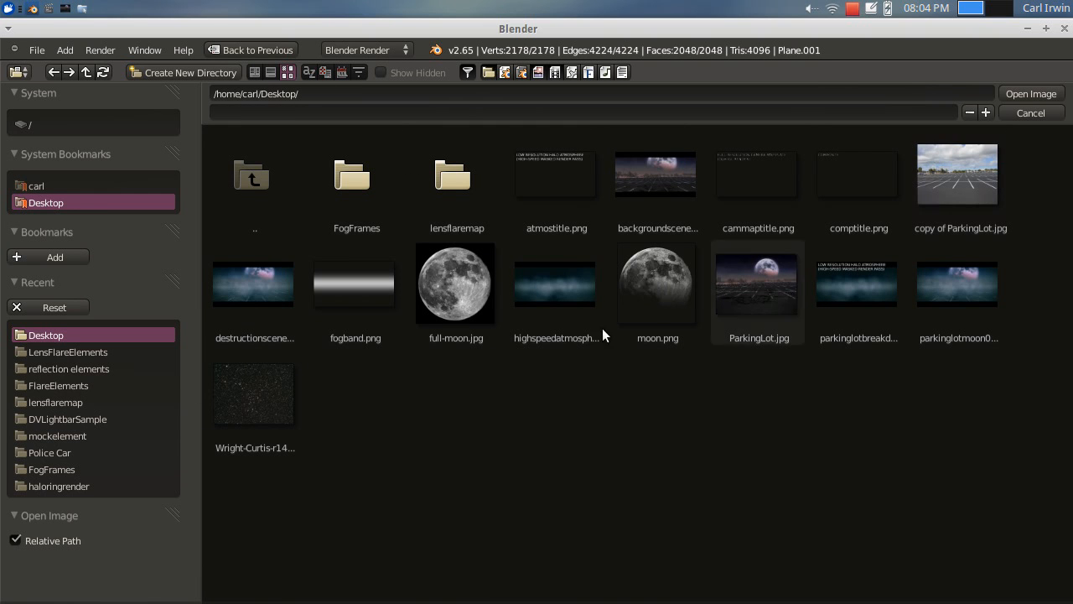
click(766, 299)
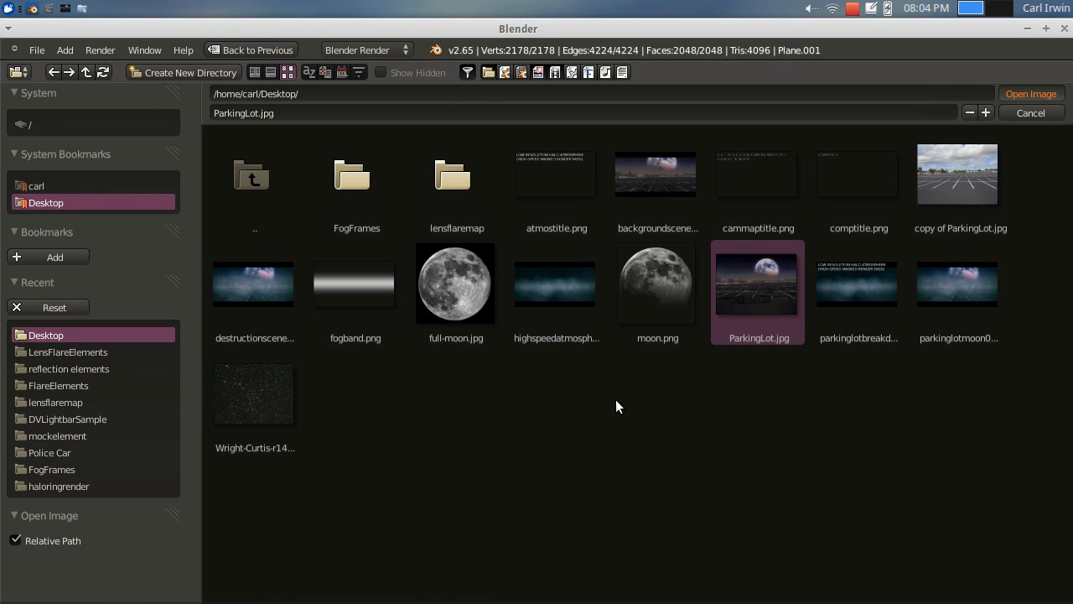
key(Return)
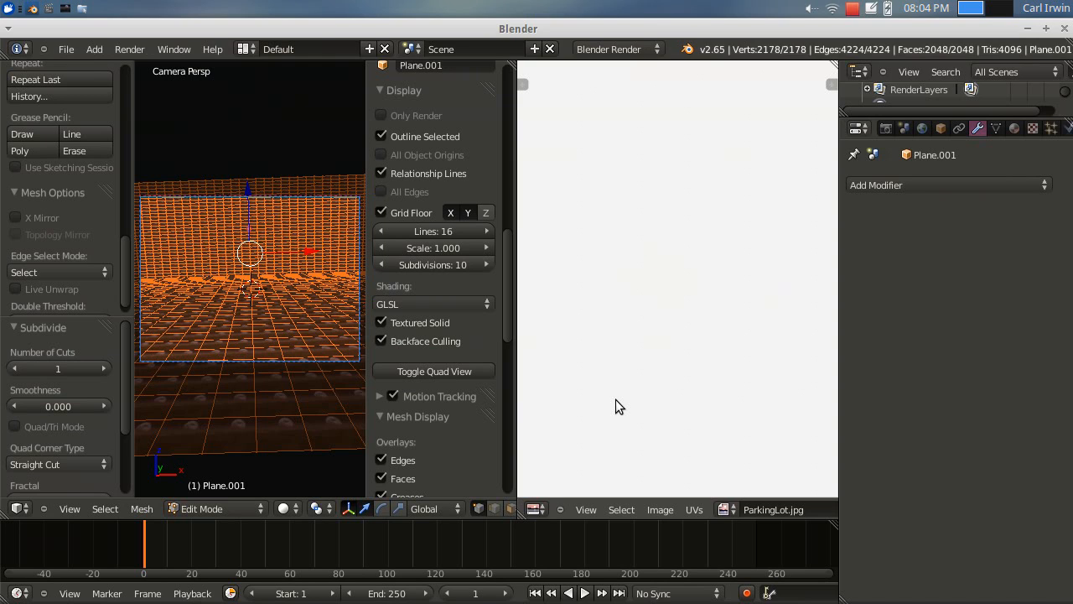
Widen the 3D camera viewport and unwrap the whole subdivided mesh onto ParkingLot.jpg with Project From View
click(645, 306)
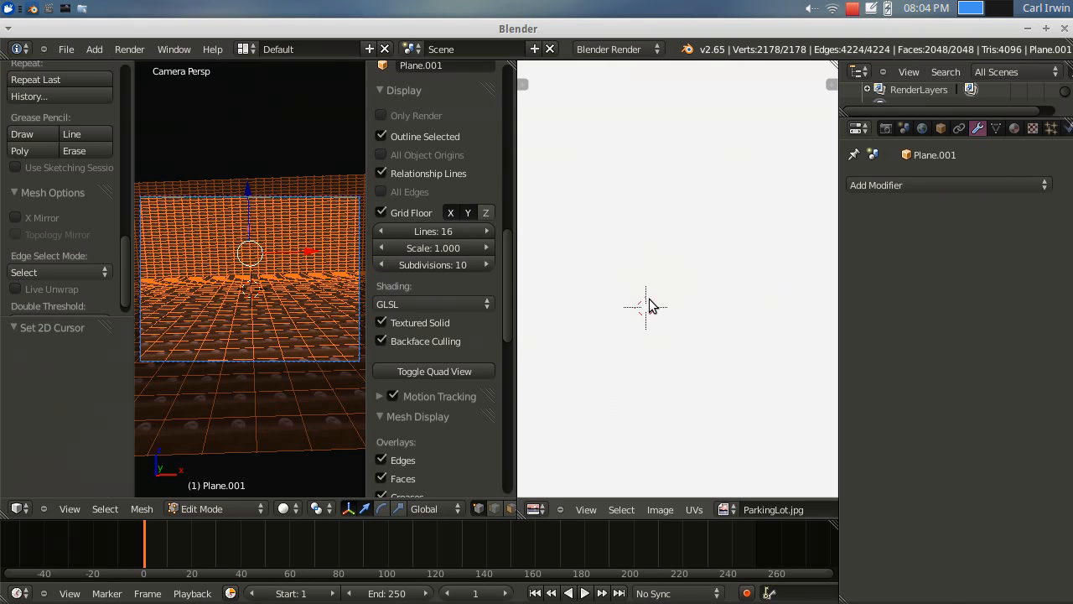
scroll(647, 306, down, 2)
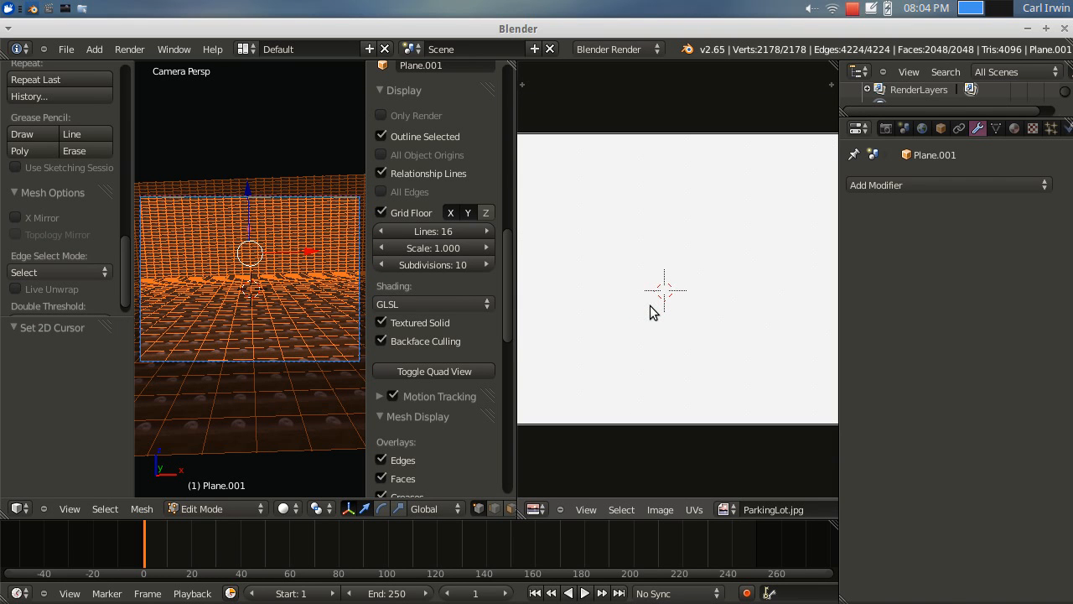
scroll(653, 312, down, 1)
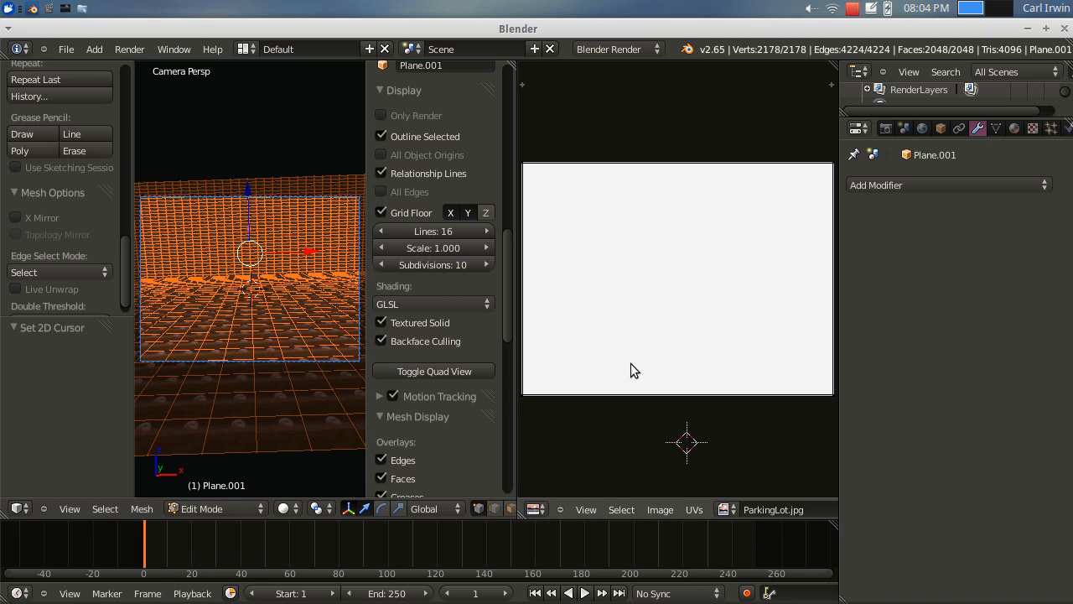
scroll(295, 380, up, 3)
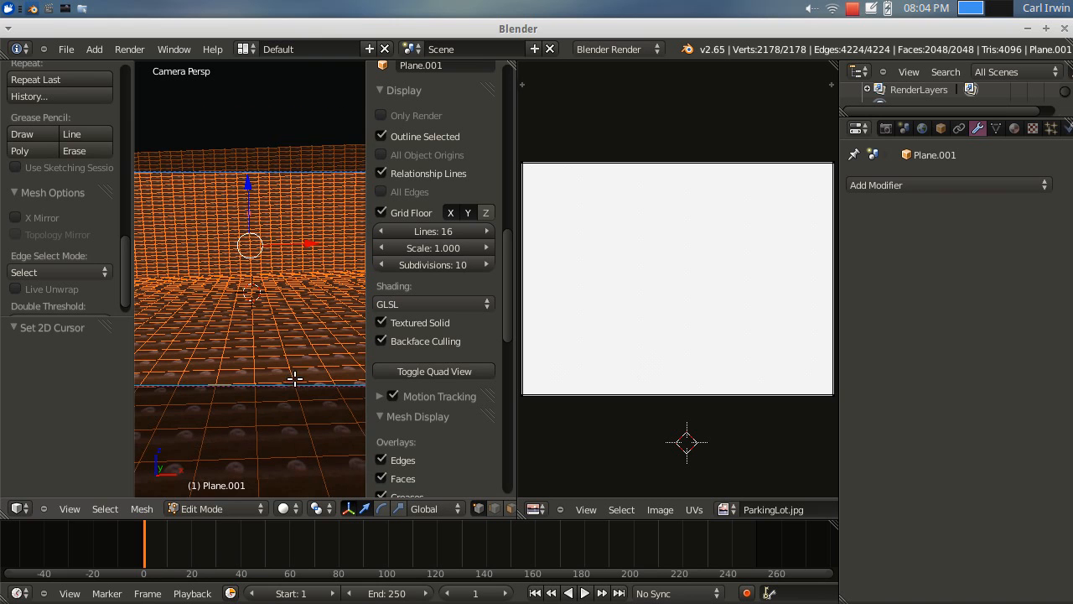
drag(518, 210, 604, 221)
drag(127, 270, 132, 195)
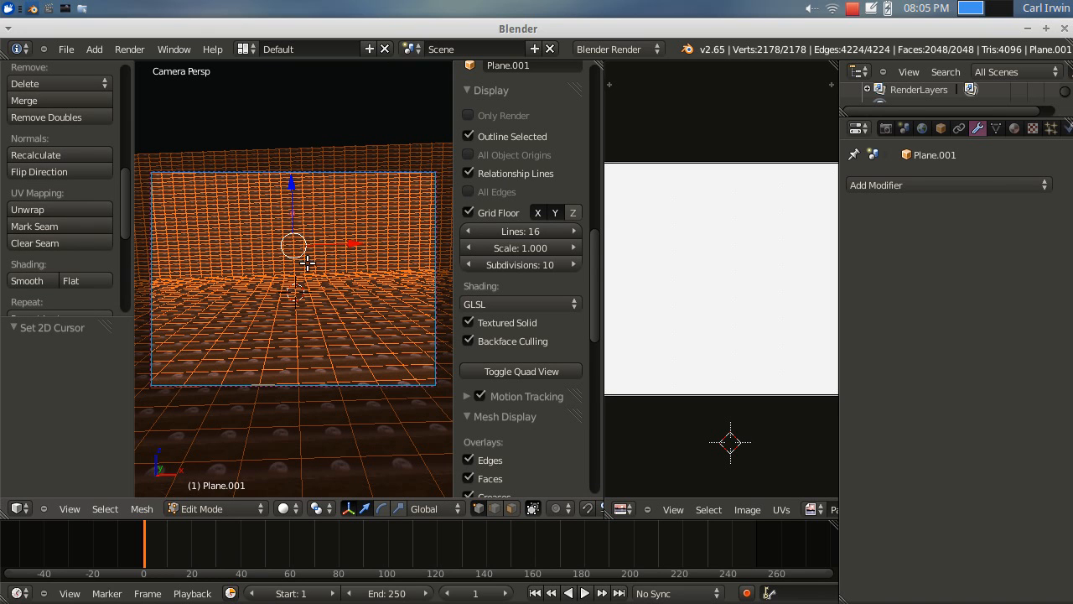
click(50, 208)
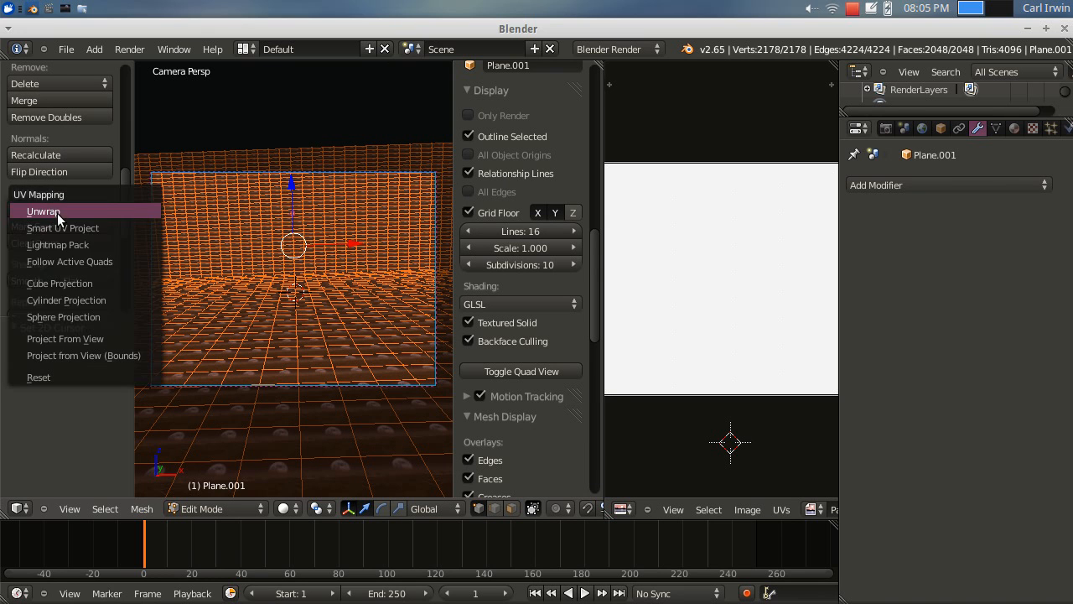
click(101, 339)
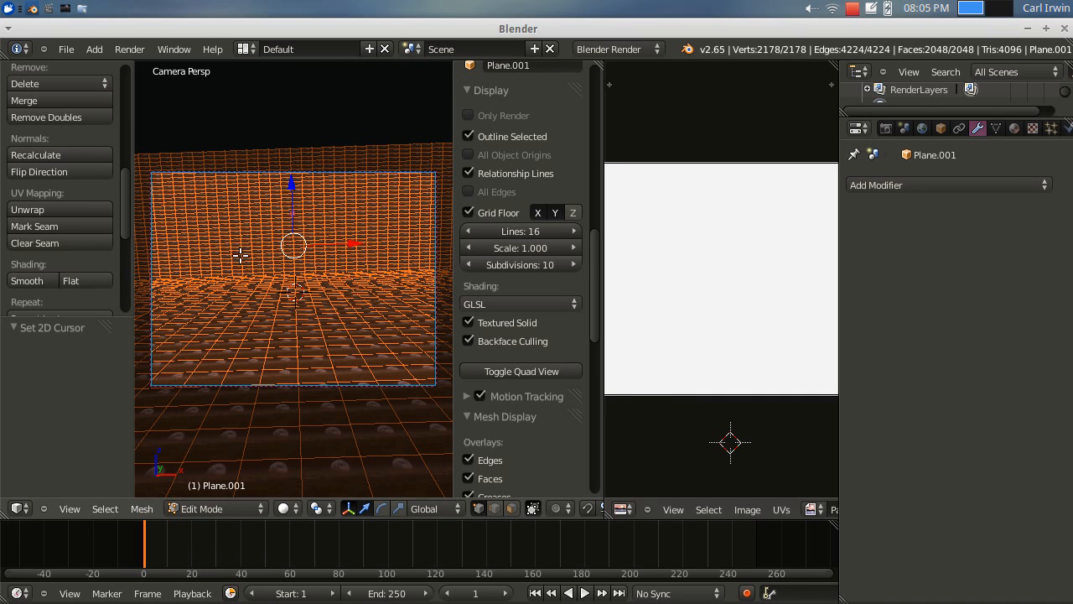
click(60, 209)
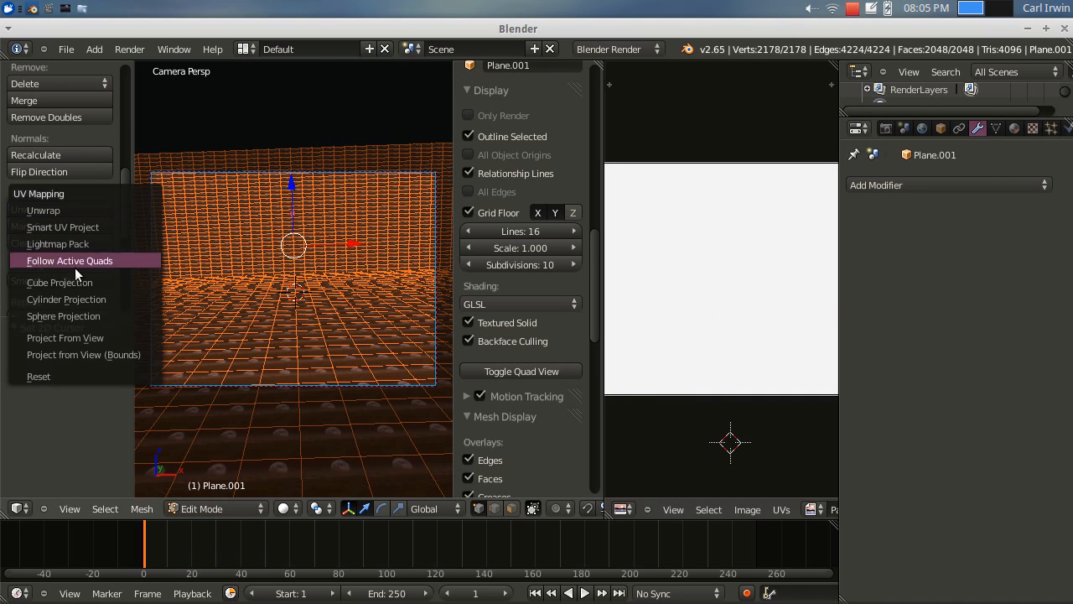
click(93, 339)
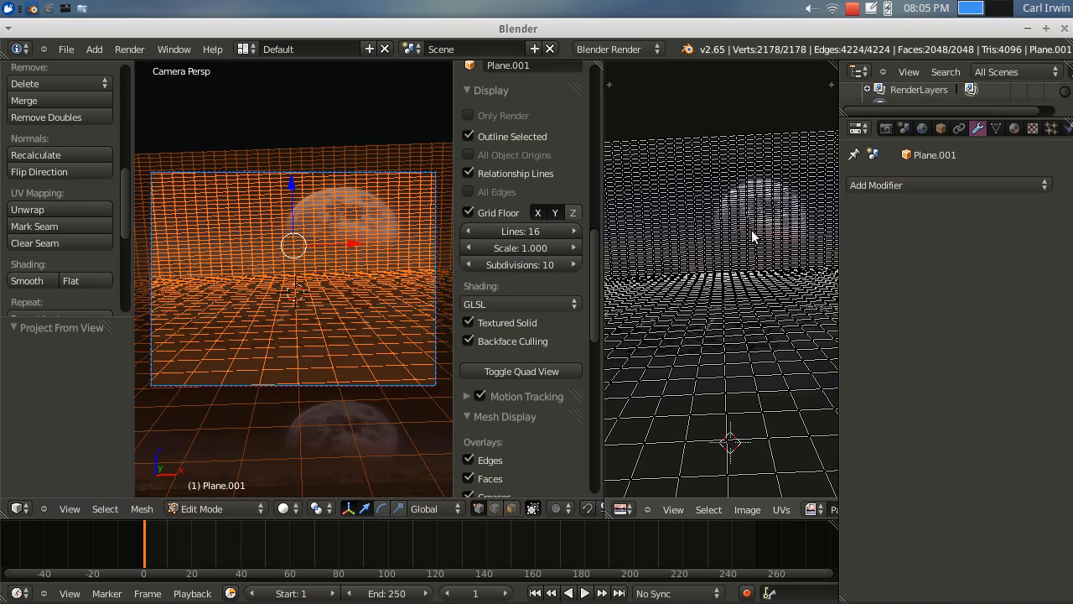
Examine the projected UV grid against the parking lot image and look through the available modifiers
scroll(752, 287, down, 2)
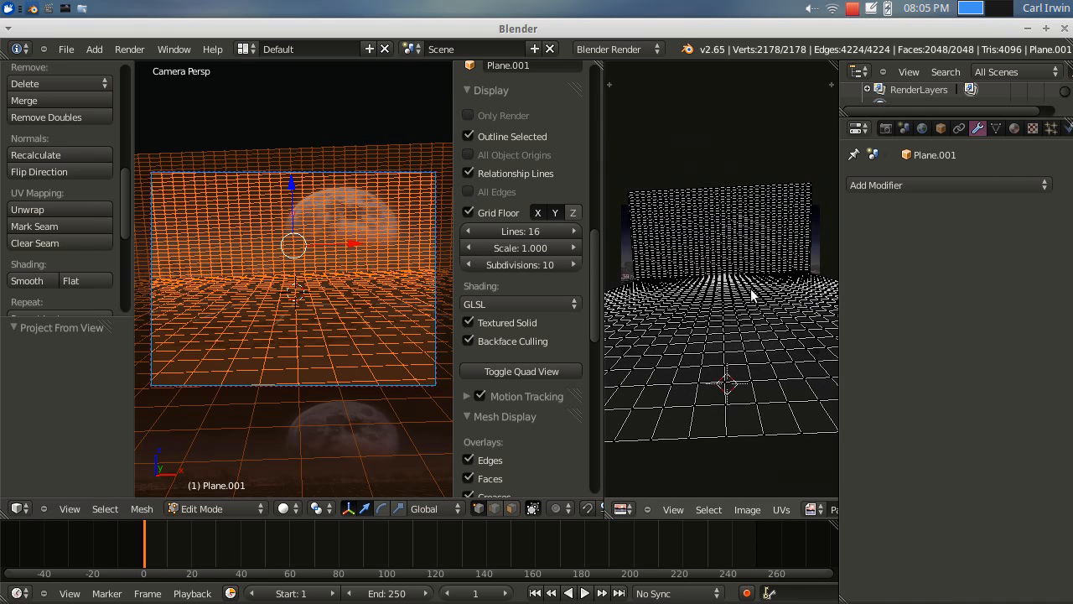
scroll(756, 327, down, 2)
scroll(347, 317, down, 2)
scroll(346, 317, down, 2)
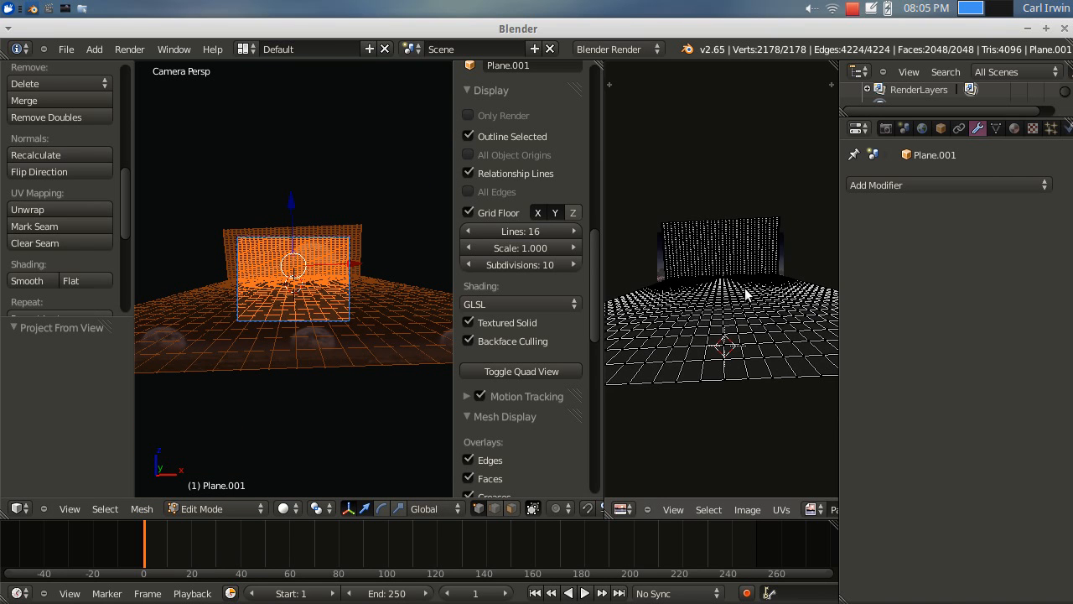
scroll(750, 291, up, 2)
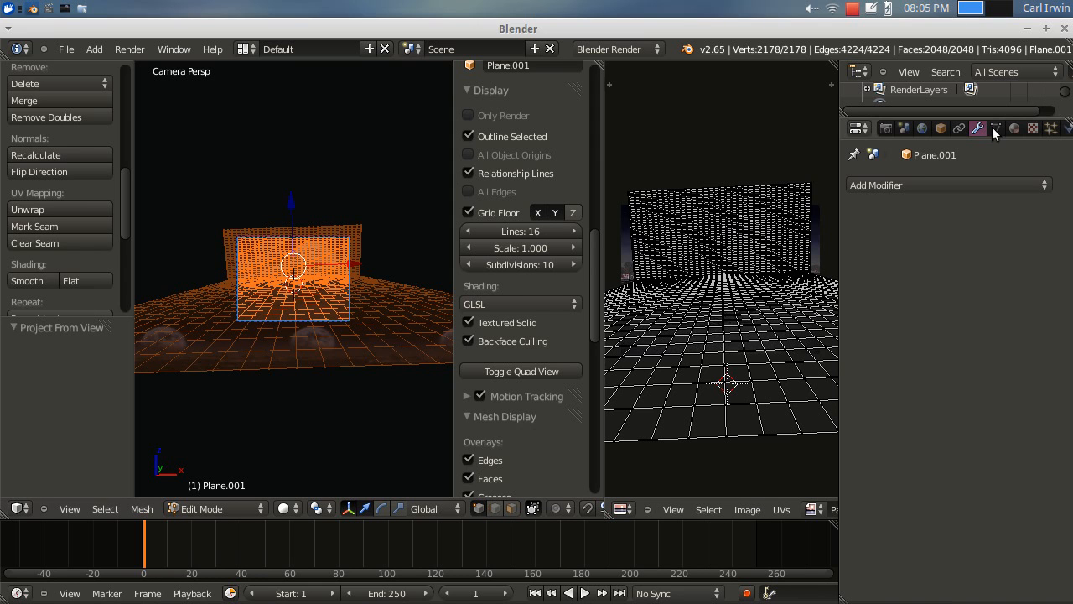
click(944, 186)
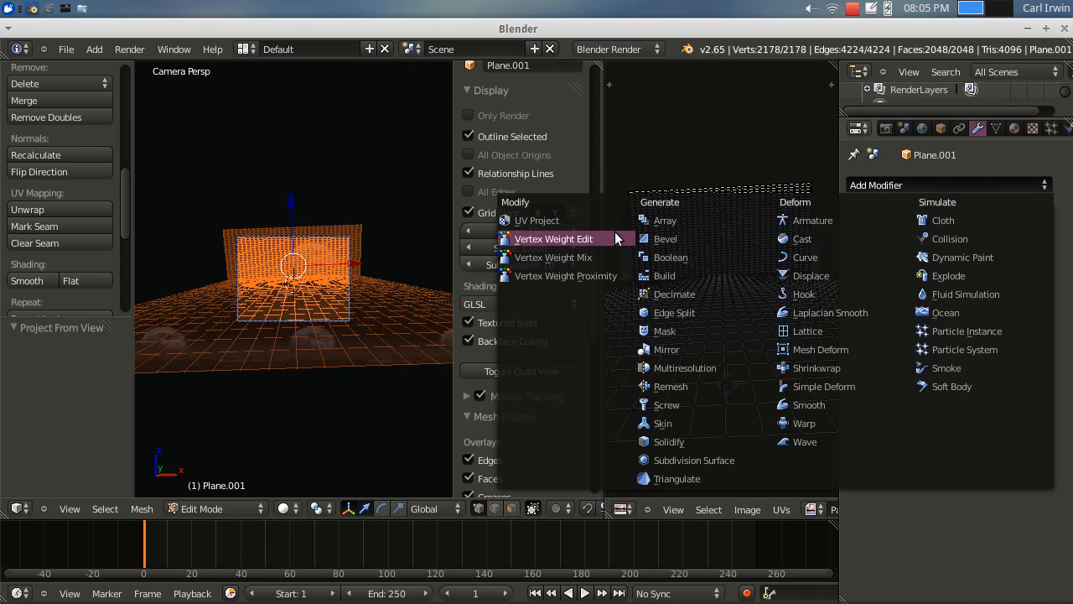
key(Escape)
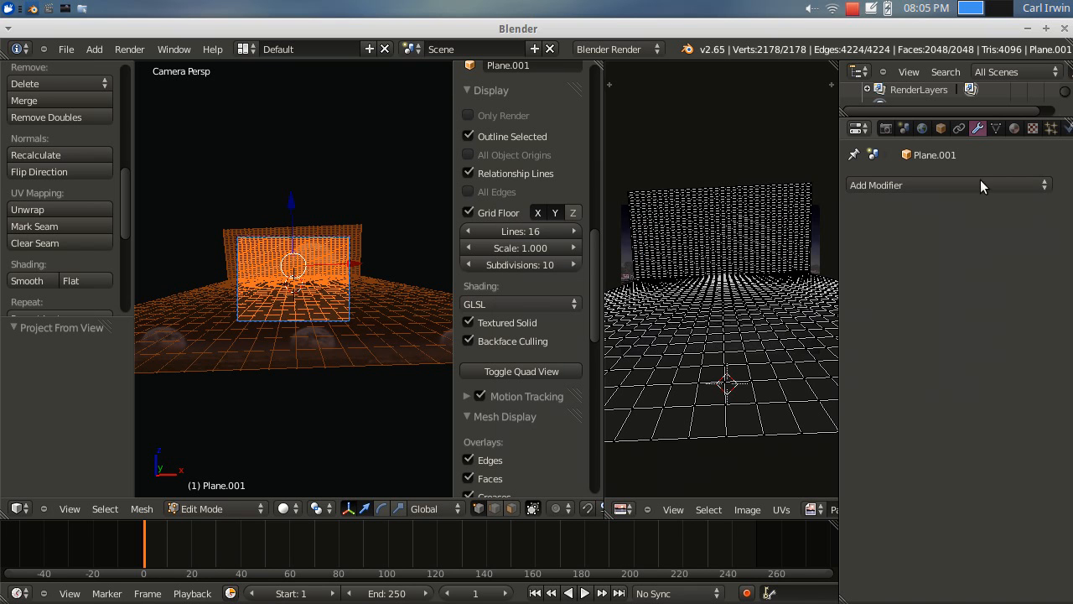
Narrow the Properties editor to give the UV/Image Editor more width for the projected grid
drag(839, 280, 929, 279)
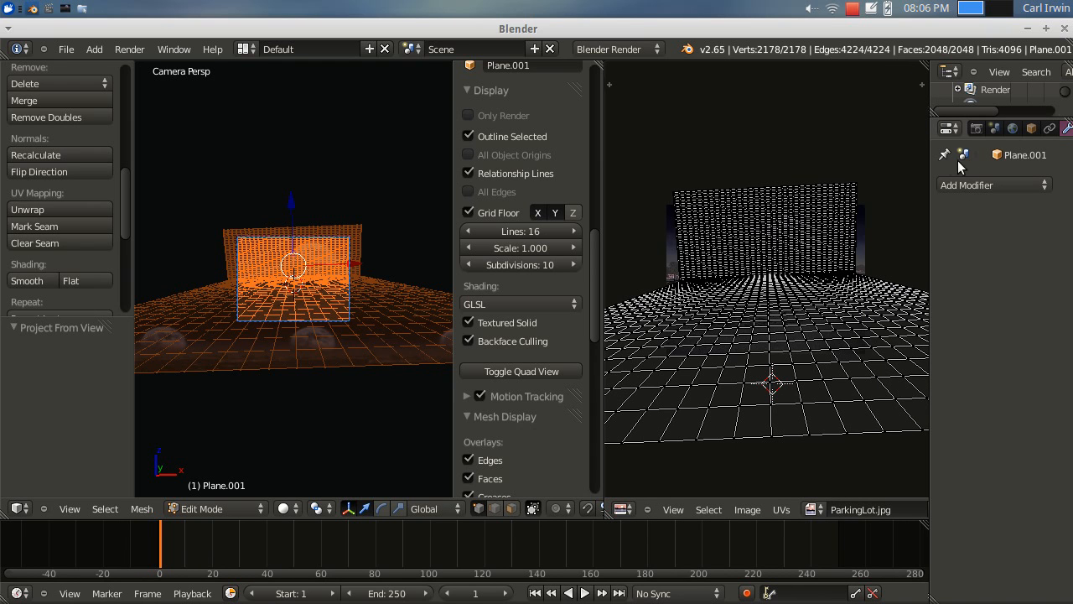
drag(930, 160, 889, 185)
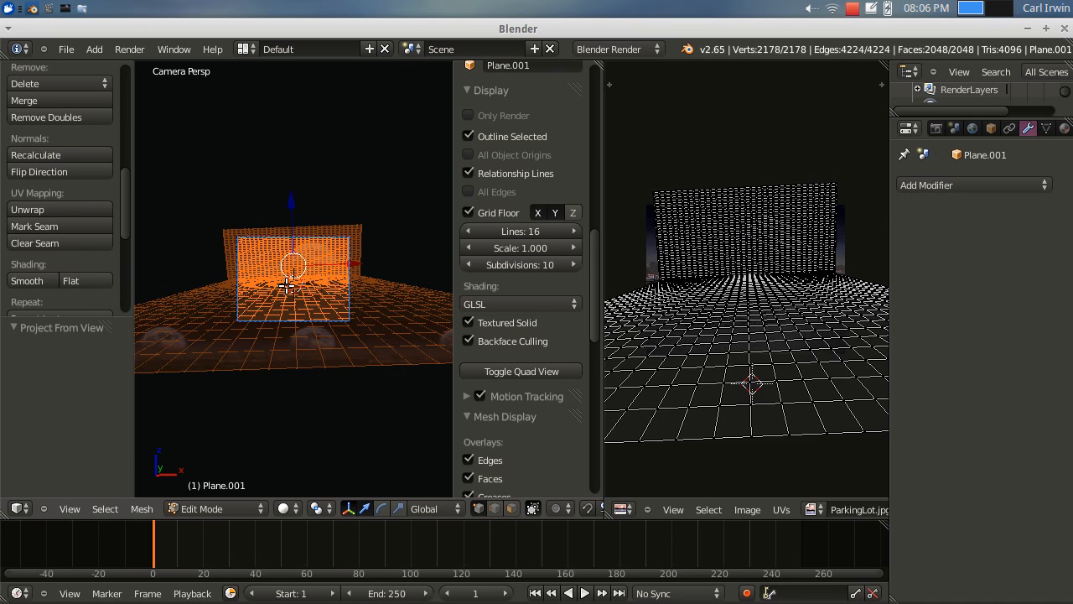
scroll(287, 285, up, 3)
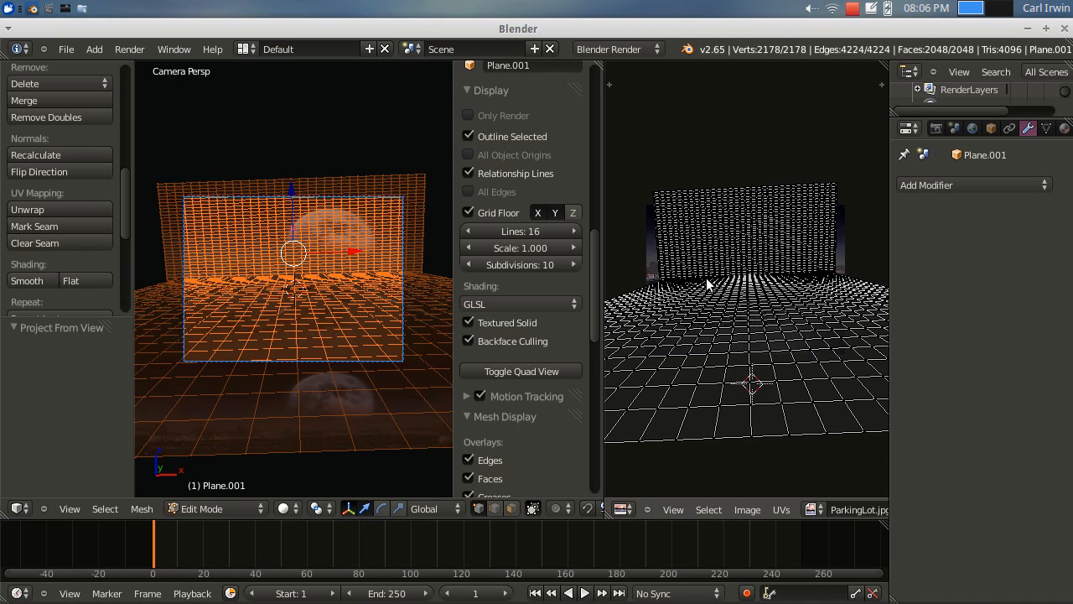
scroll(803, 290, down, 1)
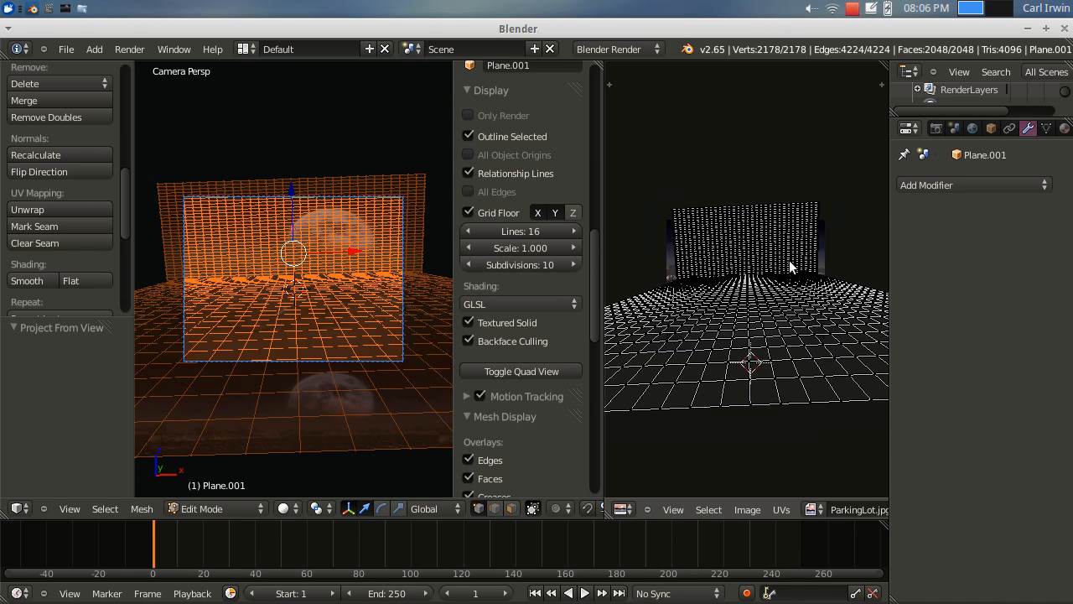
scroll(775, 314, down, 2)
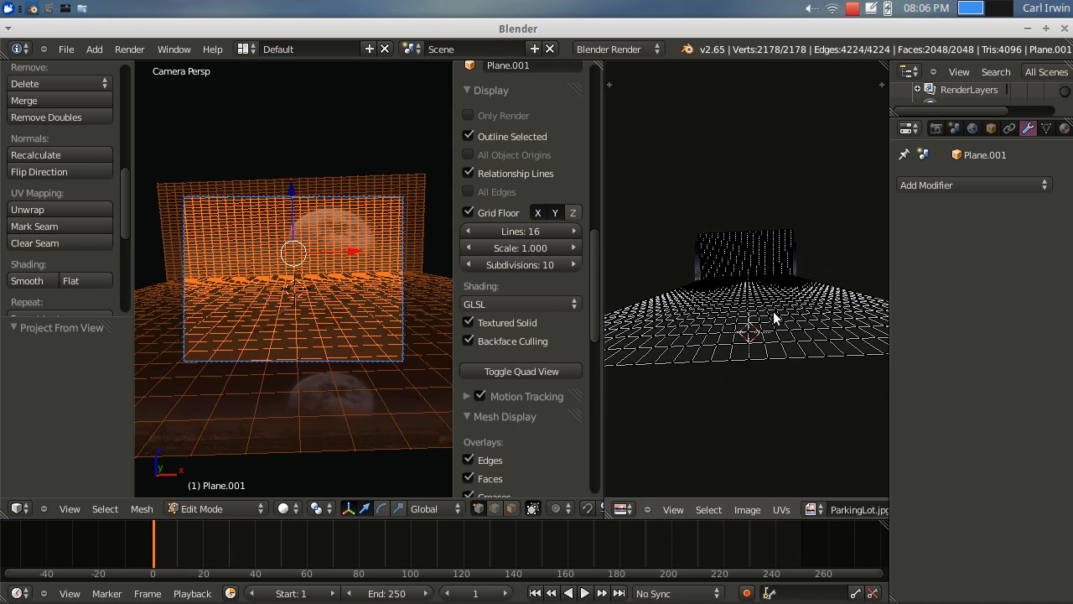
scroll(760, 302, down, 1)
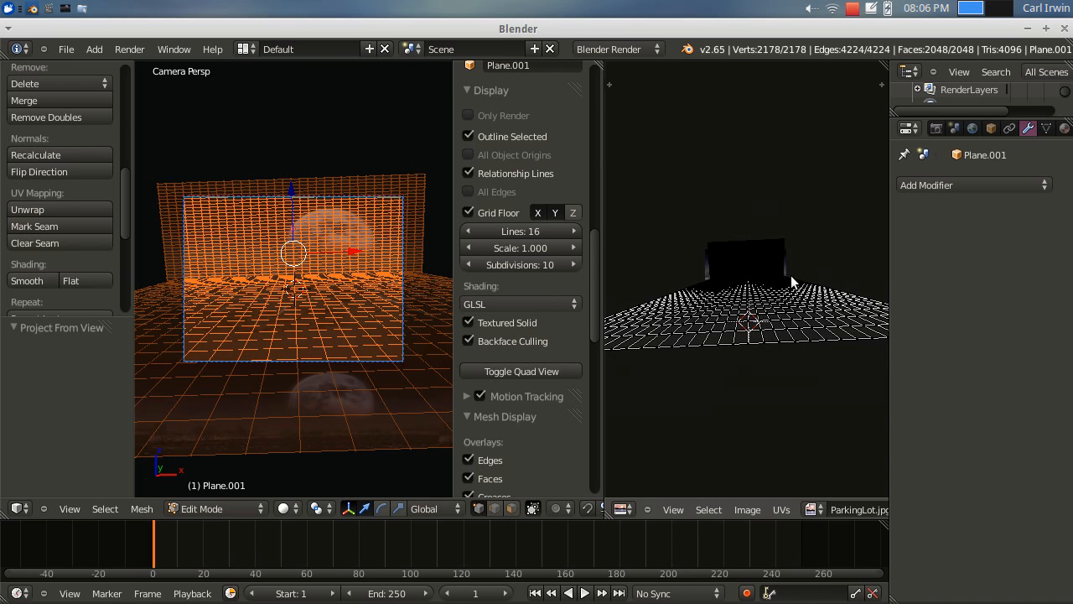
scroll(788, 287, down, 1)
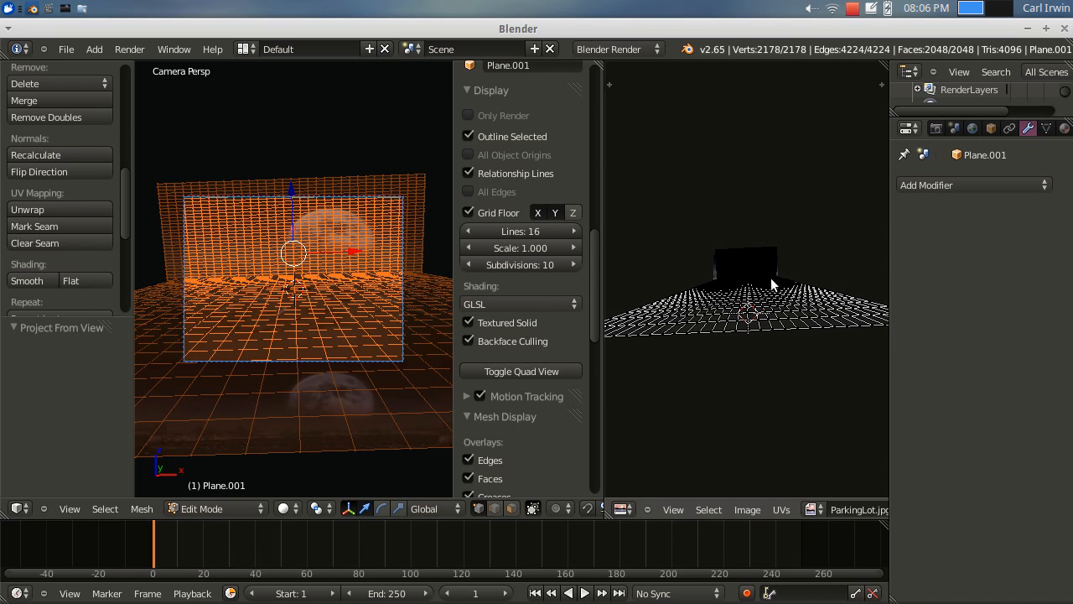
scroll(770, 272, up, 4)
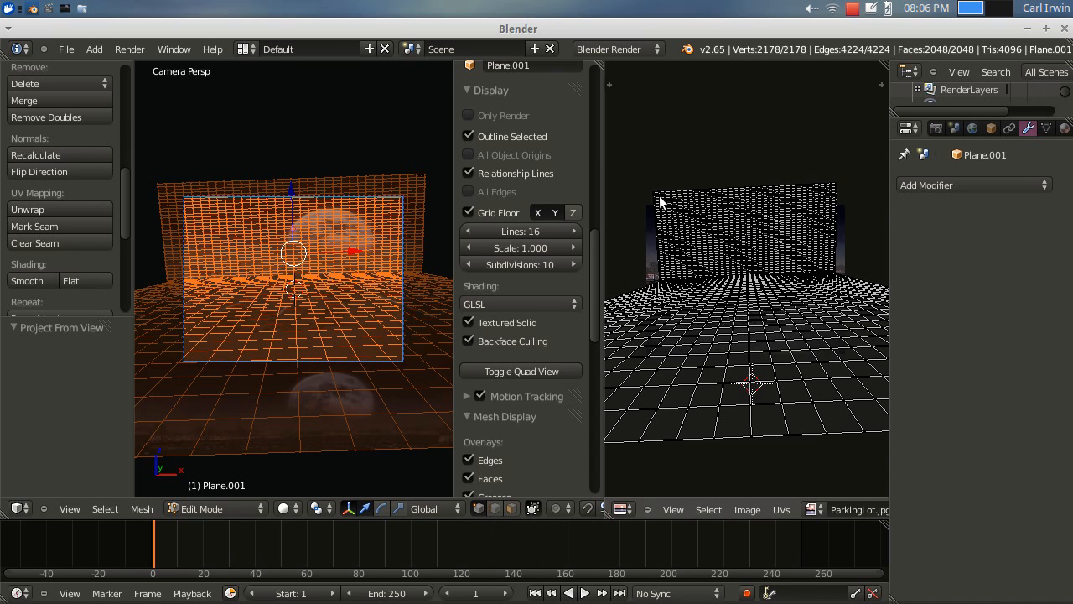
scroll(659, 202, down, 3)
Select all UVs in the UV/Image Editor and scale them up uniformly by about 1.081
click(708, 509)
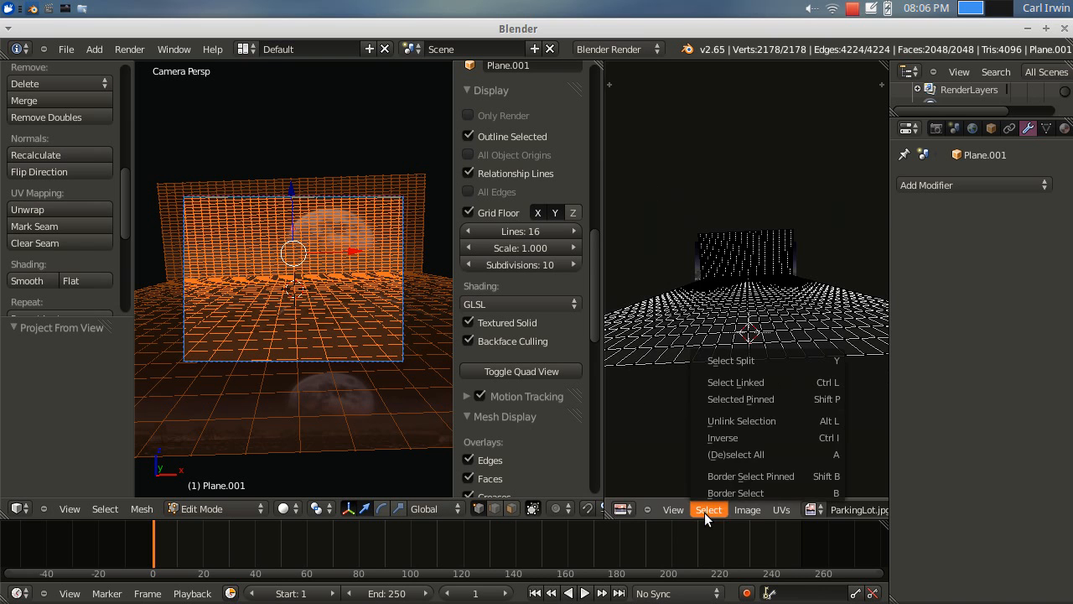
click(741, 454)
scroll(762, 305, up, 2)
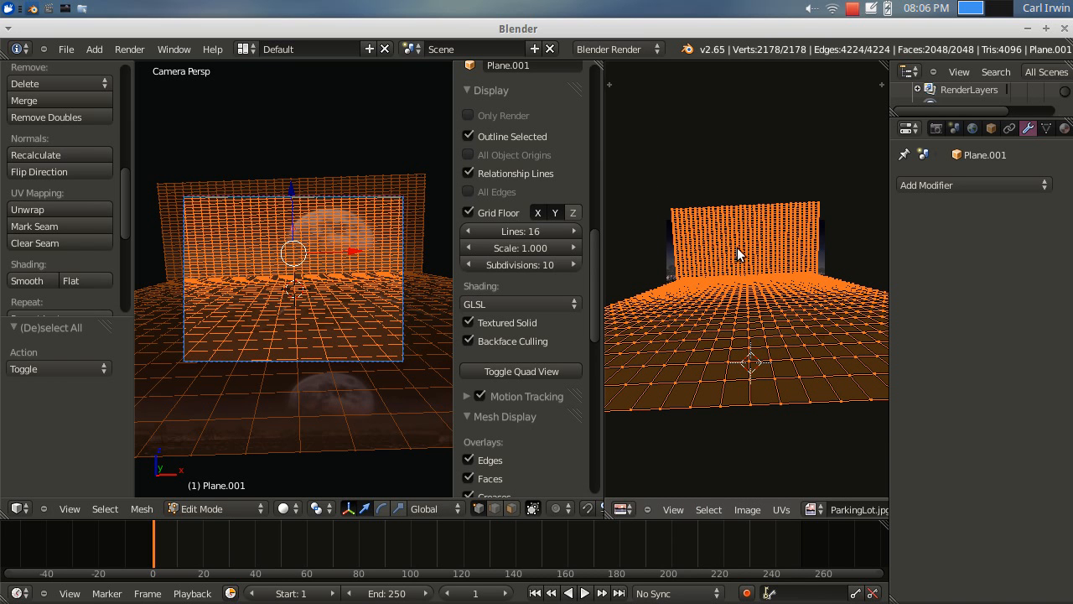
scroll(339, 327, up, 2)
scroll(340, 327, down, 1)
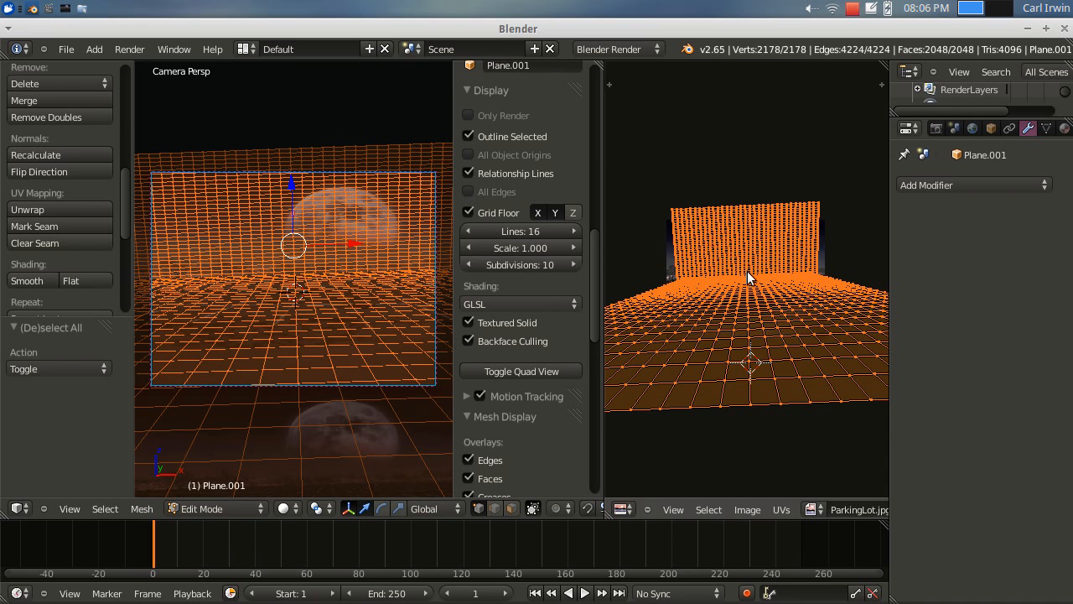
key(s)
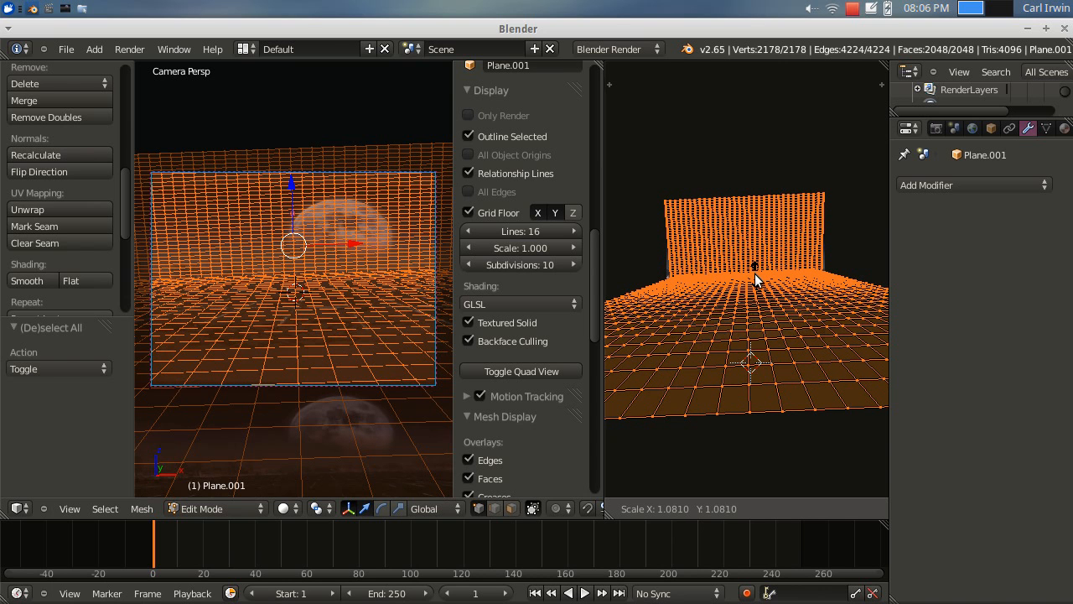
click(754, 274)
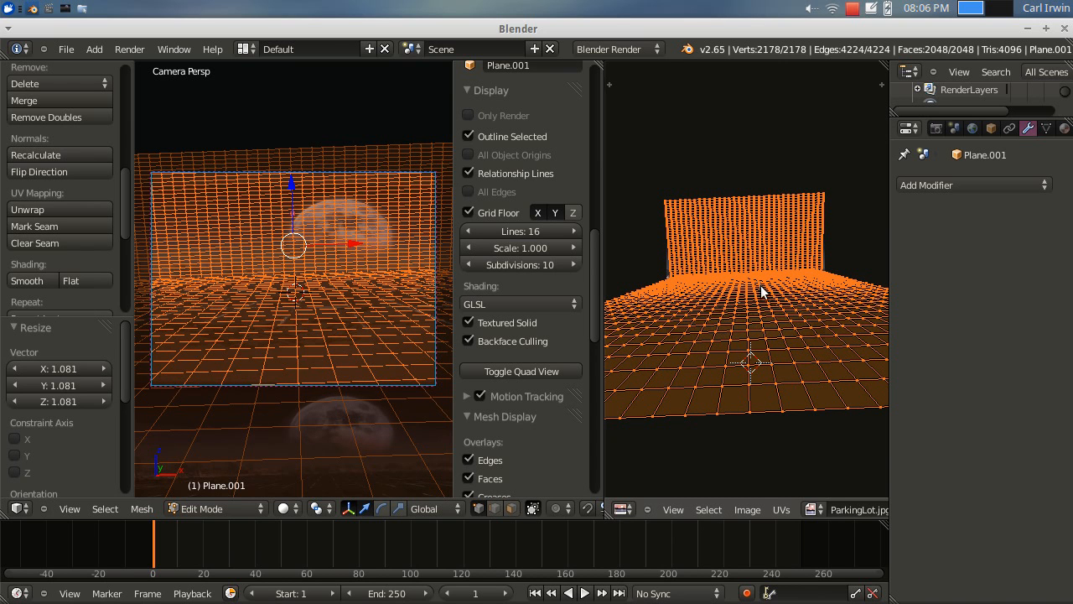
Scale all the UVs along the X axis by about 1.149 in the UV/Image Editor
key(s)
key(x)
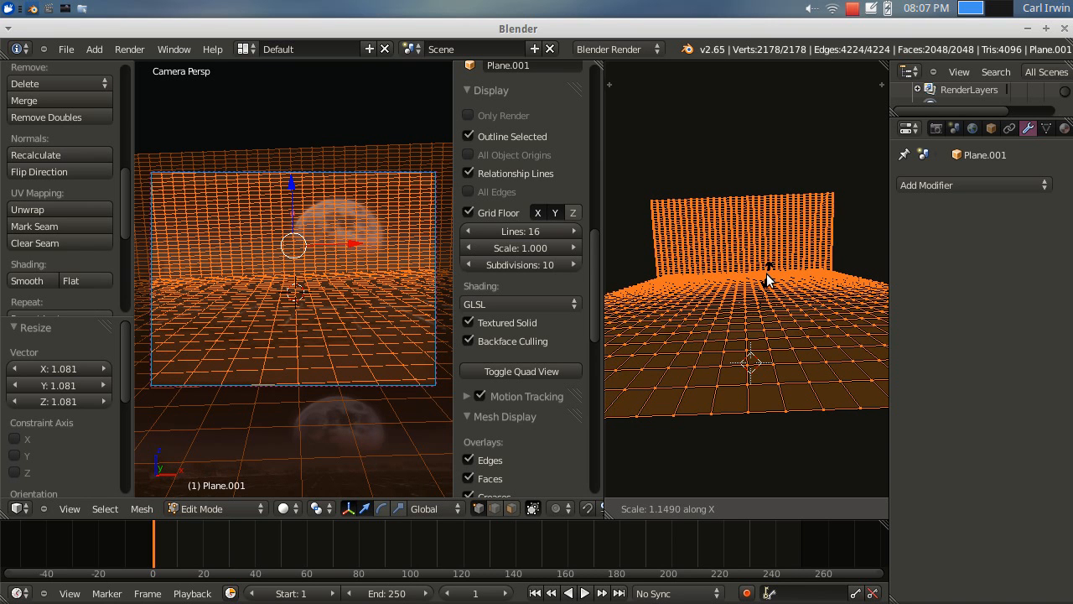
click(767, 273)
scroll(402, 320, up, 4)
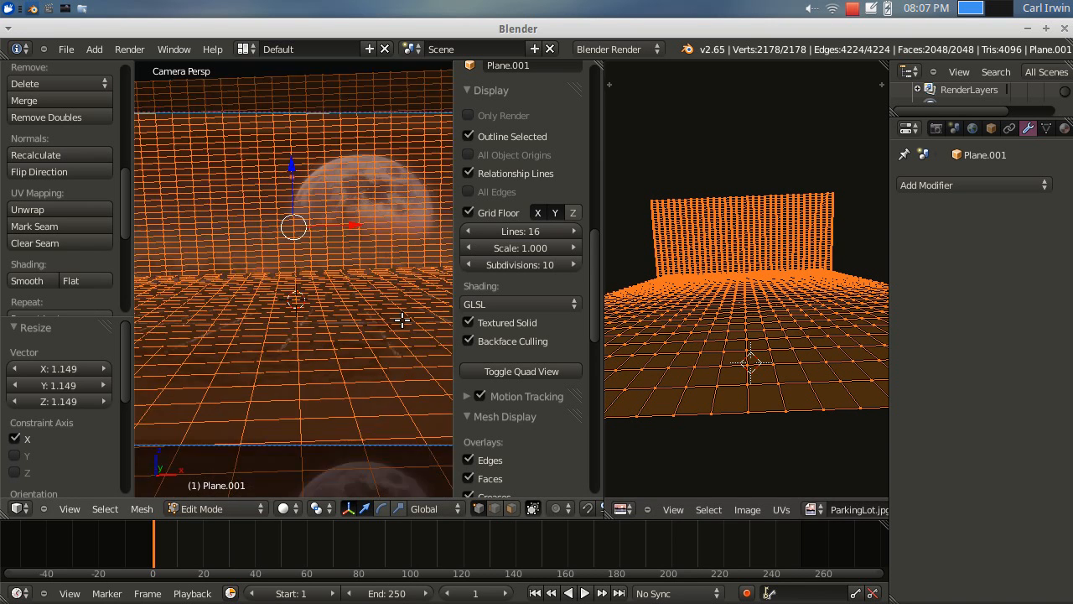
scroll(403, 320, down, 4)
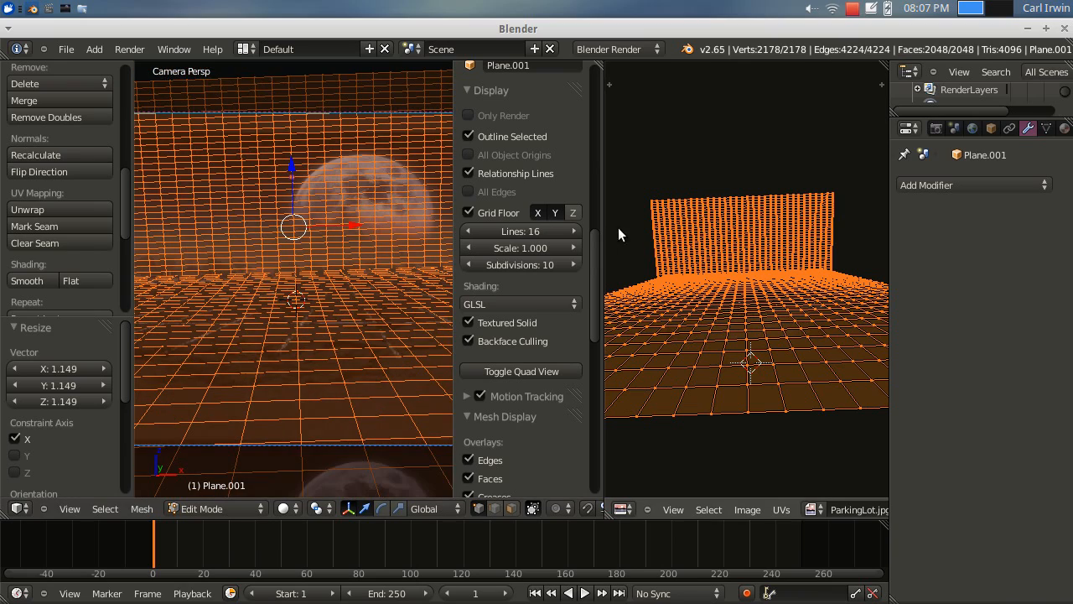
Widen the 3D viewport, turn off its background images and check how the projected texture sits on the mesh
drag(605, 222, 857, 226)
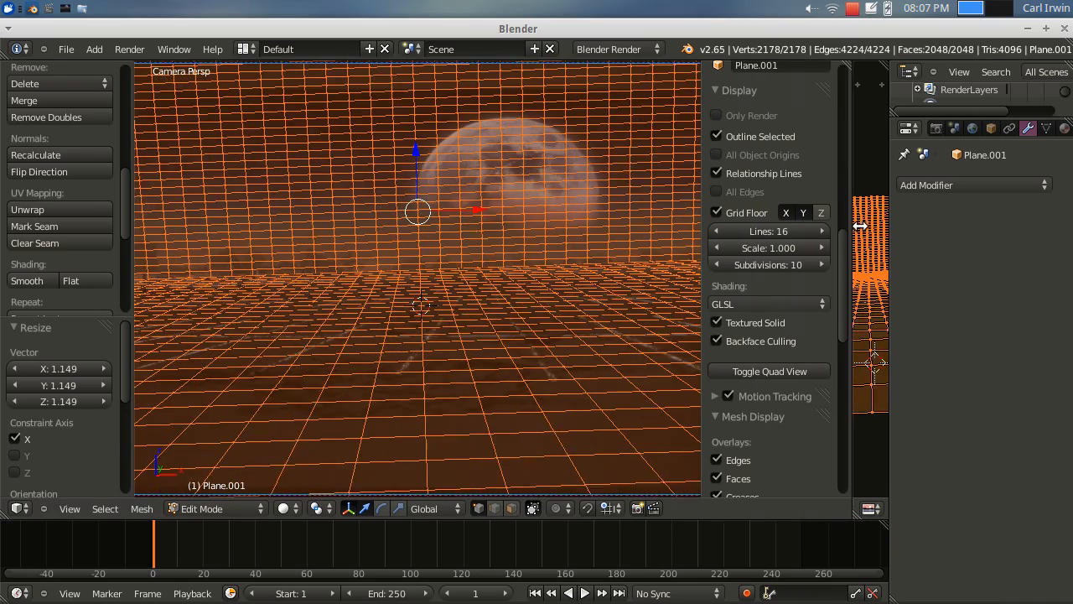
scroll(602, 310, down, 2)
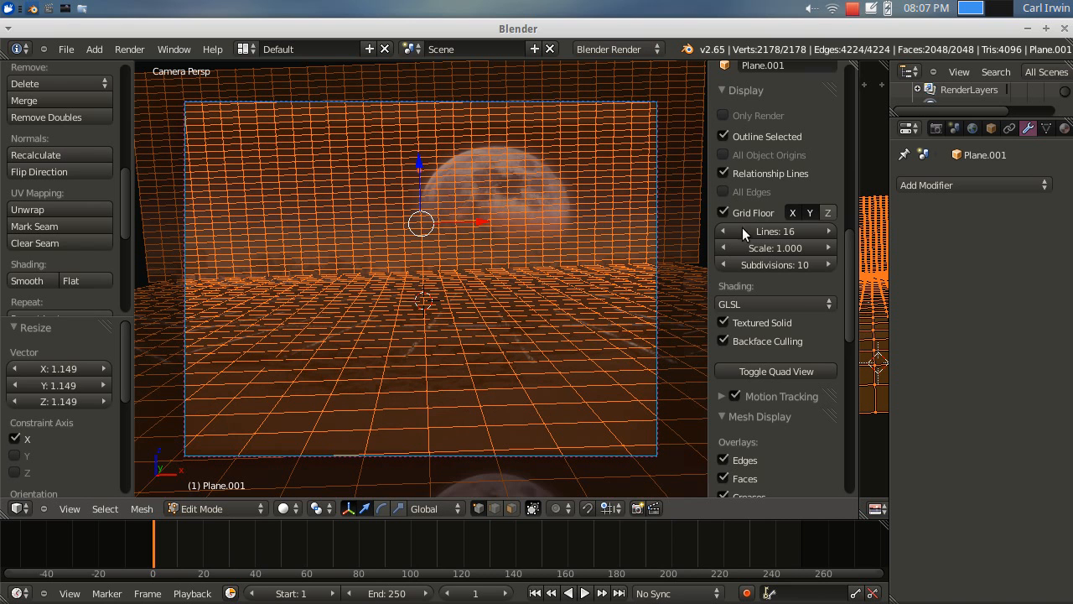
scroll(762, 361, down, 12)
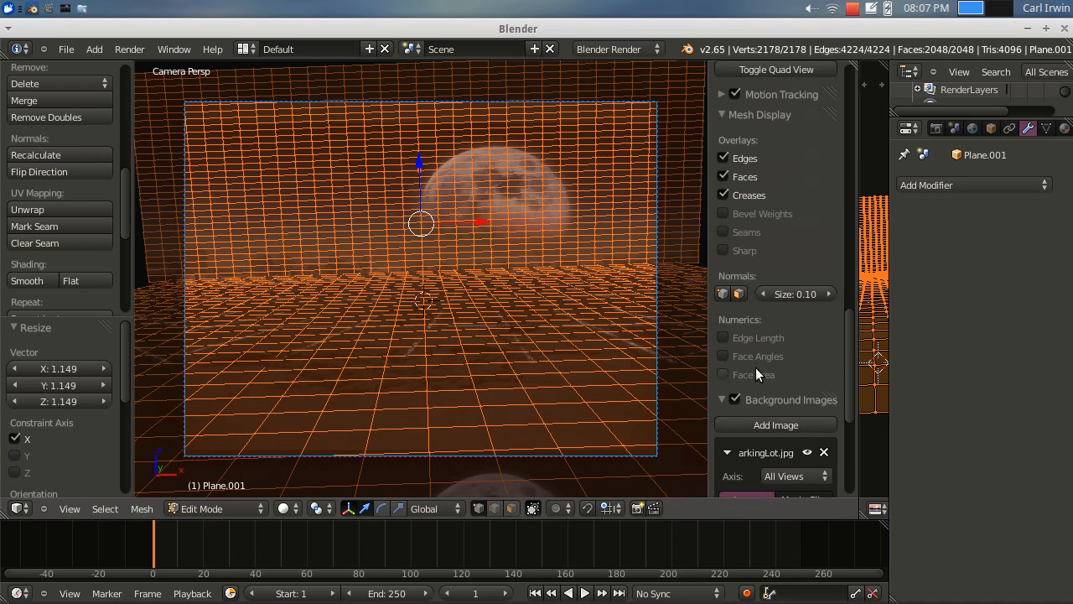
click(733, 267)
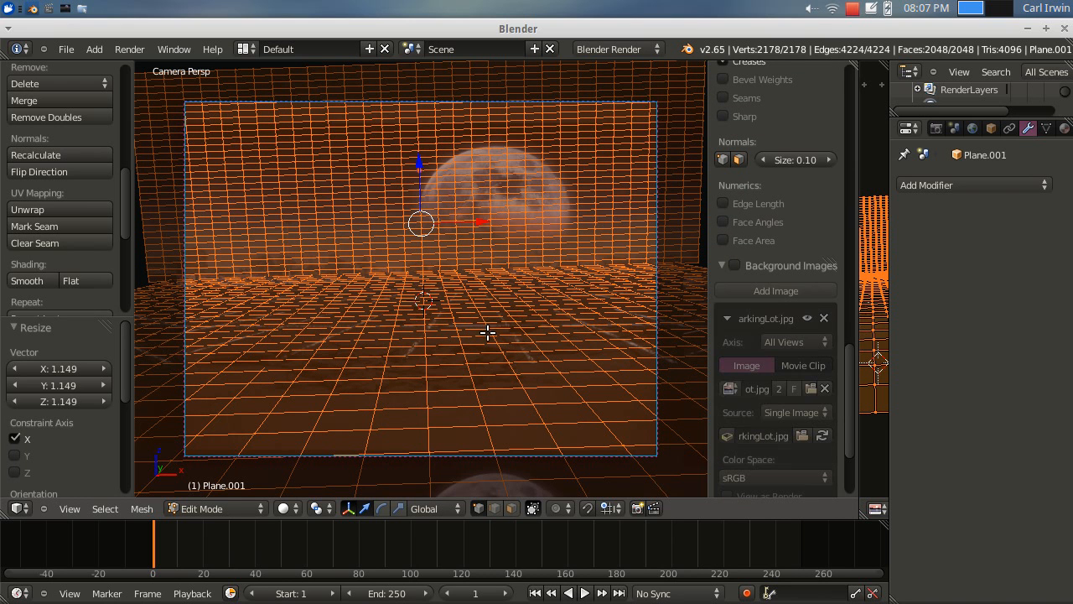
scroll(488, 335, up, 2)
scroll(486, 344, up, 4)
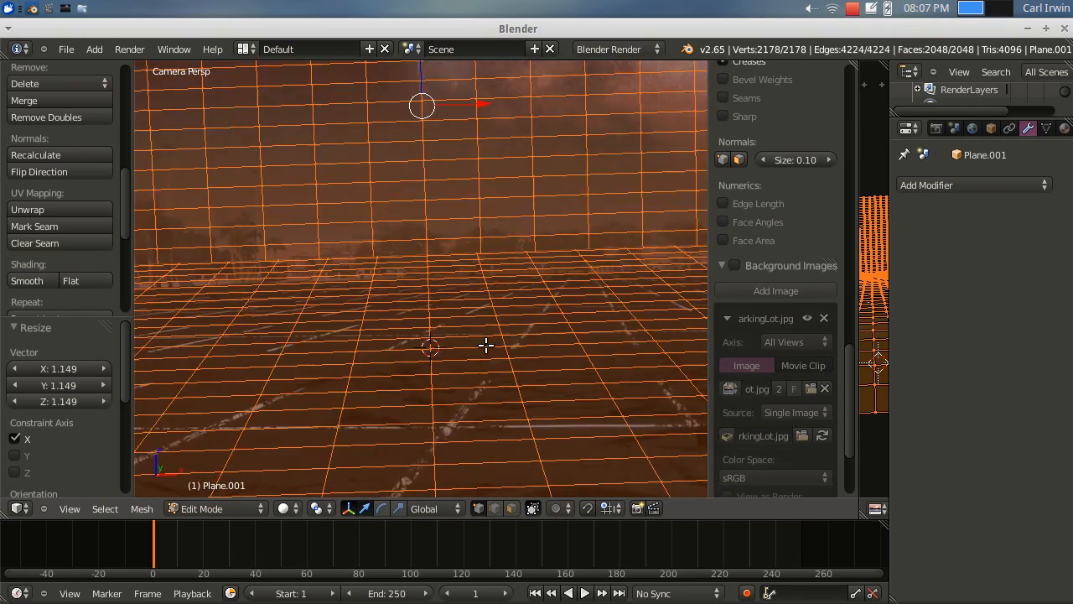
scroll(486, 337, down, 5)
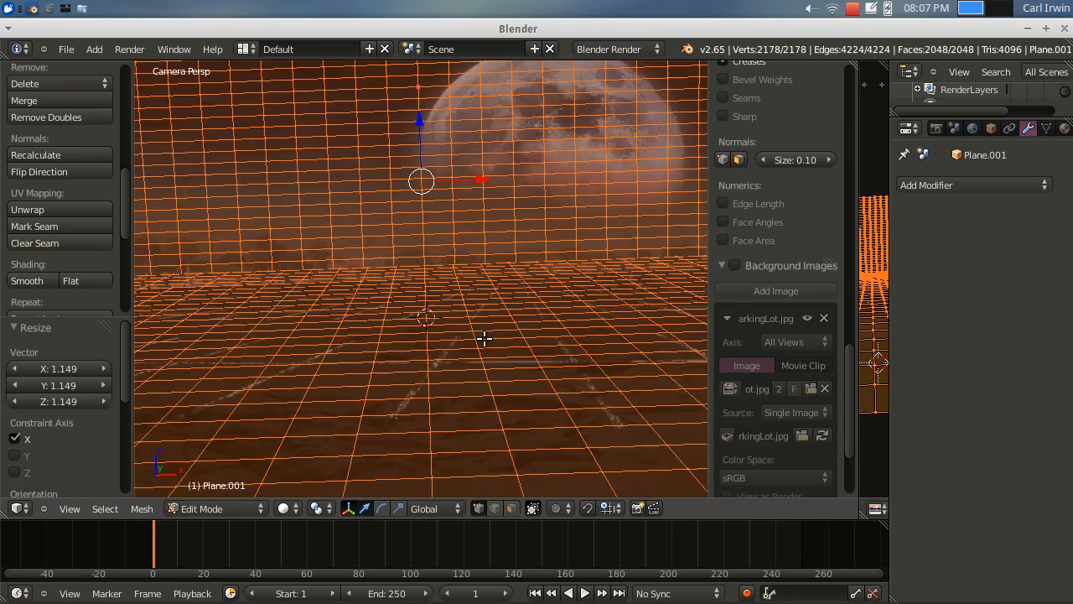
scroll(499, 220, down, 2)
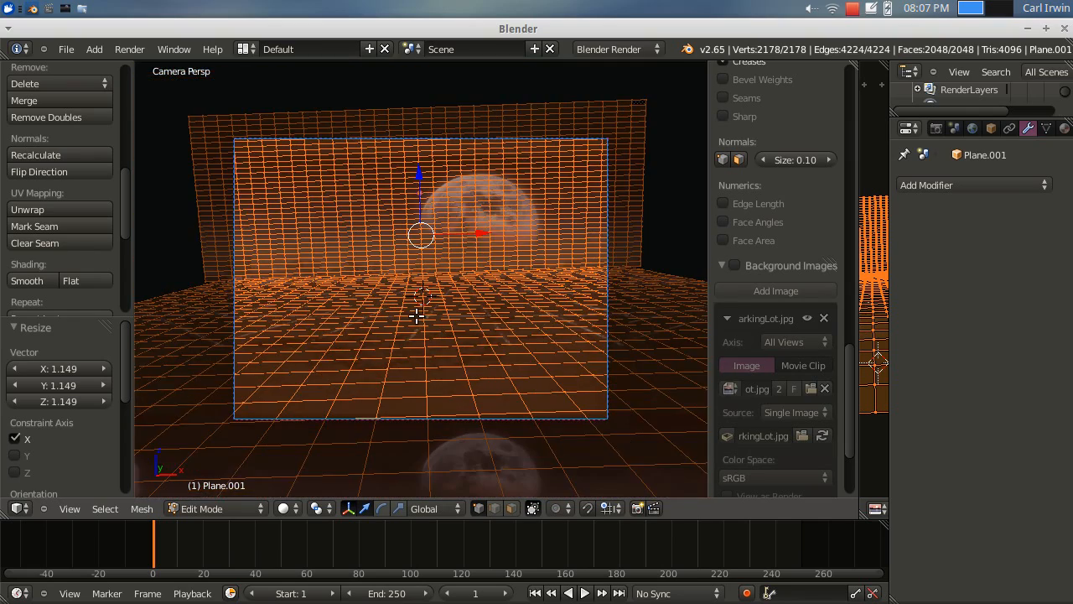
scroll(402, 325, up, 1)
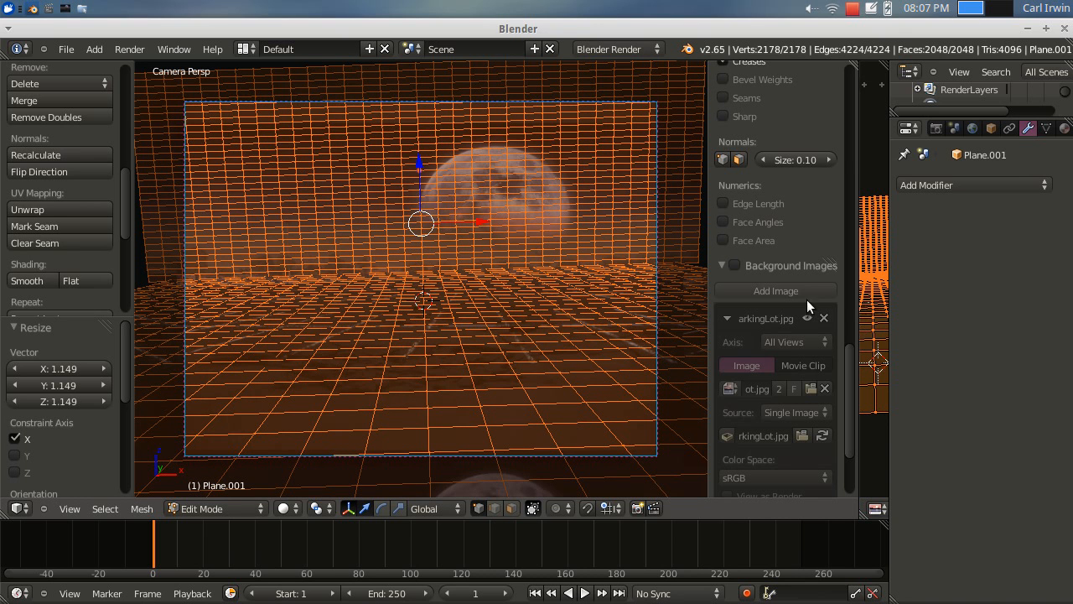
Give the UV/Image Editor more width again and move all the UVs about 0.028 along the X axis
drag(853, 274, 697, 244)
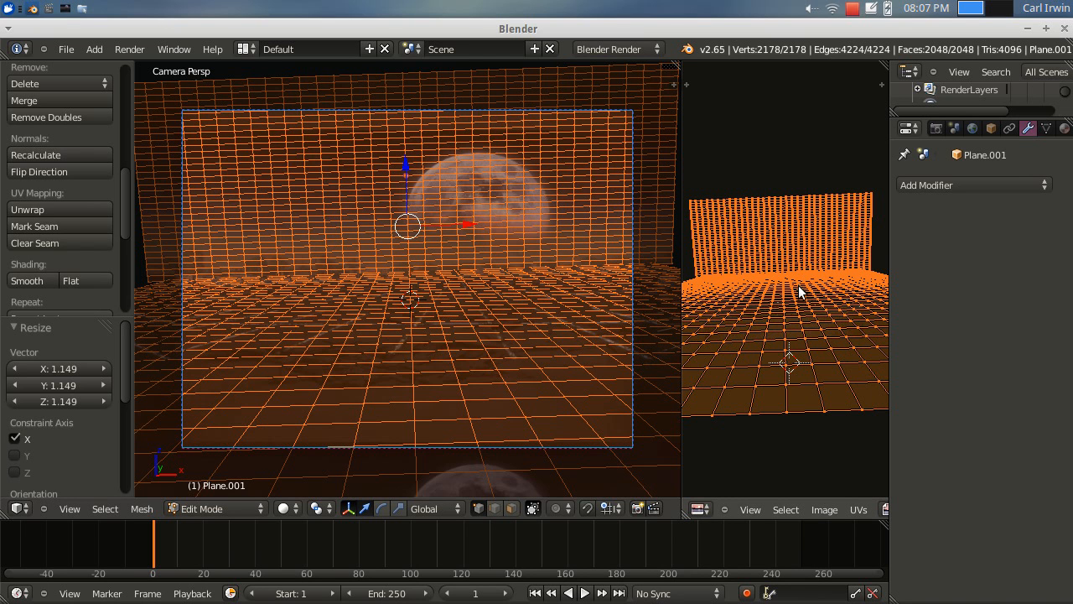
key(g)
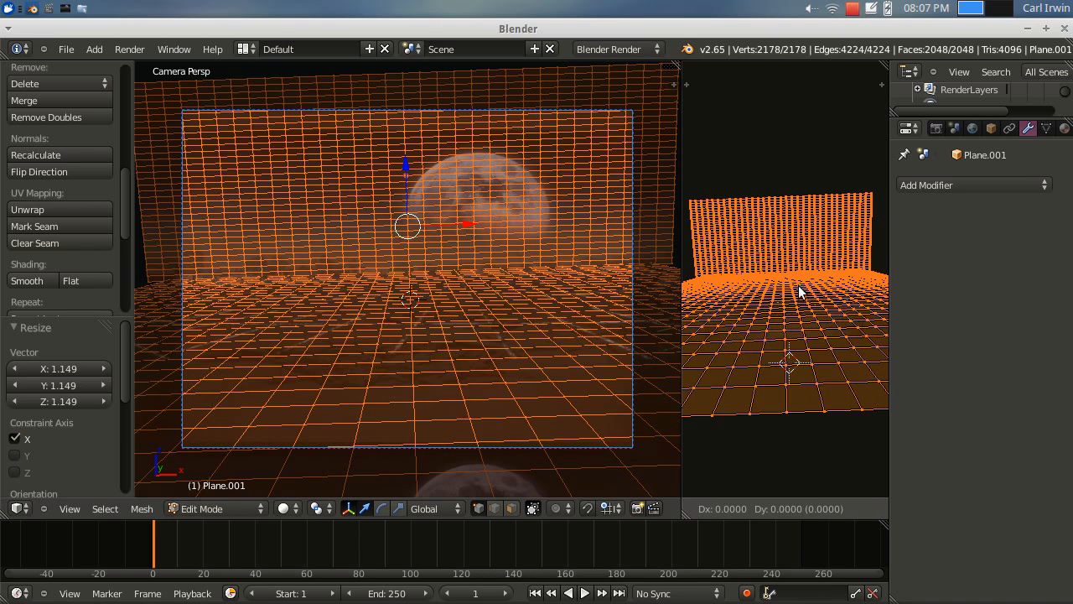
key(x)
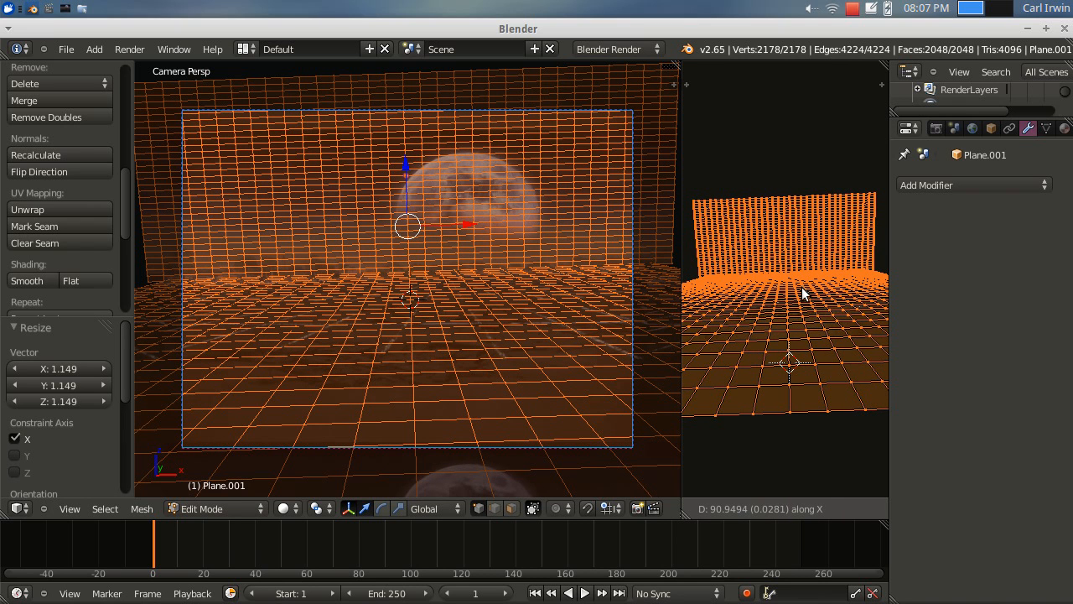
click(802, 293)
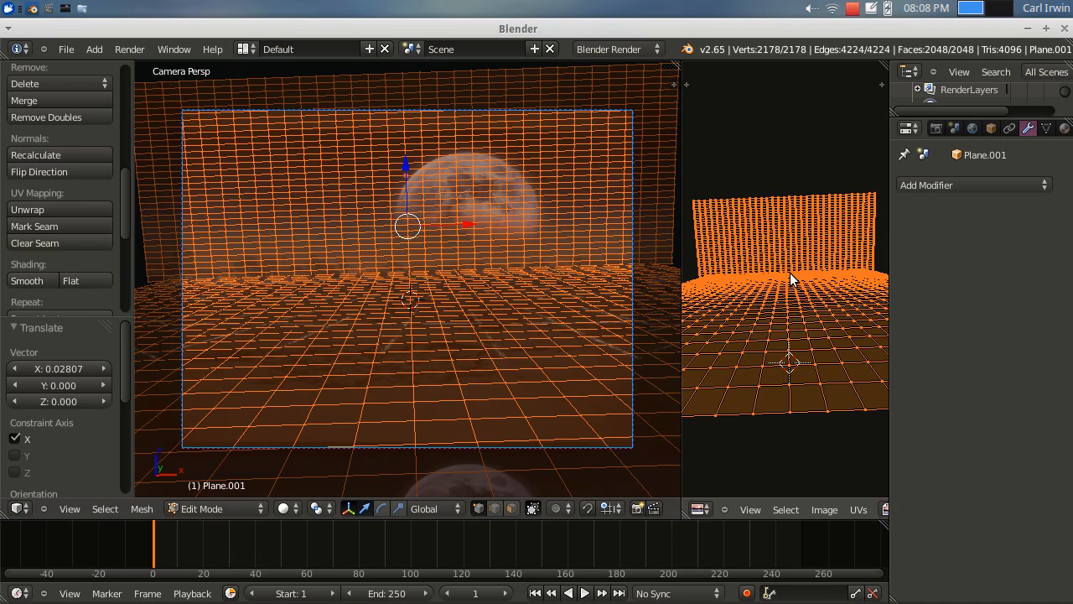
Scale all the UVs along the Y axis by about 0.908 to correct the moon's proportions
key(s)
key(y)
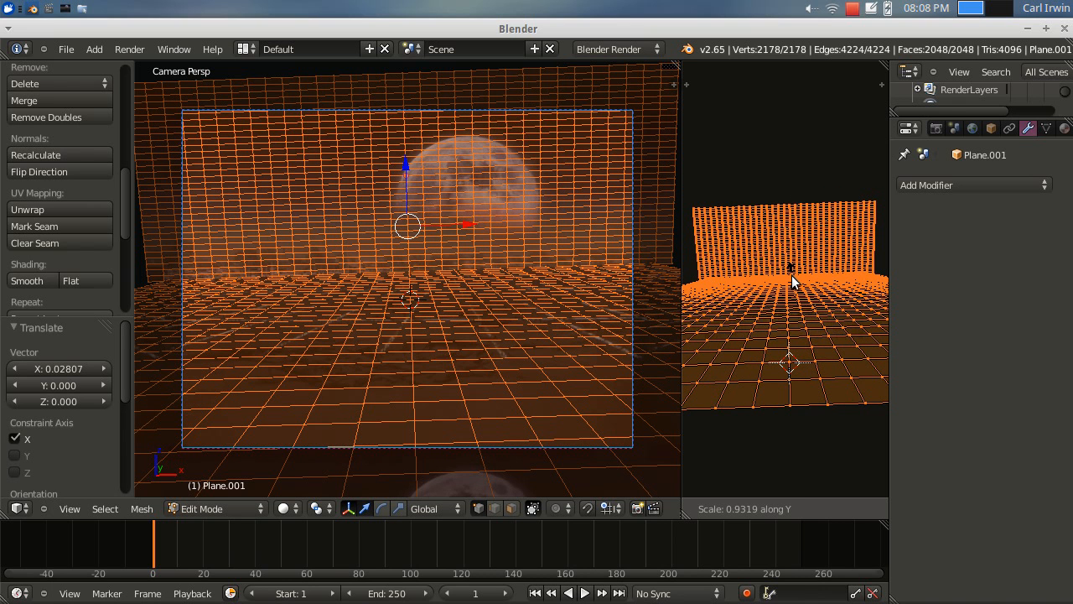
click(792, 276)
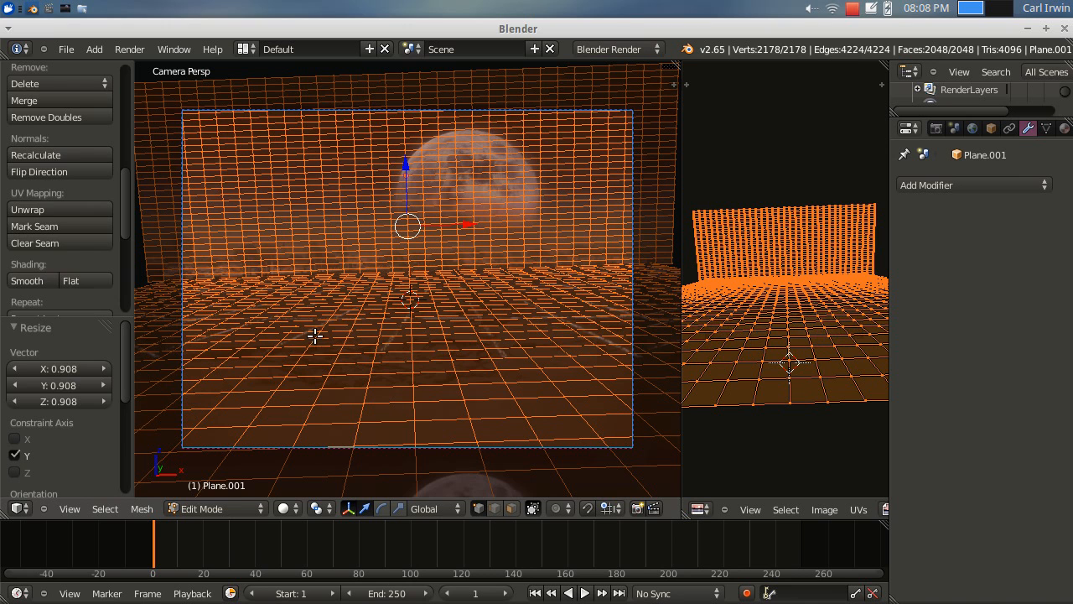
Return to Object Mode and give the UV/Image Editor's area over to a wider Properties editor and the 3D viewport
key(Tab)
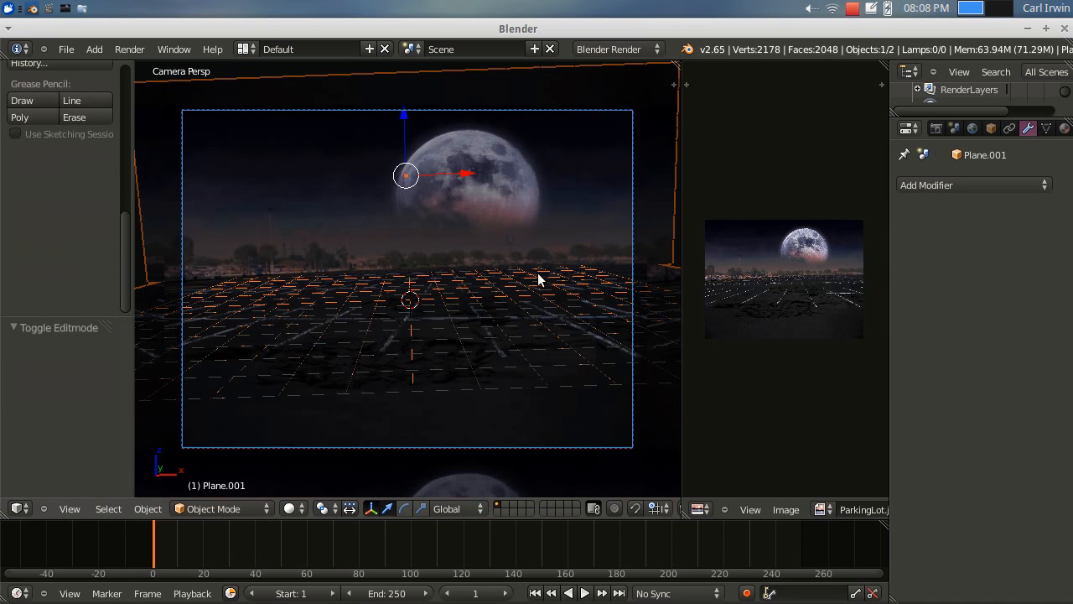
scroll(468, 289, down, 1)
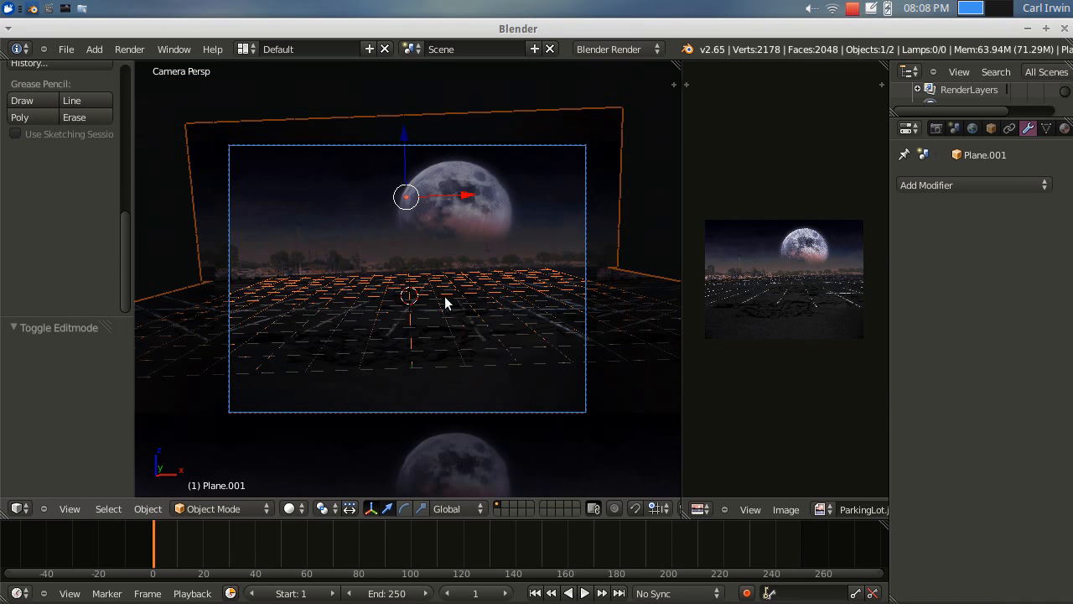
scroll(446, 319, up, 1)
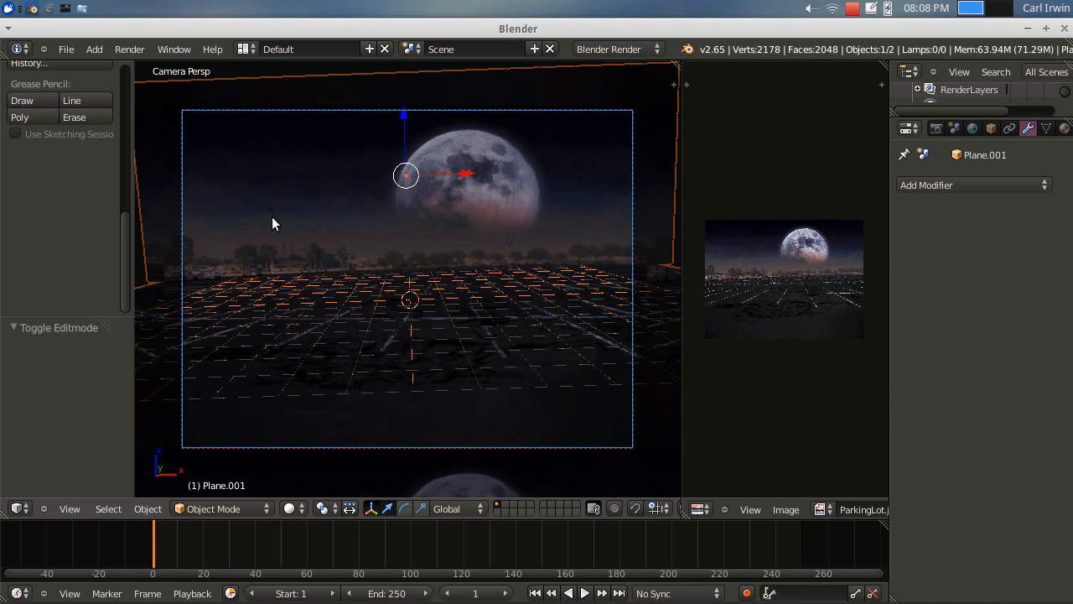
scroll(363, 305, down, 1)
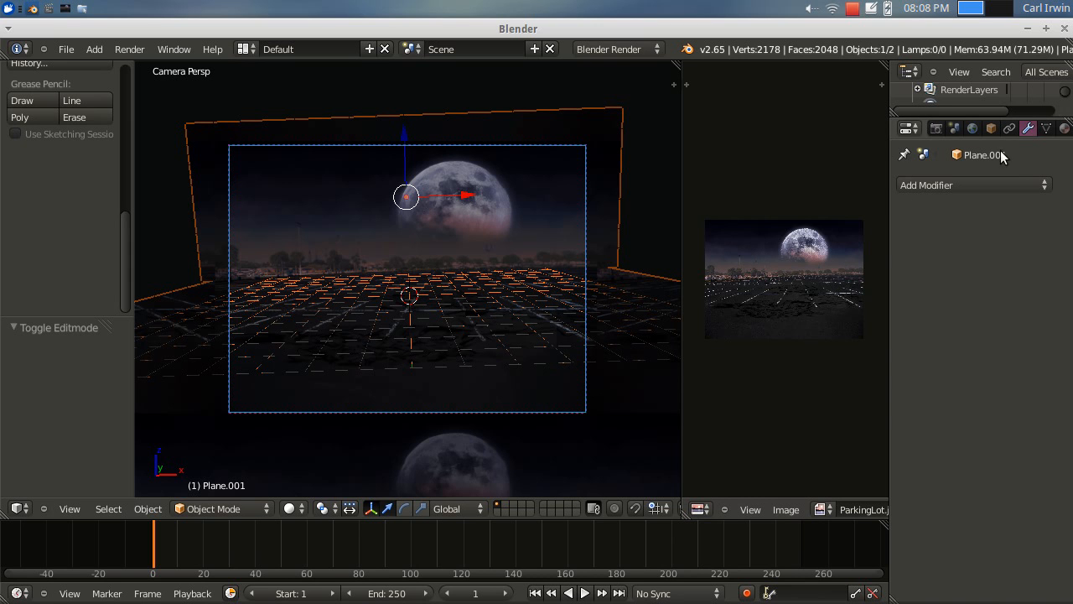
drag(890, 170, 815, 142)
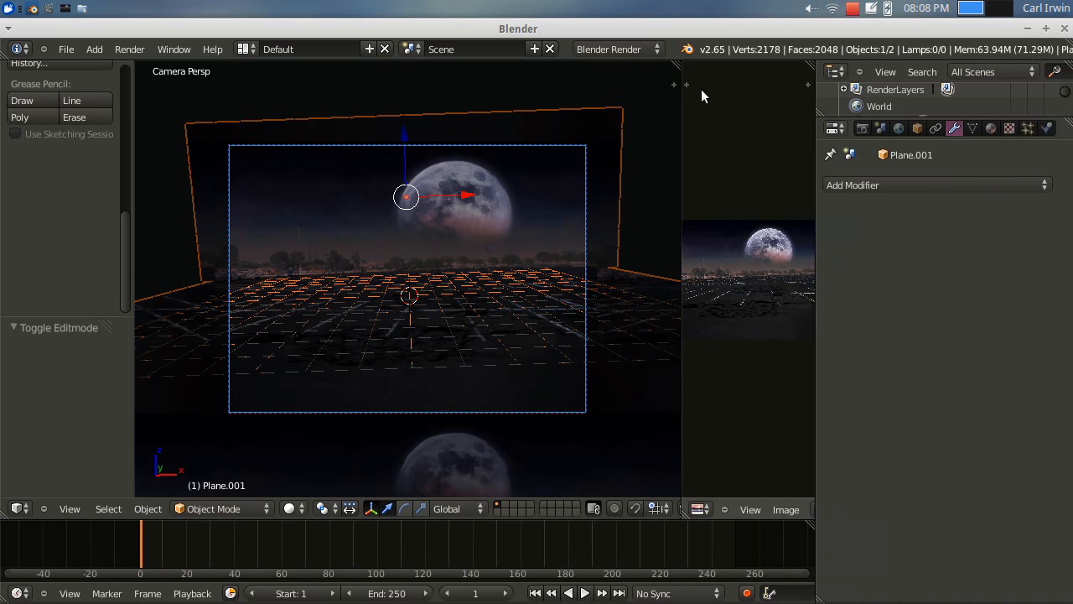
drag(679, 62, 762, 85)
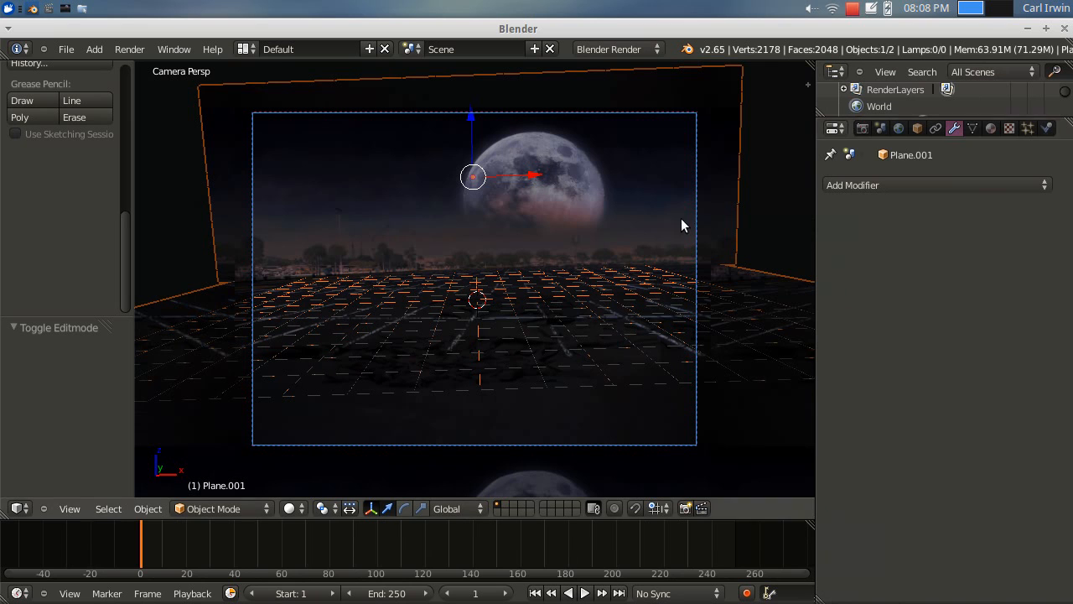
Create a new material for the projected plane mesh and enable Shadeless and UV Project on it
click(991, 128)
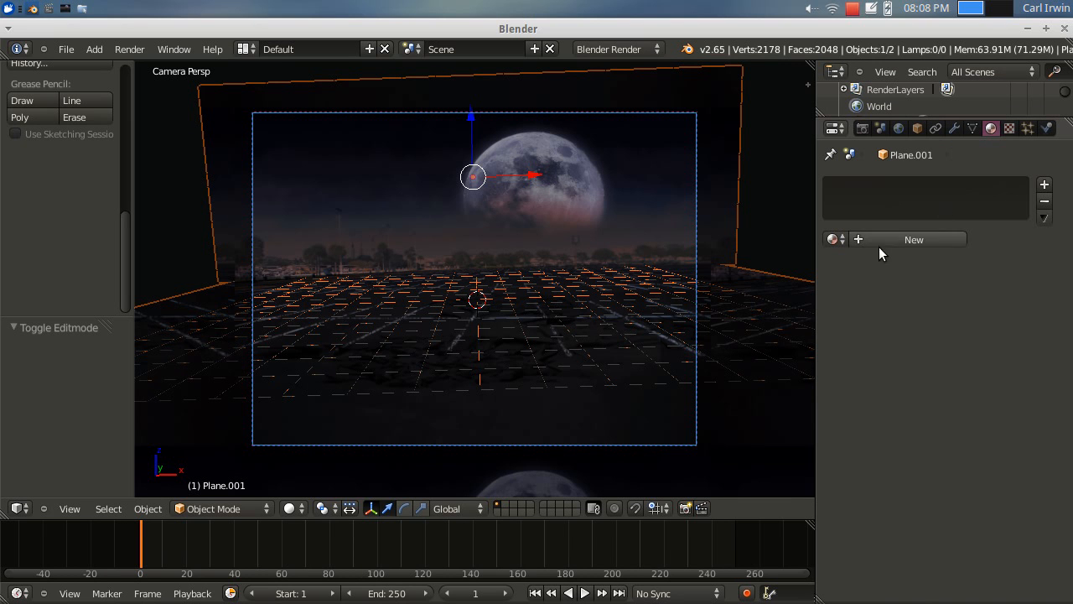
click(868, 241)
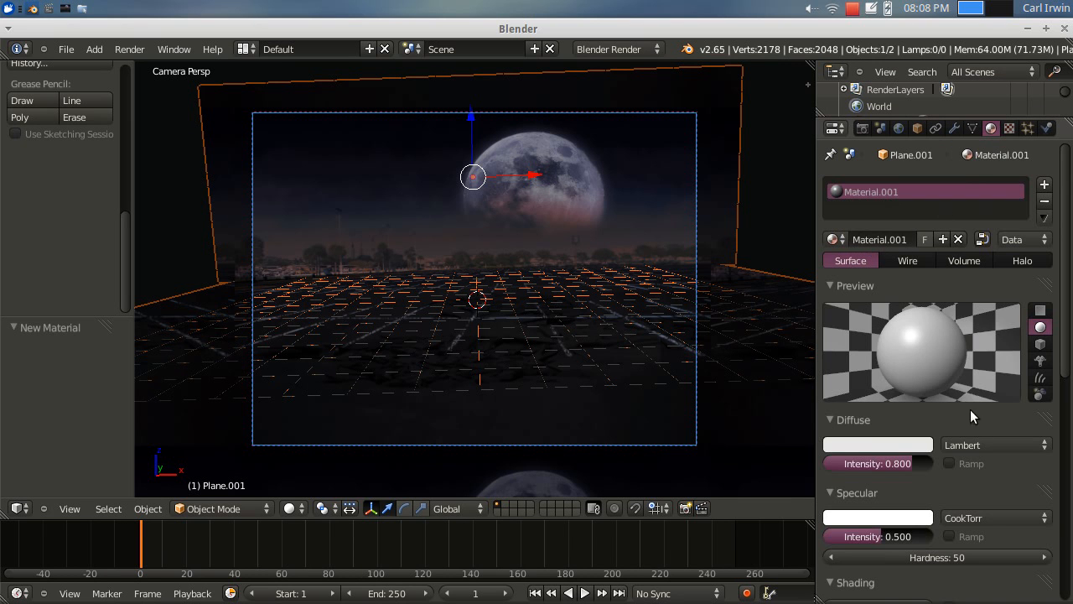
scroll(981, 459, down, 6)
click(955, 406)
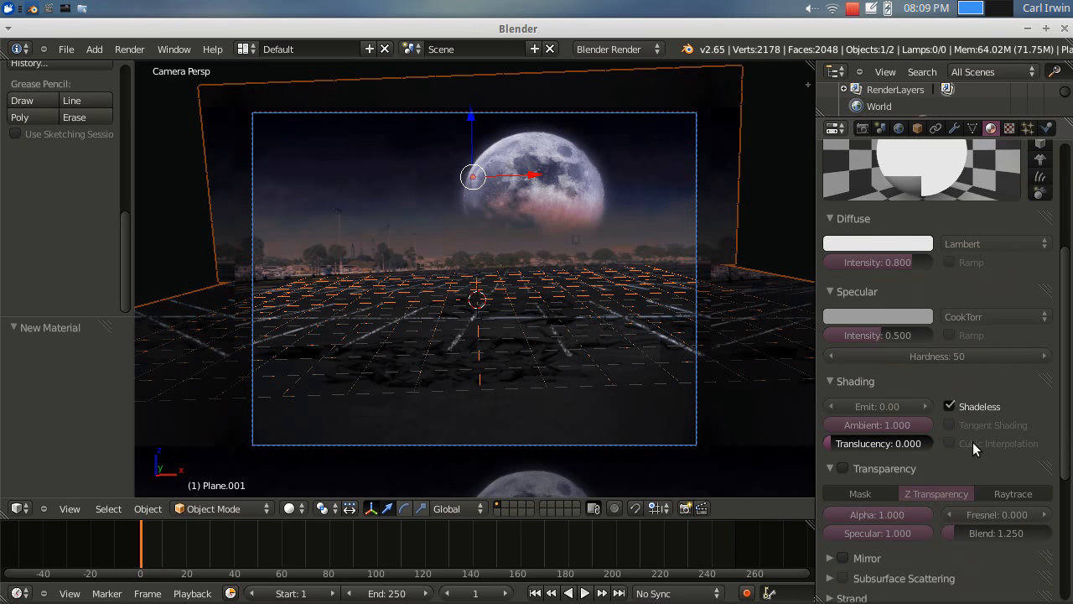
scroll(1015, 456, down, 7)
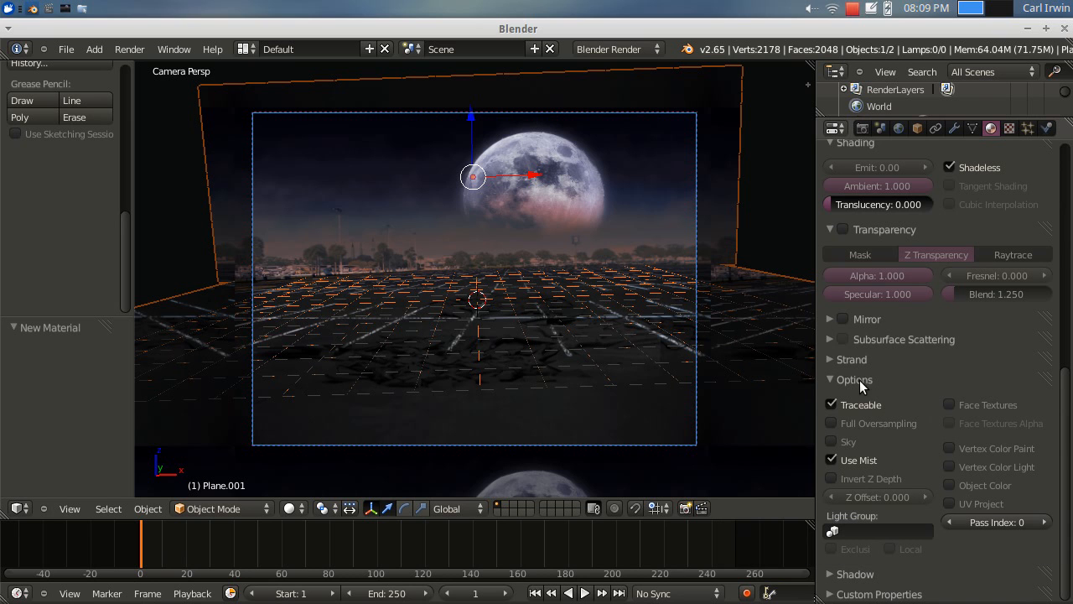
click(950, 502)
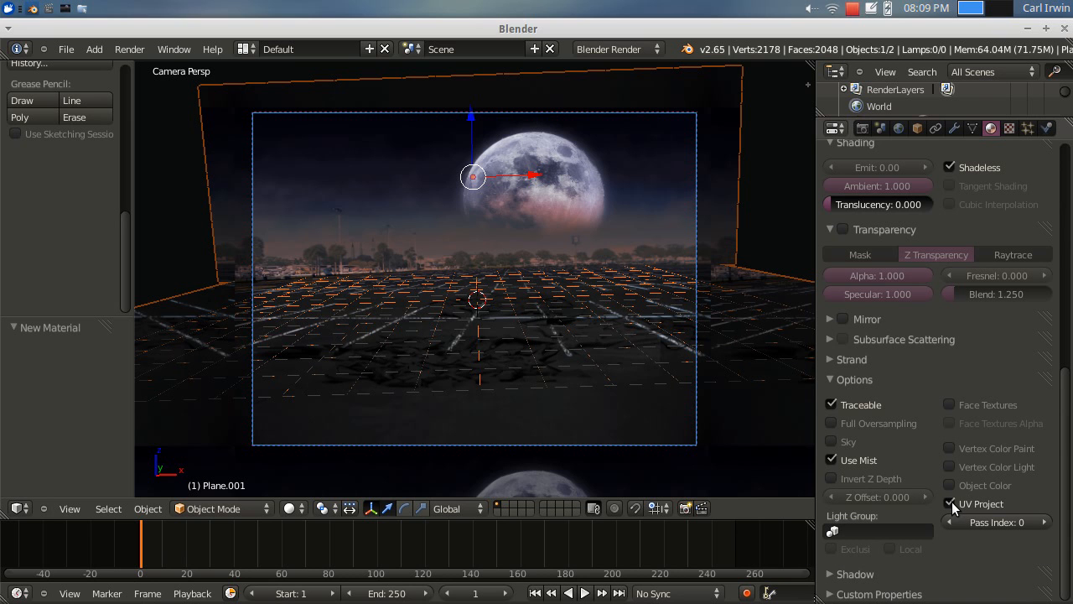
Add a new texture to the plane's material and set its type to Image or Movie
click(1009, 129)
click(892, 306)
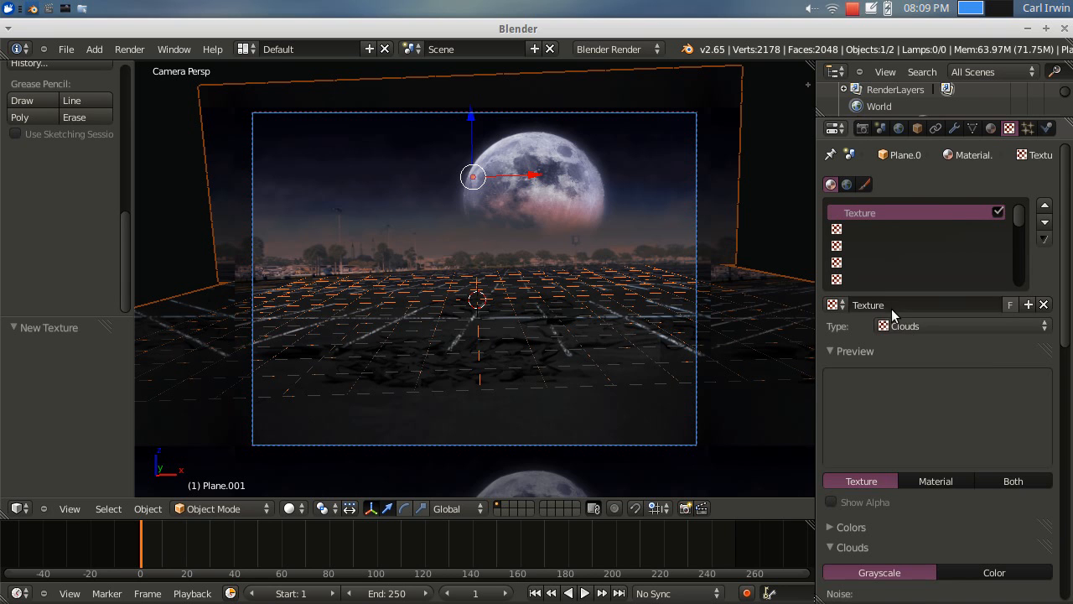
click(899, 326)
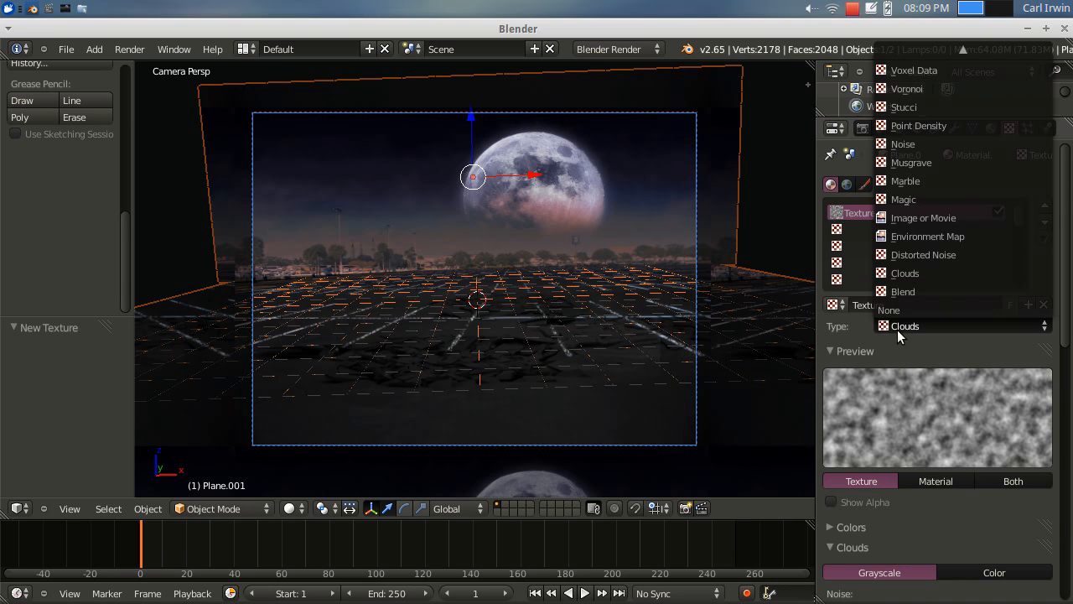
click(910, 219)
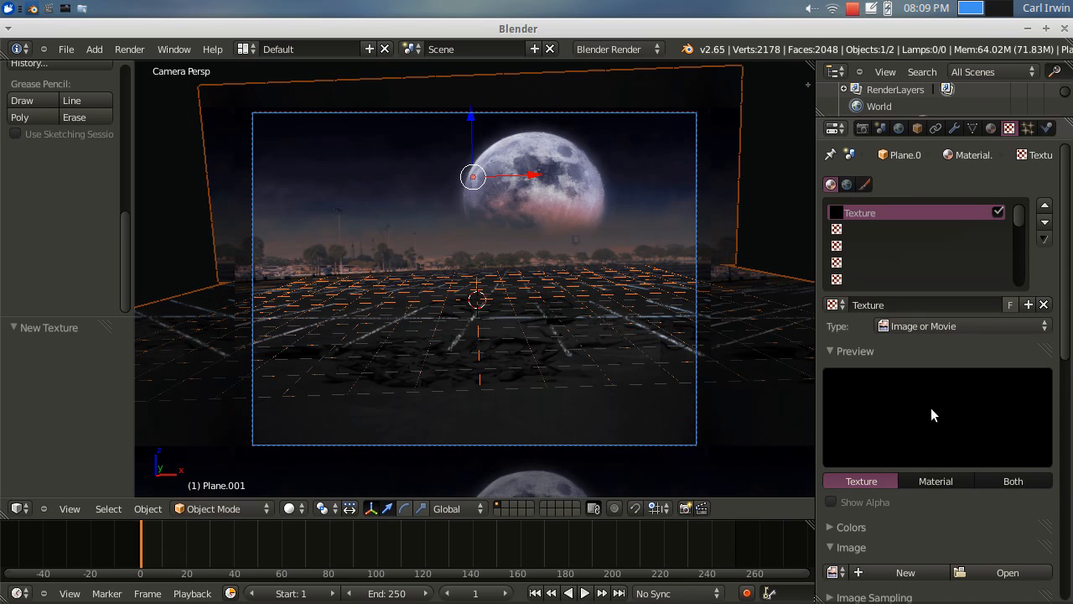
Load ParkingLot.jpg from the Desktop folder as the texture's image, browsing the files as thumbnails
click(999, 572)
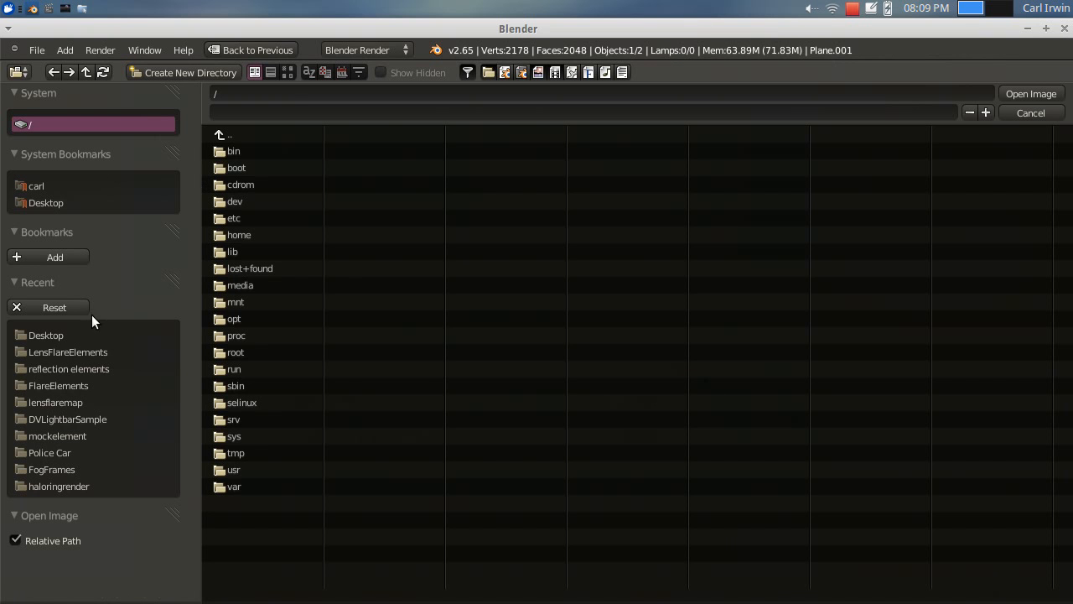
click(58, 334)
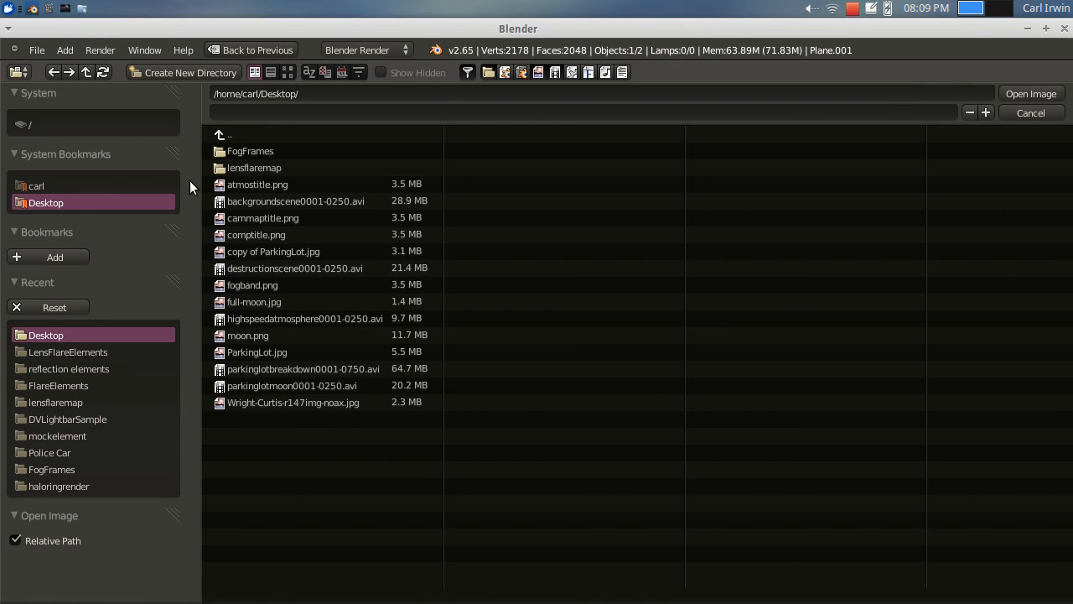
click(288, 72)
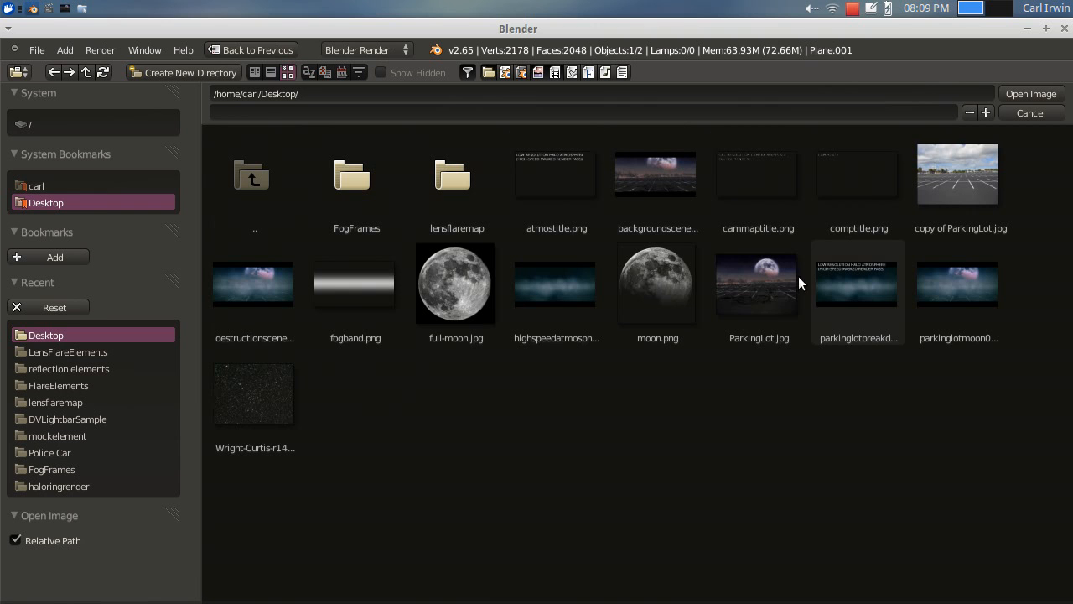
click(774, 290)
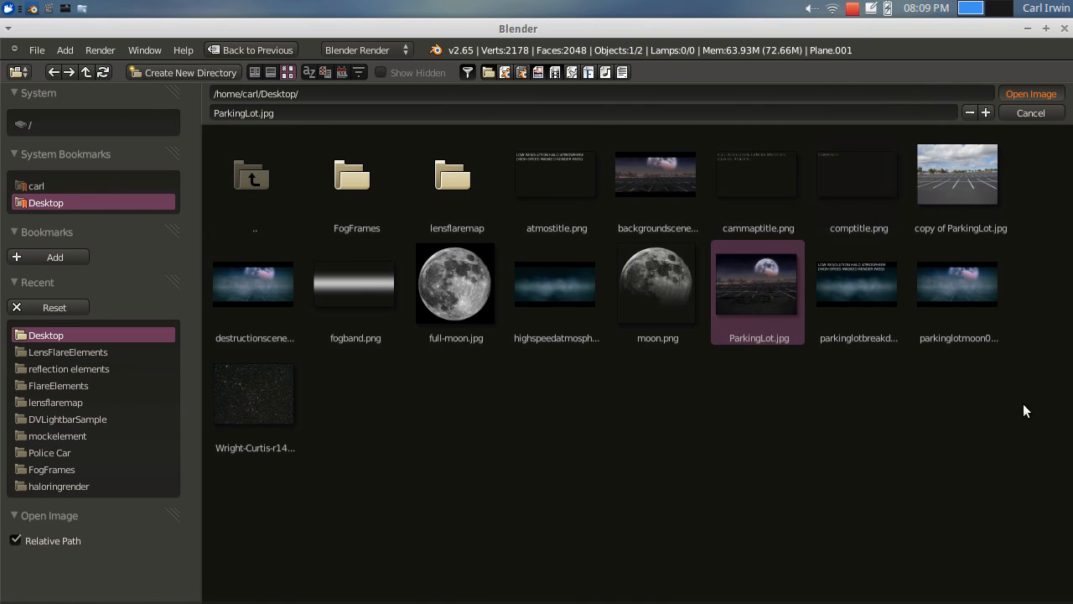
key(Return)
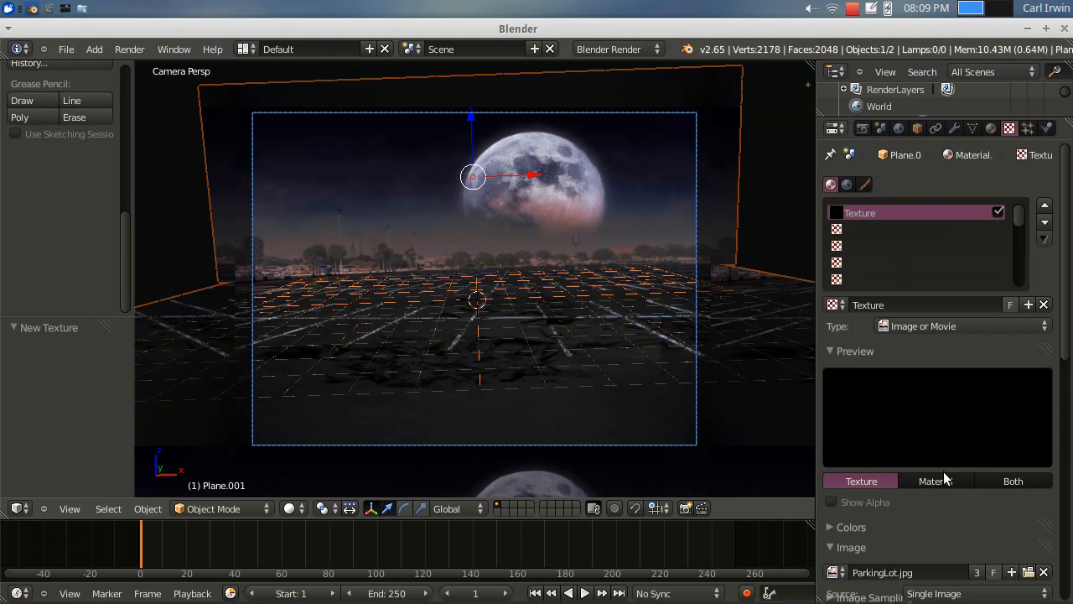
Set the texture's mapping coordinates to UV and choose UVMap as its map
scroll(991, 521, down, 10)
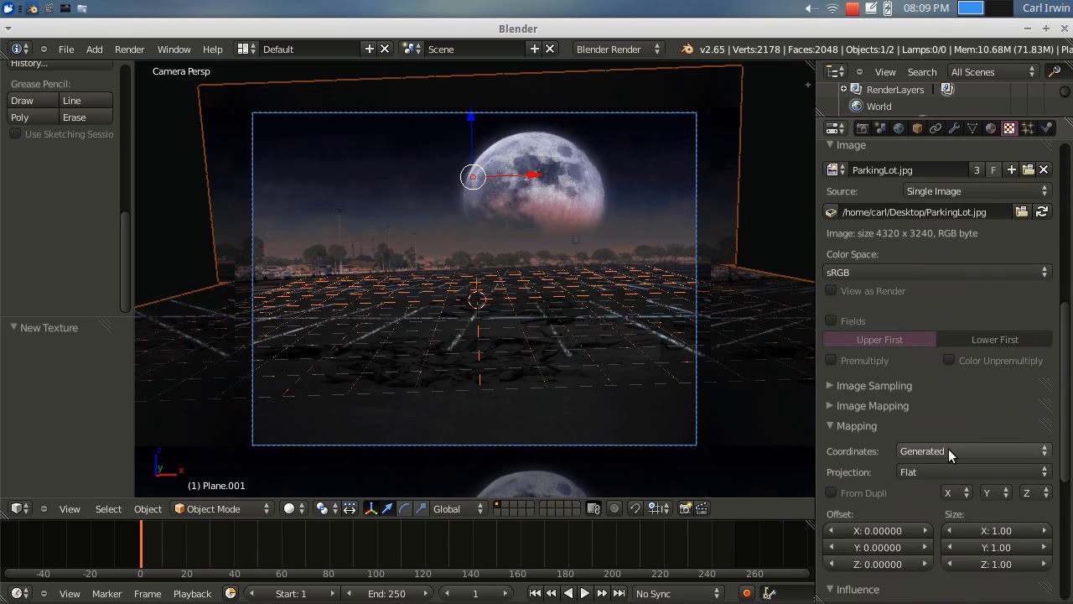
click(948, 450)
click(926, 379)
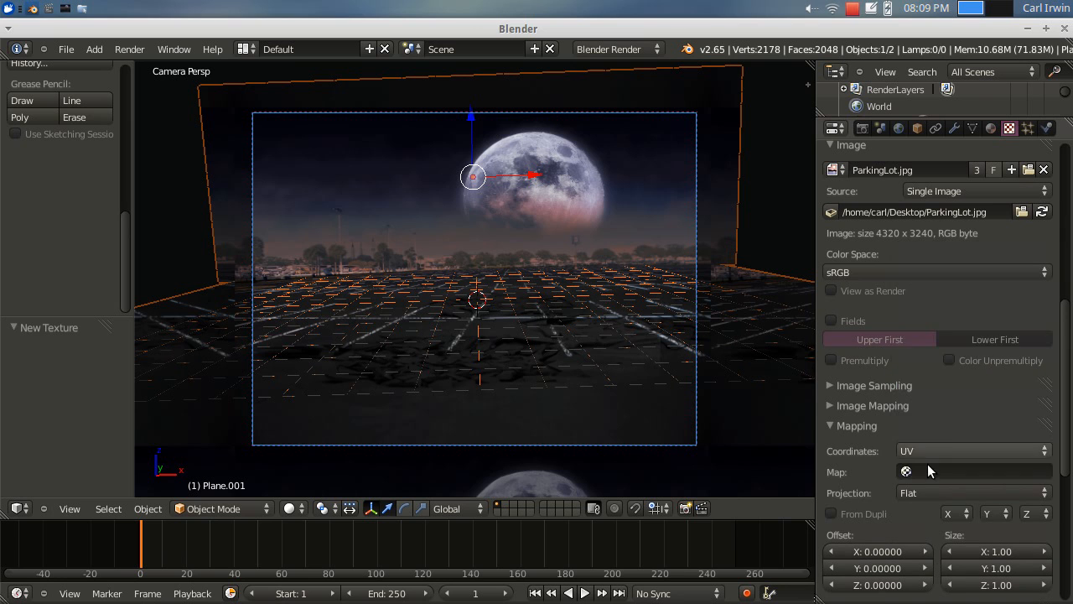
click(927, 468)
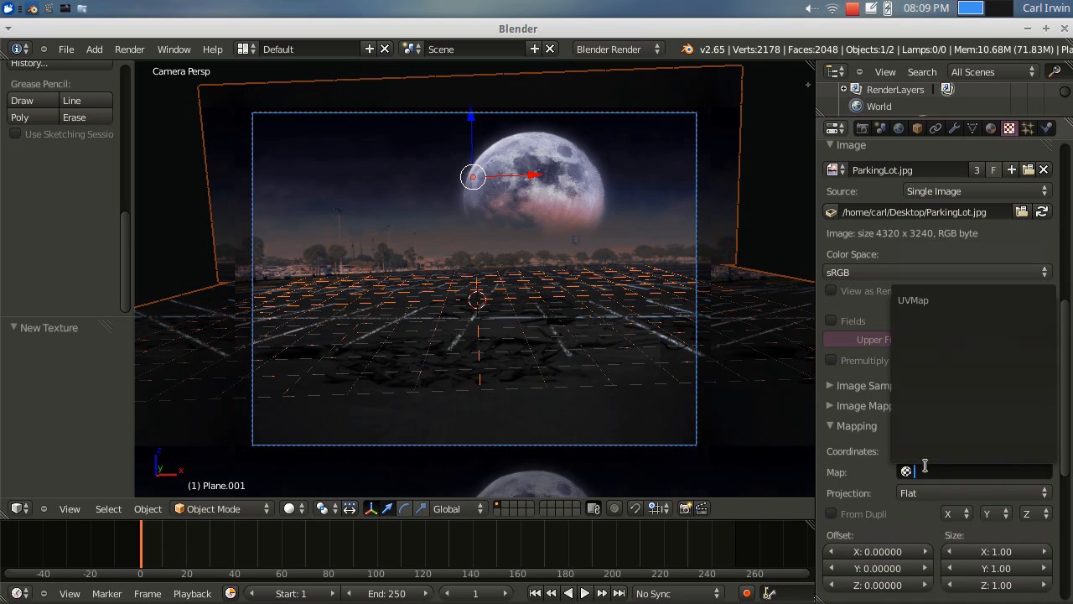
click(928, 297)
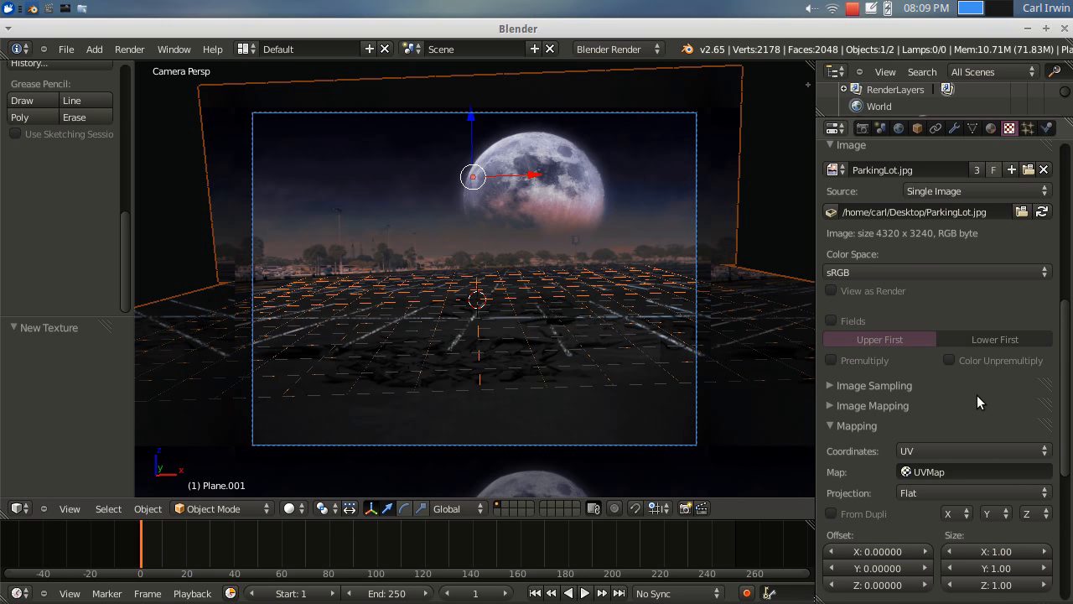
click(990, 128)
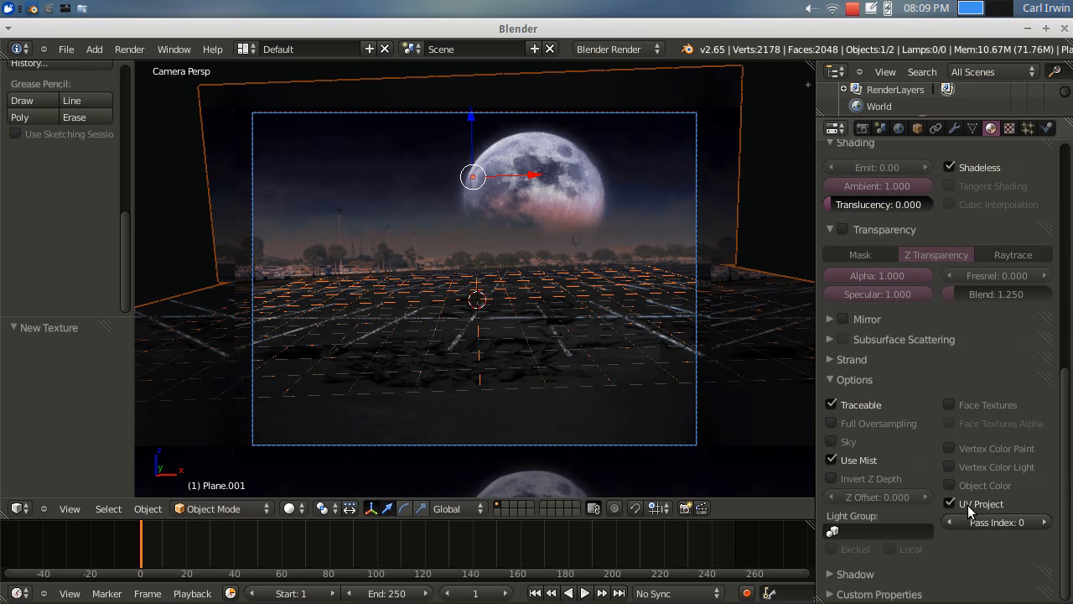
click(1010, 129)
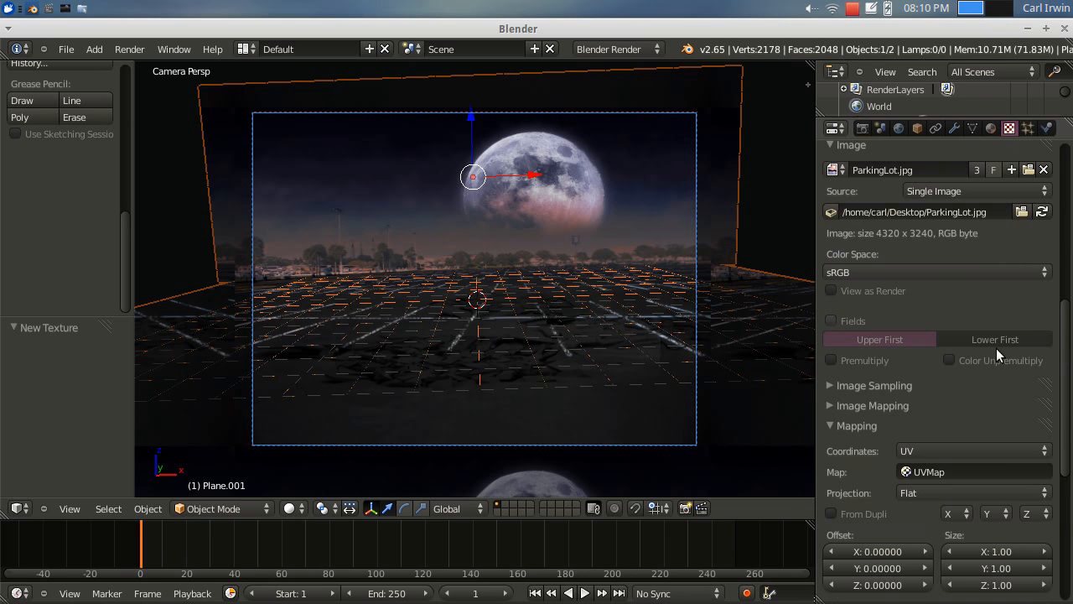
scroll(964, 457, up, 4)
scroll(968, 445, up, 8)
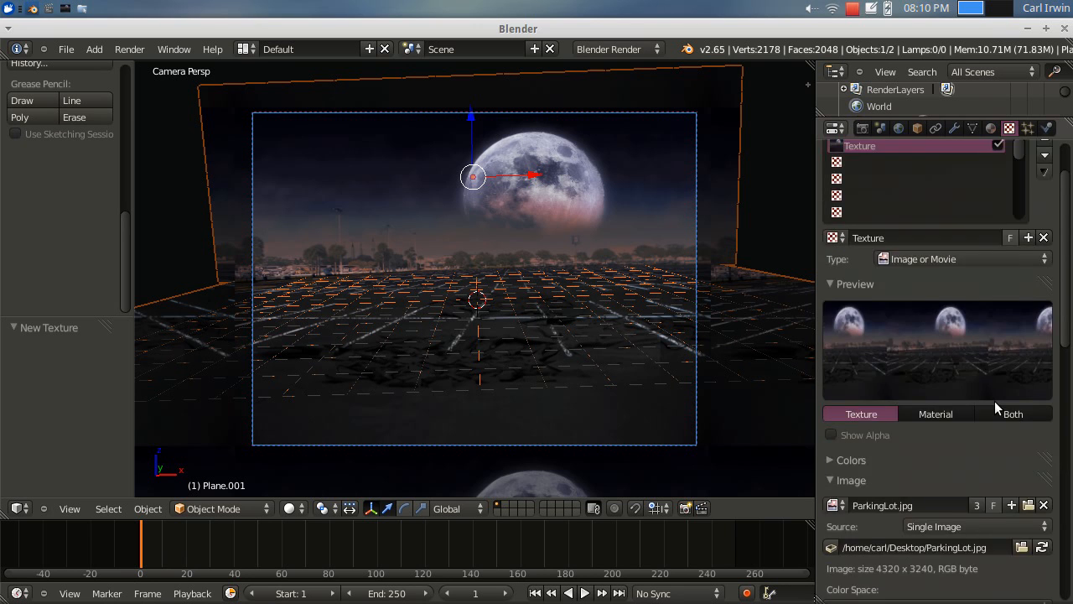
Add a UV Project modifier to the textured plane mesh
click(954, 129)
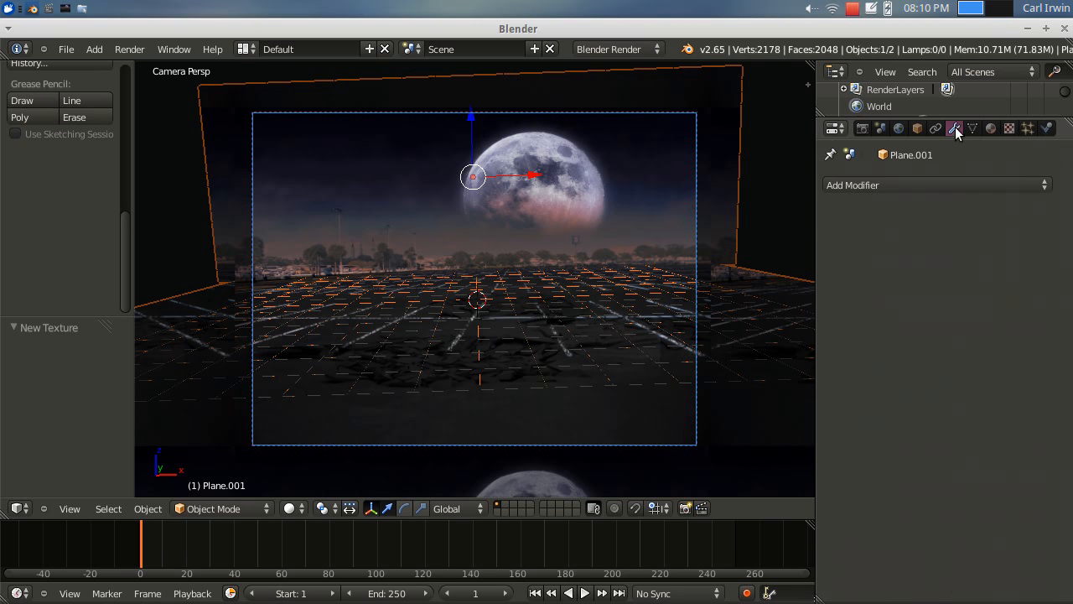
click(958, 180)
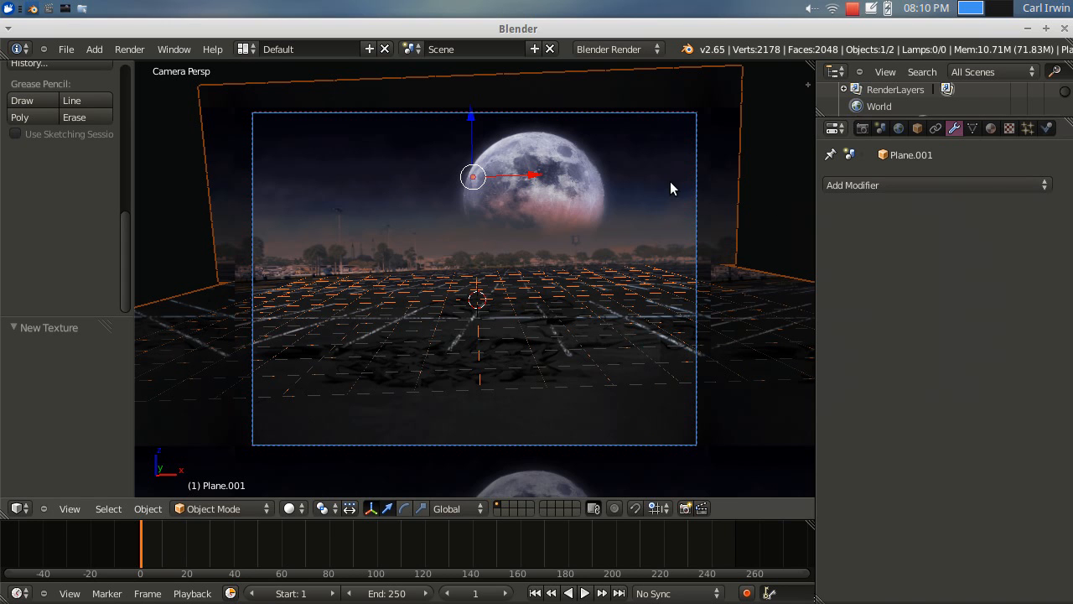
click(867, 186)
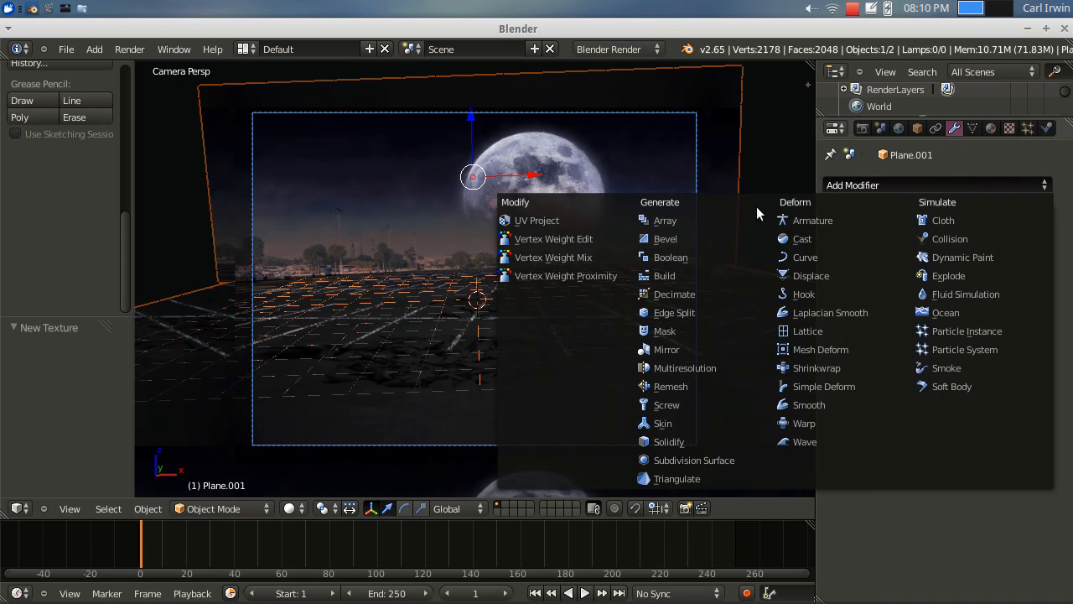
click(533, 223)
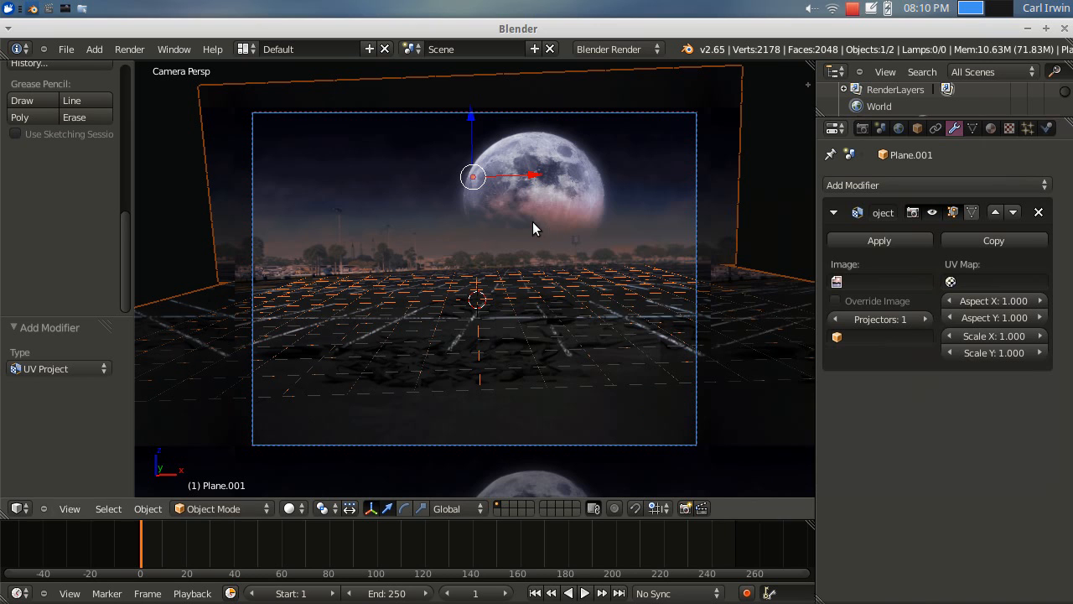
Set the UV Project modifier to ParkingLot.jpg and UVMap, enable Override Image, and choose Camera as the projector
click(856, 283)
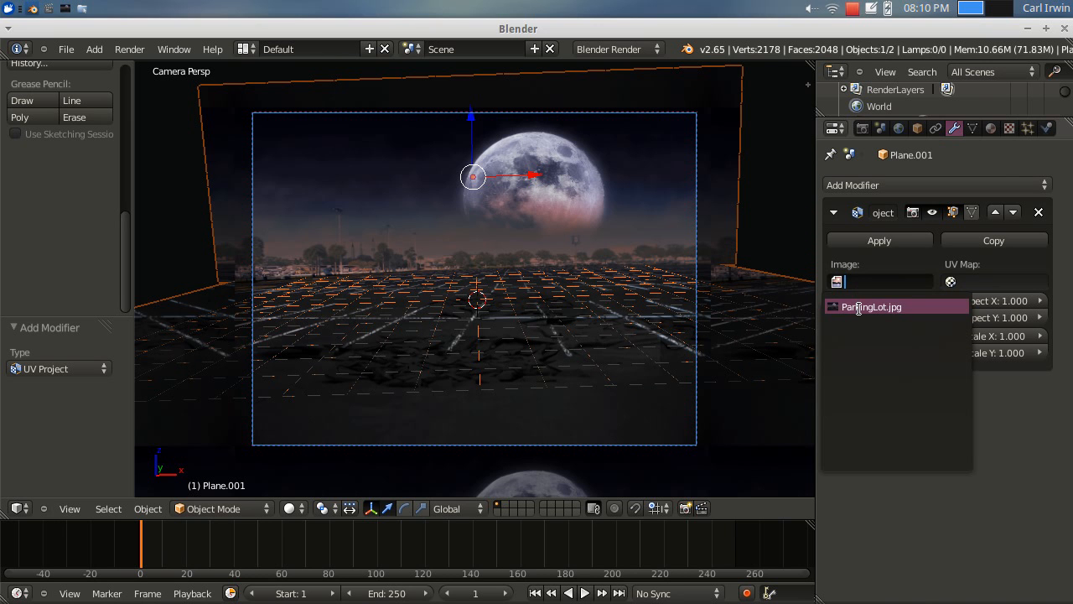
click(857, 308)
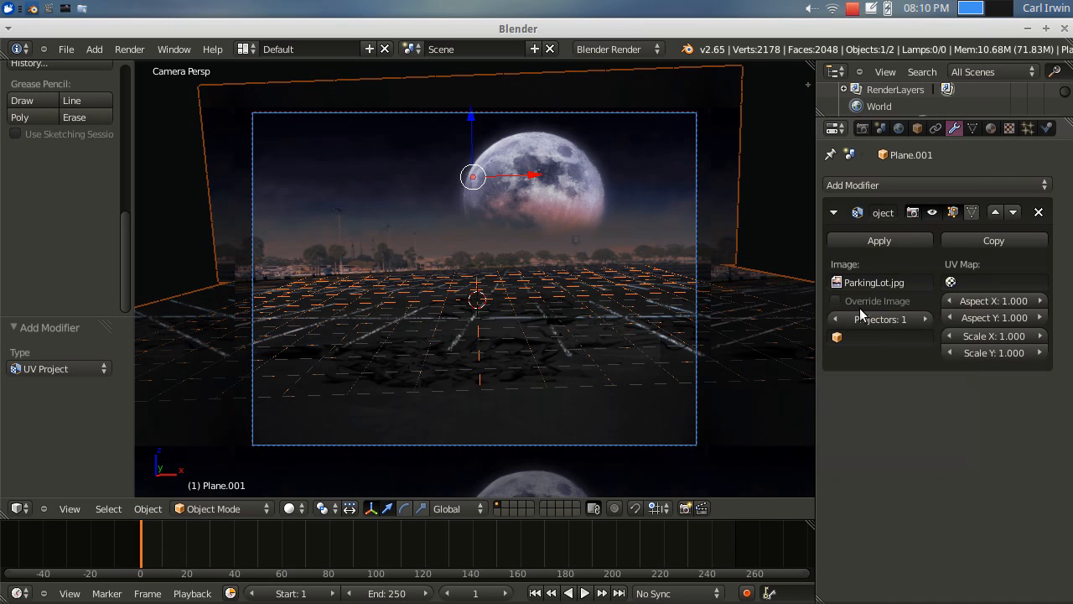
click(956, 282)
click(951, 307)
click(837, 301)
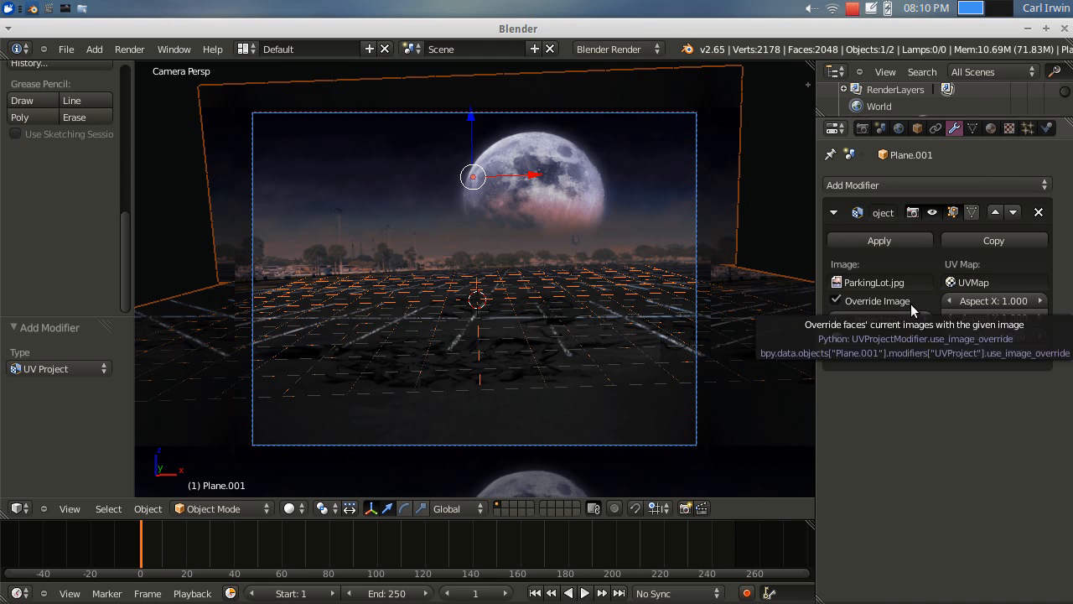
click(845, 338)
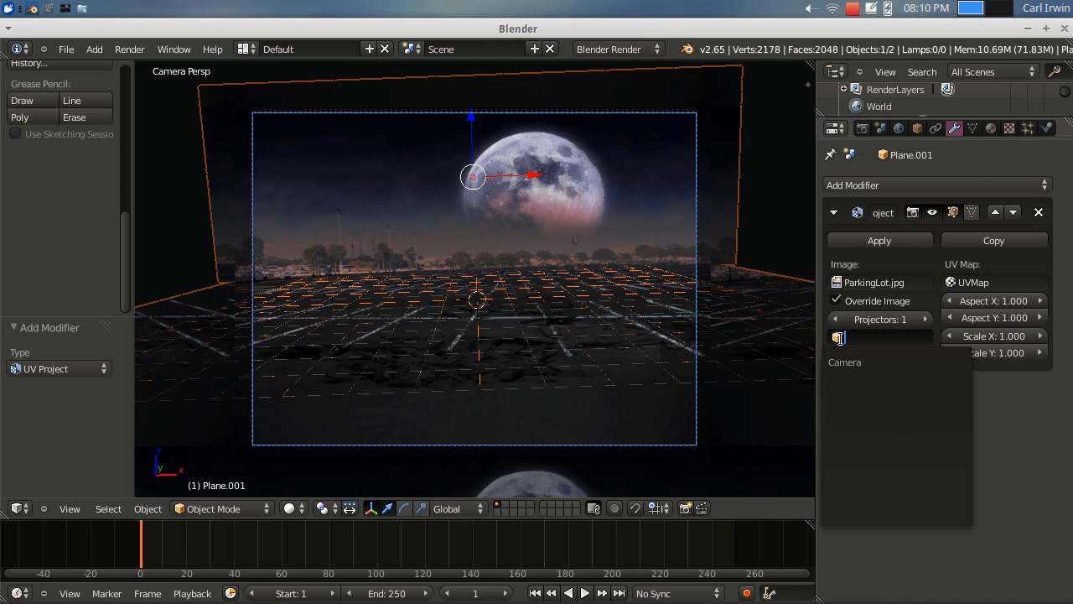
click(842, 363)
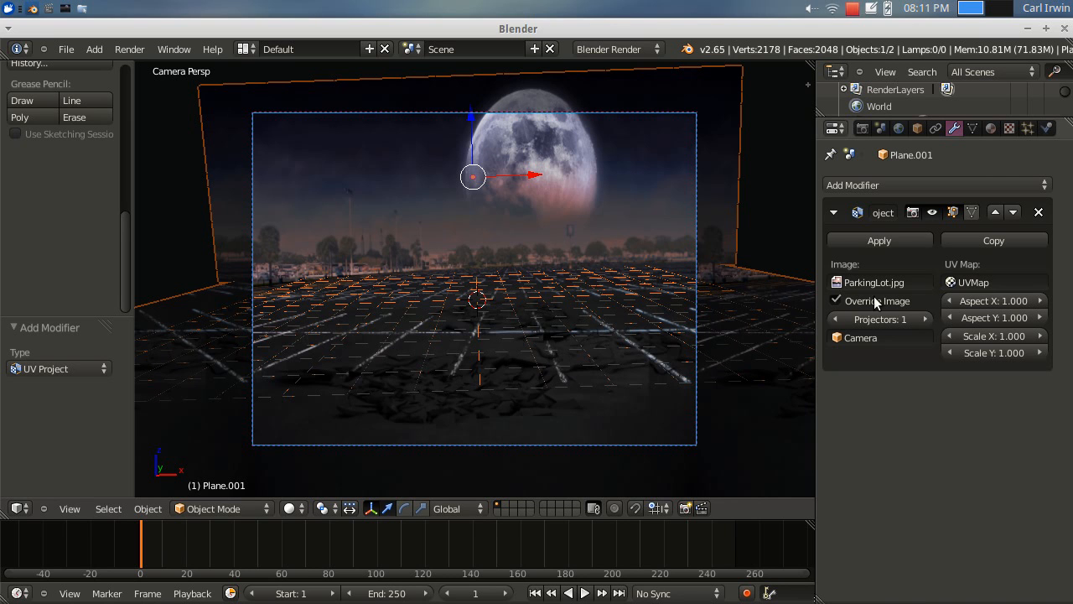
Remove the UV Project modifier from the plane mesh
click(1038, 213)
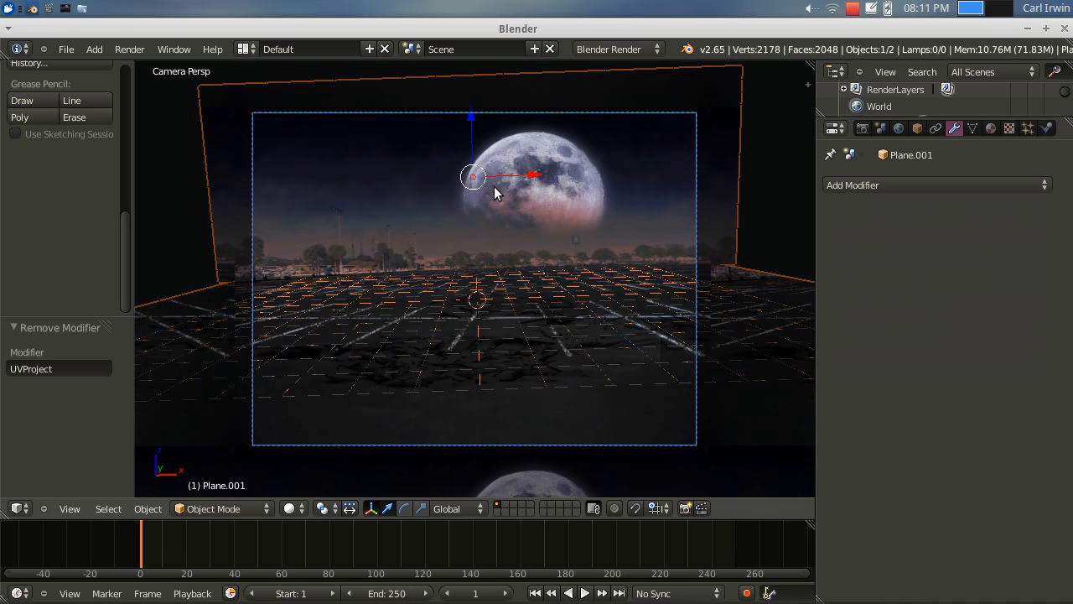
scroll(118, 229, up, 5)
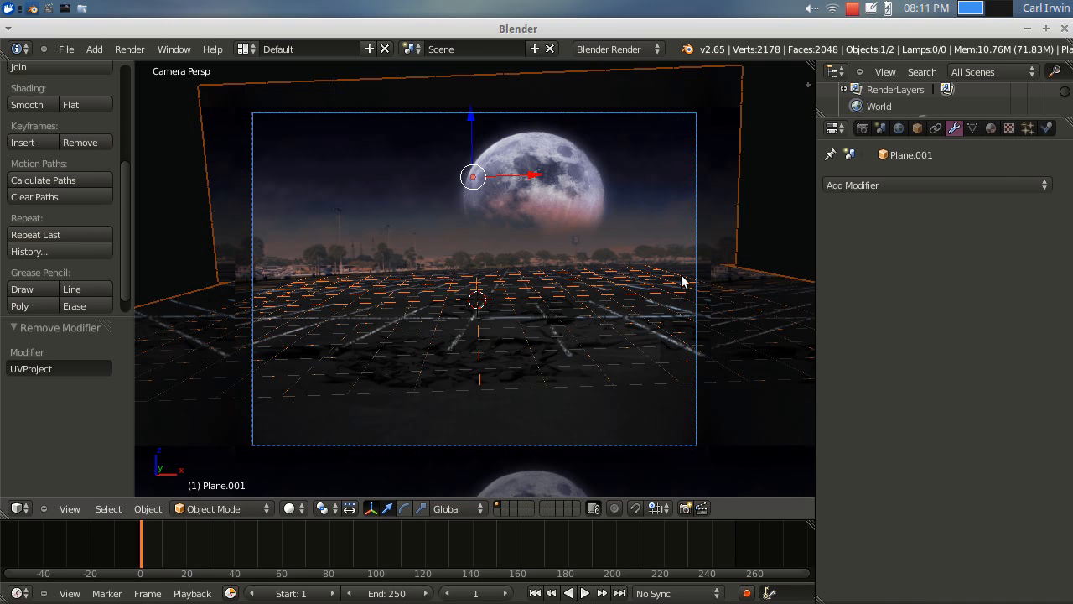
Open the horizontal render resolution for editing in the scene's render dimensions
click(861, 128)
click(890, 334)
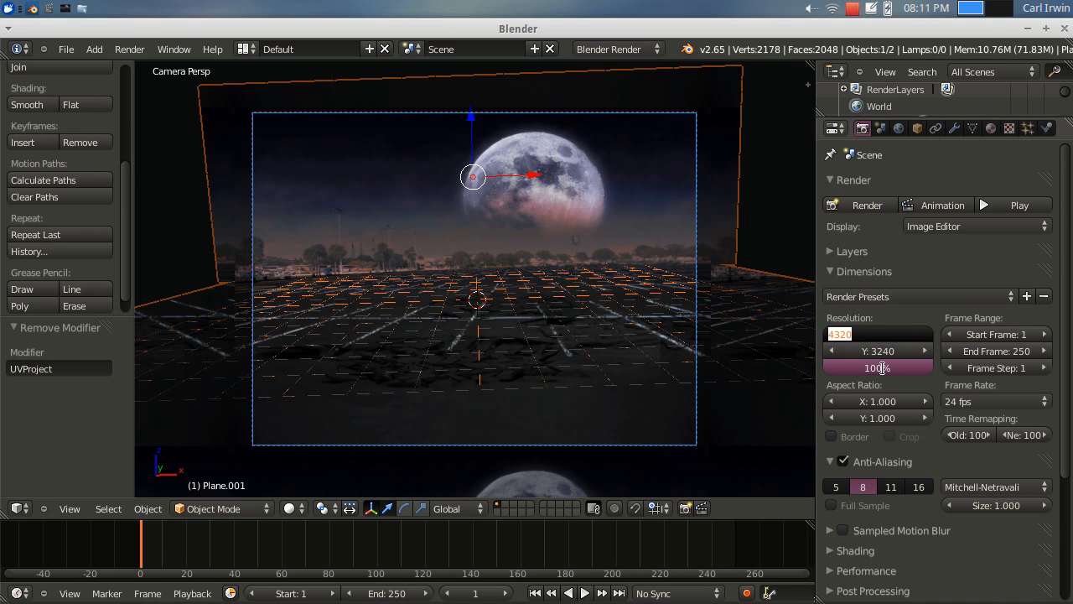
Set the render resolution to 1280 by 720
text(1280)
key(Tab)
text(720)
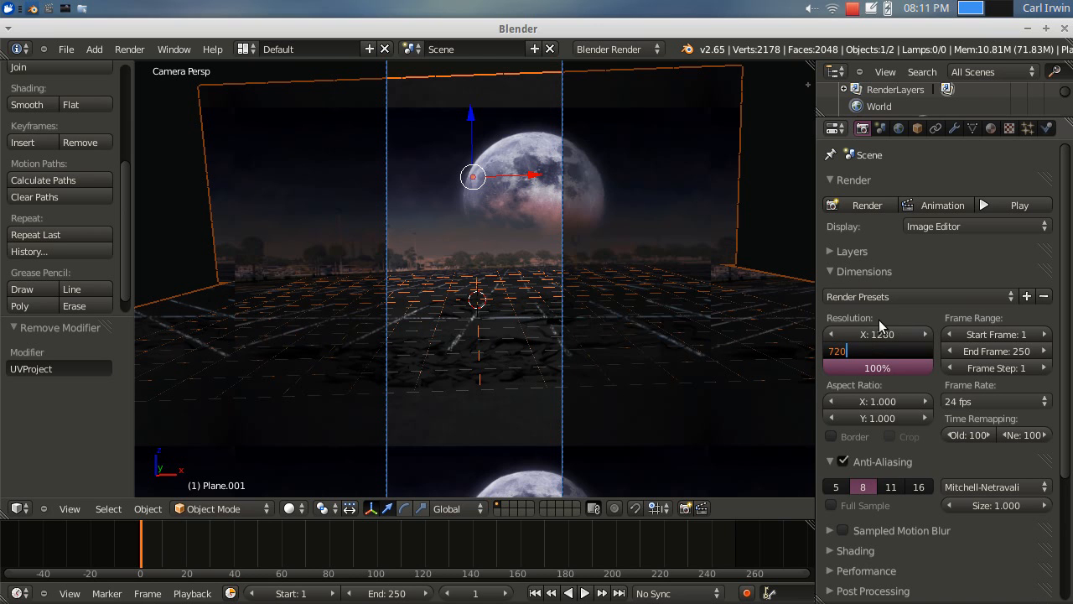
key(Return)
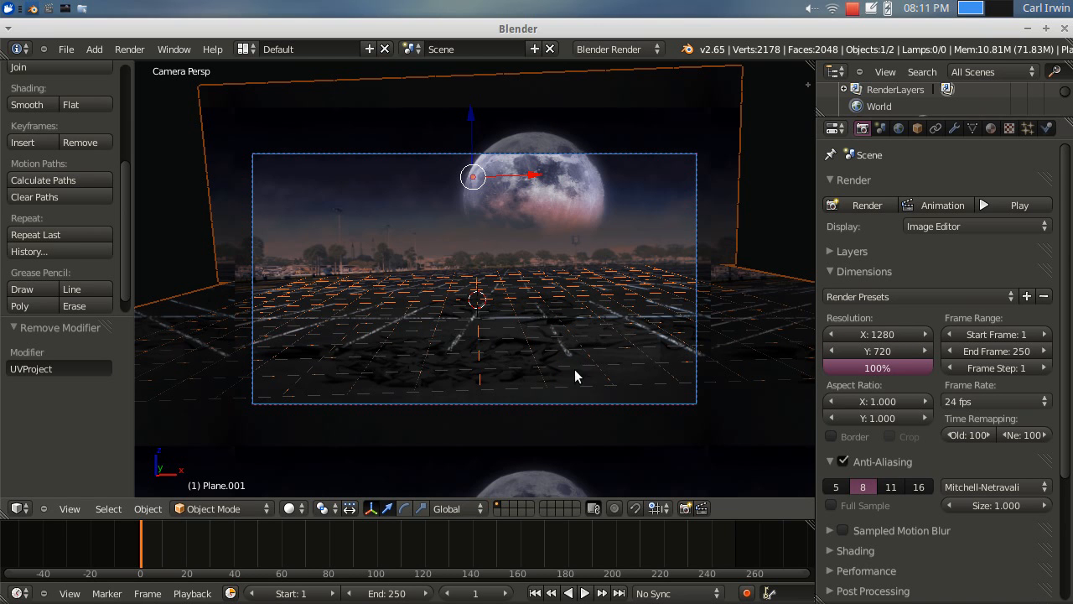
Select the camera and move it forward about 1.055 units along the global Y axis
middle_drag(635, 376, 564, 399)
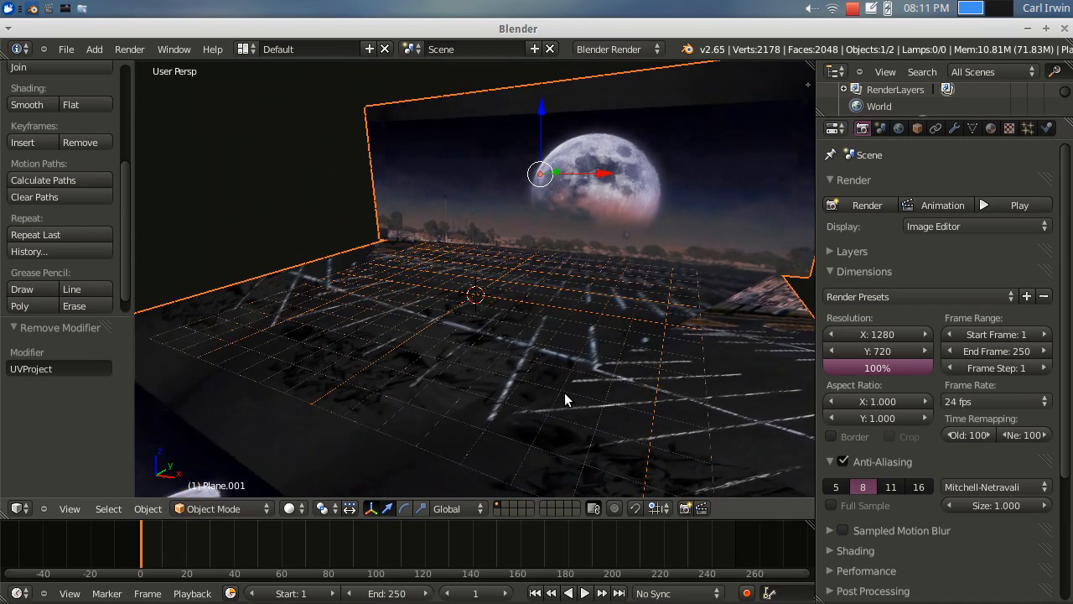
click(44, 508)
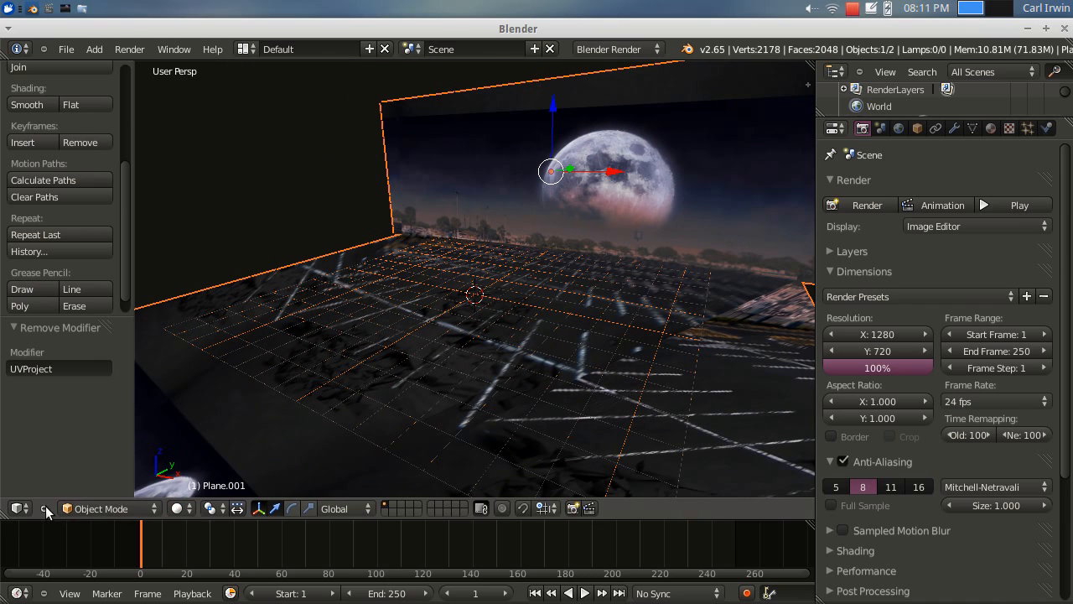
click(44, 509)
click(70, 508)
click(102, 453)
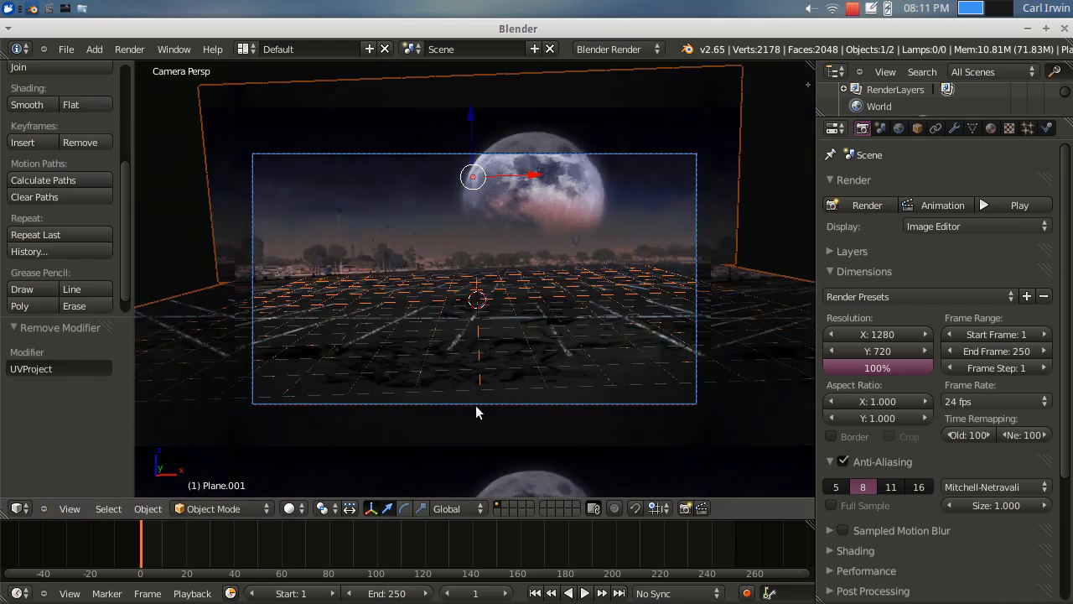
right_click(693, 394)
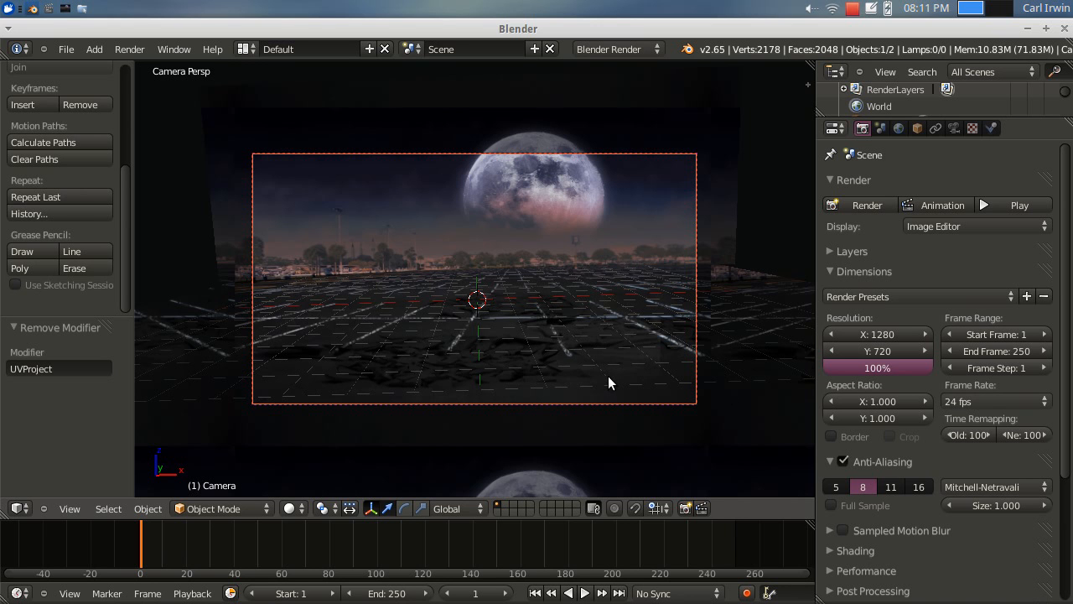
key(g)
key(y)
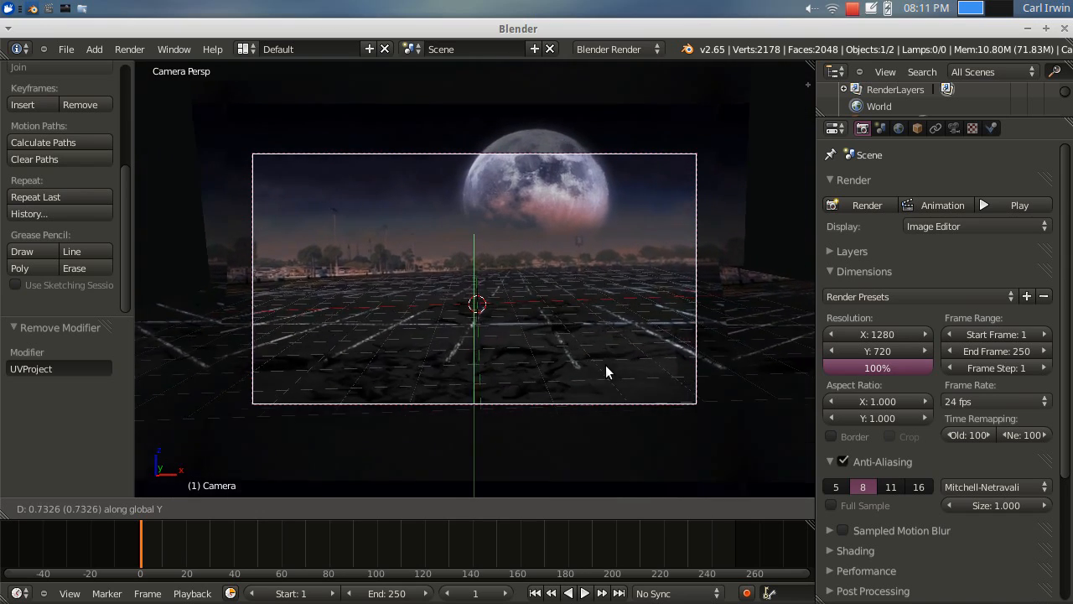
click(603, 367)
Examine the projected parking lot and moon backdrop from several angles and through the camera
middle_drag(715, 357, 501, 428)
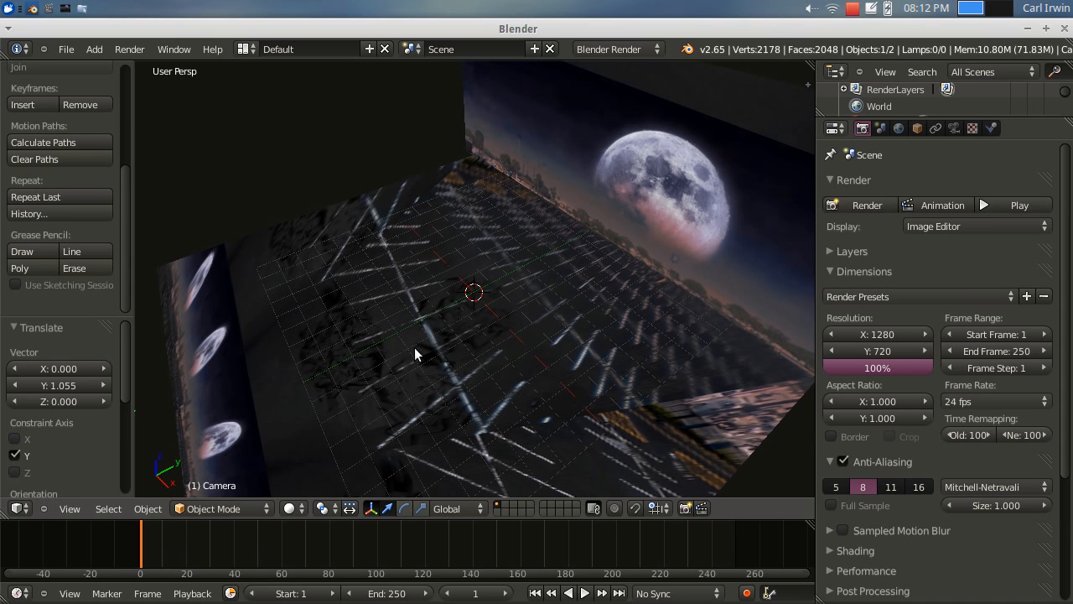
scroll(285, 383, down, 3)
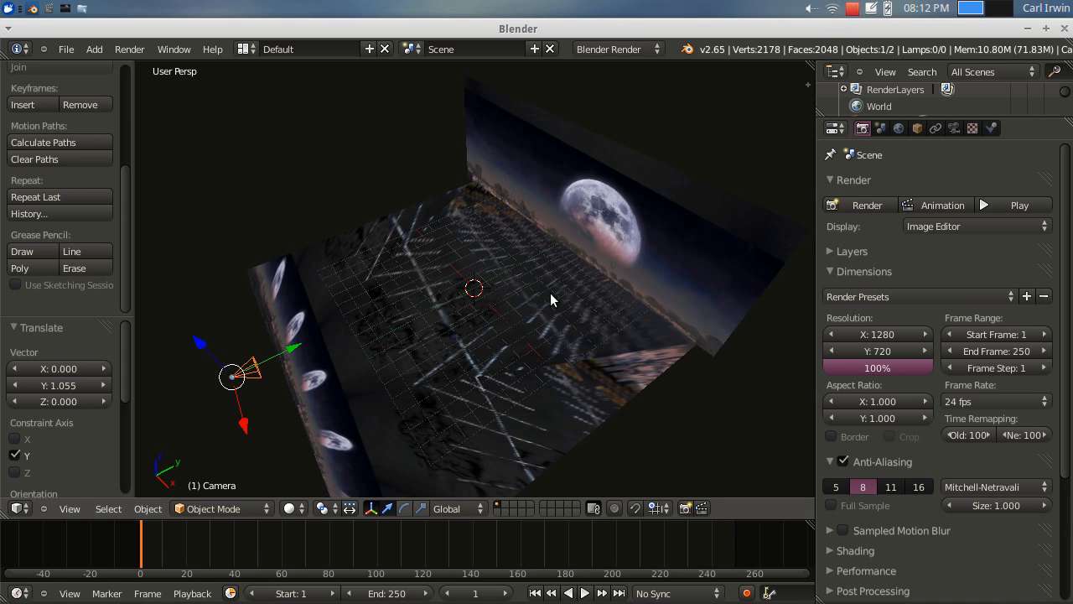
click(72, 508)
click(86, 452)
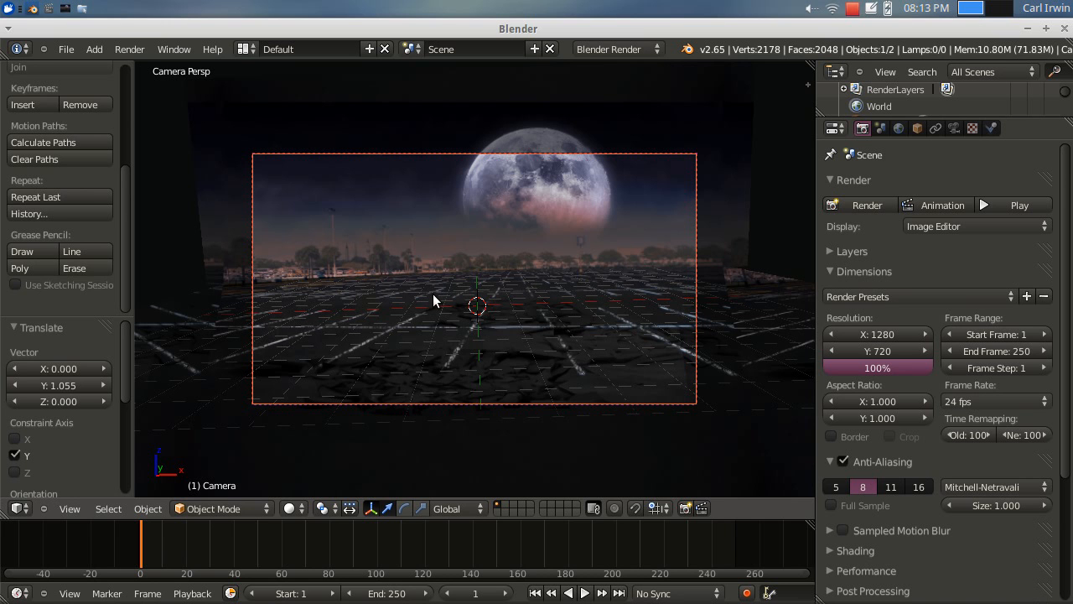
middle_drag(636, 307, 548, 326)
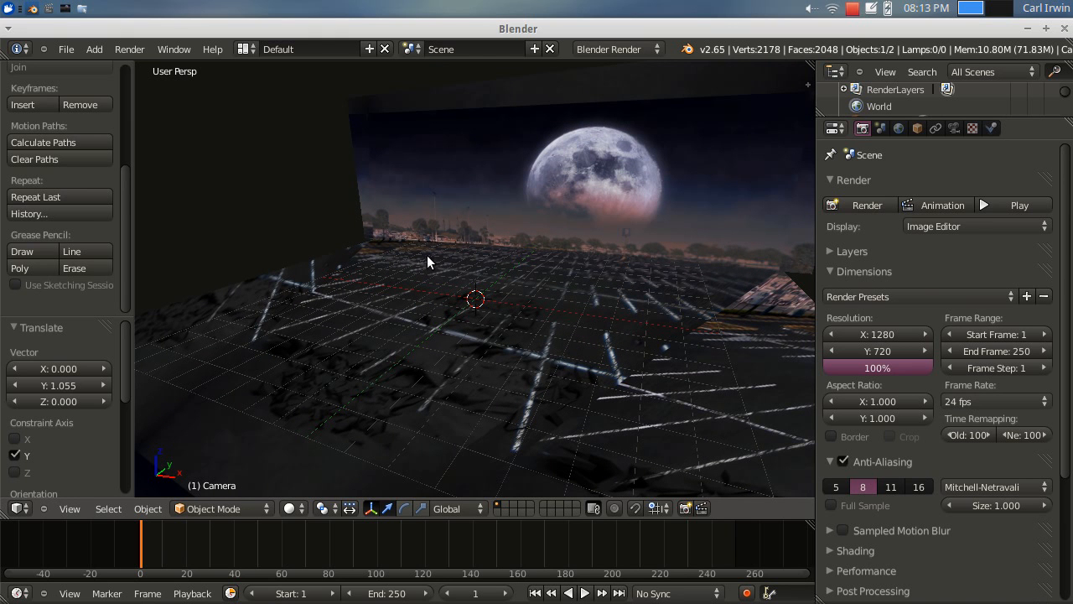
middle_drag(488, 292, 532, 295)
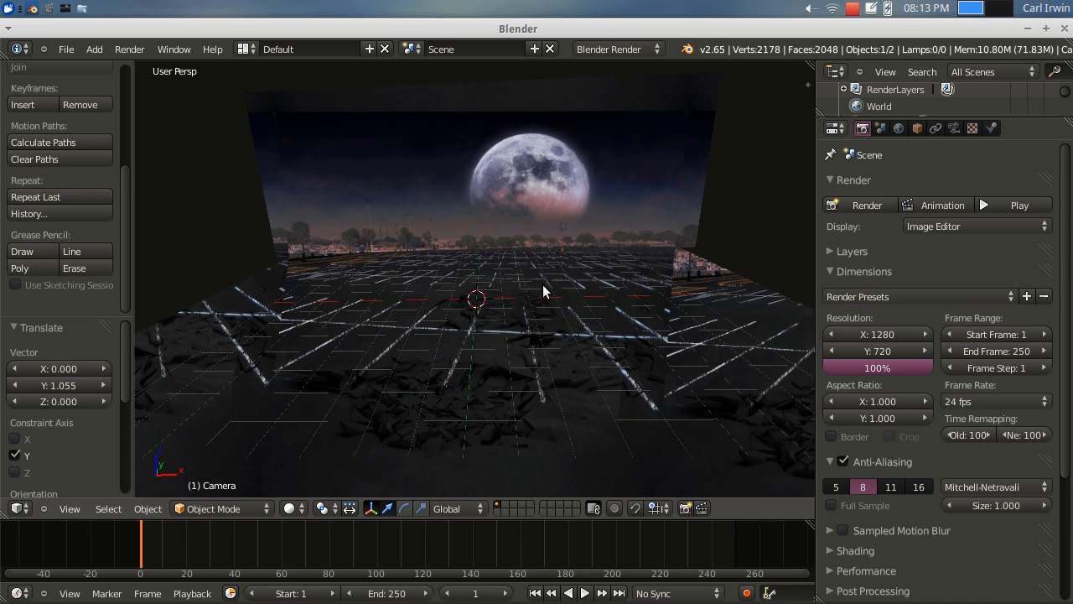
middle_drag(545, 315, 490, 339)
middle_drag(591, 351, 551, 409)
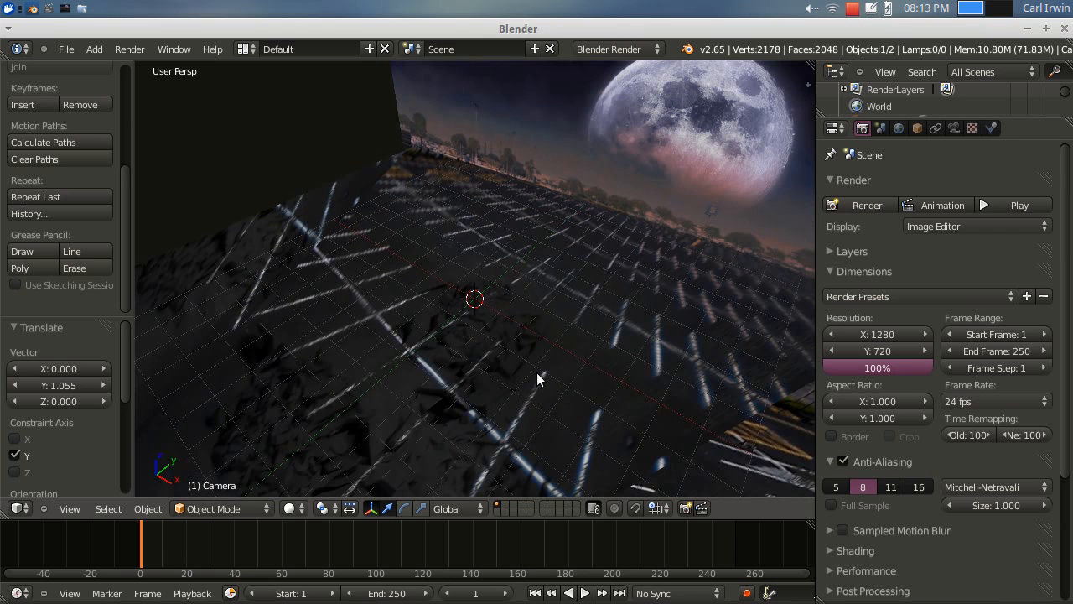
click(79, 510)
click(151, 458)
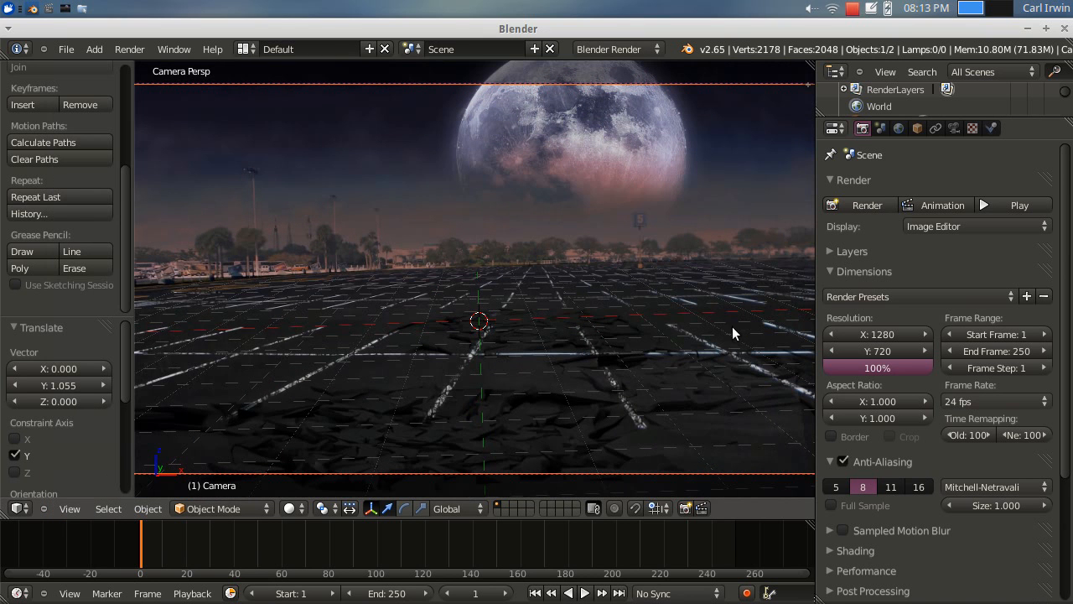
scroll(305, 373, down, 2)
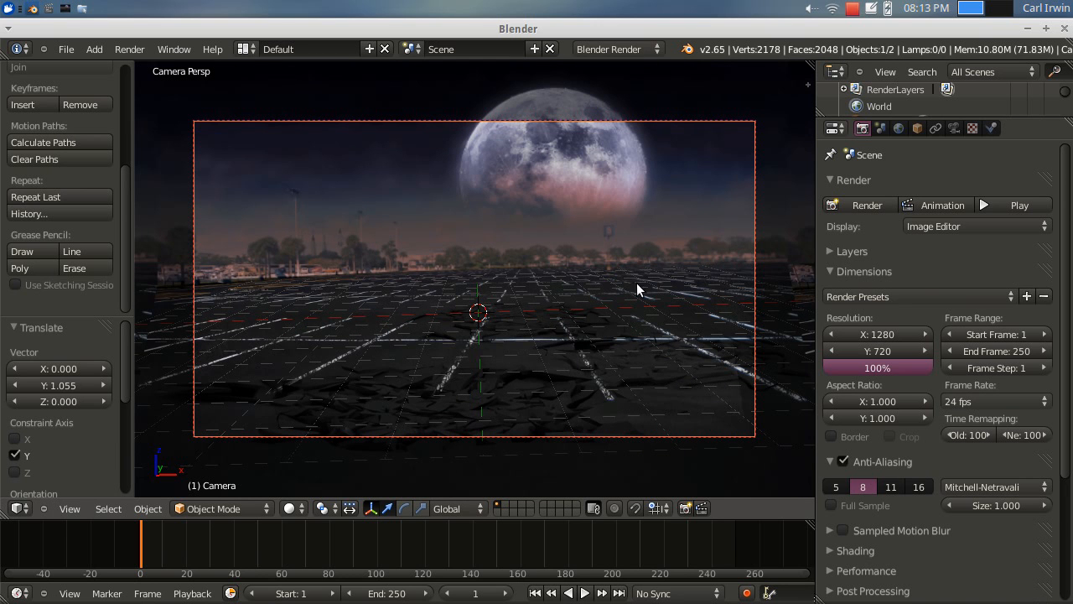
scroll(624, 350, down, 1)
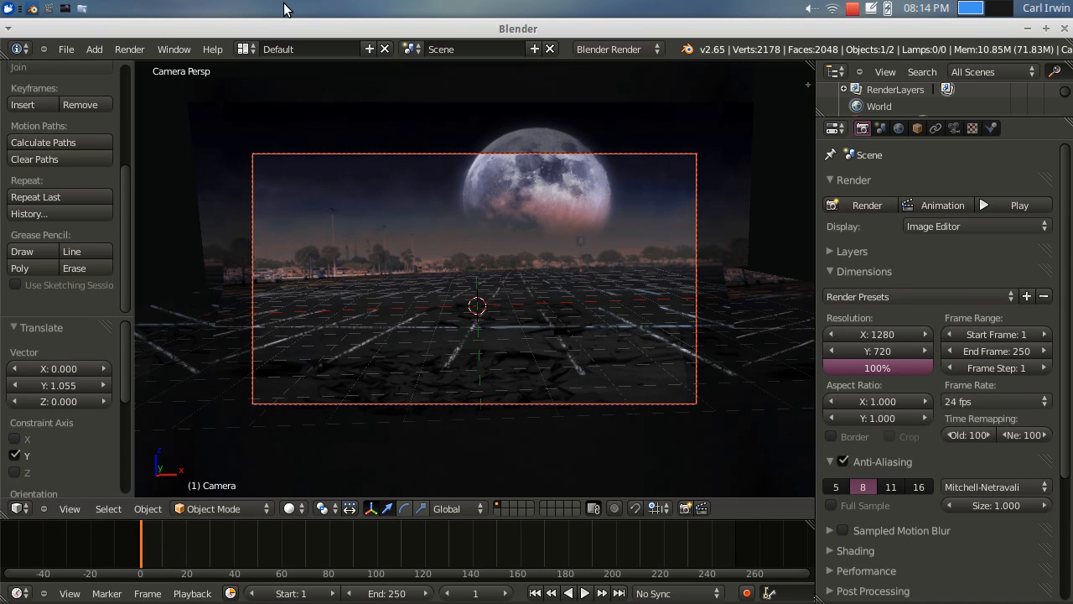
Open the recent file parkinglot.blend
click(66, 49)
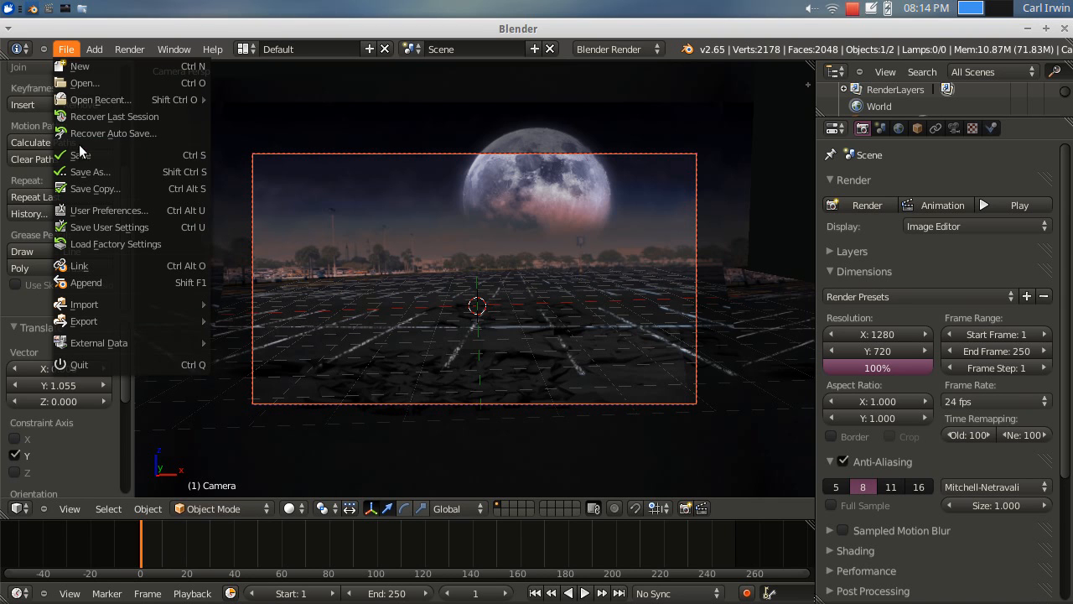
click(81, 156)
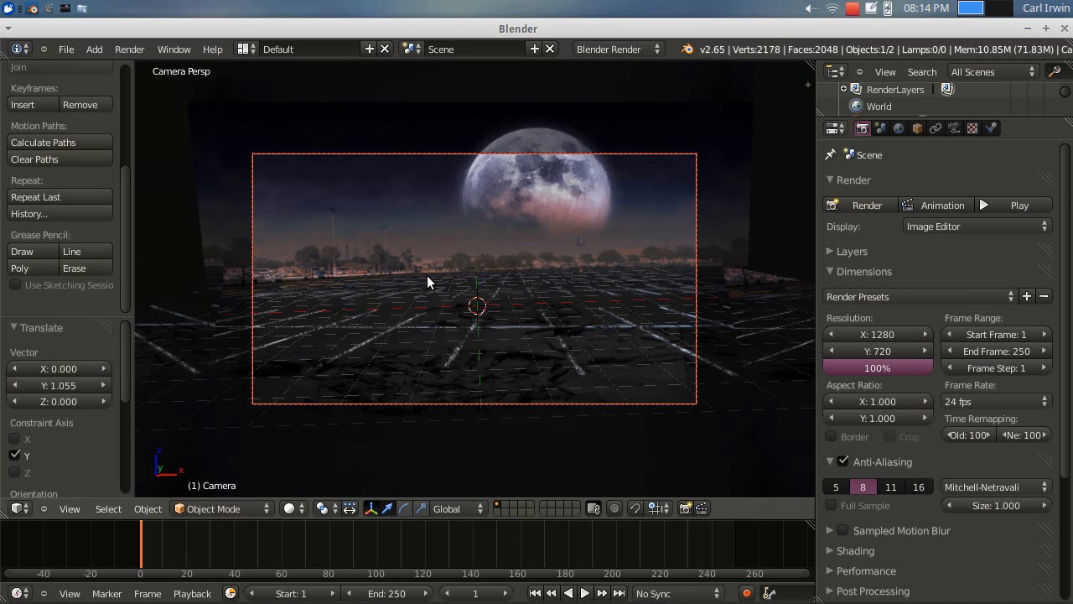
click(66, 49)
mouse_move(100, 99)
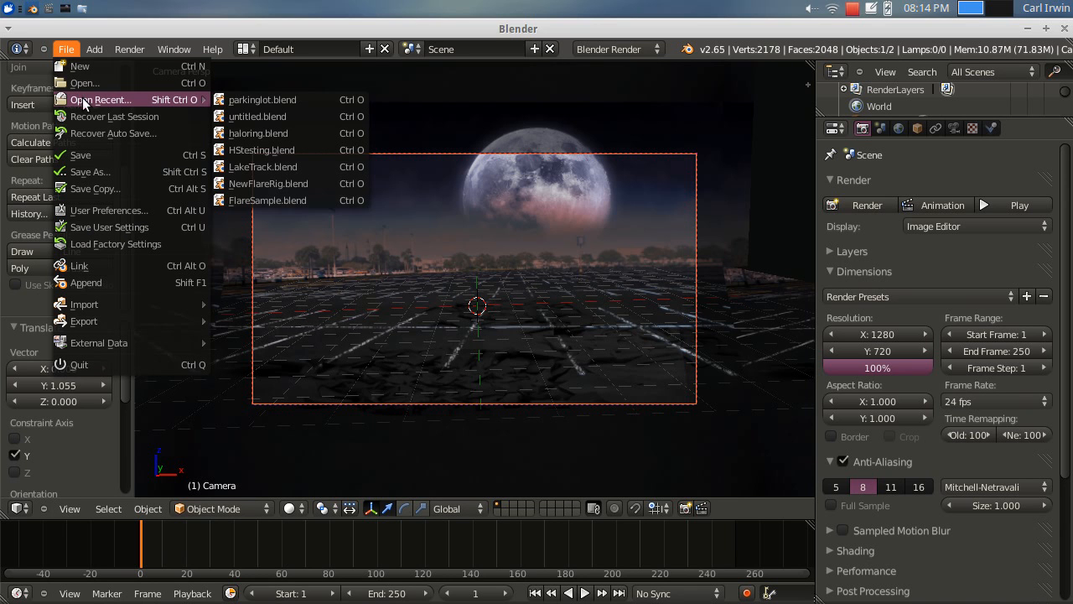
click(248, 100)
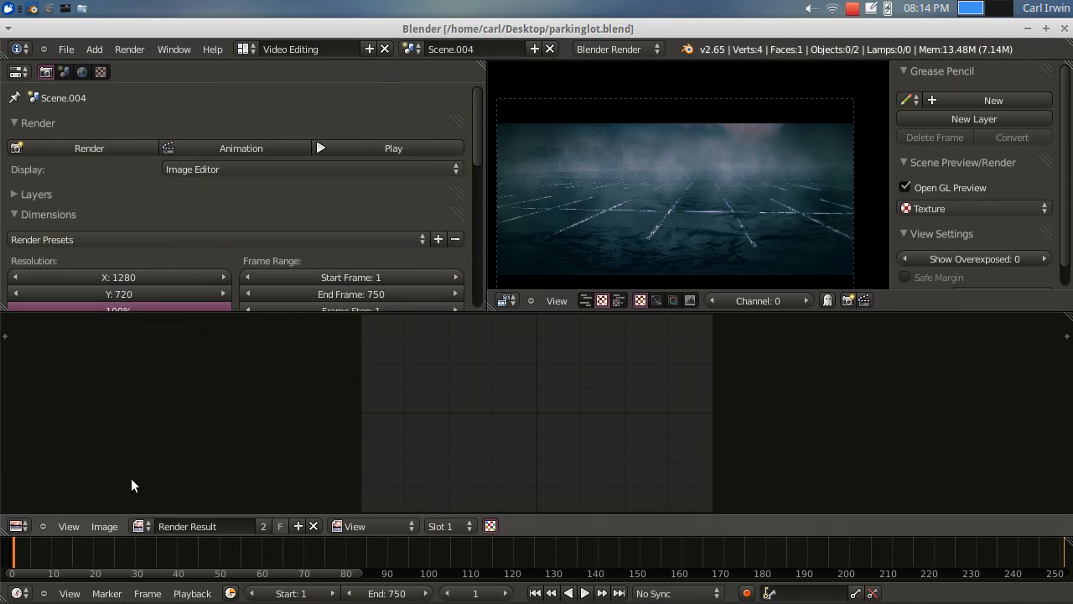
Switch the render result area to the Video Sequence Editor
click(18, 525)
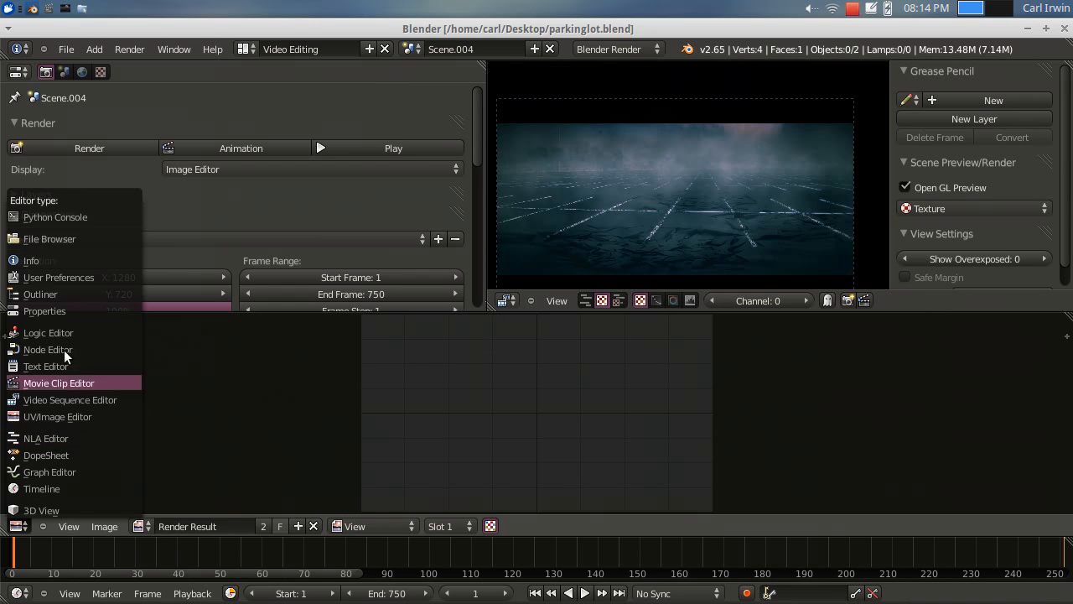
click(77, 399)
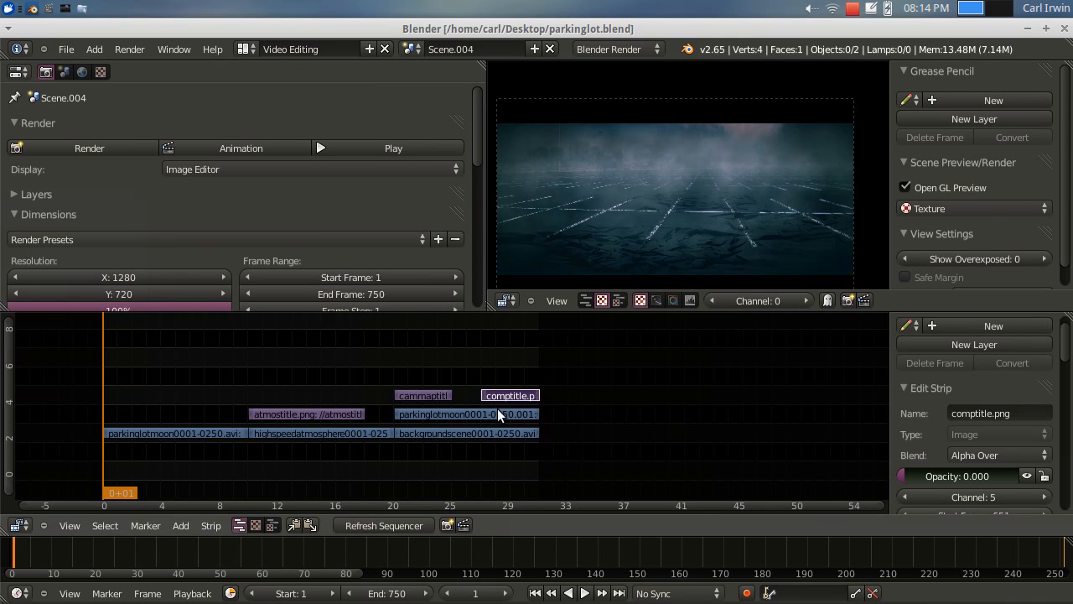
scroll(707, 178, down, 1)
middle_drag(707, 179, 713, 158)
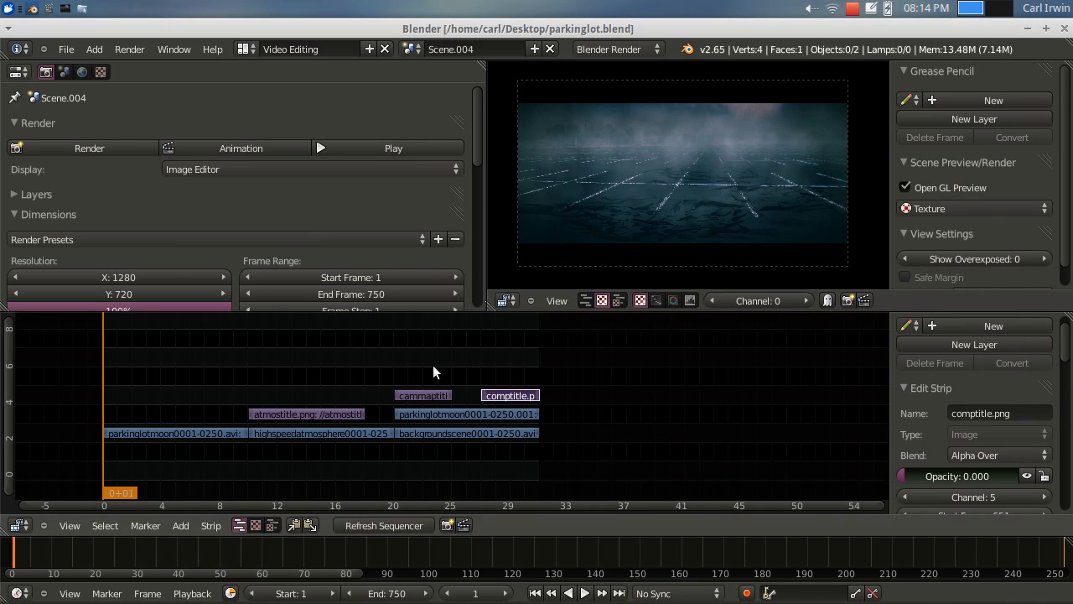
Switch to the Default screen layout and merge the image editor area into the 3D view
click(246, 48)
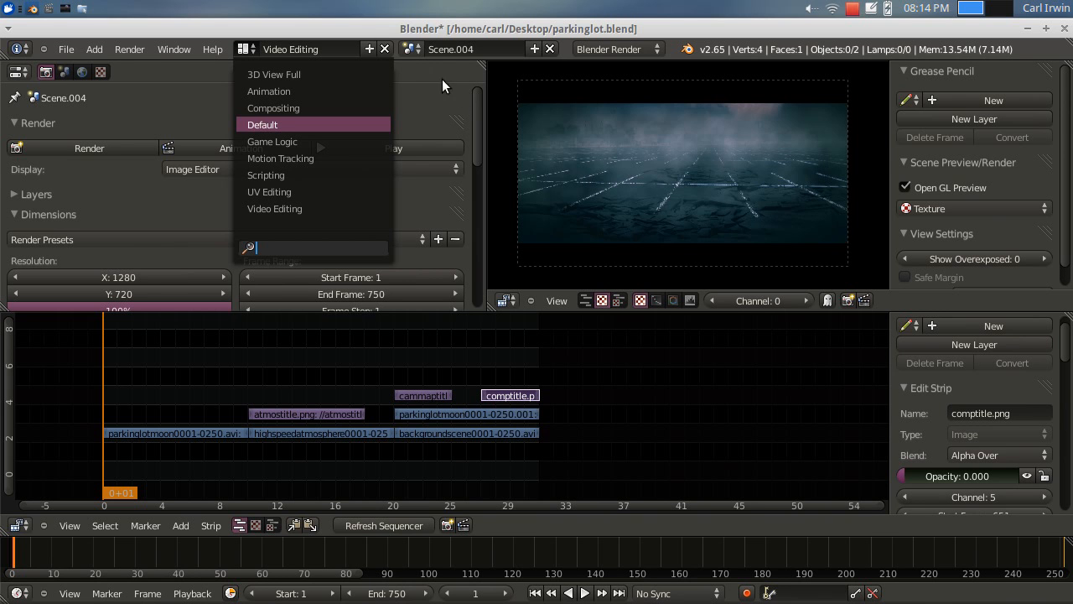
key(Return)
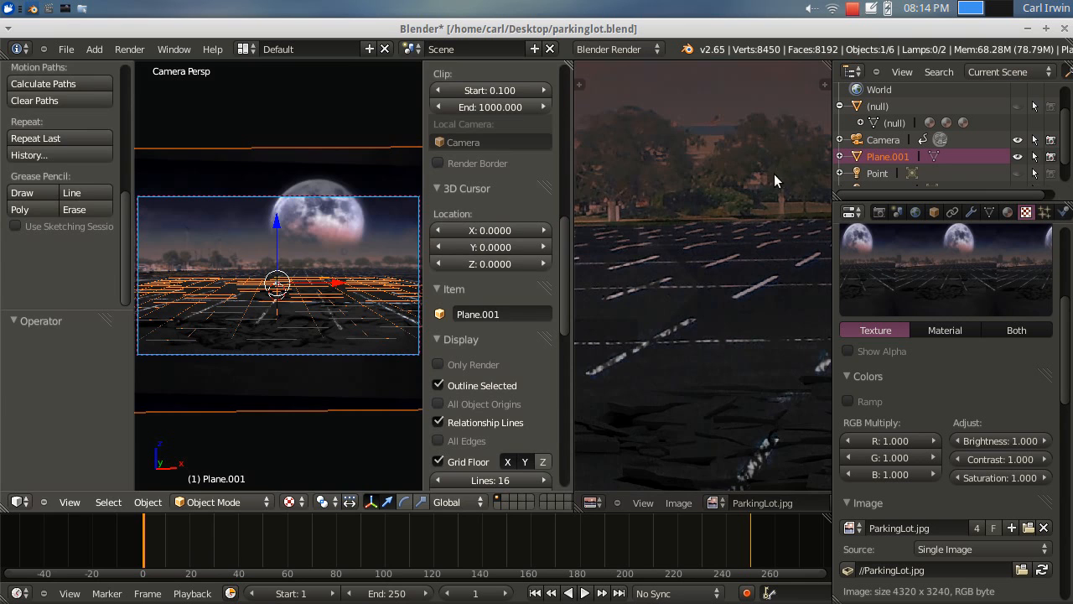
drag(576, 63, 593, 76)
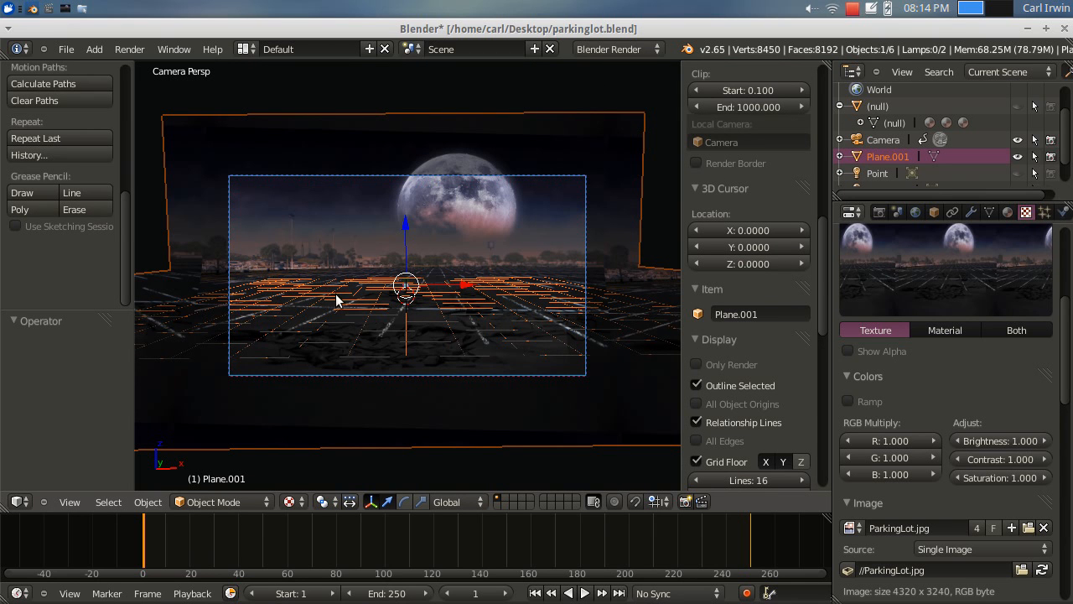
Enlarge the outliner and unhide the (null) mesh object in the 3D view
middle_drag(514, 436, 442, 330)
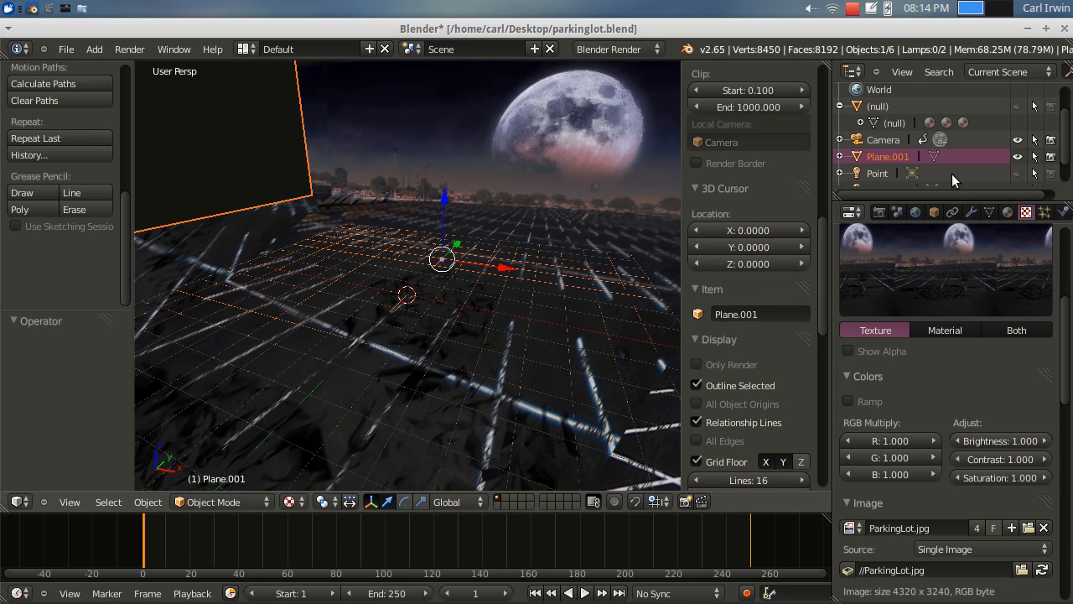
drag(978, 190, 979, 306)
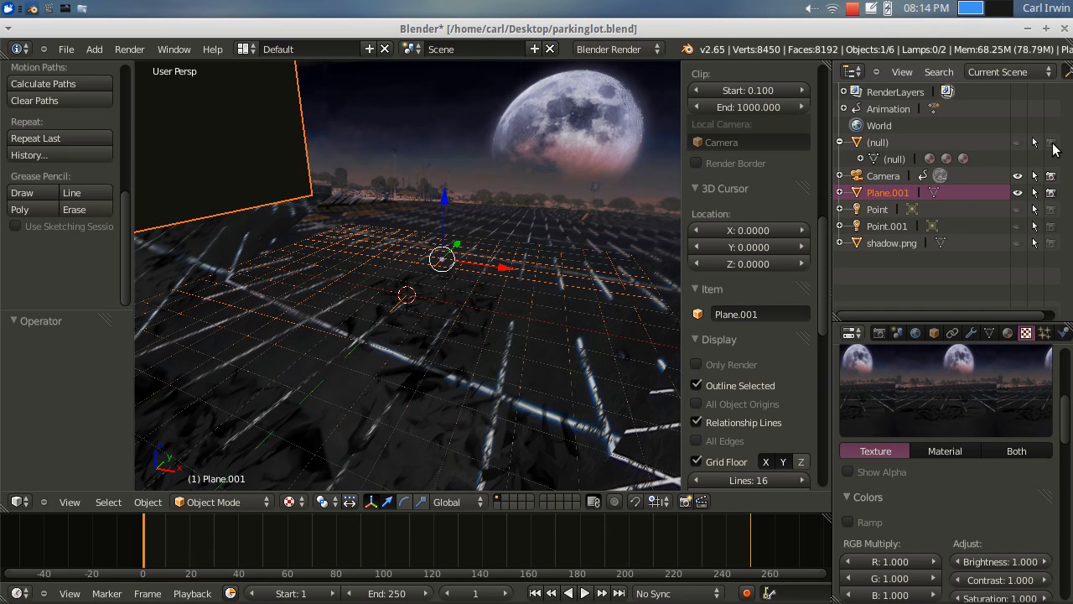
click(1016, 143)
key(KP_Decimal)
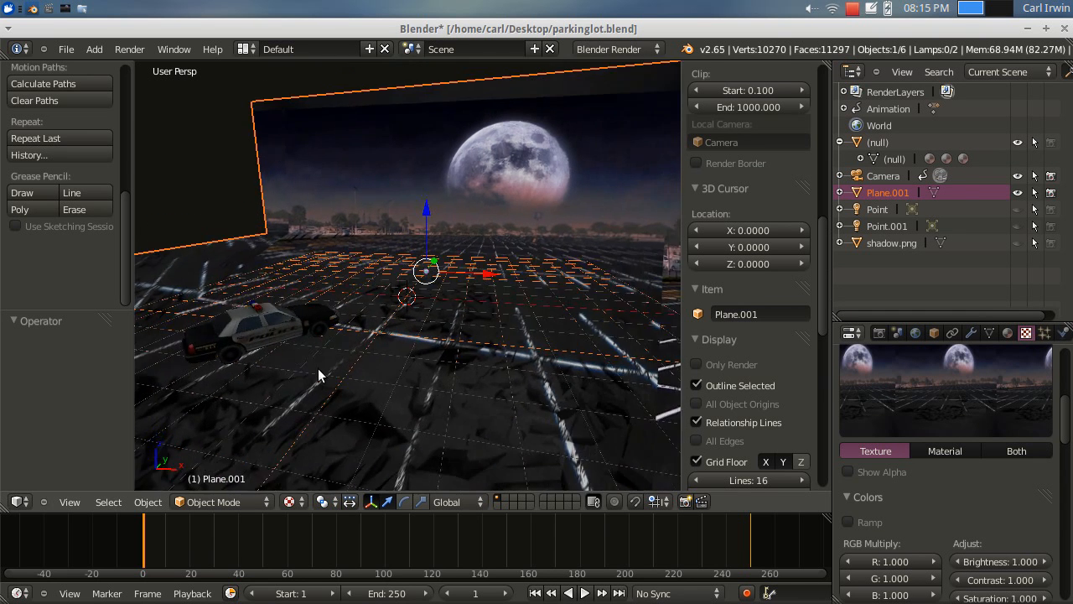
Unhide the shadow.png object and inspect the police car scene through the camera and from other angles
middle_drag(326, 363, 264, 303)
middle_drag(399, 384, 360, 419)
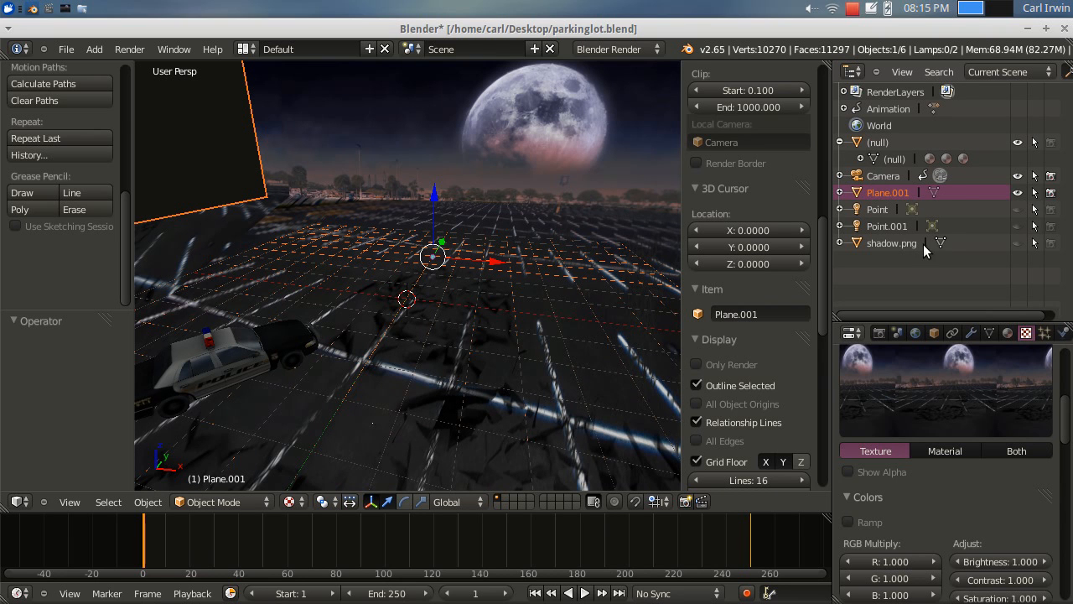
click(1018, 243)
click(62, 502)
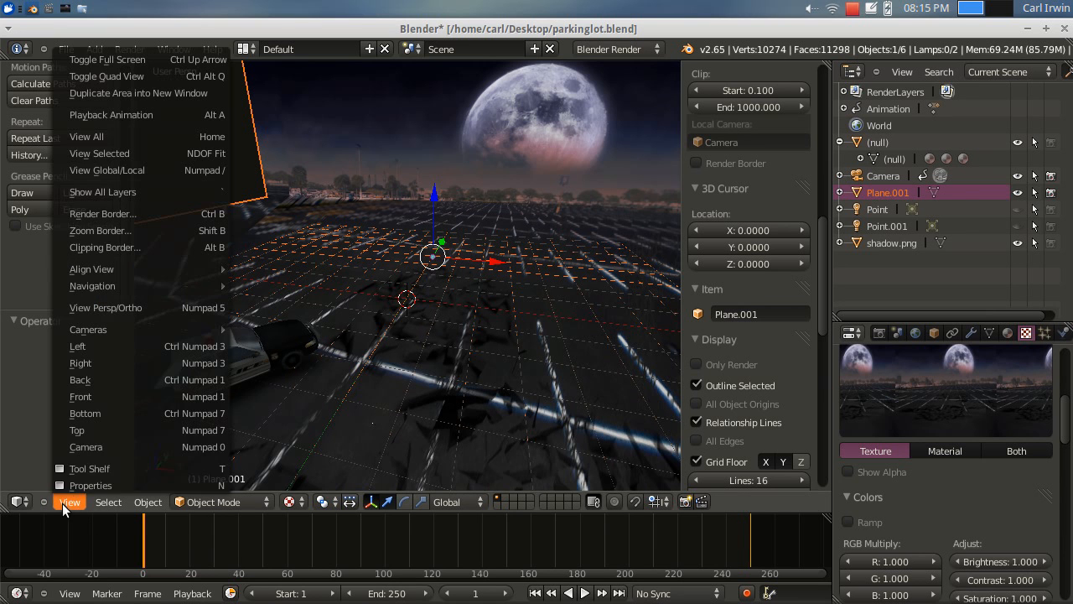
click(94, 450)
scroll(430, 384, up, 4)
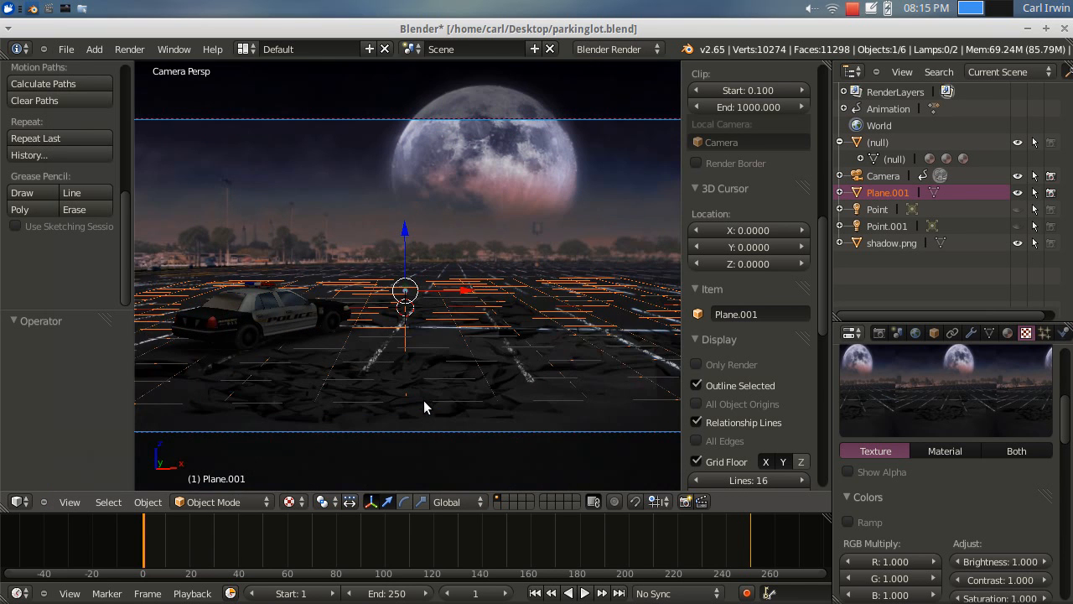
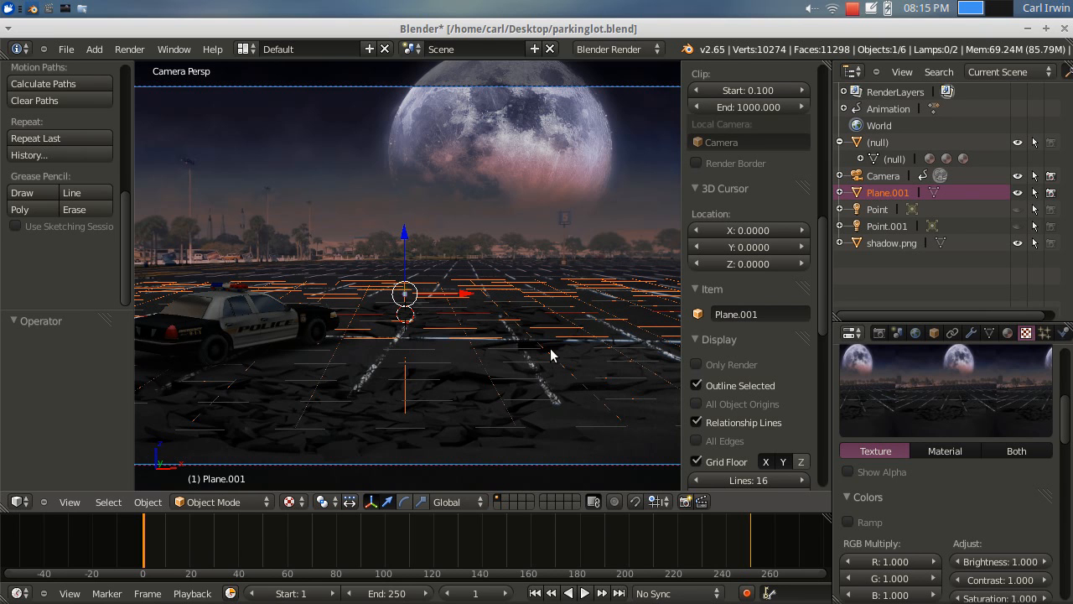
middle_drag(448, 364, 443, 389)
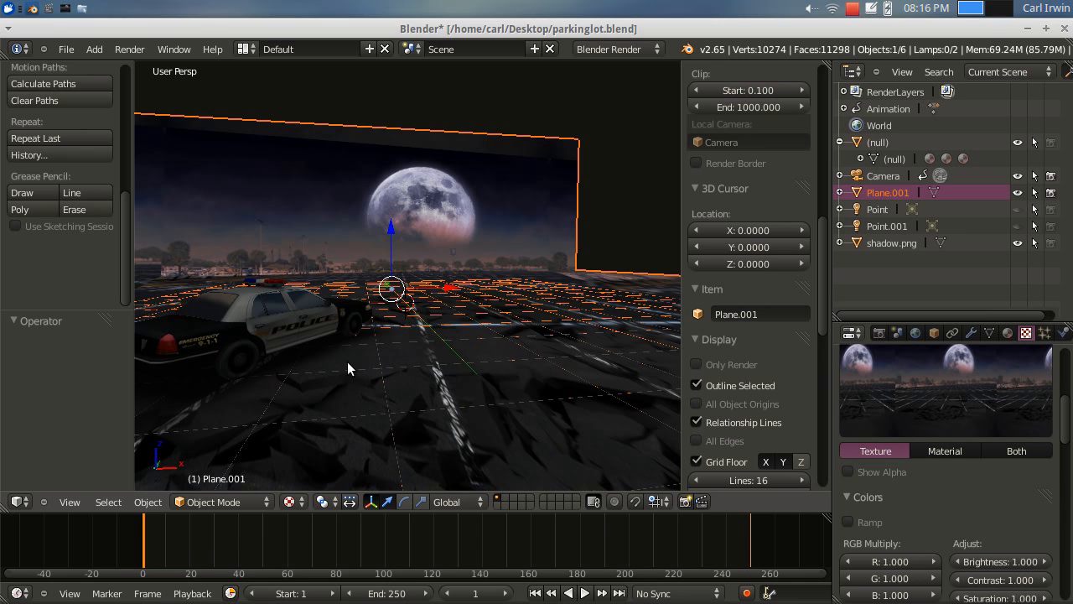
middle_drag(347, 349, 373, 354)
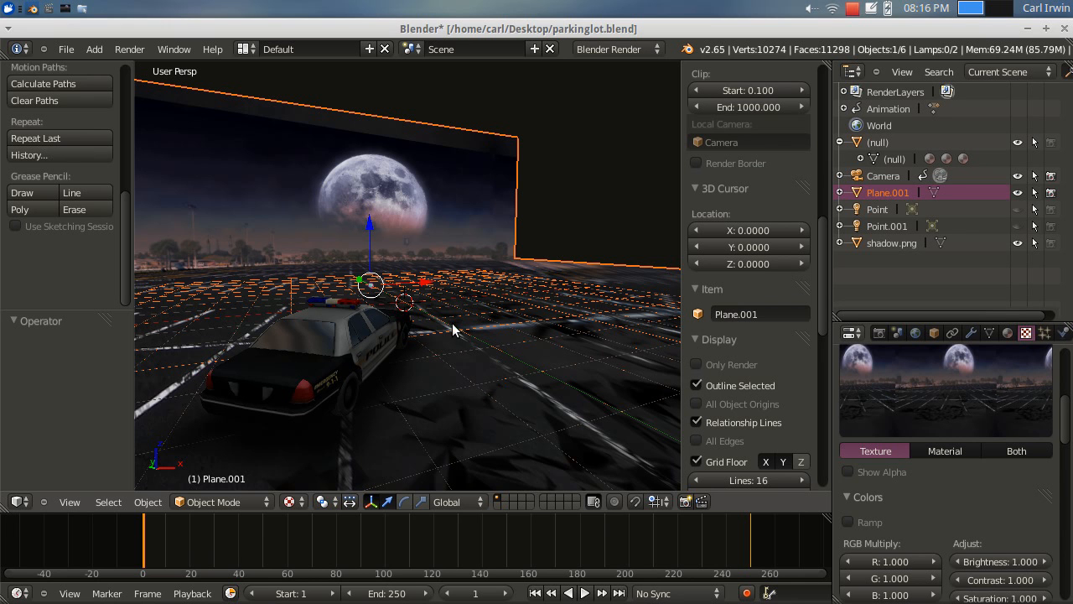
Compare the object display settings of Plane.001 and shadow.png, checking the Transparency option, and view the shadow from several angles
middle_drag(424, 356, 390, 352)
middle_drag(293, 366, 314, 369)
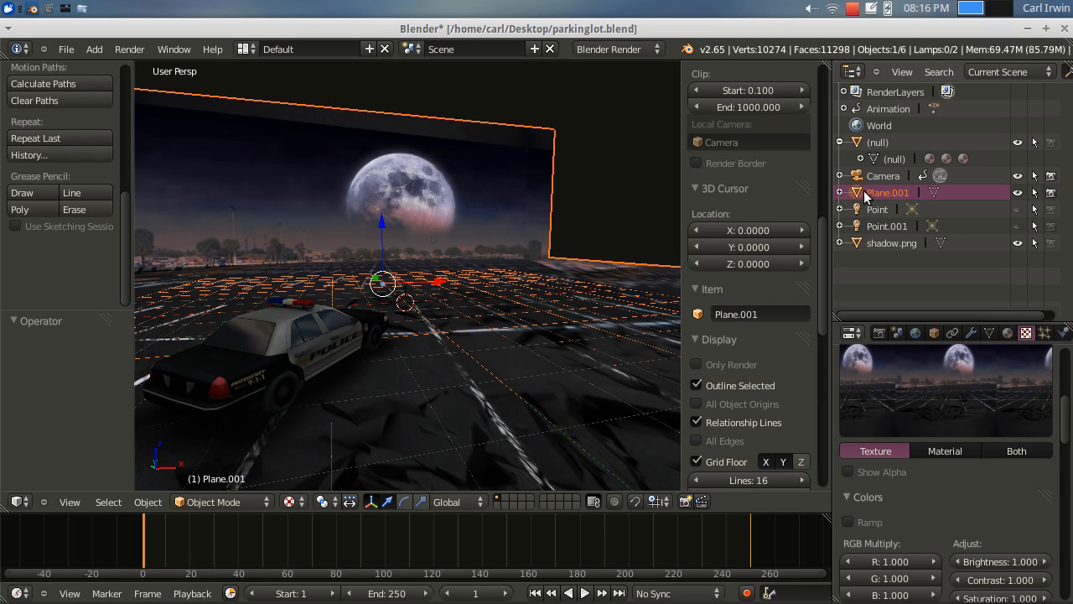
click(934, 333)
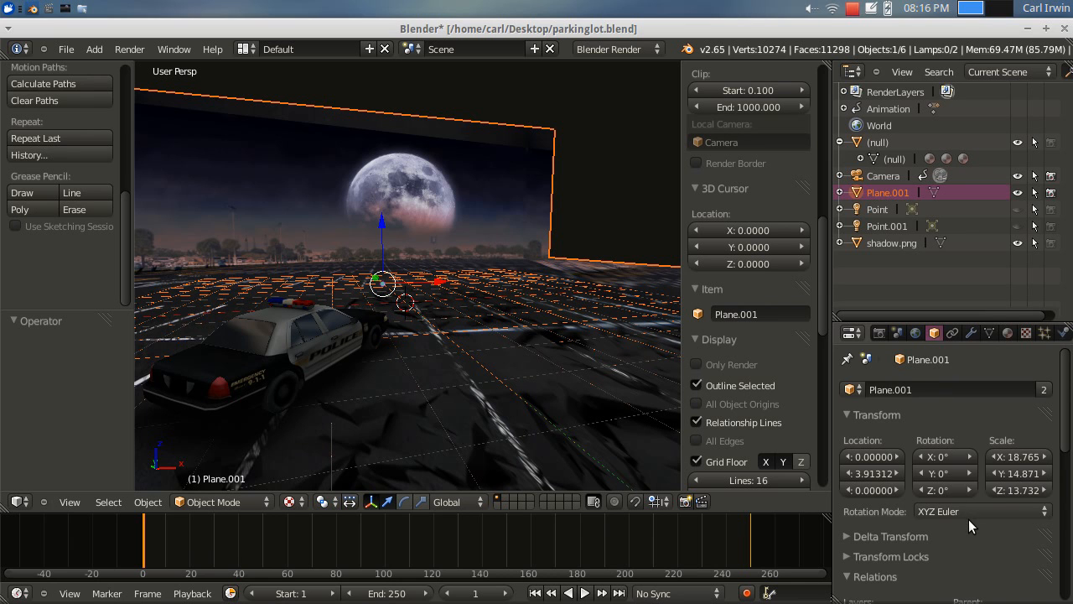
scroll(967, 519, down, 10)
scroll(966, 519, up, 2)
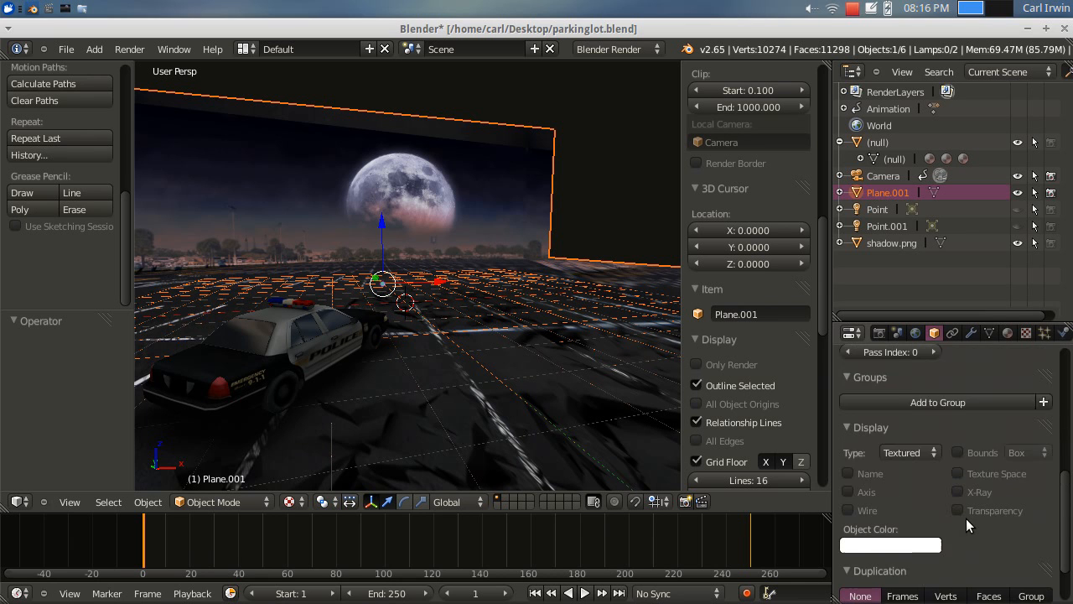
click(891, 244)
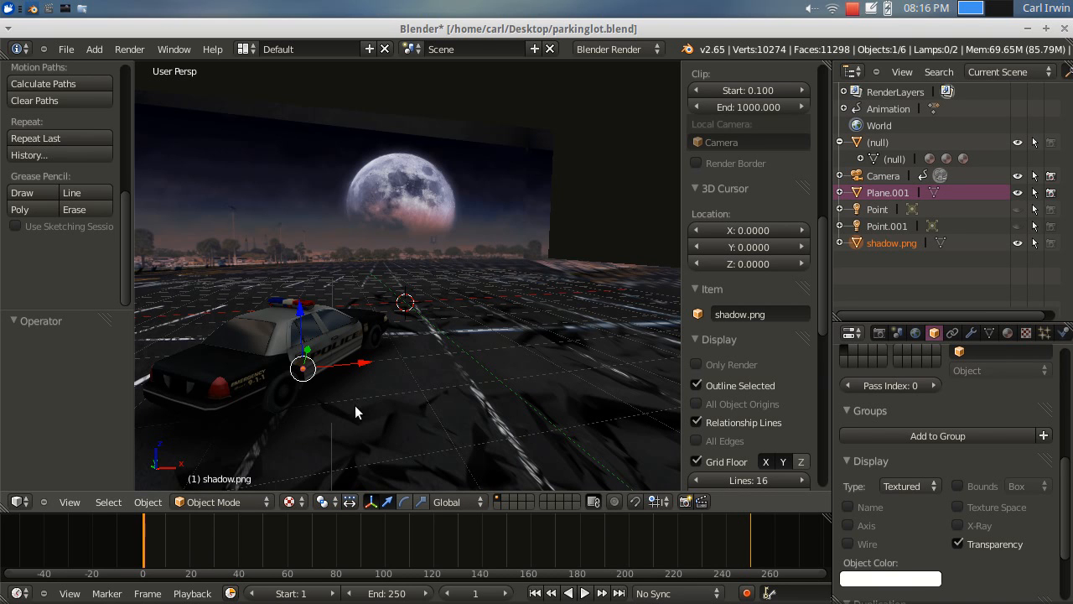
middle_drag(339, 384, 261, 349)
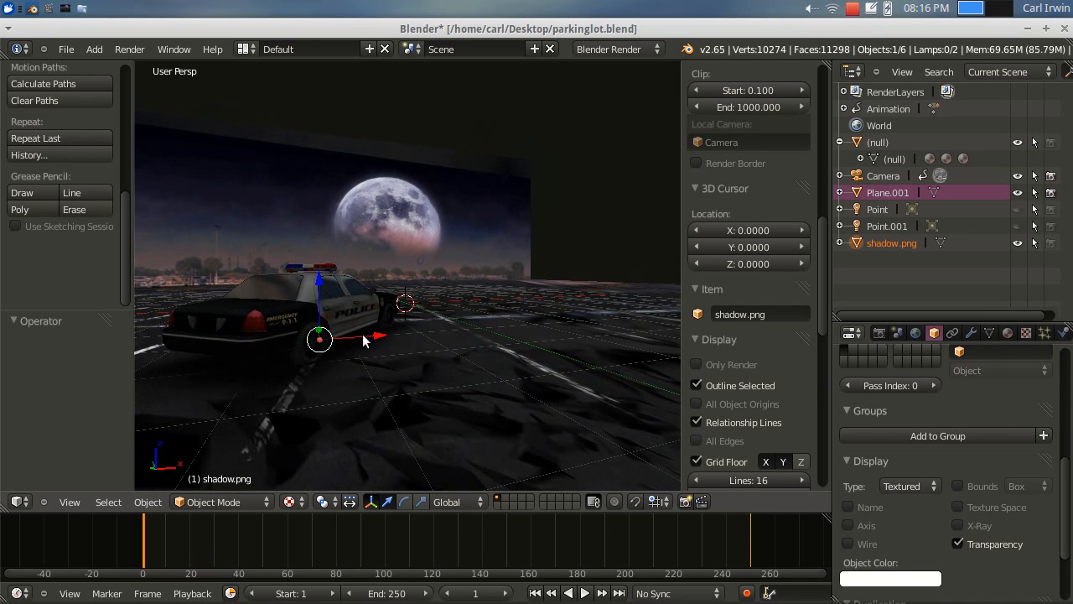
middle_drag(410, 359, 385, 370)
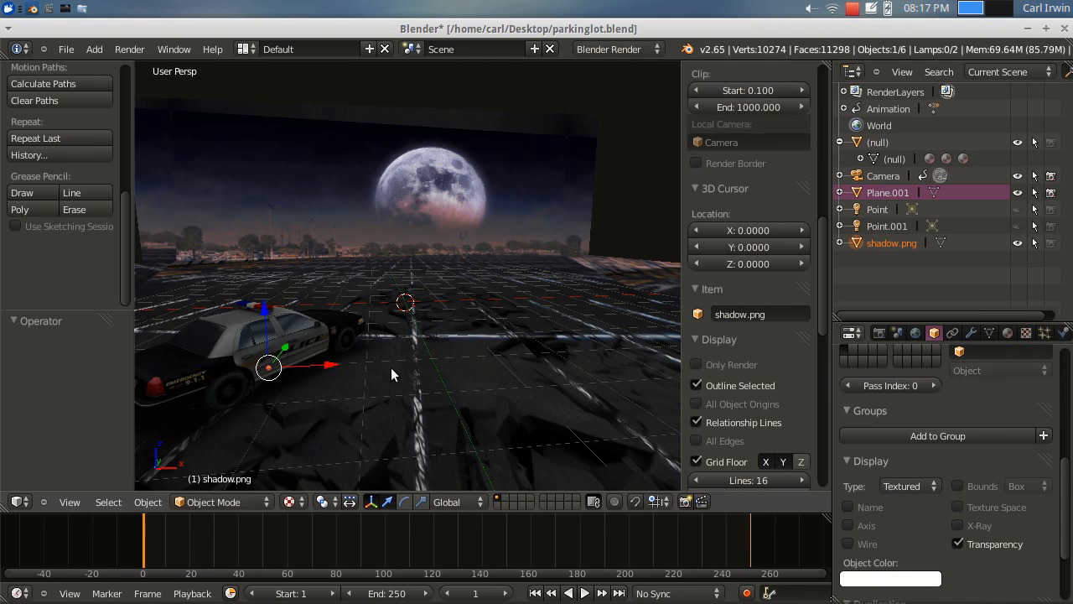
Check the shadow material's Alpha Blend mode under the Blender Game engine and return the engine to Blender Render
click(634, 49)
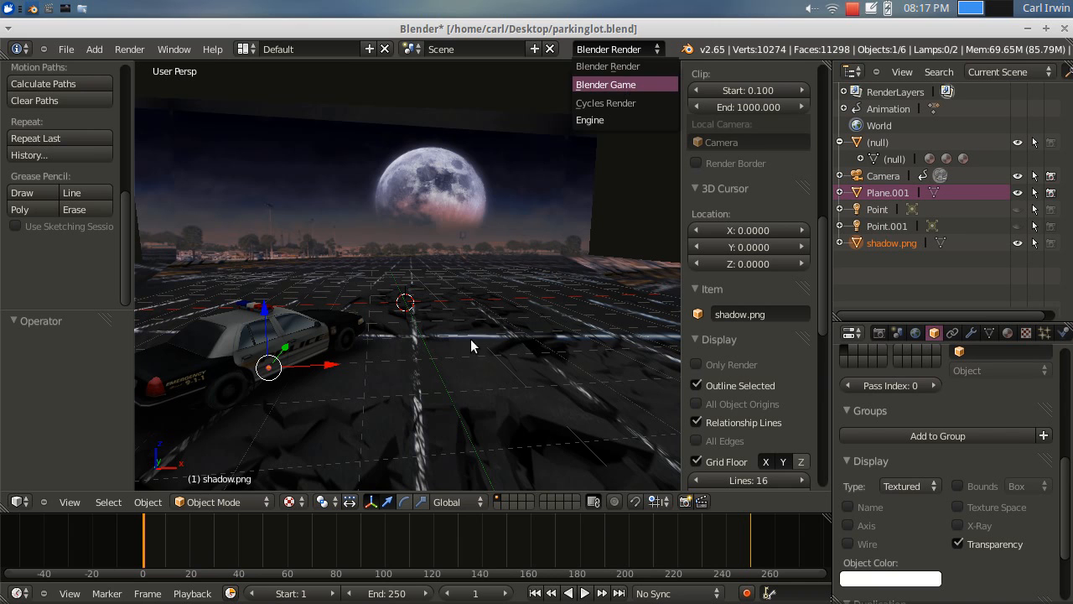
key(Return)
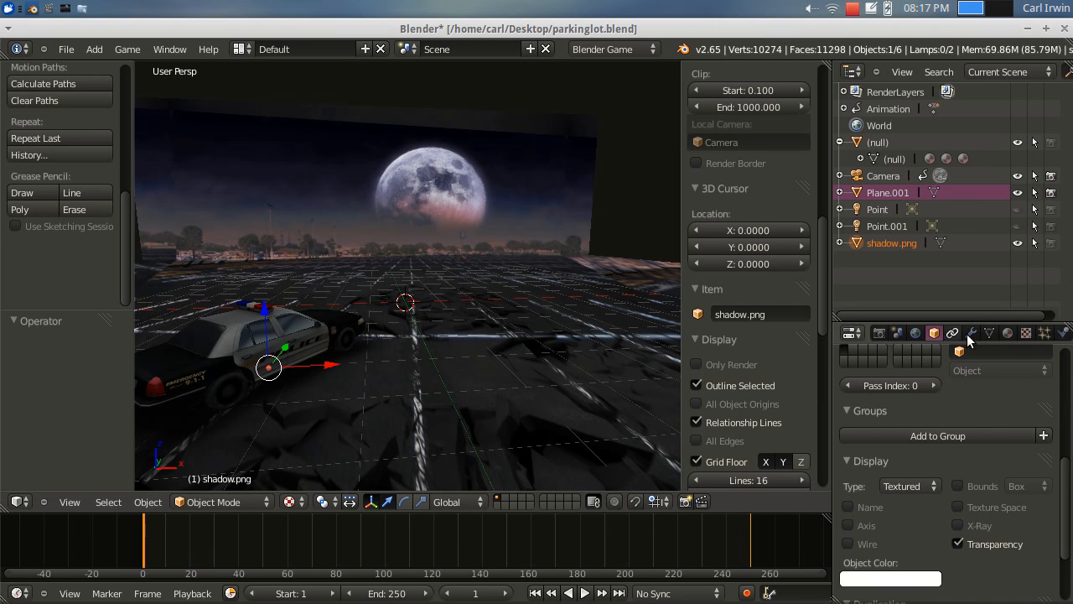
click(1007, 333)
scroll(964, 411, down, 5)
scroll(971, 436, down, 7)
scroll(970, 447, down, 7)
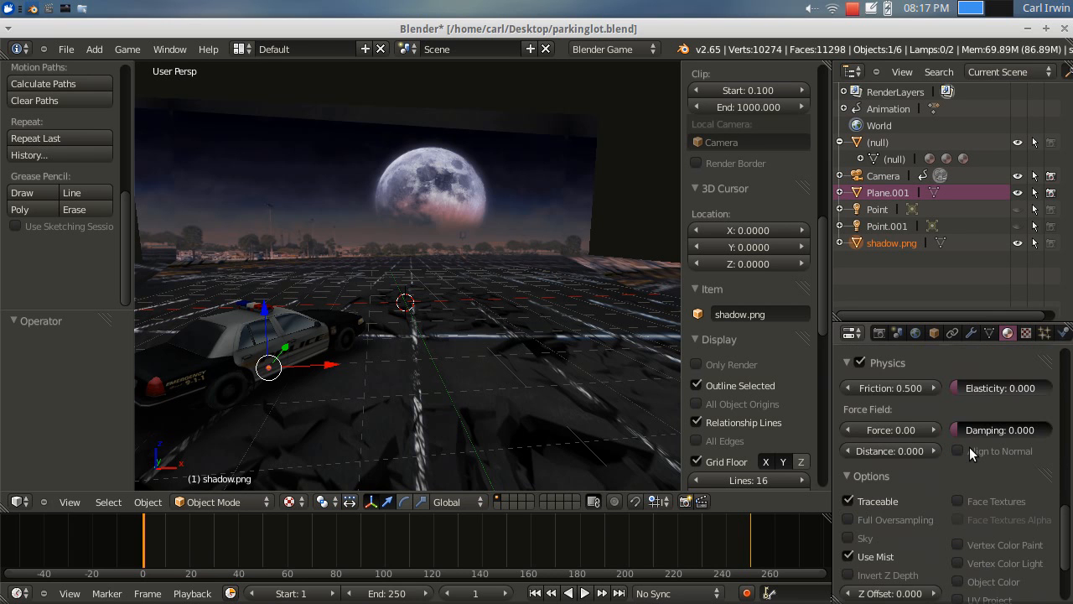
scroll(969, 447, up, 3)
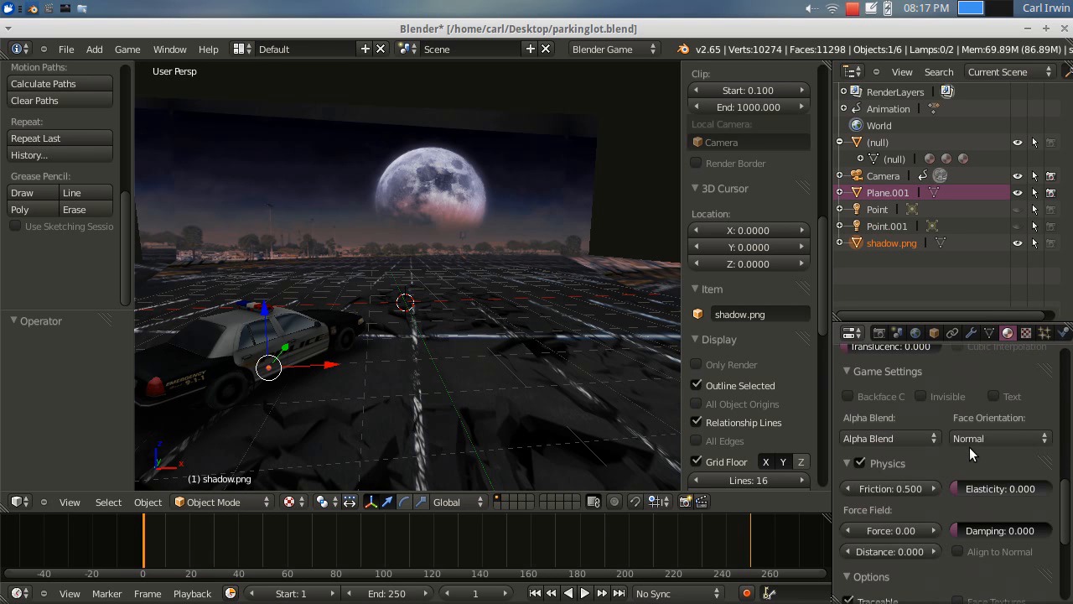
click(904, 435)
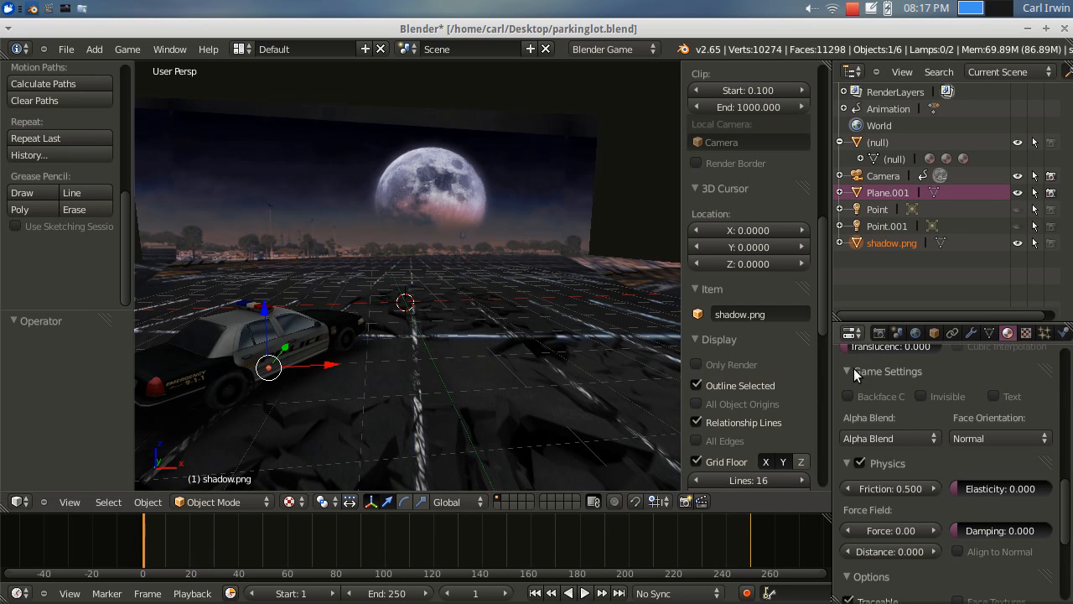
click(882, 439)
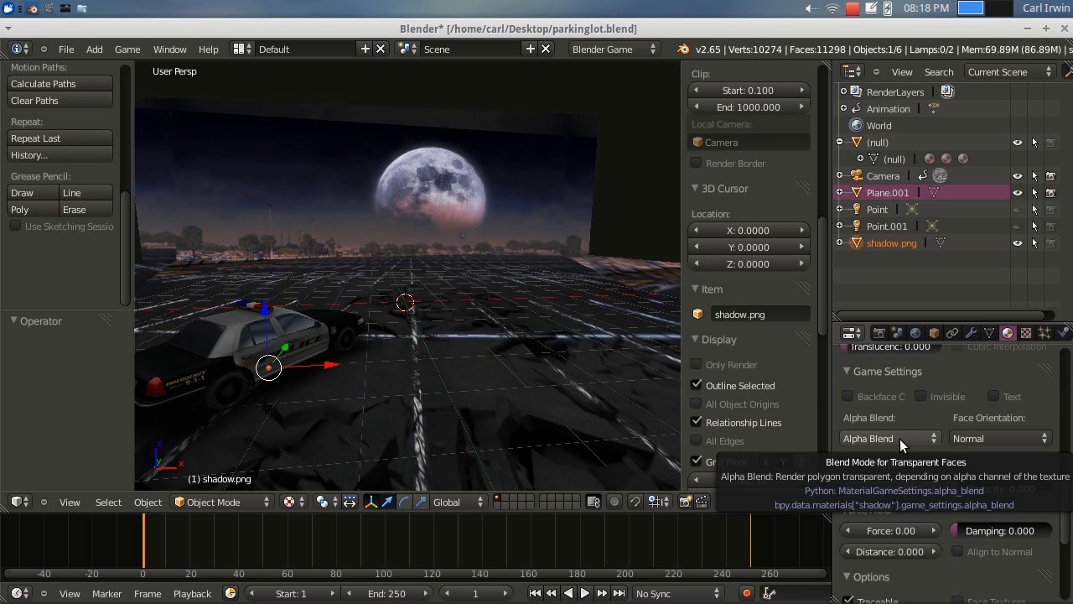
click(602, 47)
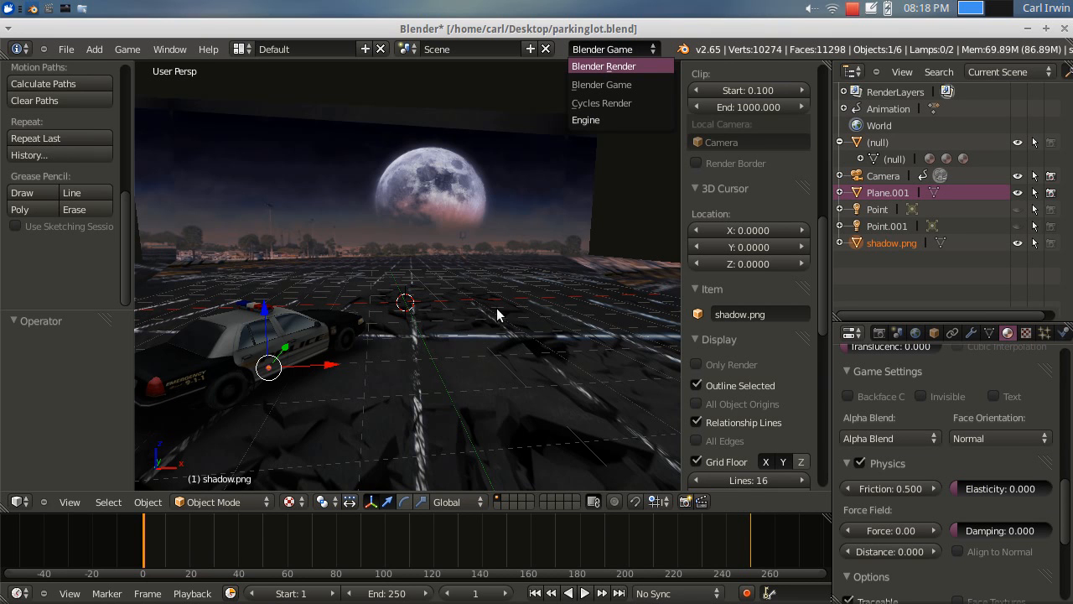
key(Return)
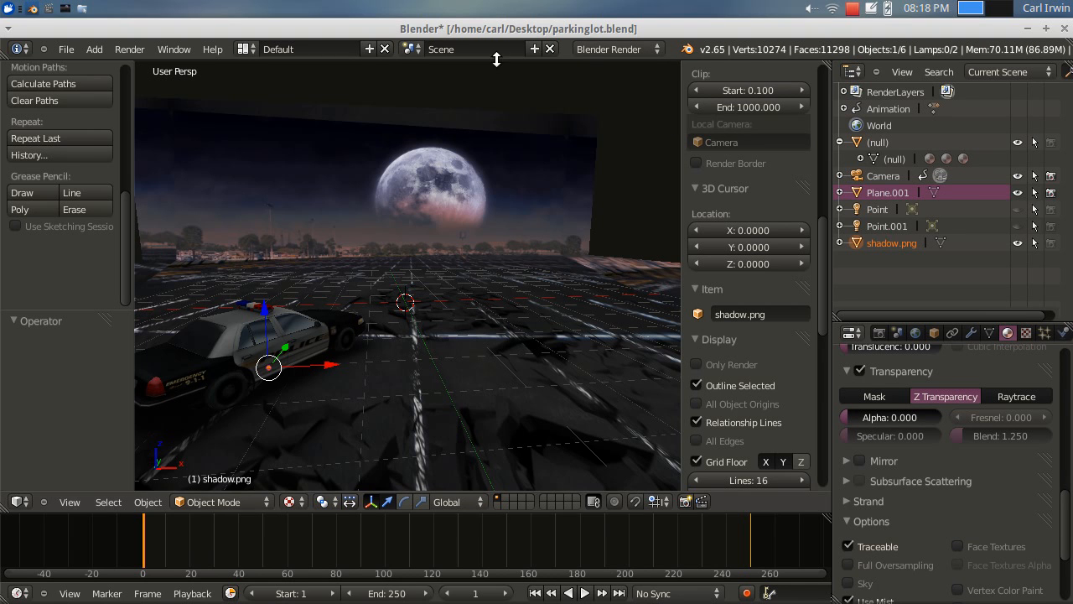
Hide the (null) car mesh and the shadow.png object in the 3D view
scroll(440, 383, down, 2)
mouse_move(439, 383)
middle_down()
mouse_move(450, 371)
mouse_move(426, 378)
middle_up()
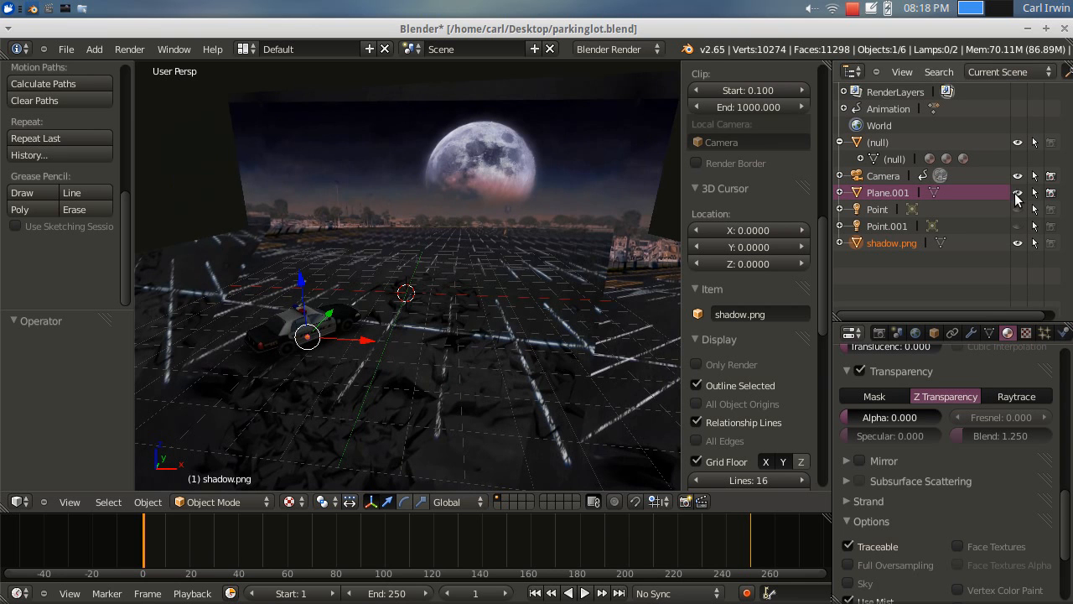
click(1017, 142)
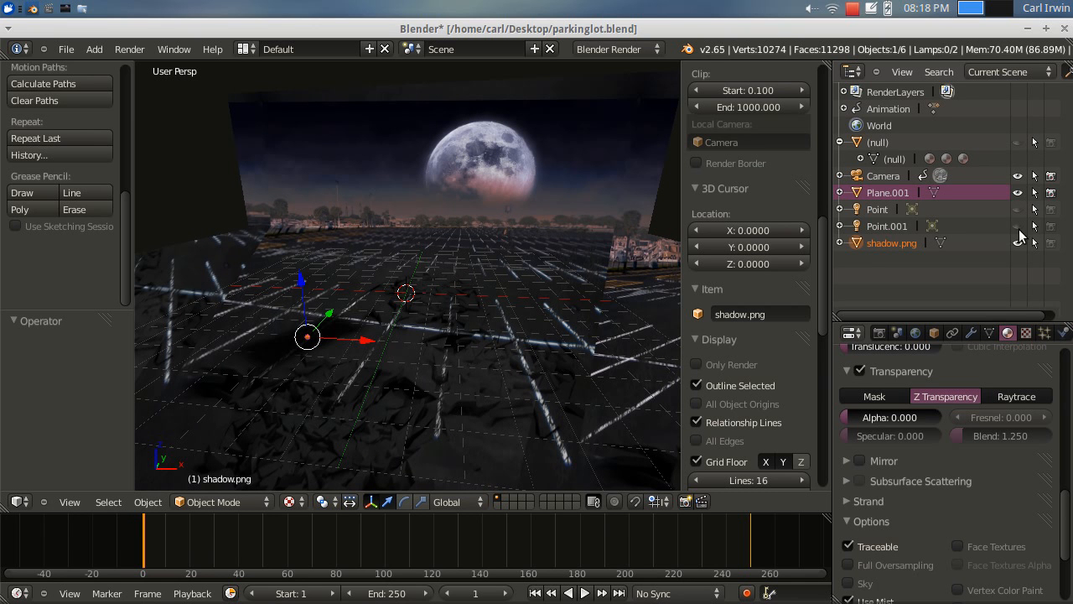
click(1016, 243)
middle_drag(485, 324, 527, 308)
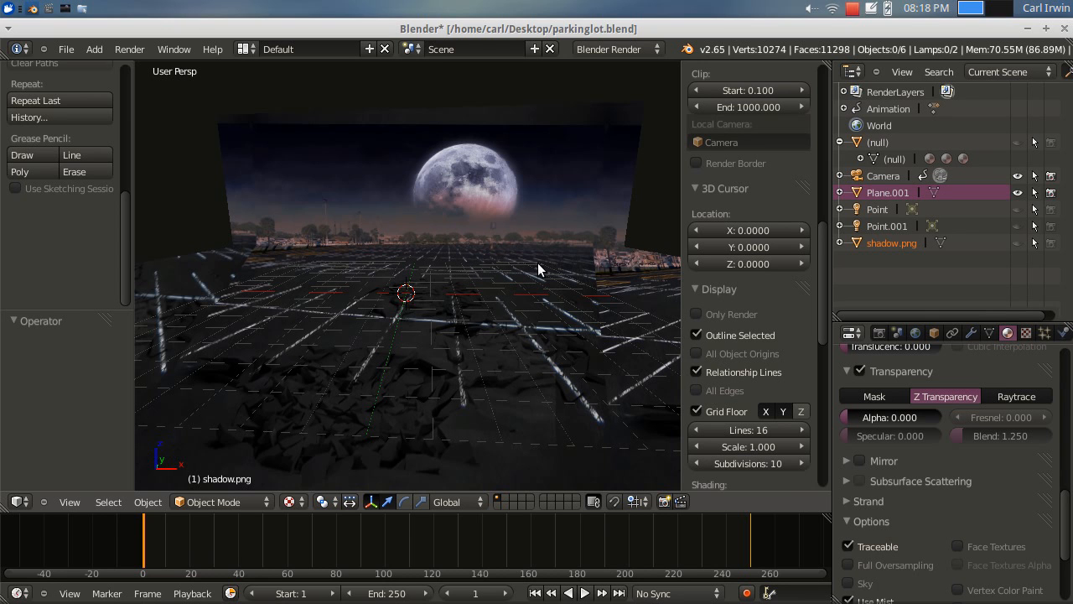
Switch to Scene.001 and review the Icosphere's Halo material settings
click(416, 49)
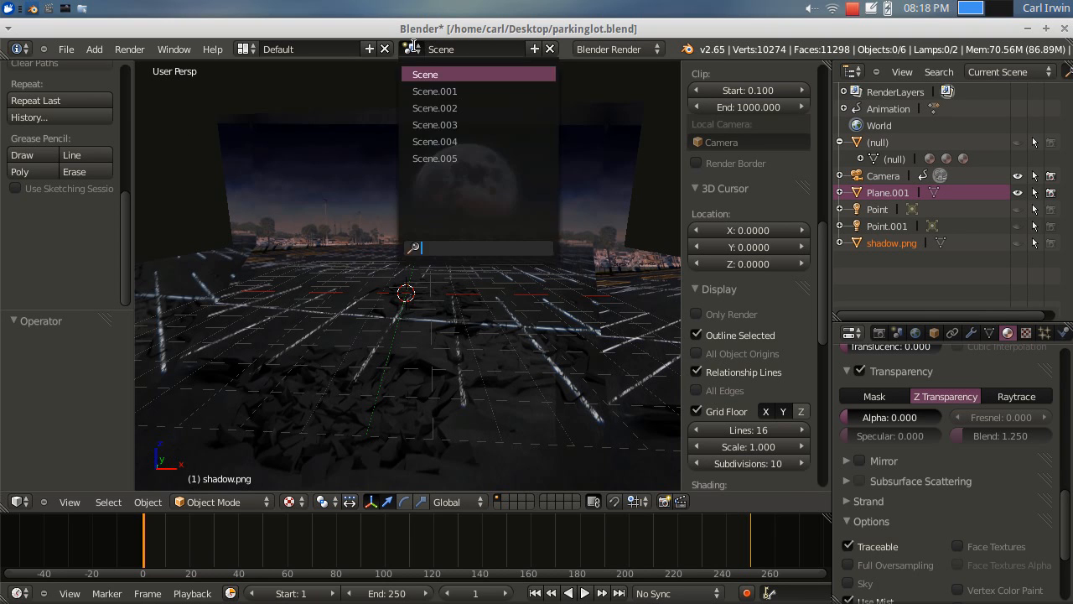
click(424, 90)
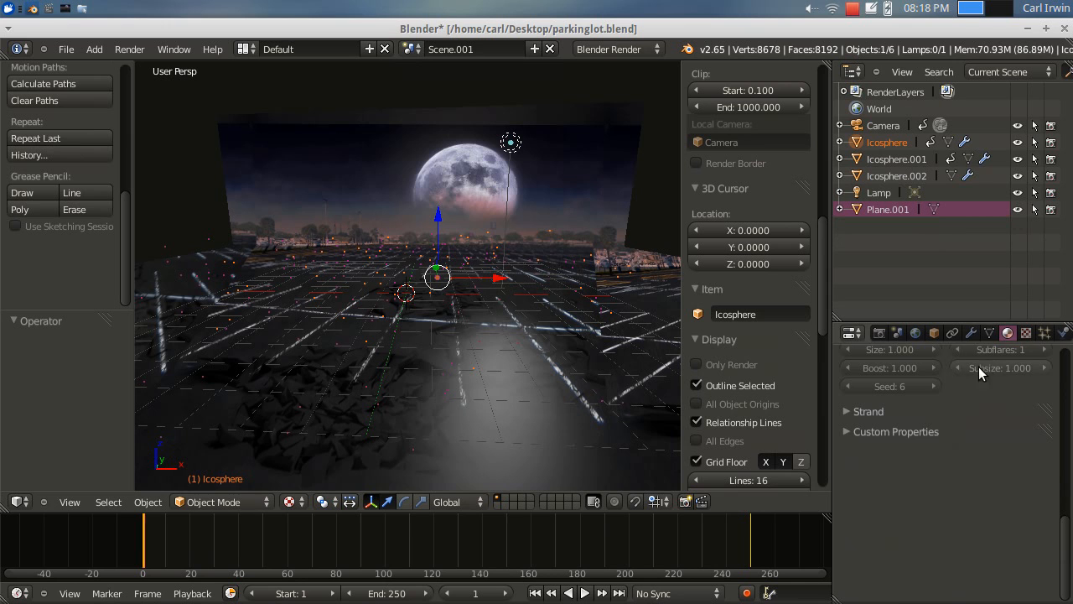
scroll(1040, 437, up, 3)
scroll(1040, 438, up, 8)
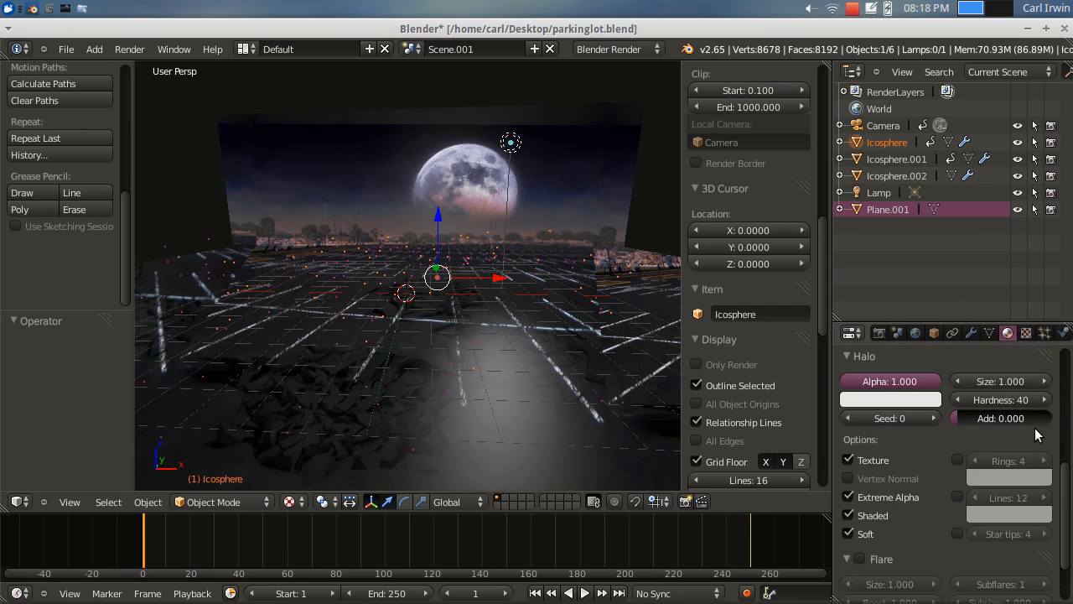
scroll(1020, 462, up, 6)
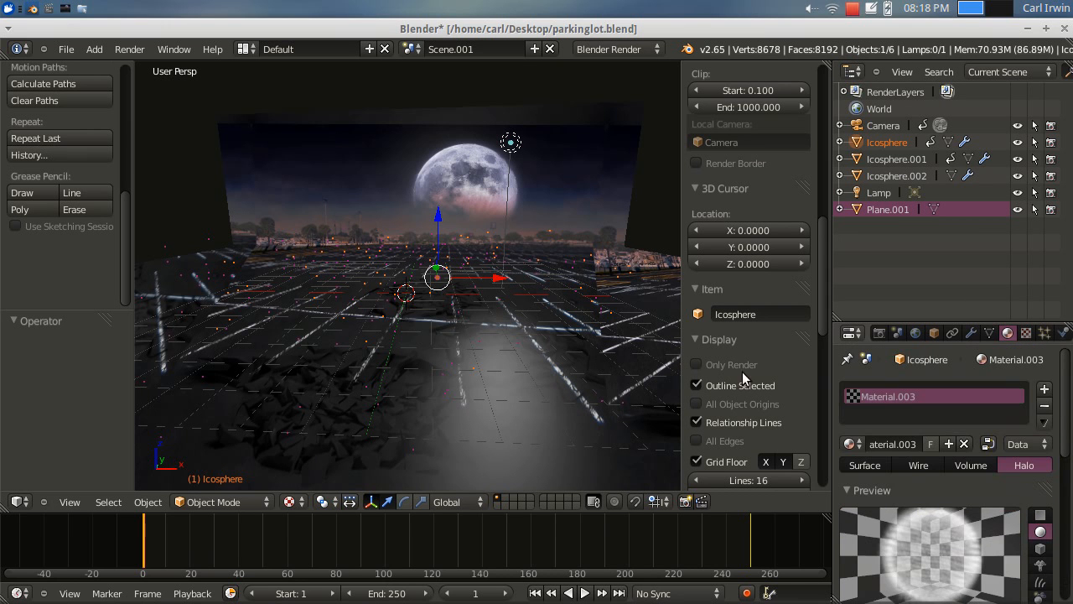
Make the material of Plane.001 shadeless
right_click(581, 240)
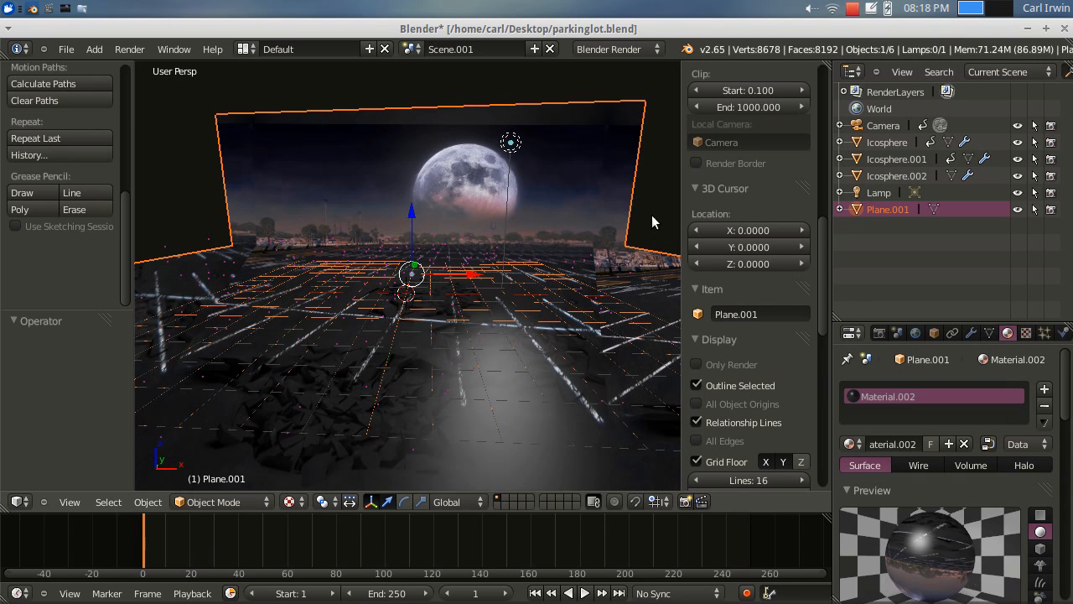
scroll(1006, 508, down, 8)
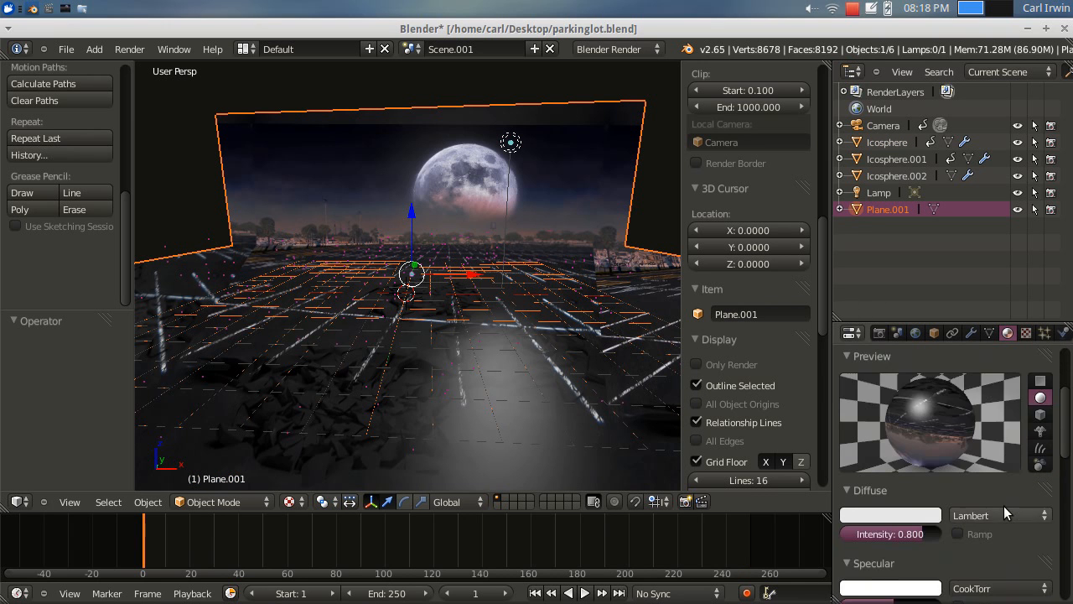
click(959, 477)
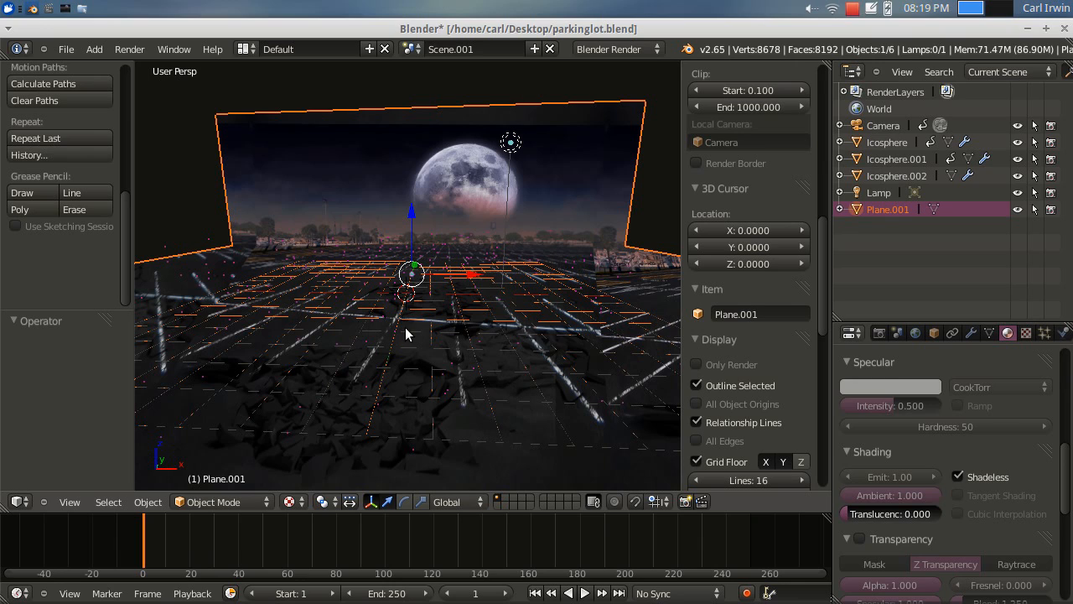
Select the Icosphere and hide Plane.001 to view the scattered halo points on their own
middle_drag(407, 329, 496, 289)
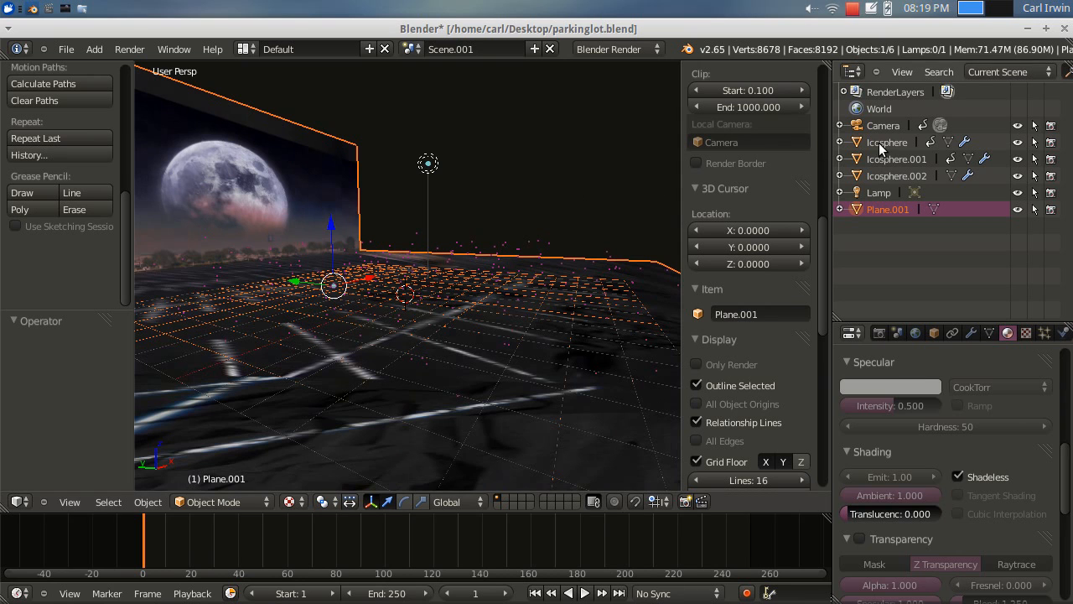
right_click(520, 297)
middle_drag(541, 297, 444, 327)
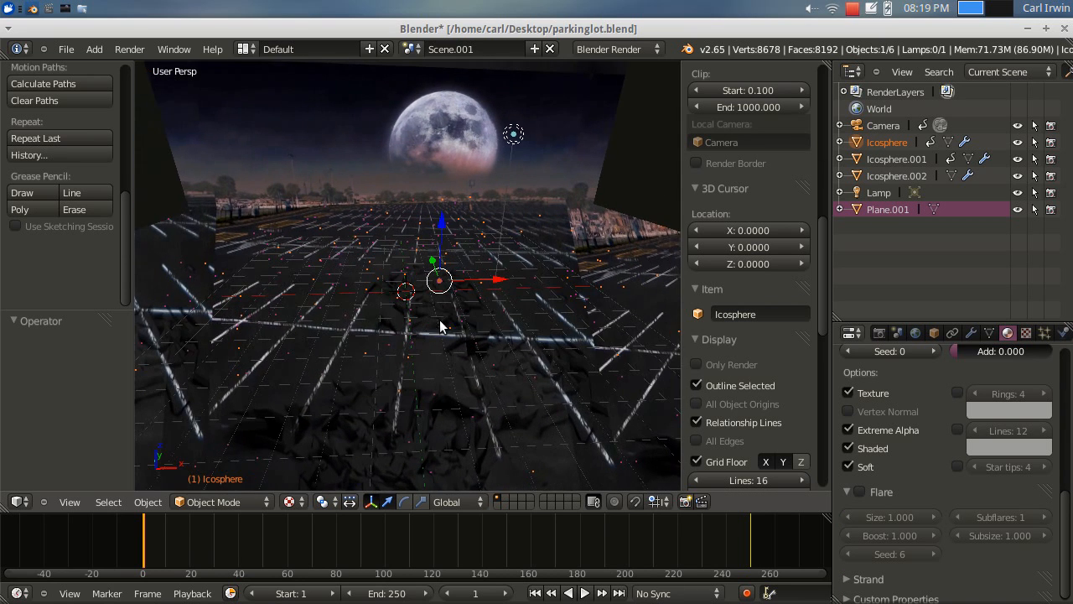
click(1018, 210)
middle_drag(484, 332, 423, 256)
middle_drag(263, 265, 230, 248)
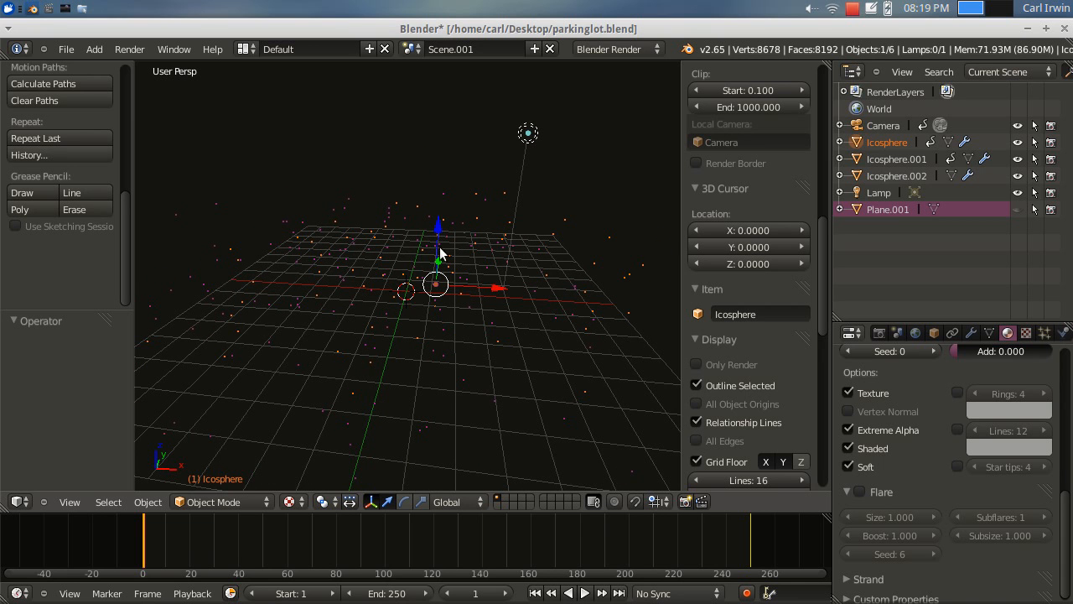
middle_drag(390, 242, 534, 324)
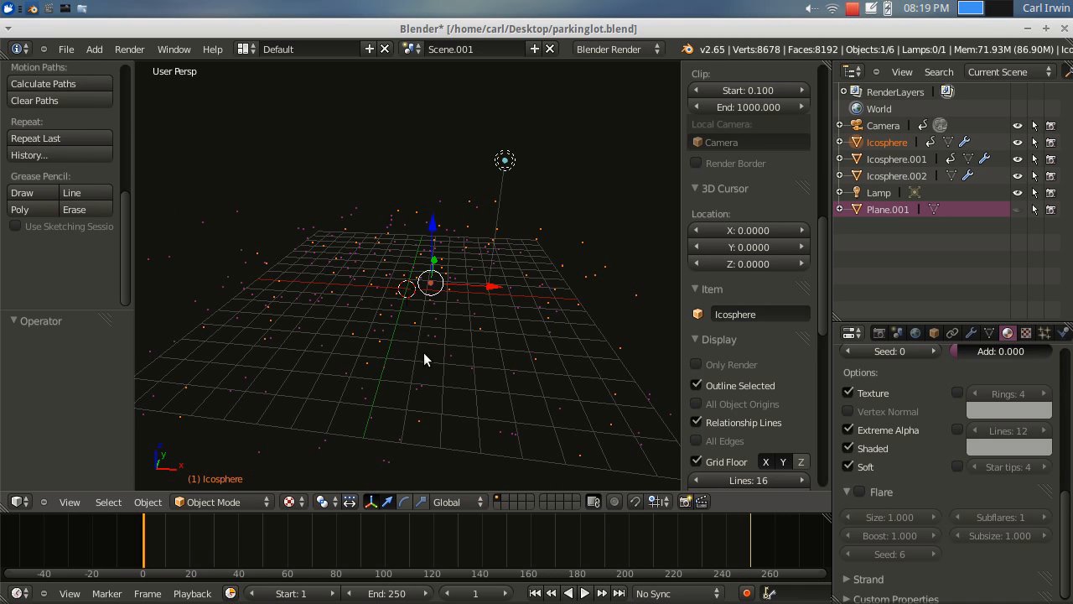
Examine the Icosphere's loose vertices in Edit Mode and show its modifier settings back in Object Mode
key(Tab)
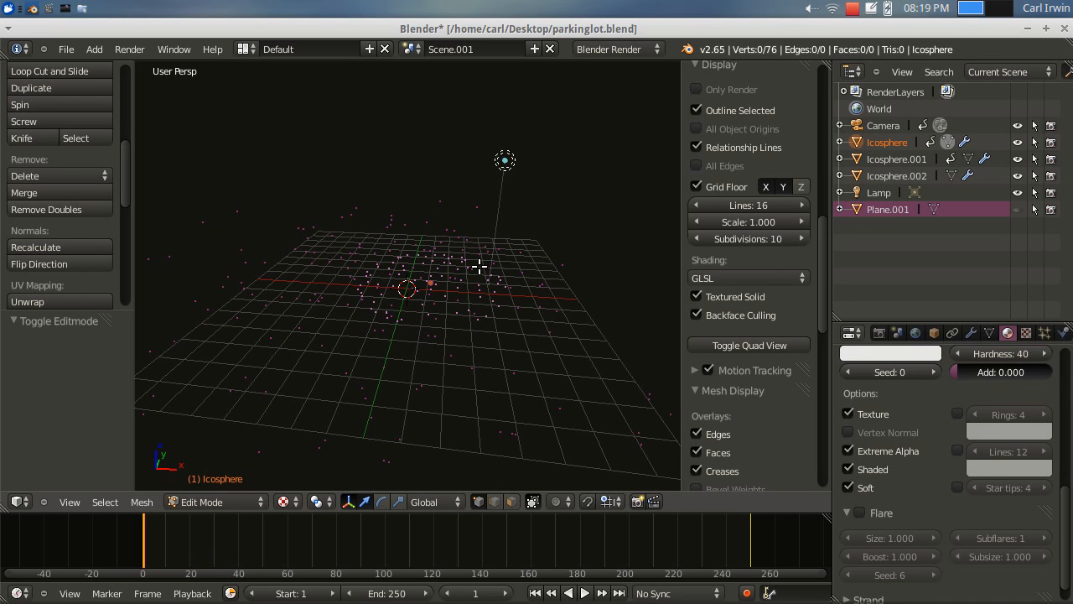
middle_drag(448, 338, 422, 327)
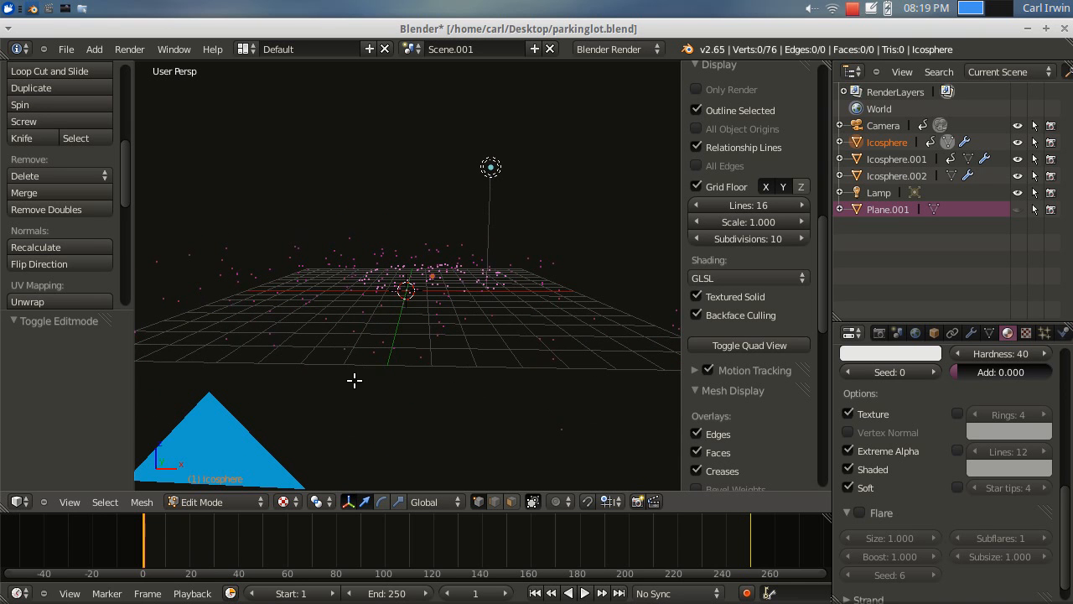
click(141, 501)
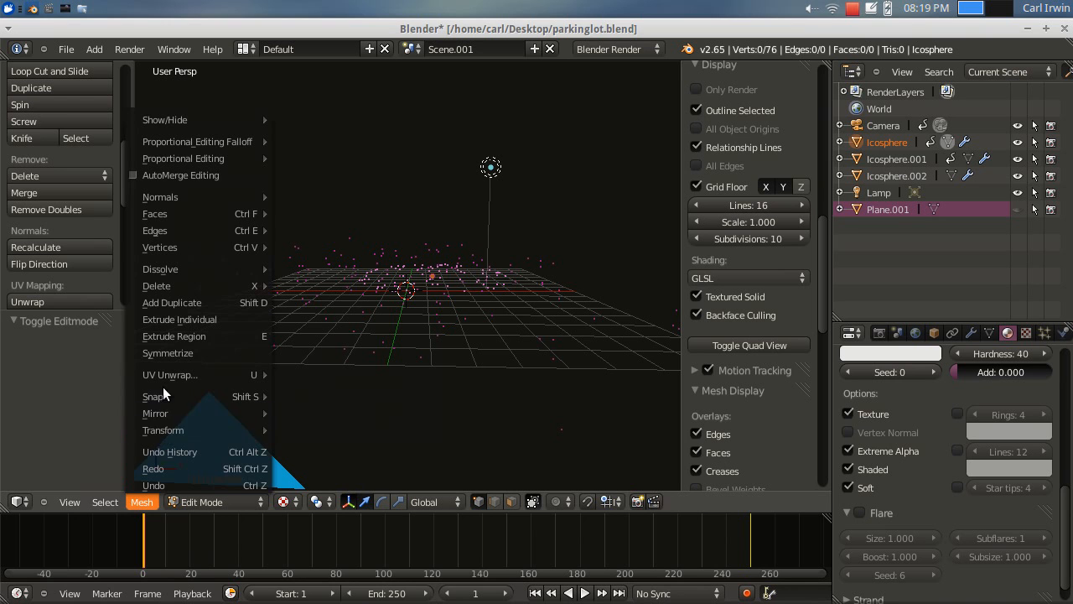
click(109, 501)
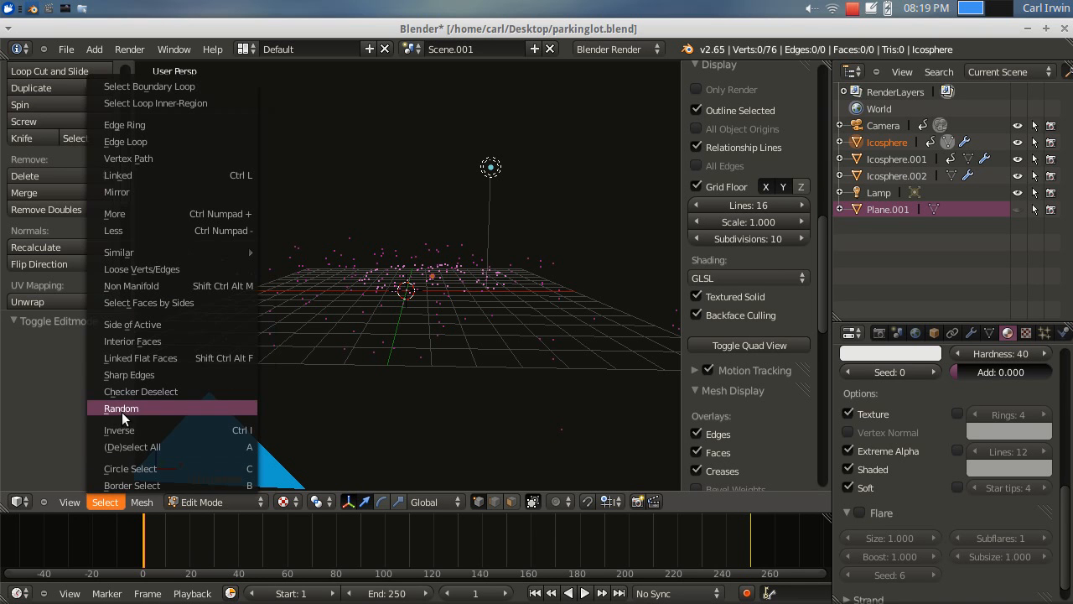
scroll(492, 357, up, 2)
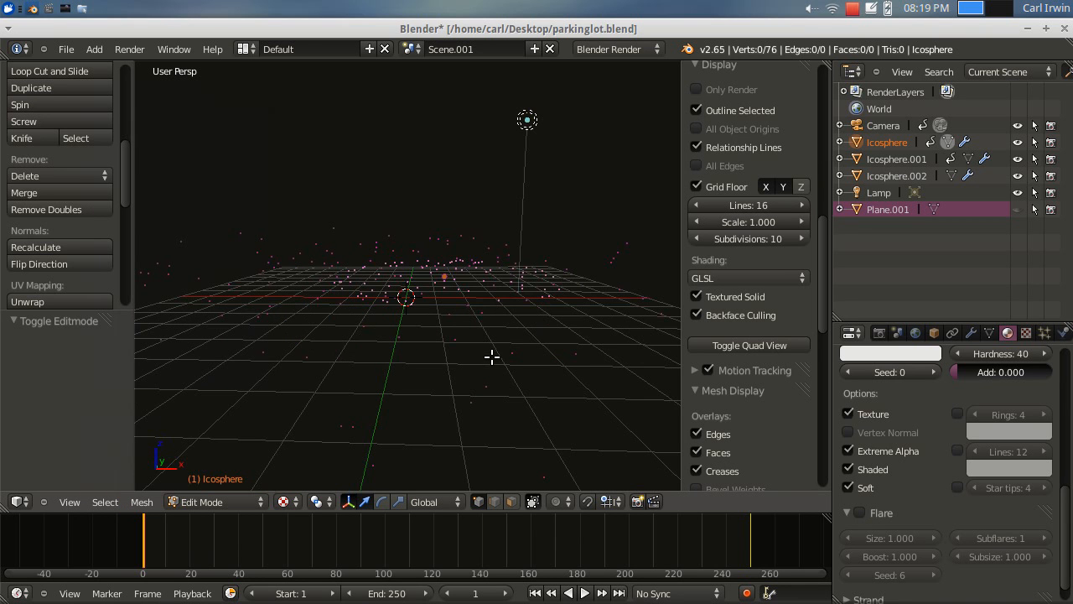
middle_drag(501, 353, 470, 388)
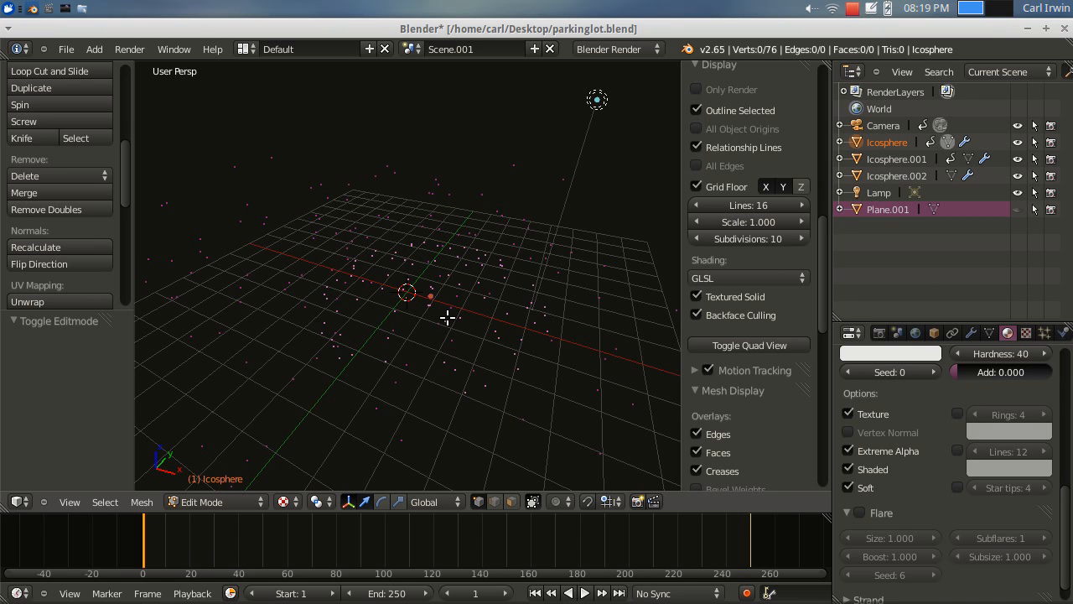
key(Tab)
click(971, 333)
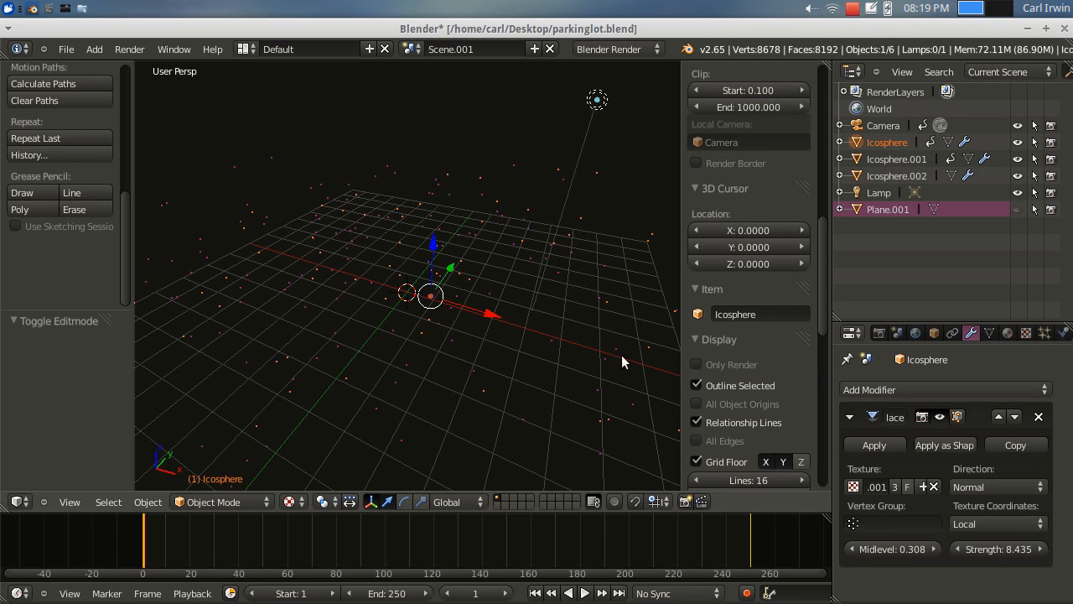
Inspect the scattered halo points from several angles and show the Icosphere's Halo material settings in a widened properties area
middle_drag(529, 357, 421, 245)
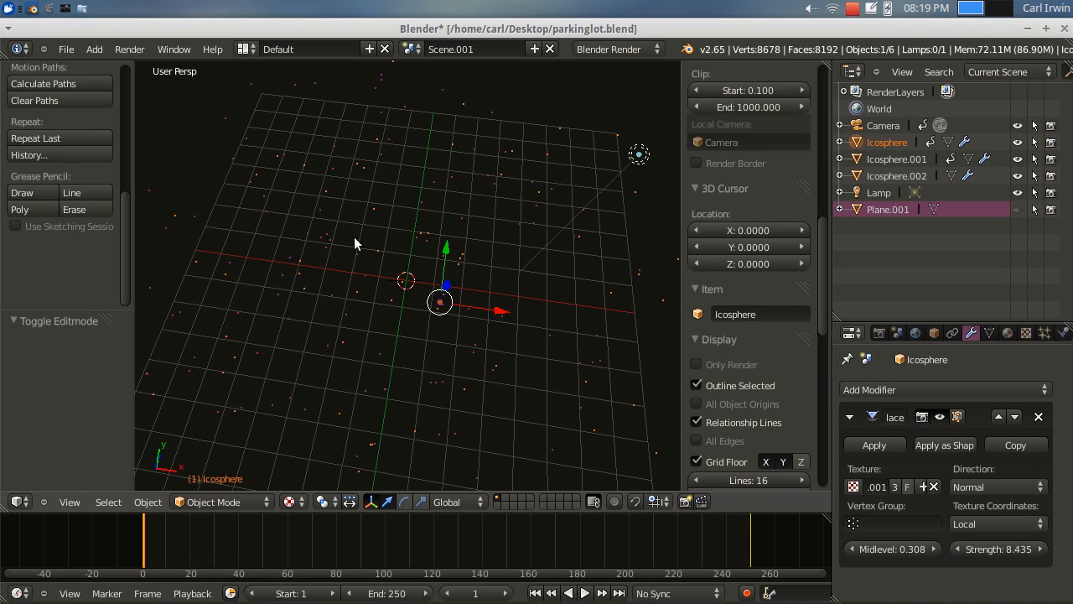
middle_drag(391, 177, 327, 228)
middle_drag(398, 226, 526, 420)
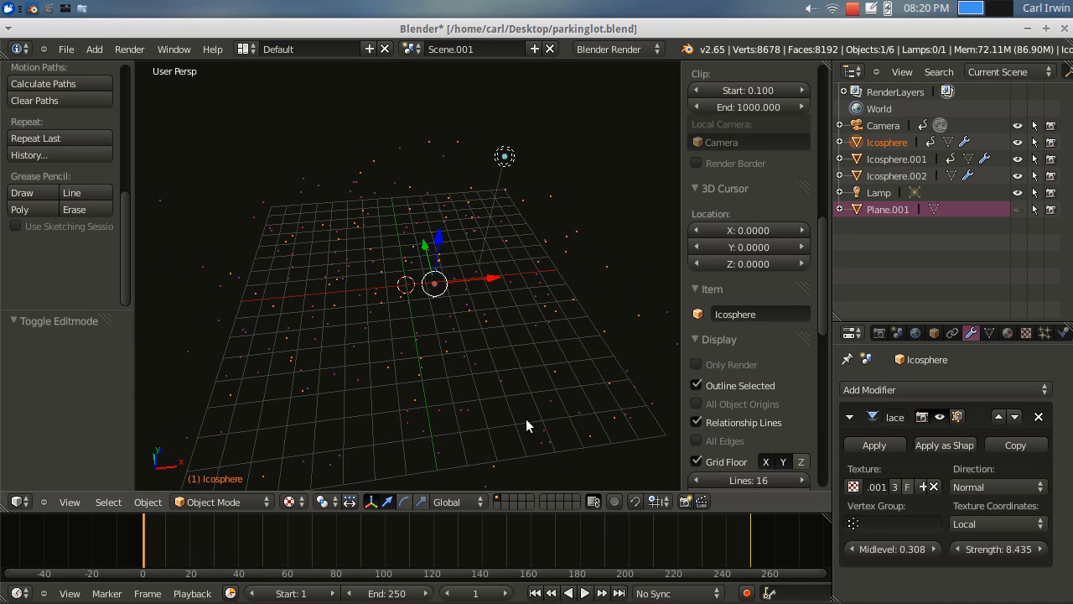
click(1007, 332)
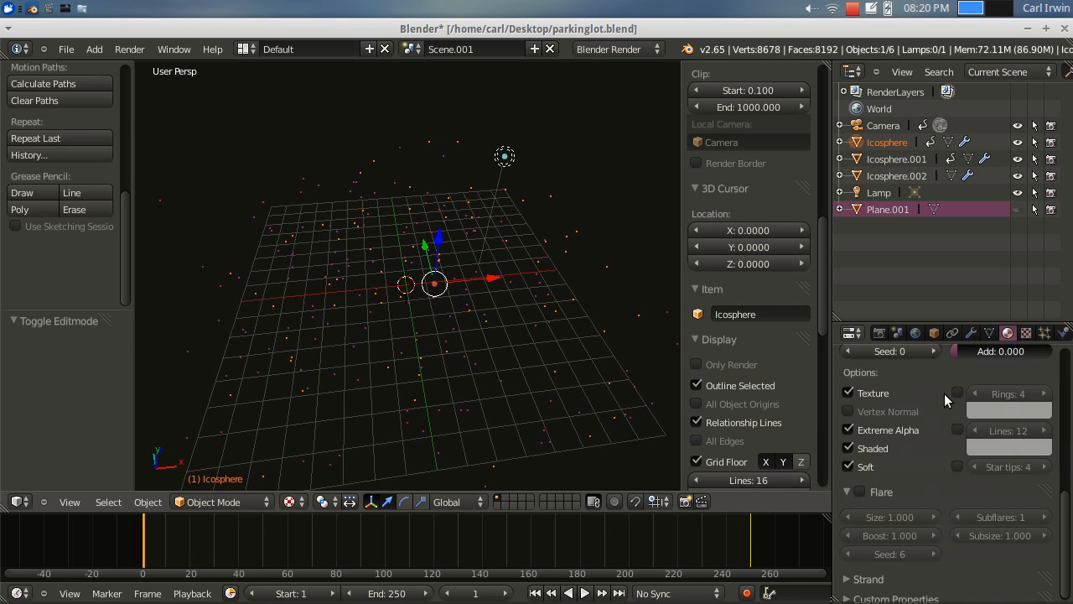
drag(1068, 504, 1058, 428)
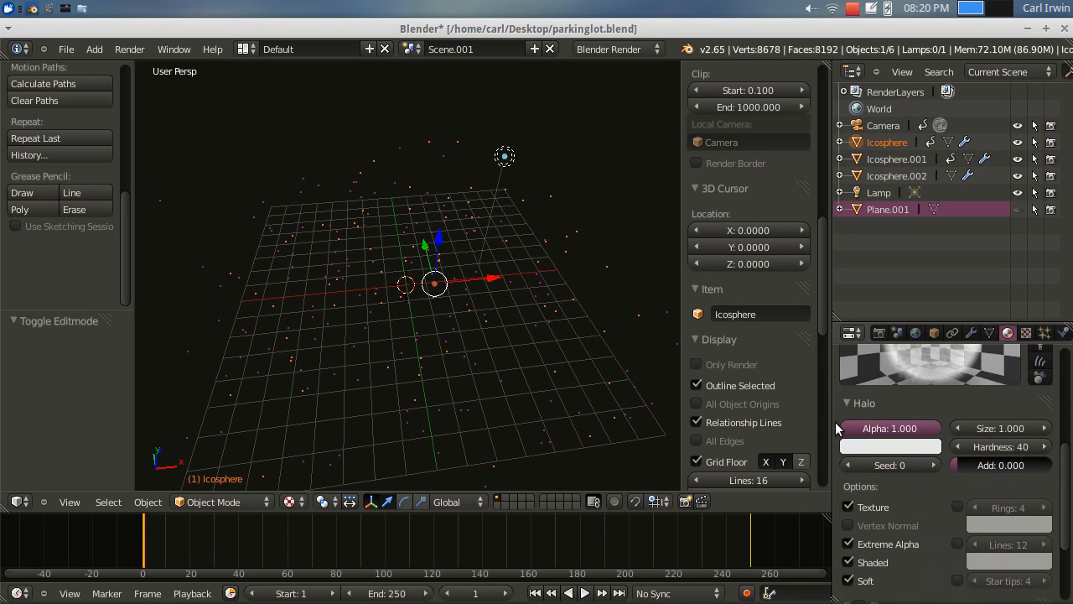
drag(834, 423, 715, 420)
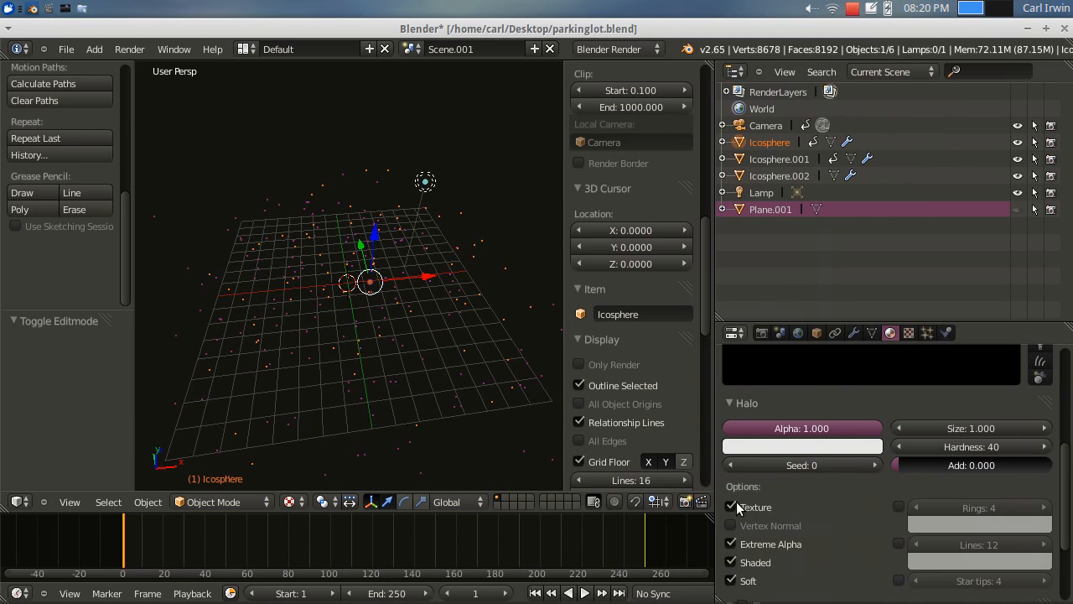
Examine the Icosphere's Clouds texture, including its preview, color ramp and noise settings, and compare it with the points in the viewport
click(909, 333)
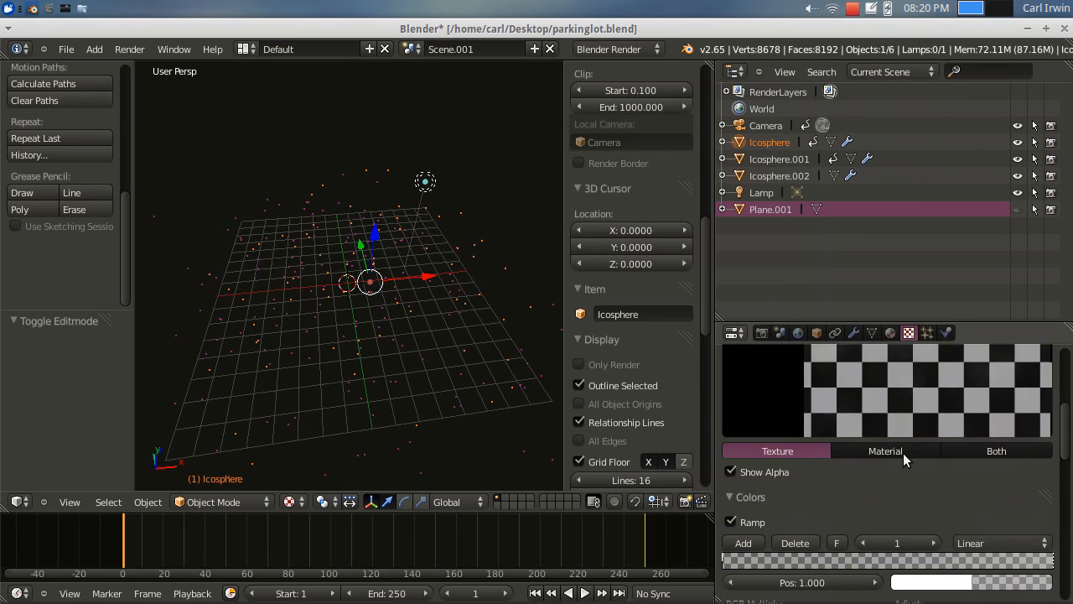
scroll(904, 453, up, 3)
scroll(905, 448, up, 3)
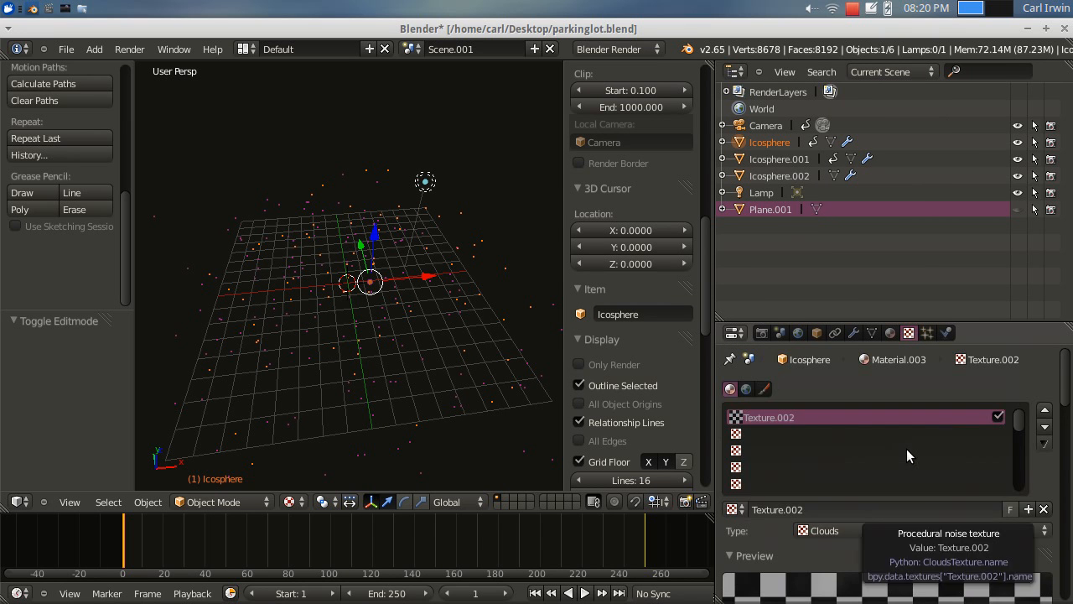
scroll(967, 527, down, 4)
scroll(967, 526, down, 10)
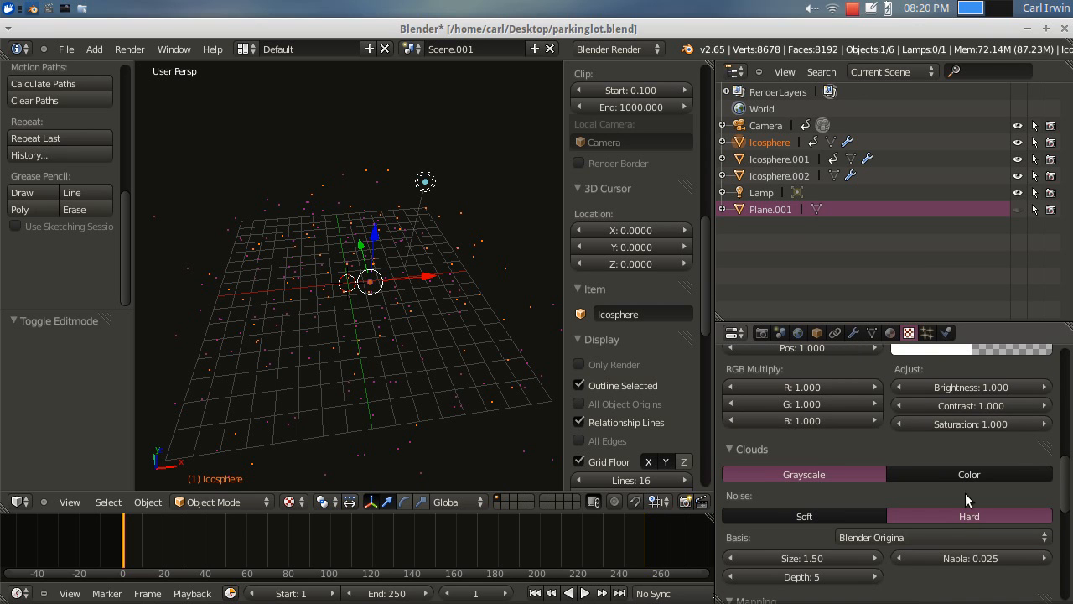
scroll(977, 511, up, 6)
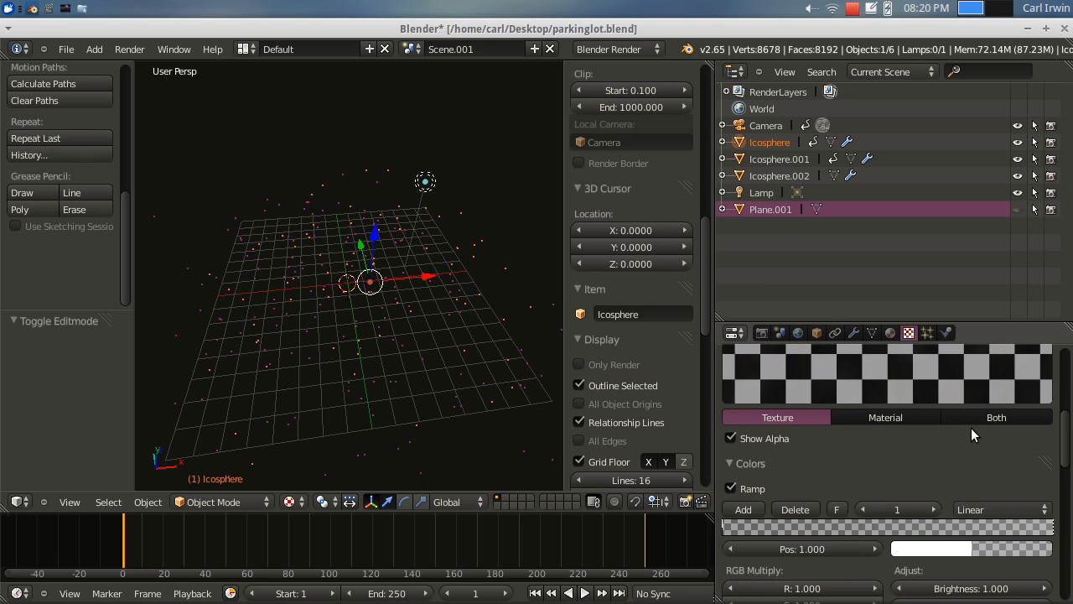
scroll(971, 428, up, 3)
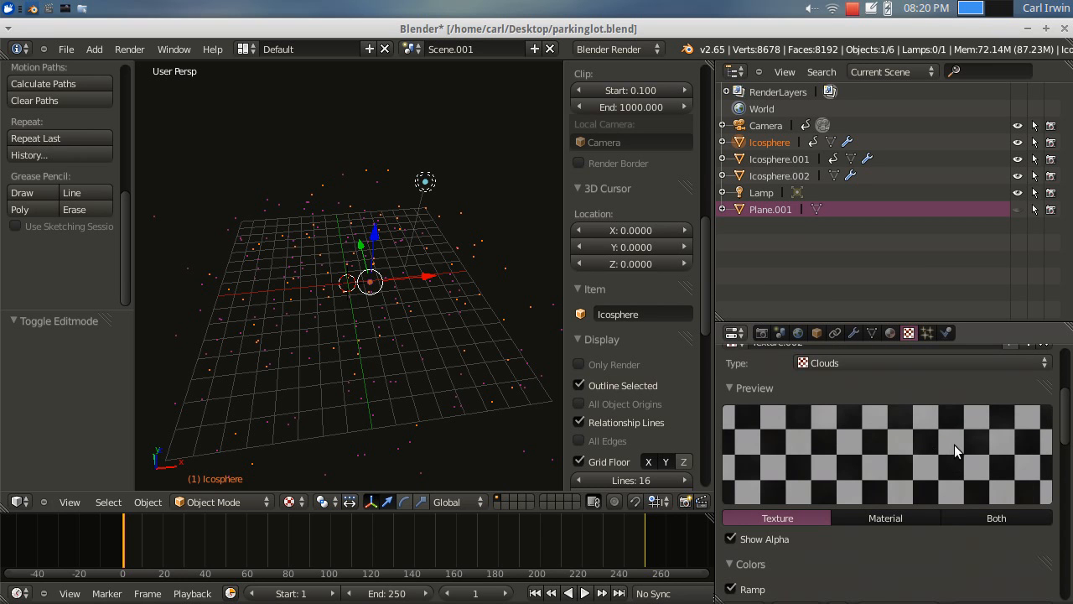
scroll(952, 447, down, 10)
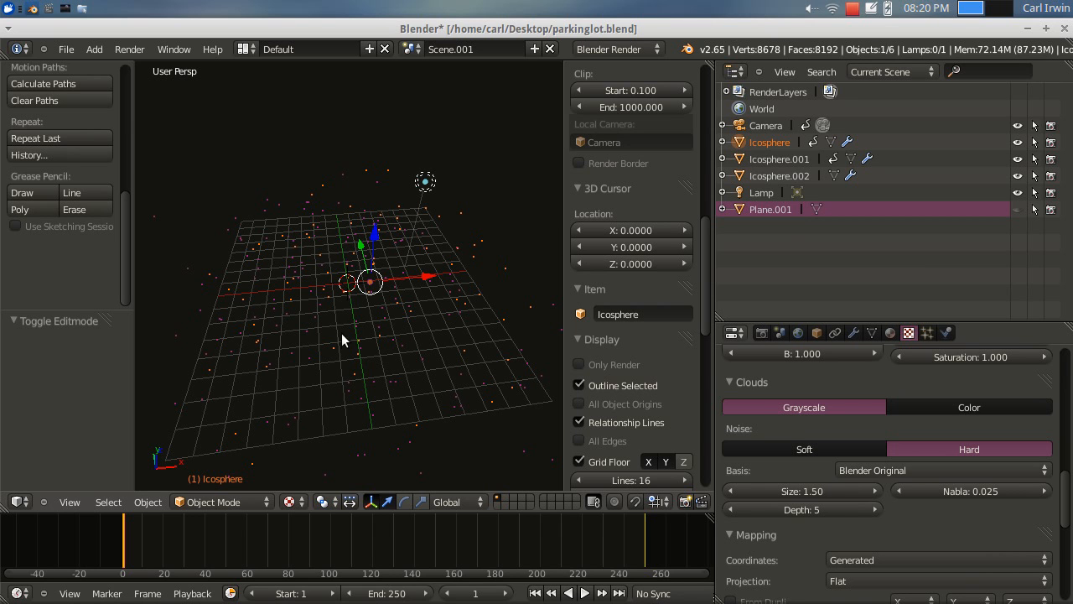
scroll(867, 486, up, 10)
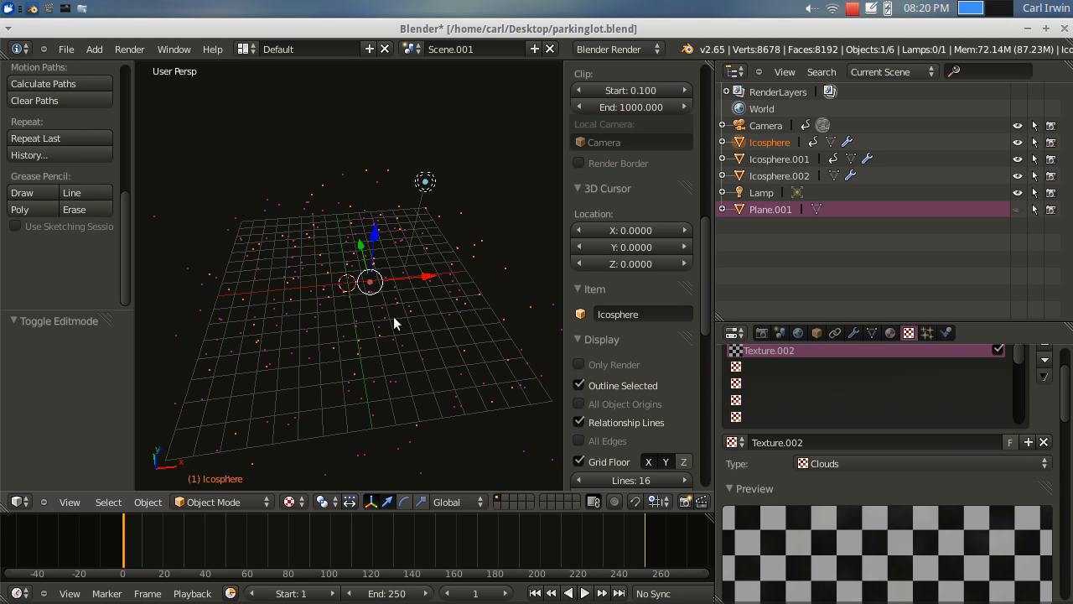
middle_drag(399, 331, 455, 302)
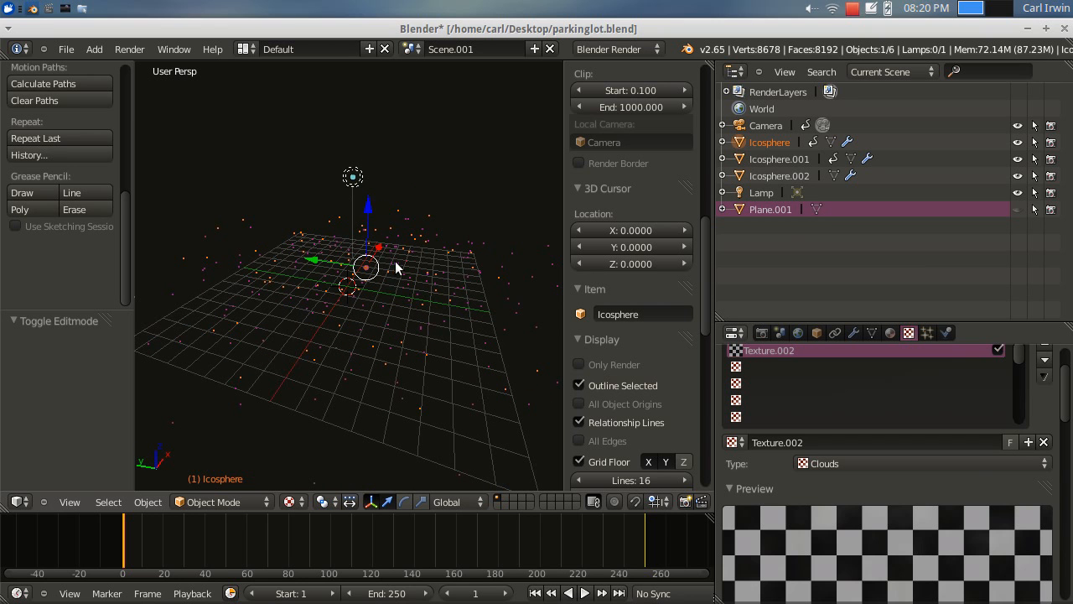
Select Icosphere.001 and review its Halo material
click(777, 158)
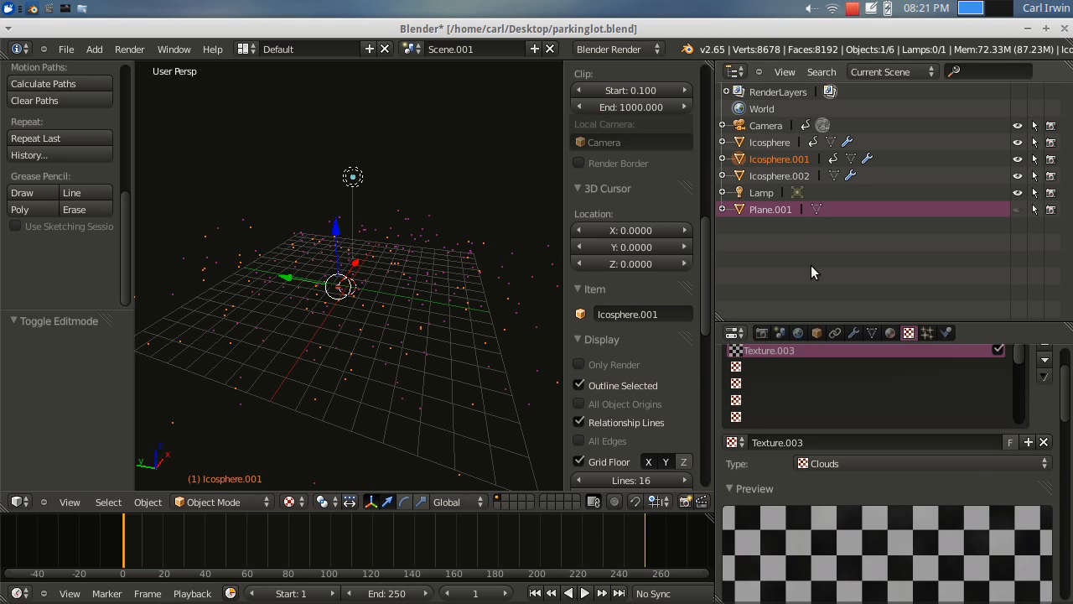
click(890, 332)
scroll(896, 400, up, 2)
scroll(898, 399, up, 5)
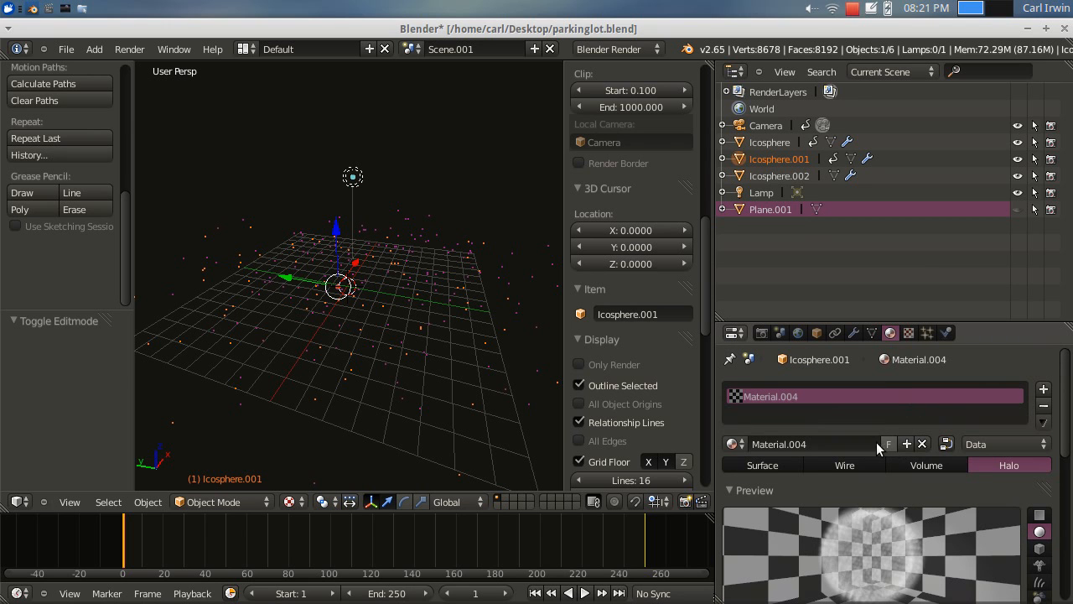
Examine the Clouds texture of Icosphere.001, including its mapping offset, halo influence, noise and color ramp settings
click(908, 333)
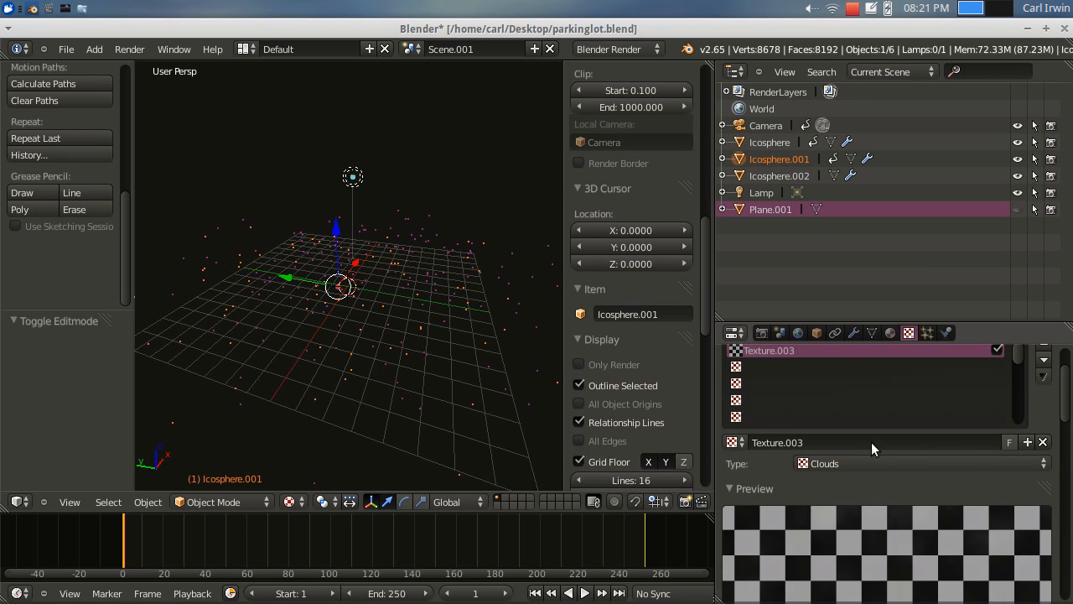
scroll(905, 477, down, 15)
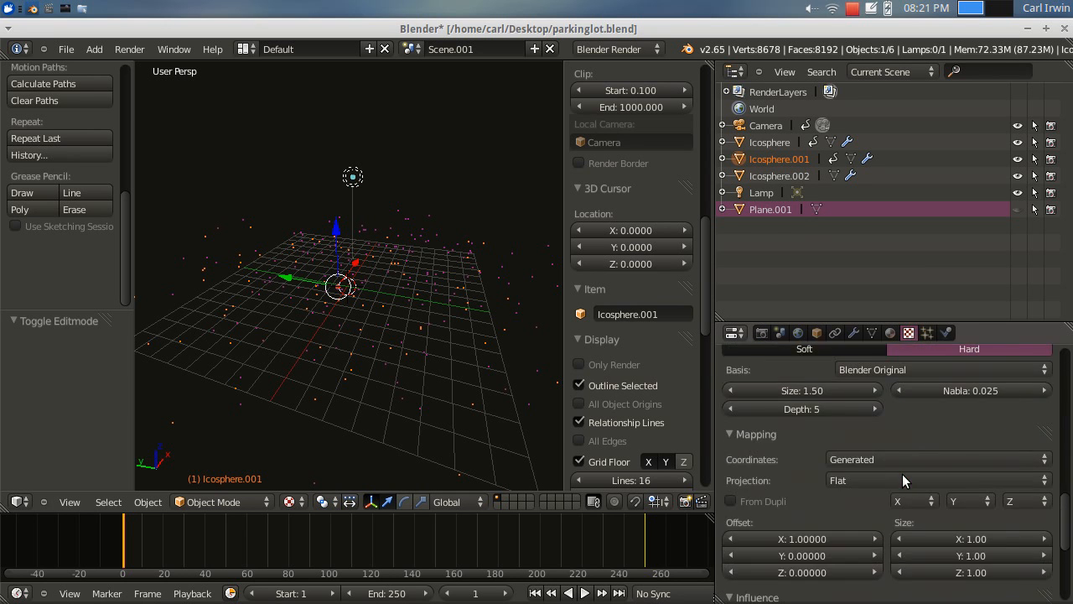
scroll(885, 457, down, 3)
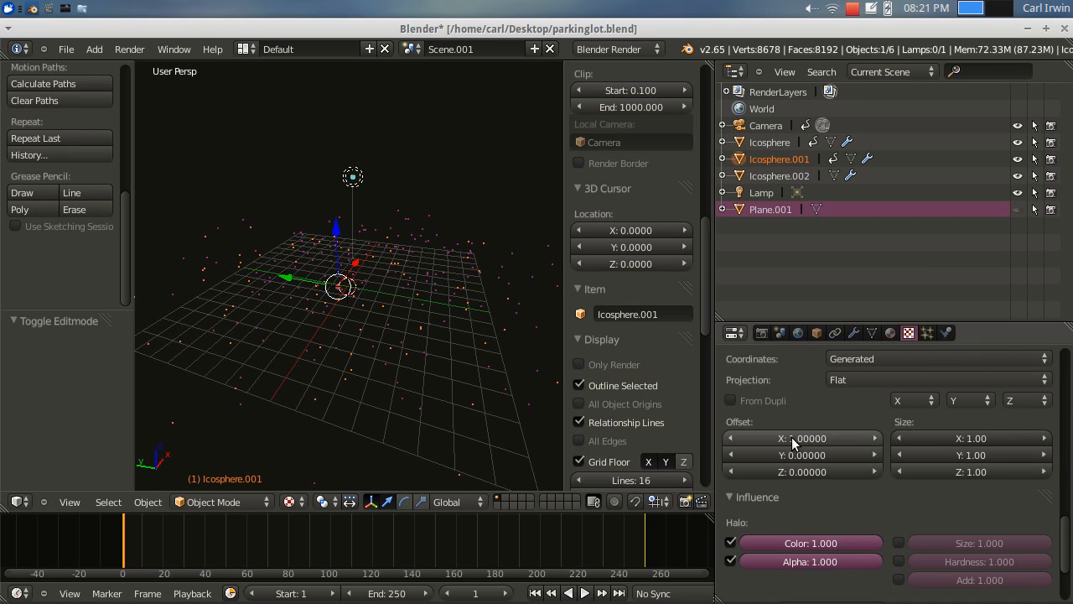
scroll(922, 402, up, 8)
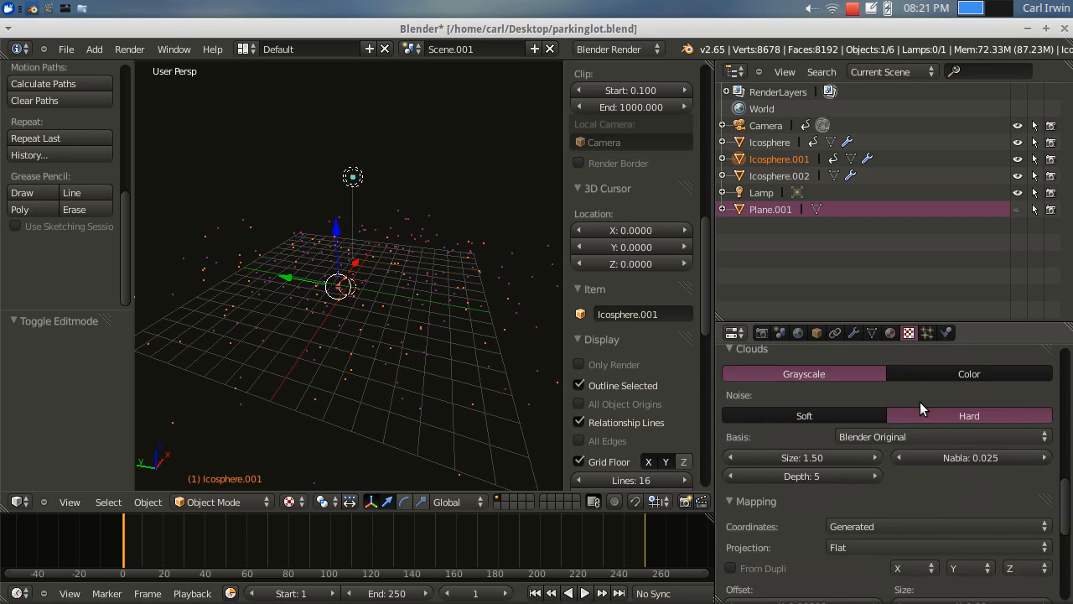
scroll(956, 365, up, 3)
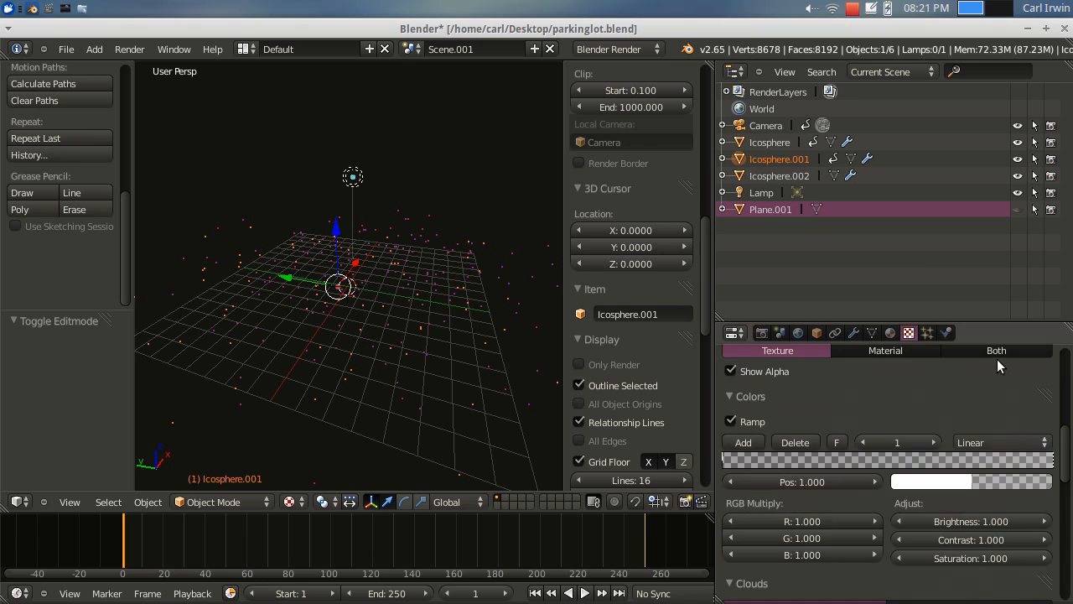
scroll(852, 395, up, 4)
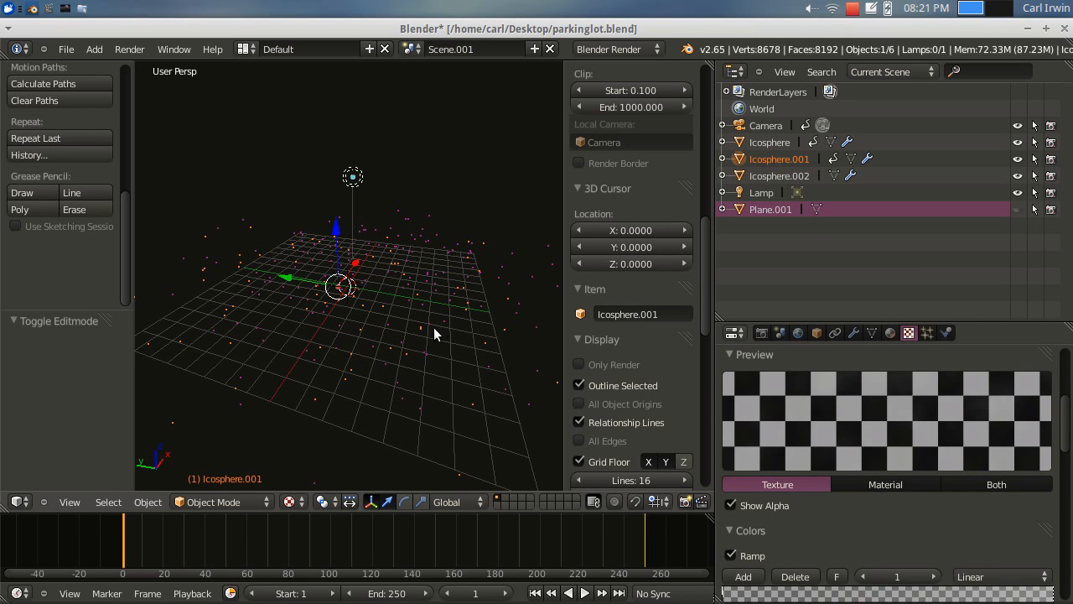
Select Icosphere.002 and view the halo points through the camera with the whole camera frame visible
click(743, 176)
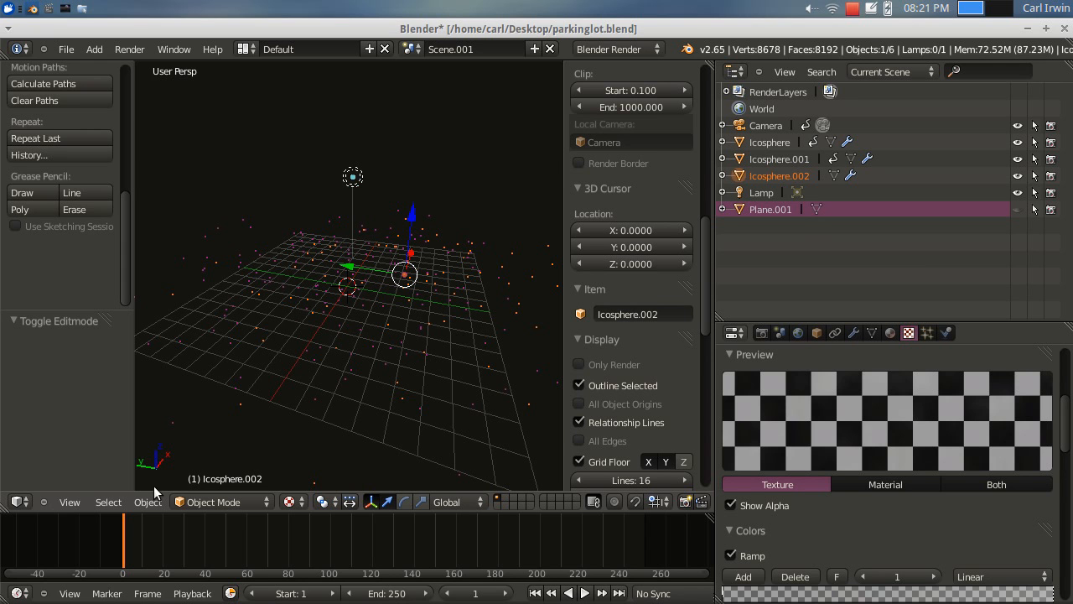
click(70, 502)
click(101, 446)
key(KP_0)
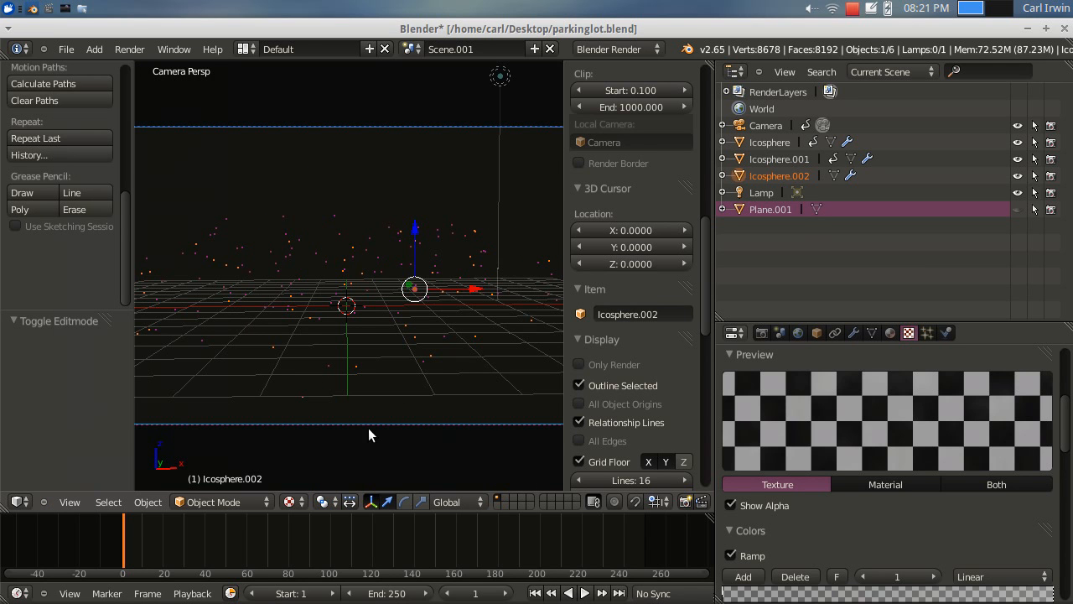
scroll(315, 292, down, 2)
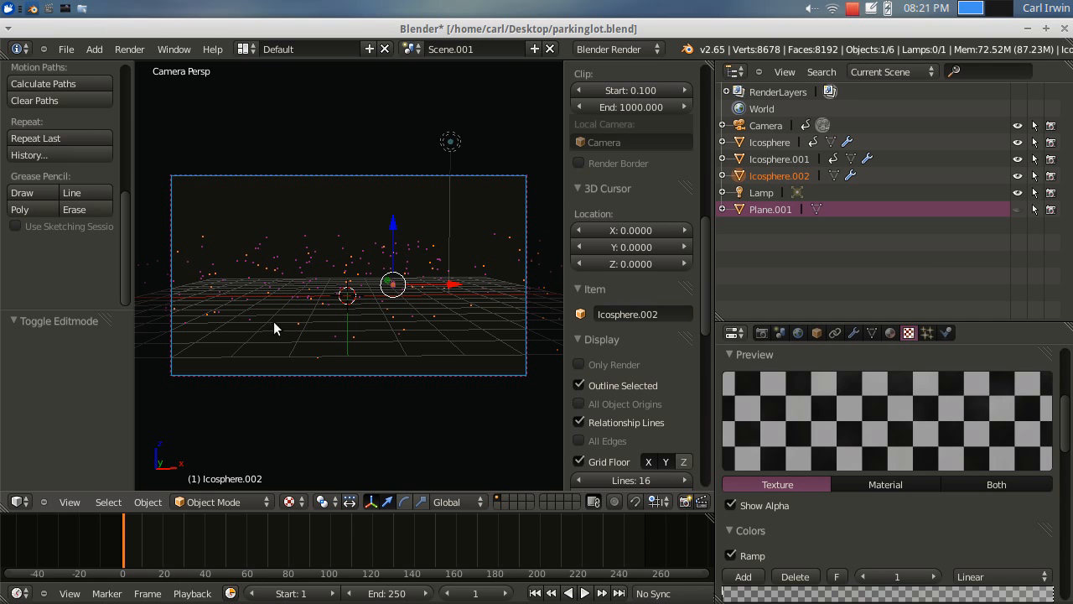
Play the animation through the camera, stop it at frame 165, and adjust the width of the 3D view
click(584, 593)
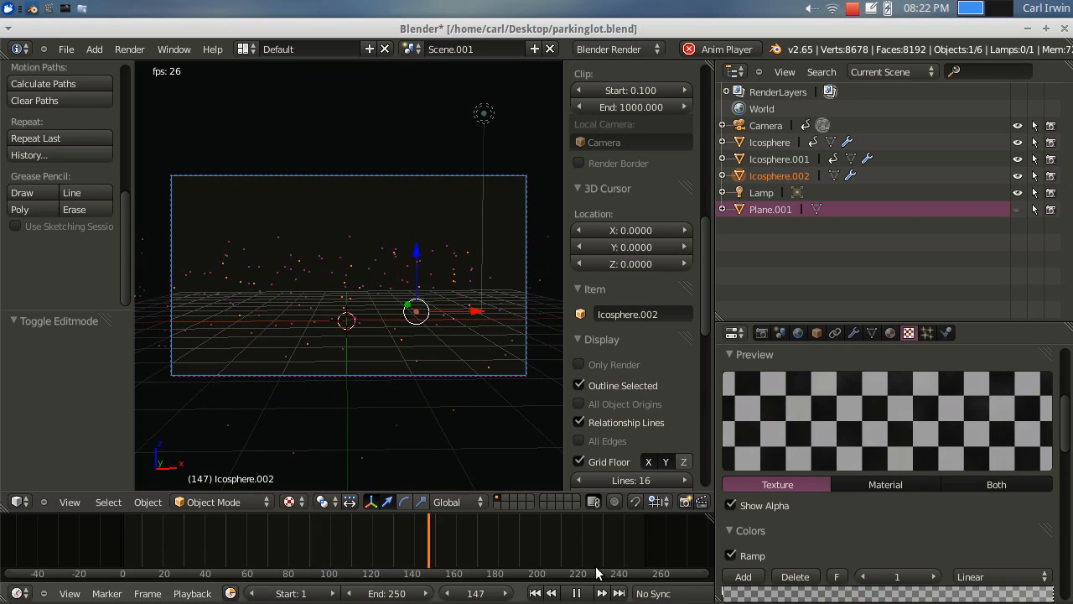
click(582, 593)
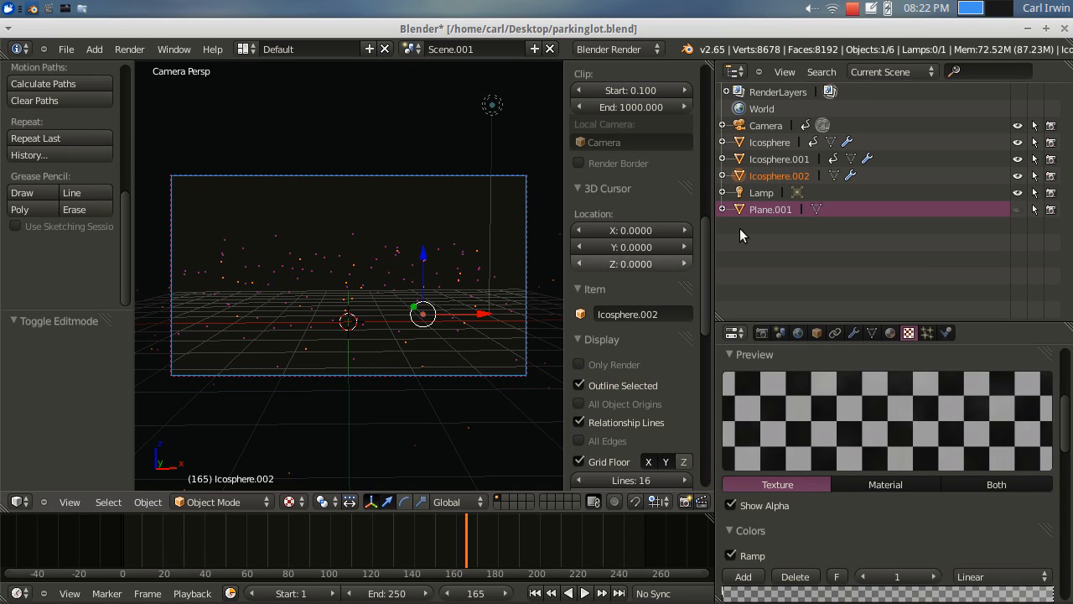
drag(714, 180, 885, 190)
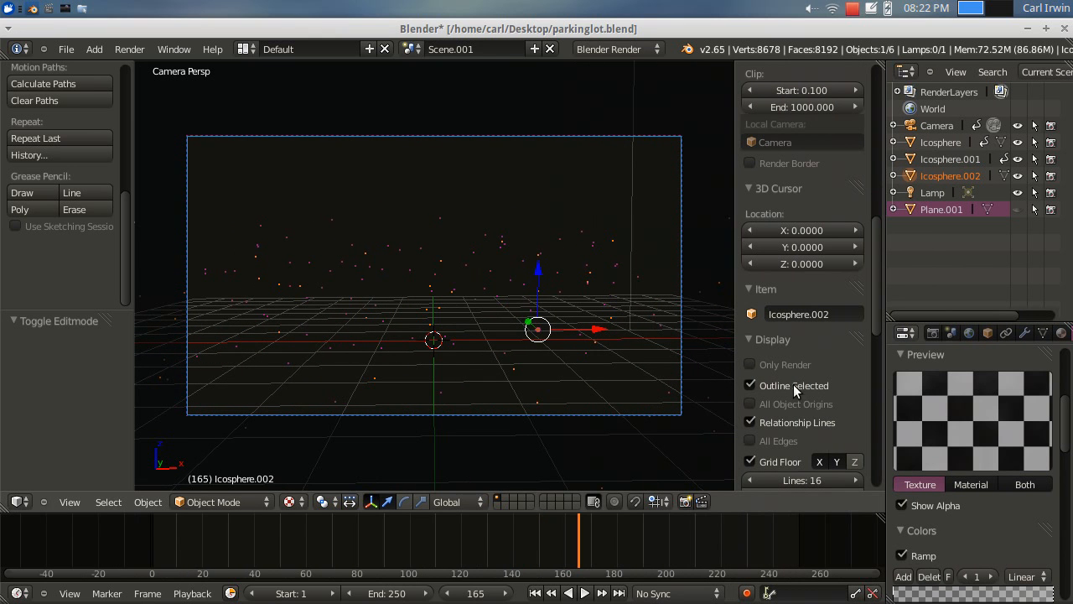
drag(886, 289, 743, 290)
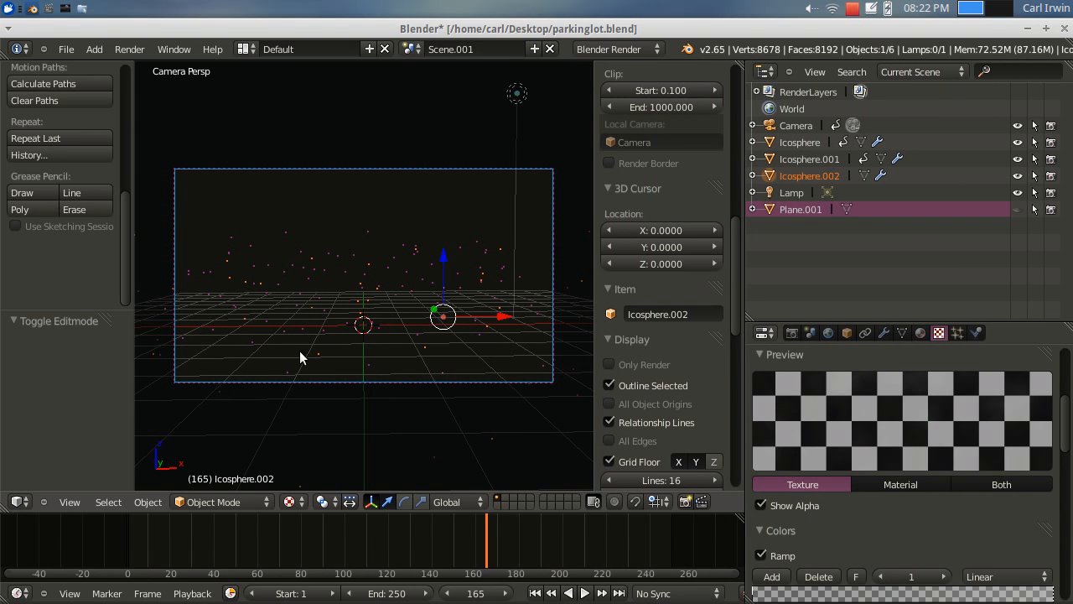
Review Scene.001's render settings and expand its render layer options to examine the included Halo type and the passes
click(791, 333)
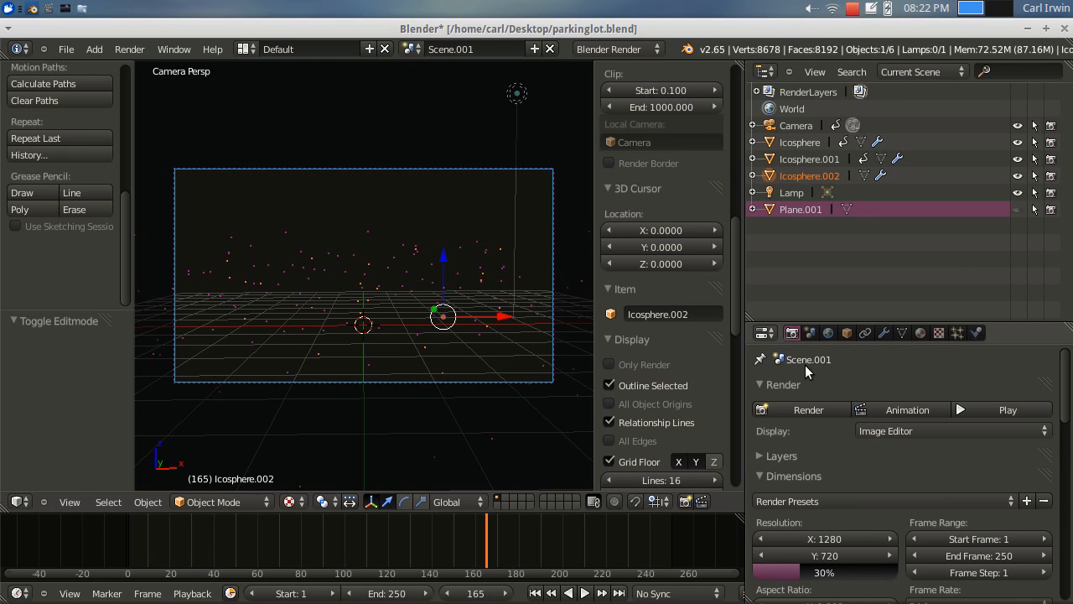
scroll(835, 470, down, 8)
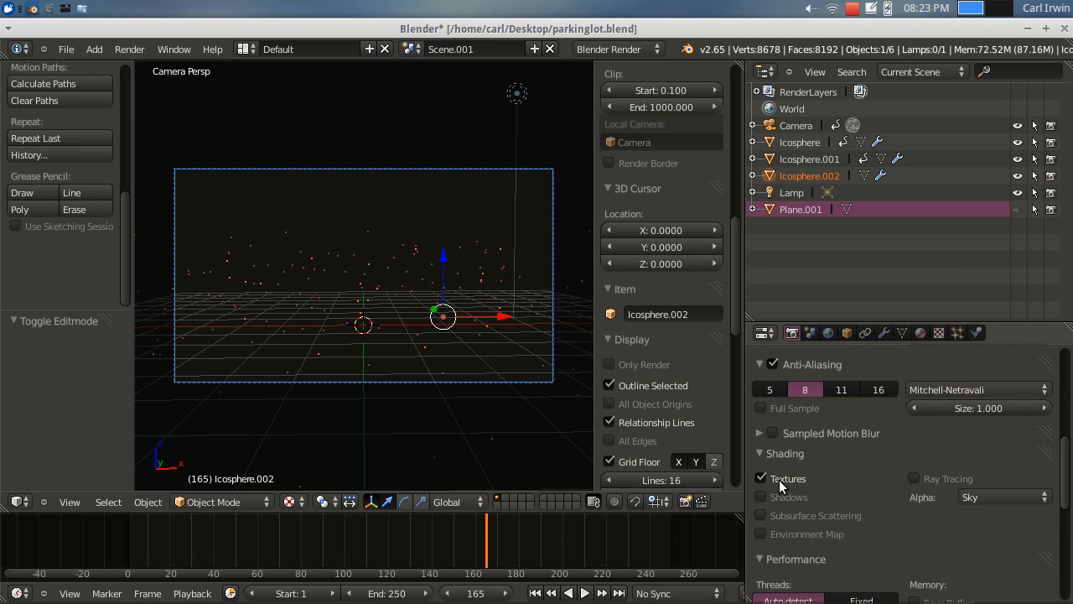
scroll(827, 486, up, 8)
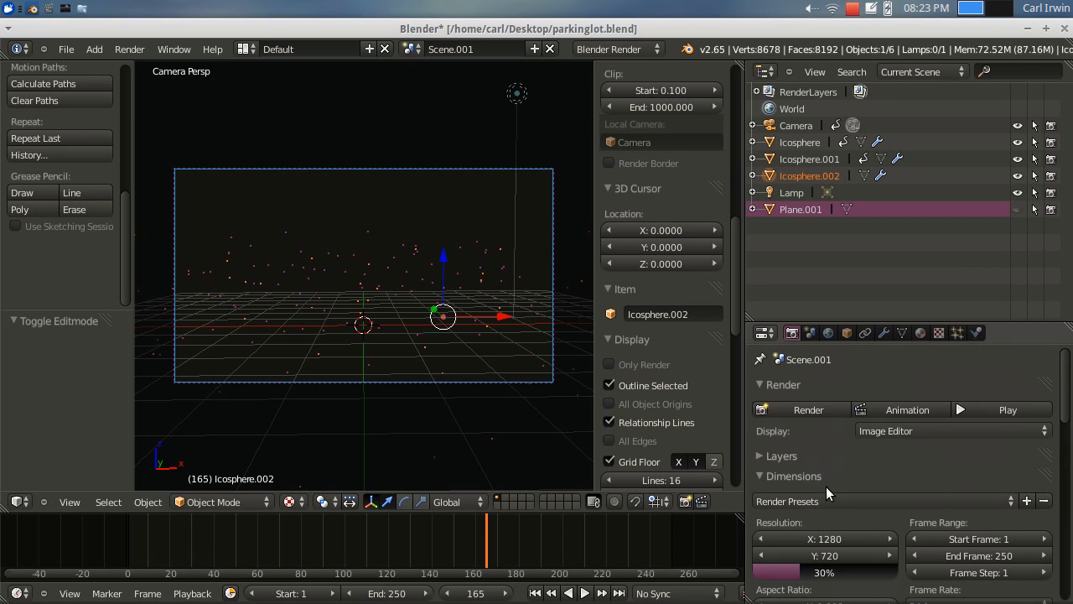
click(765, 455)
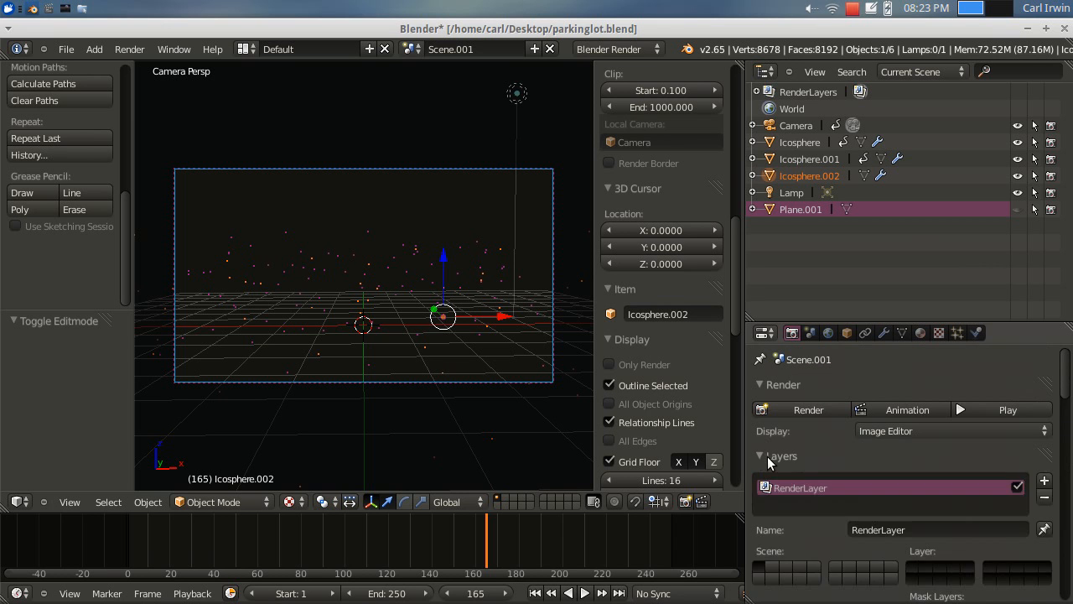
scroll(828, 474, down, 2)
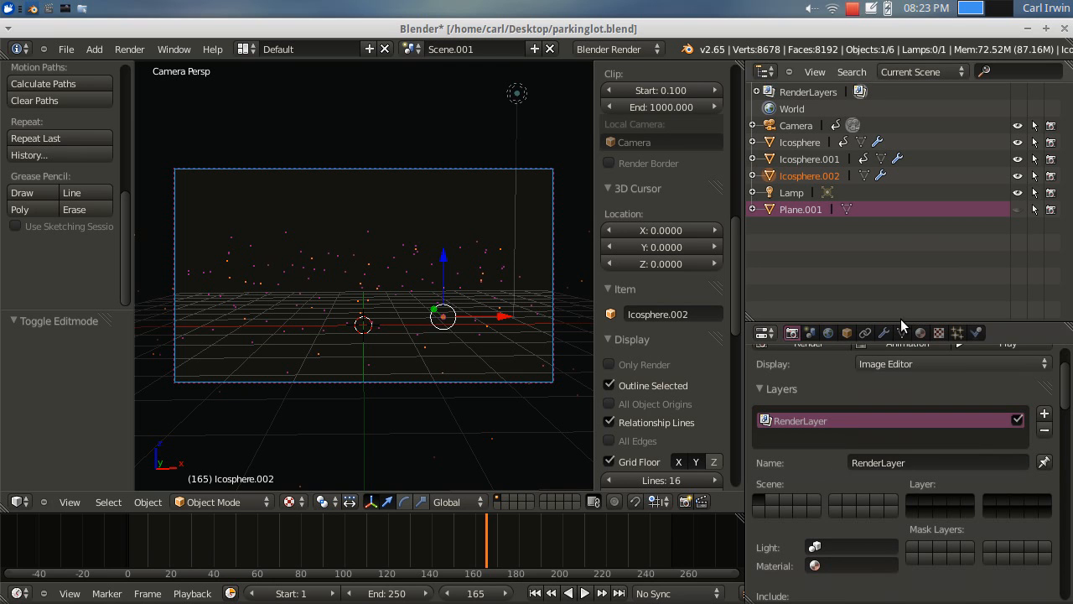
drag(904, 324, 906, 205)
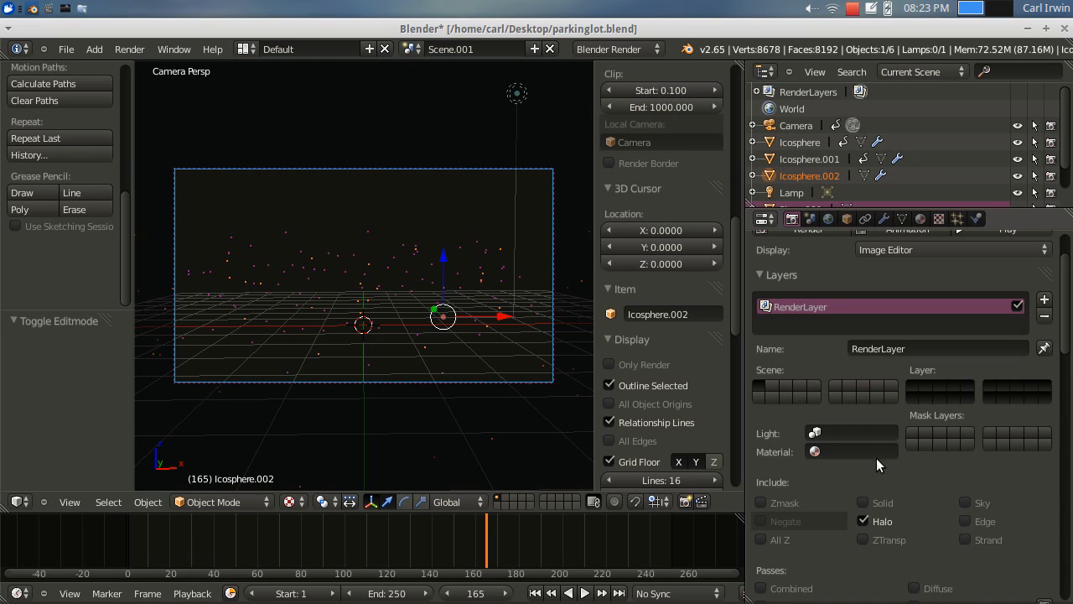
scroll(876, 459, down, 4)
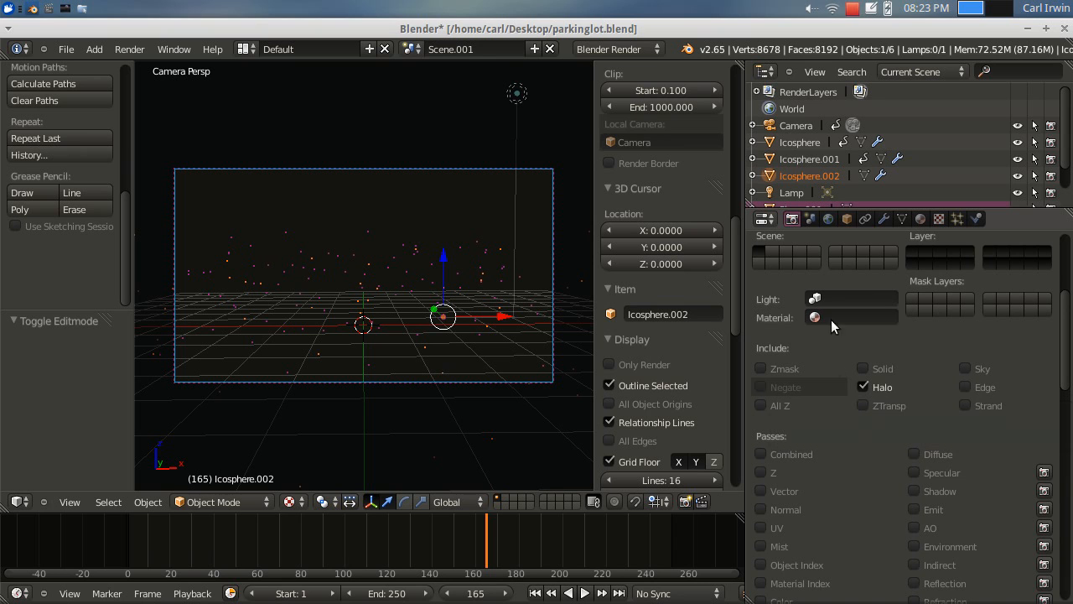
Enlarge the outliner, make Plane.001 visible in the viewport, and inspect the parking lot geometry around the halo points from several angles
drag(853, 209, 858, 337)
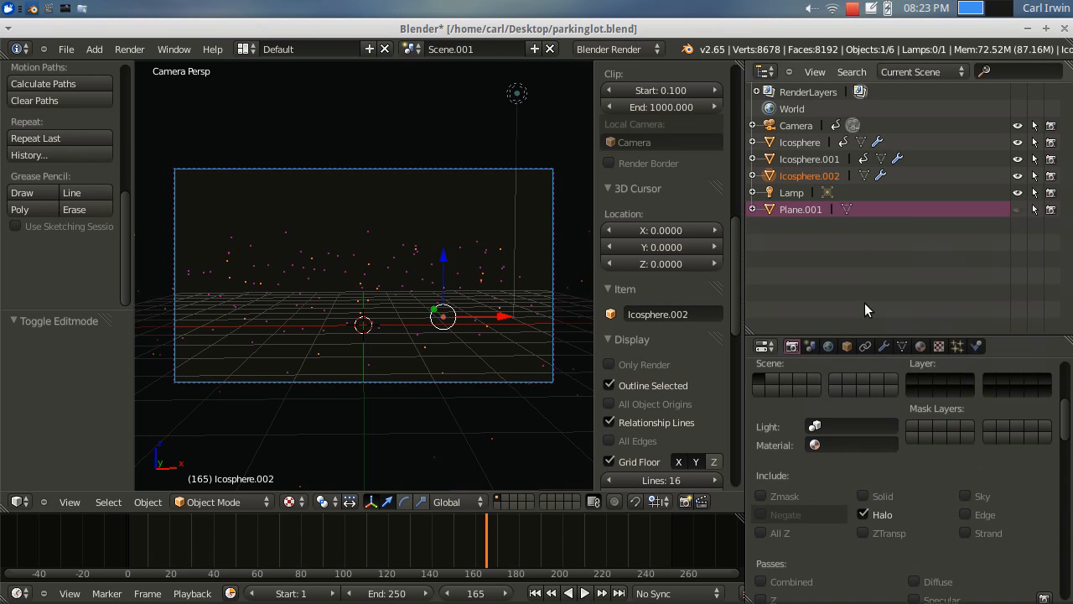
click(1017, 210)
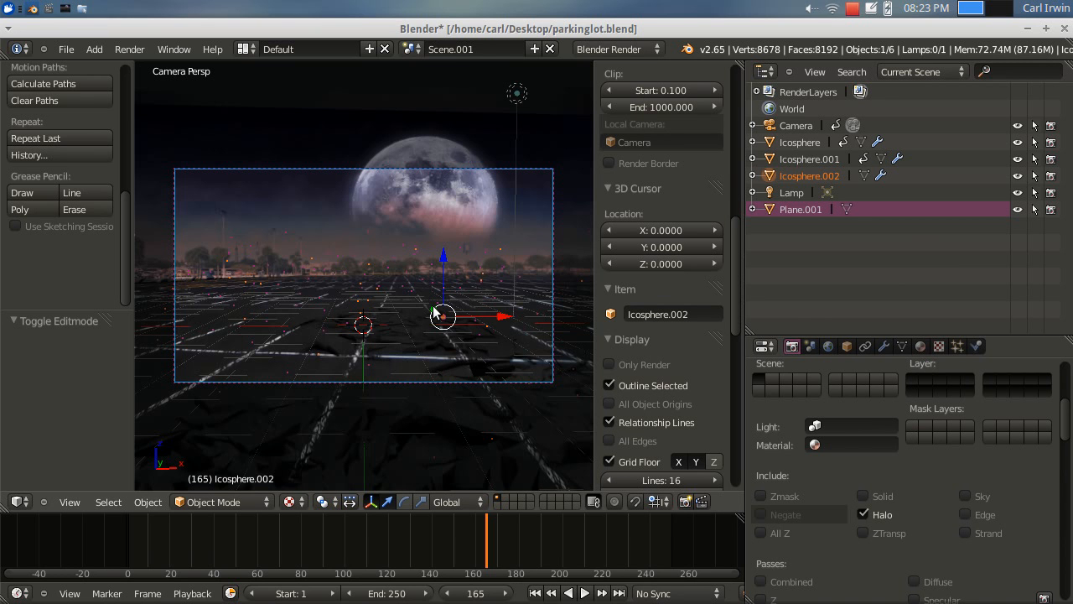
middle_drag(529, 286, 438, 317)
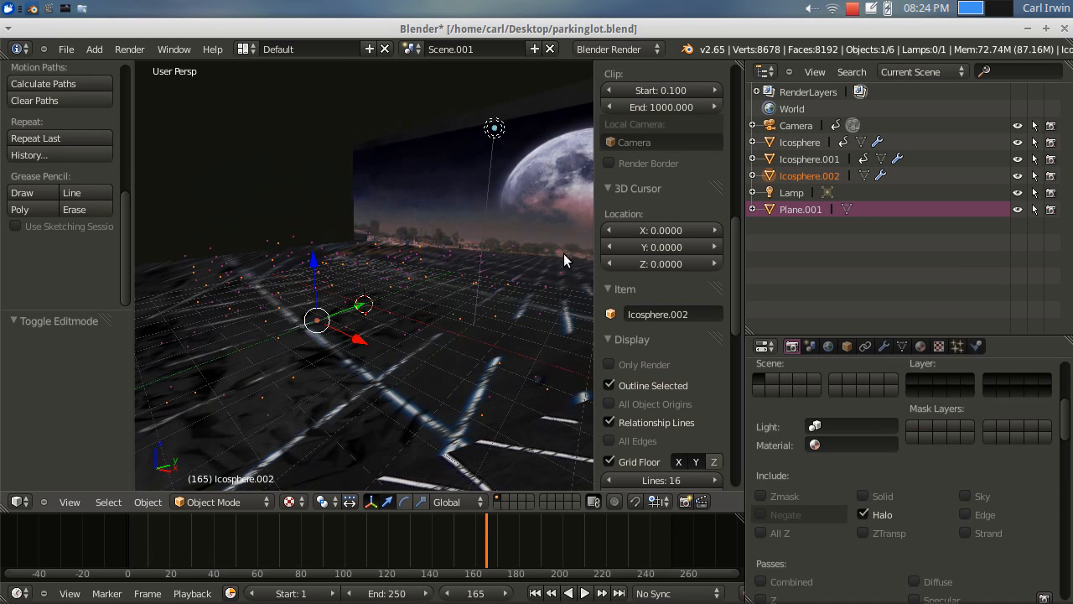
middle_drag(524, 323, 412, 312)
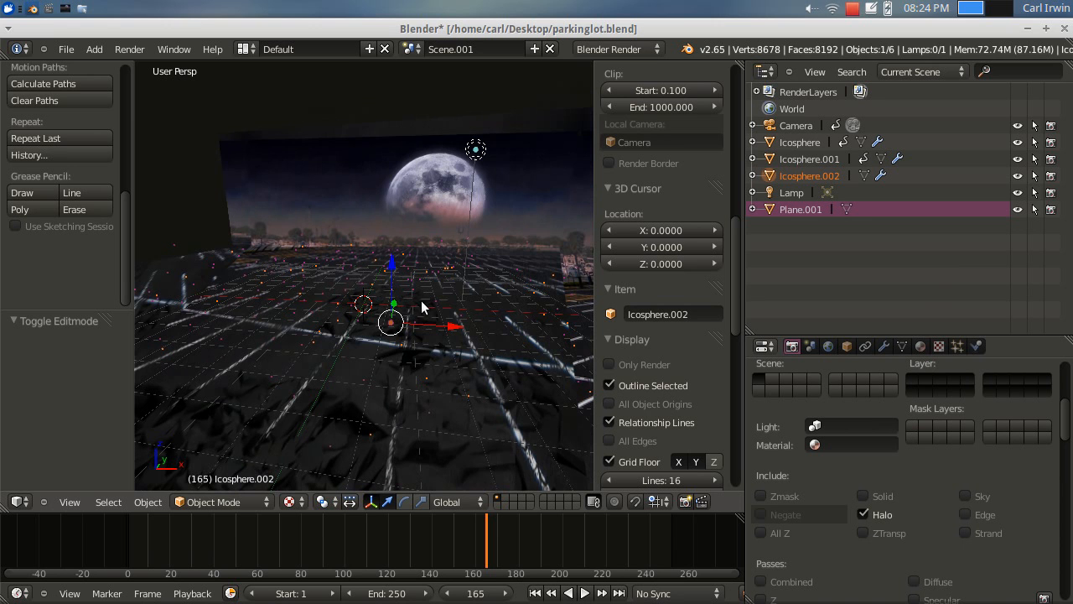
middle_drag(446, 410, 497, 275)
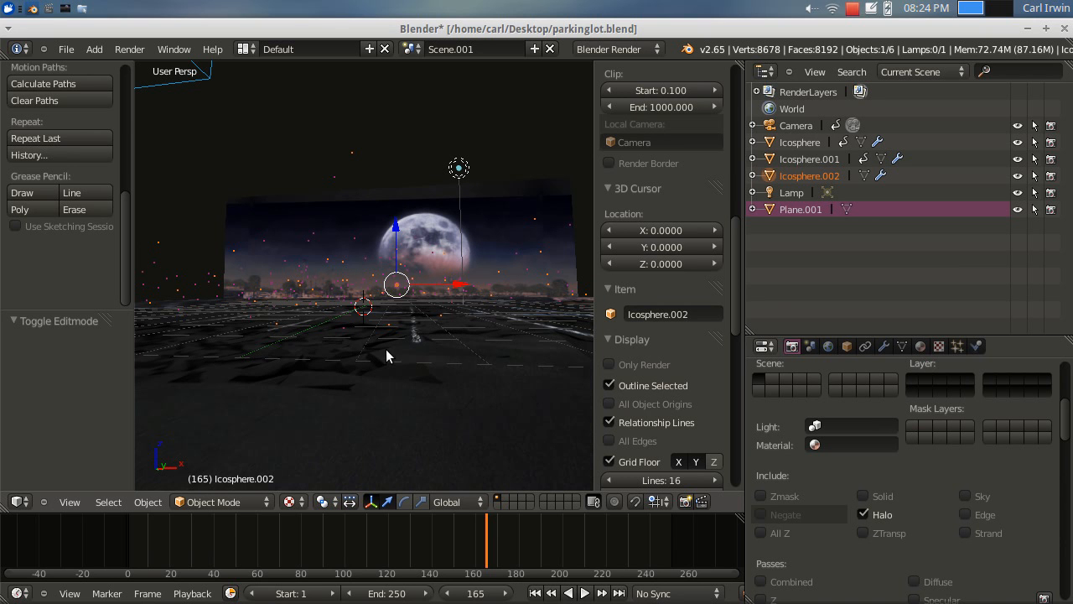
middle_drag(420, 393, 385, 369)
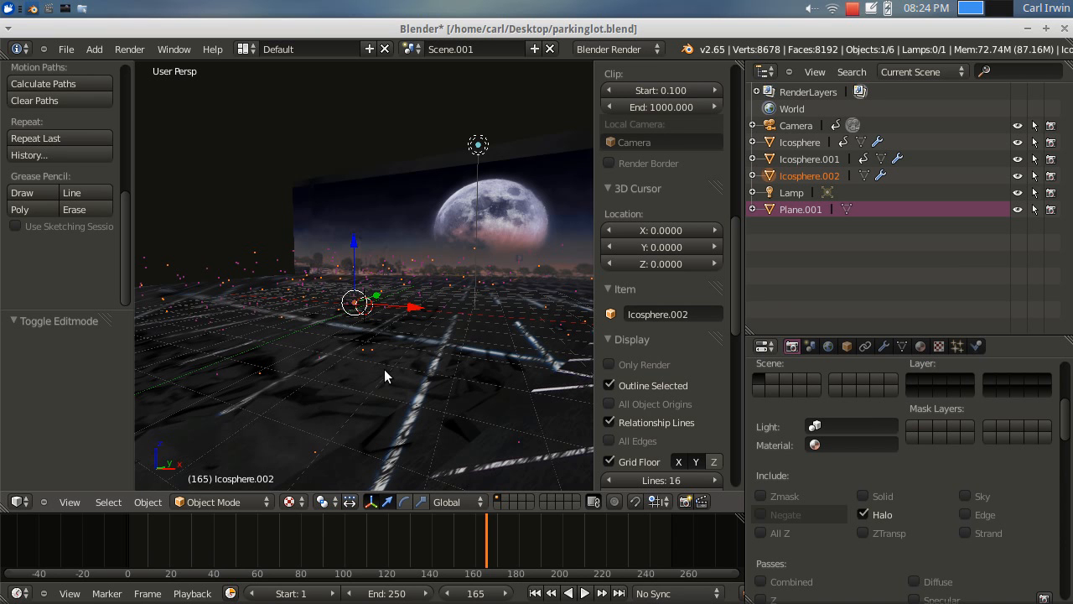
mouse_move(384, 369)
middle_down()
mouse_move(402, 355)
mouse_move(365, 384)
mouse_move(303, 378)
mouse_move(293, 336)
mouse_move(331, 369)
mouse_move(384, 373)
middle_up()
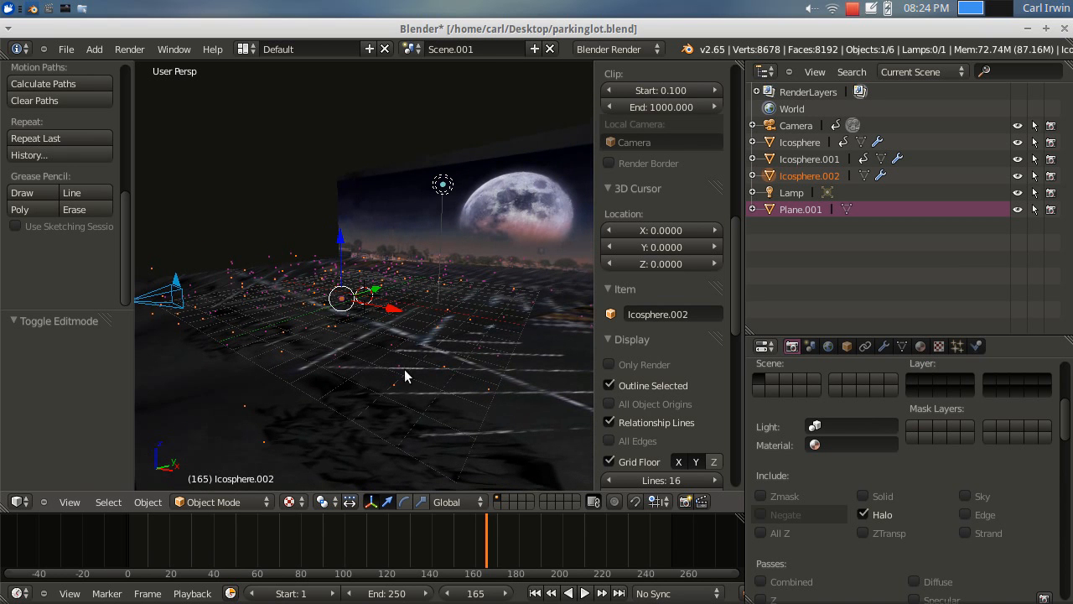
Look through the camera again with the whole camera frame and its surroundings in view
click(420, 365)
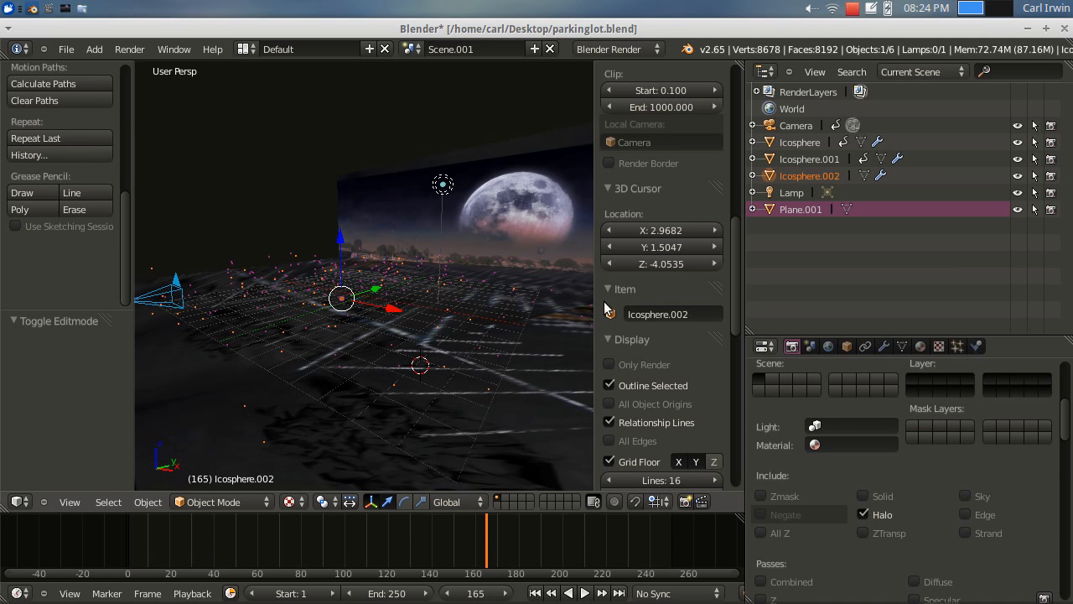
click(125, 507)
click(70, 501)
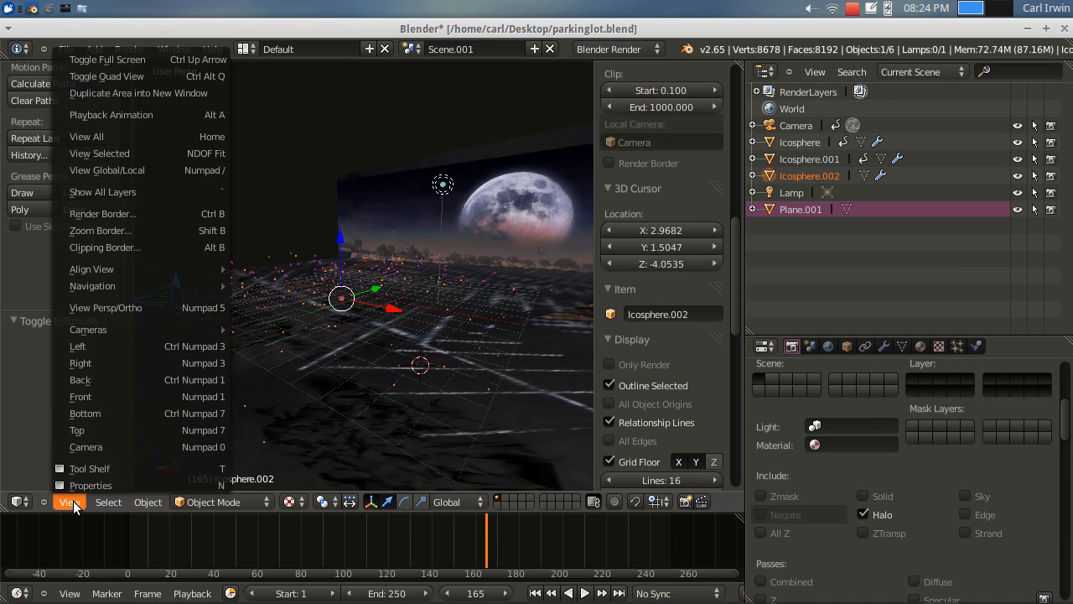
click(96, 447)
scroll(469, 312, down, 2)
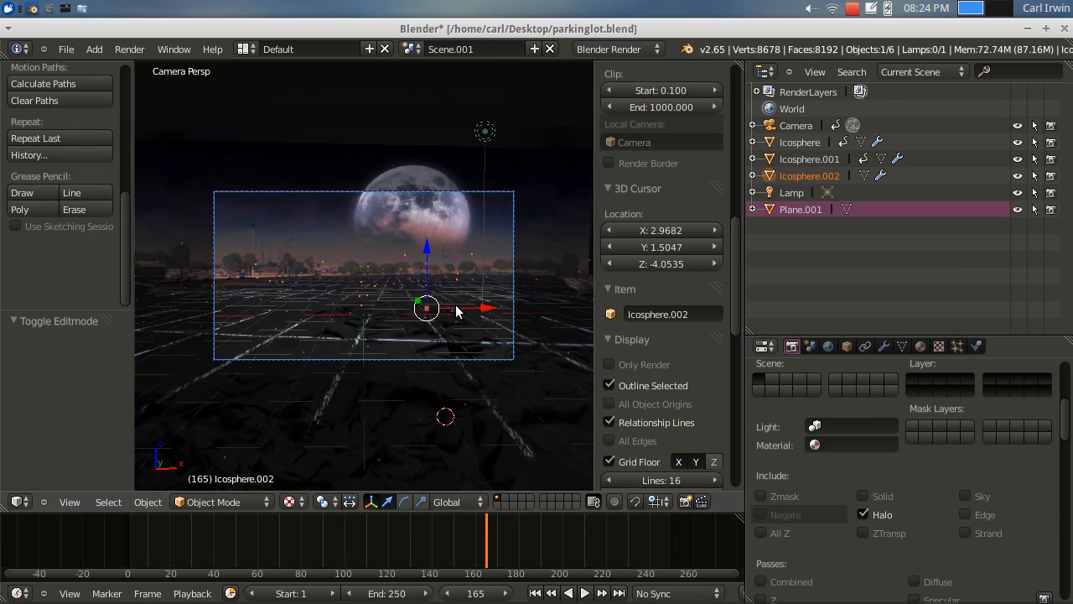
Render frame 165 of Scene.001 and inspect the halo fog image
drag(1068, 420, 1072, 366)
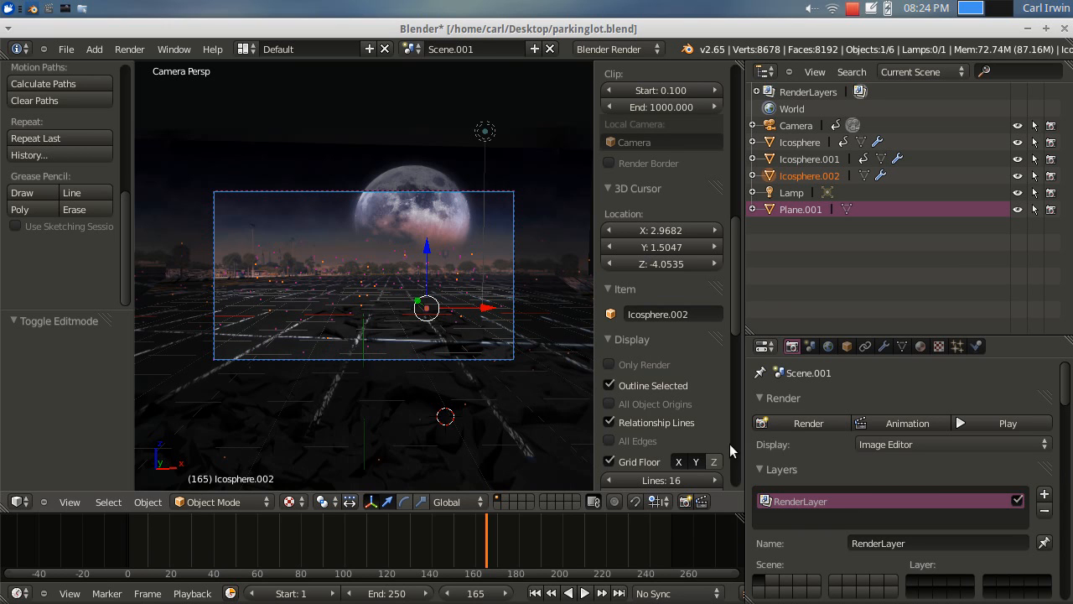
click(787, 424)
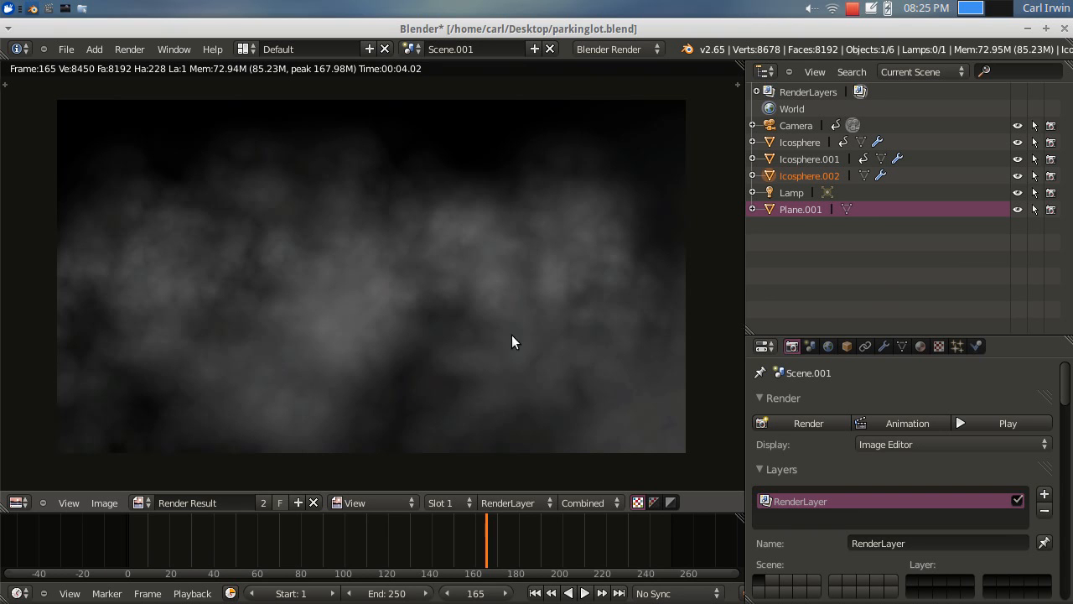
scroll(493, 347, up, 2)
scroll(493, 347, down, 2)
Return to the 3D view, go to frame 1, and render the halo fog at that frame
click(17, 503)
click(42, 487)
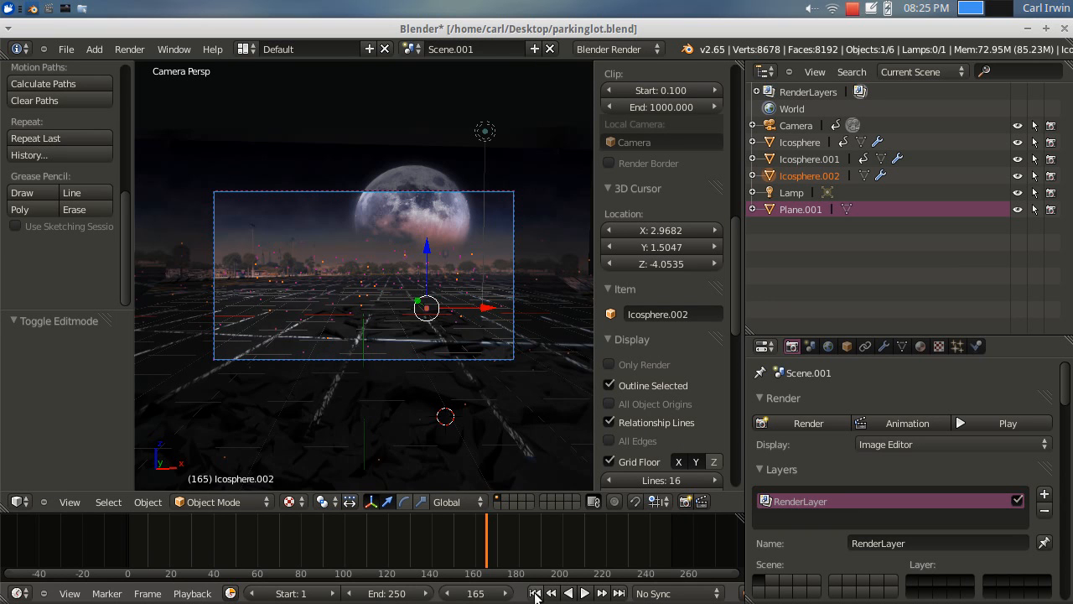
click(535, 592)
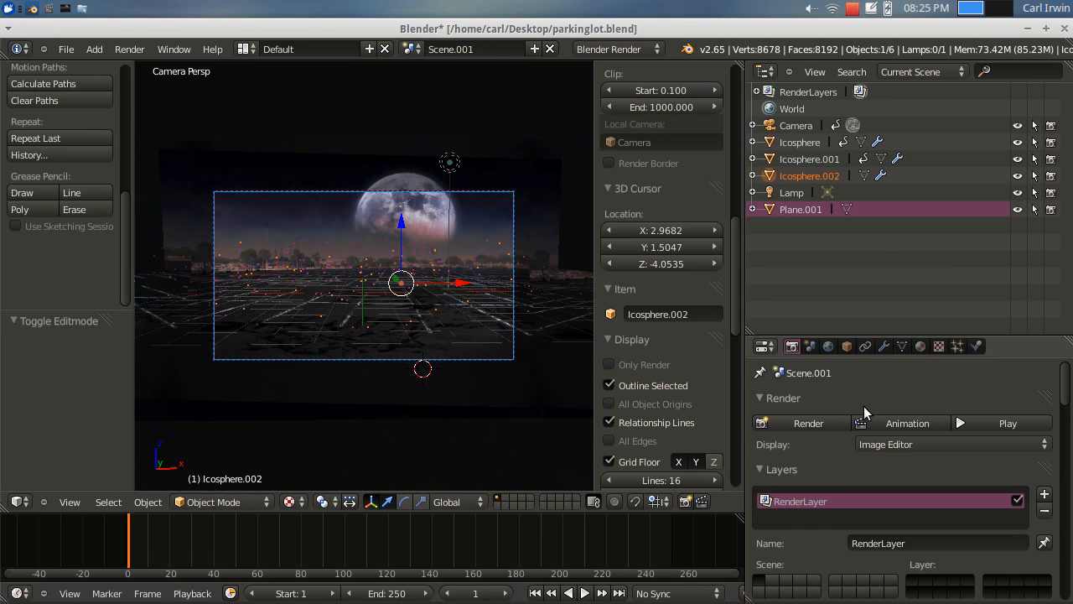
click(808, 423)
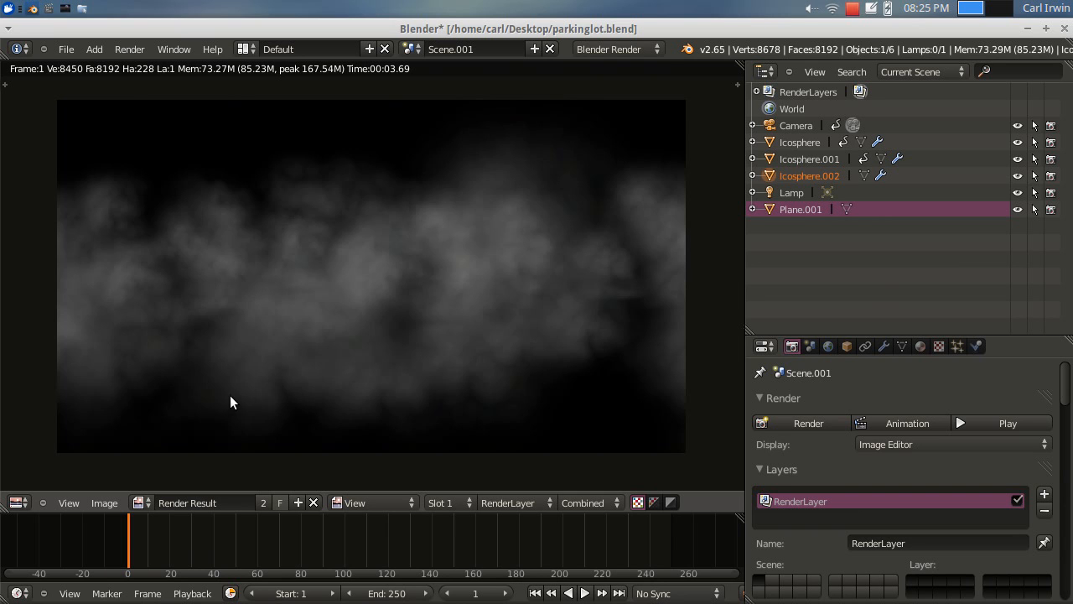
Examine the frame 1 render up close and as a whole, checking the density and detail of the fog
scroll(351, 295, down, 1)
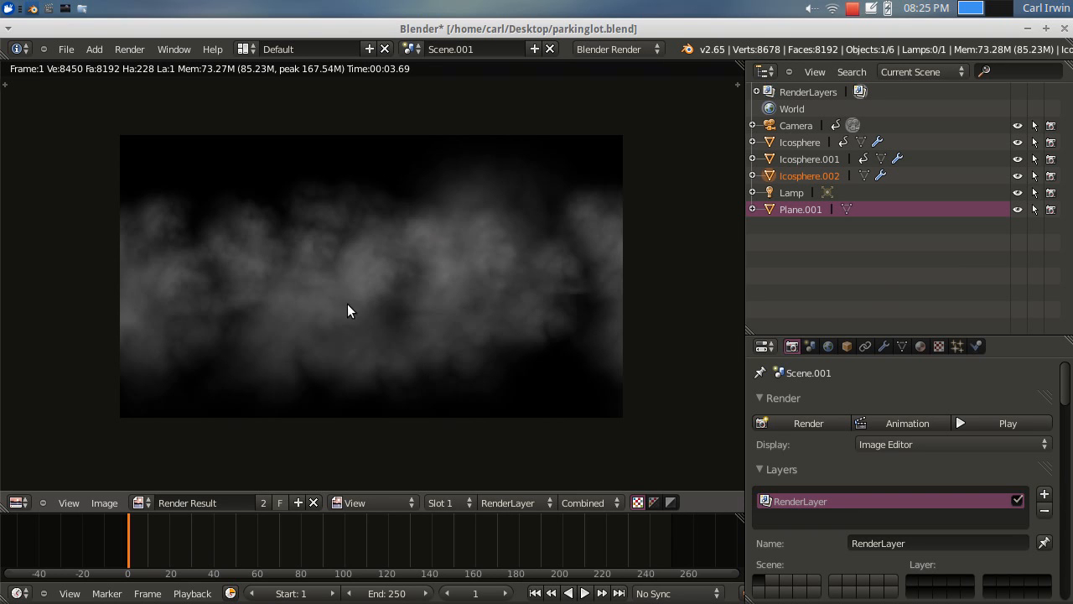
scroll(390, 290, up, 3)
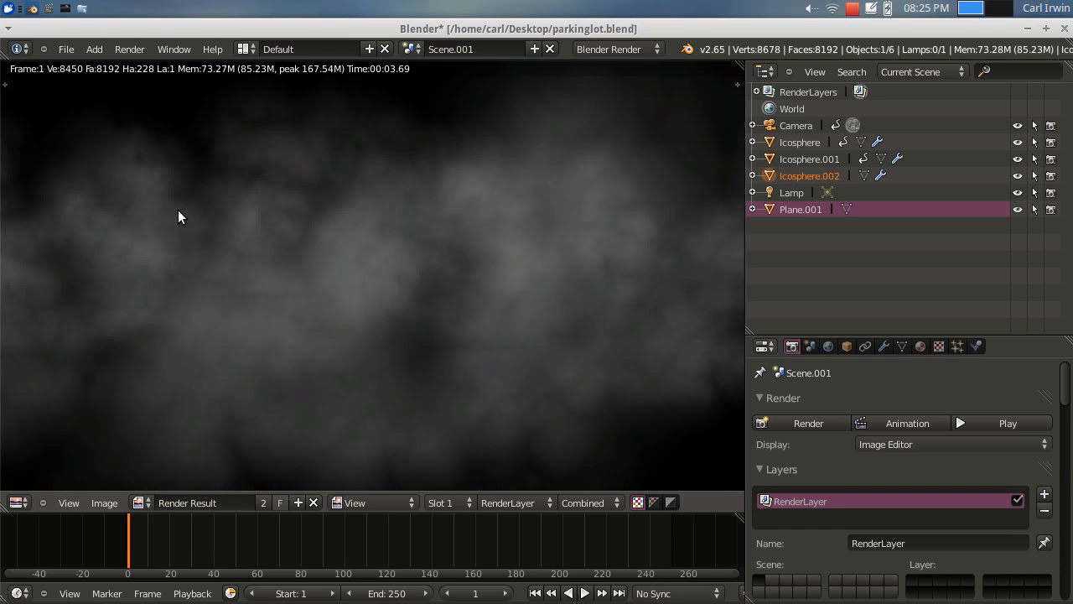
scroll(397, 350, up, 6)
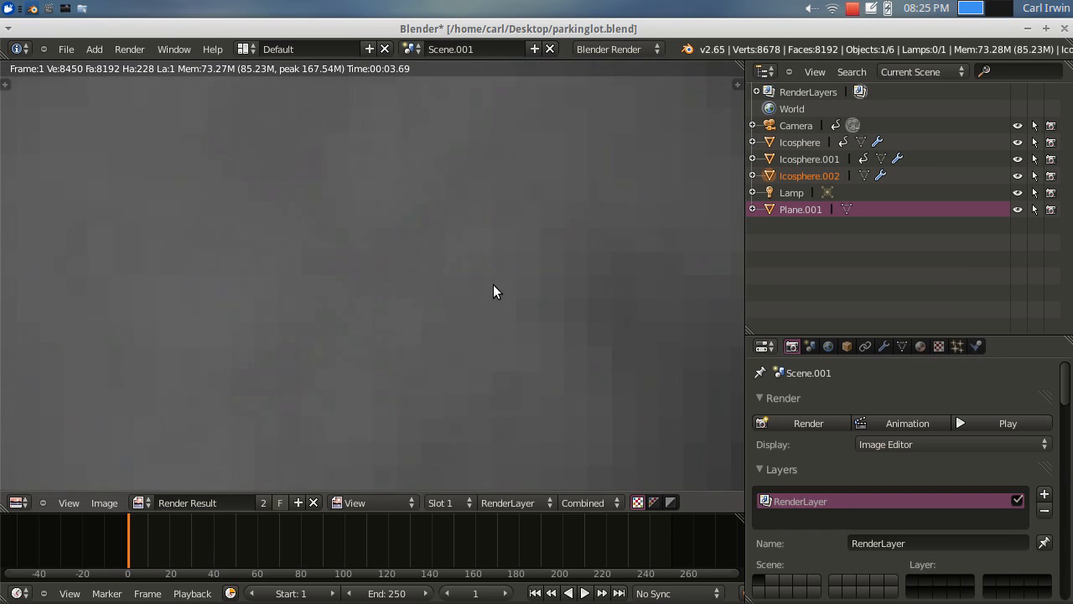
scroll(502, 292, down, 5)
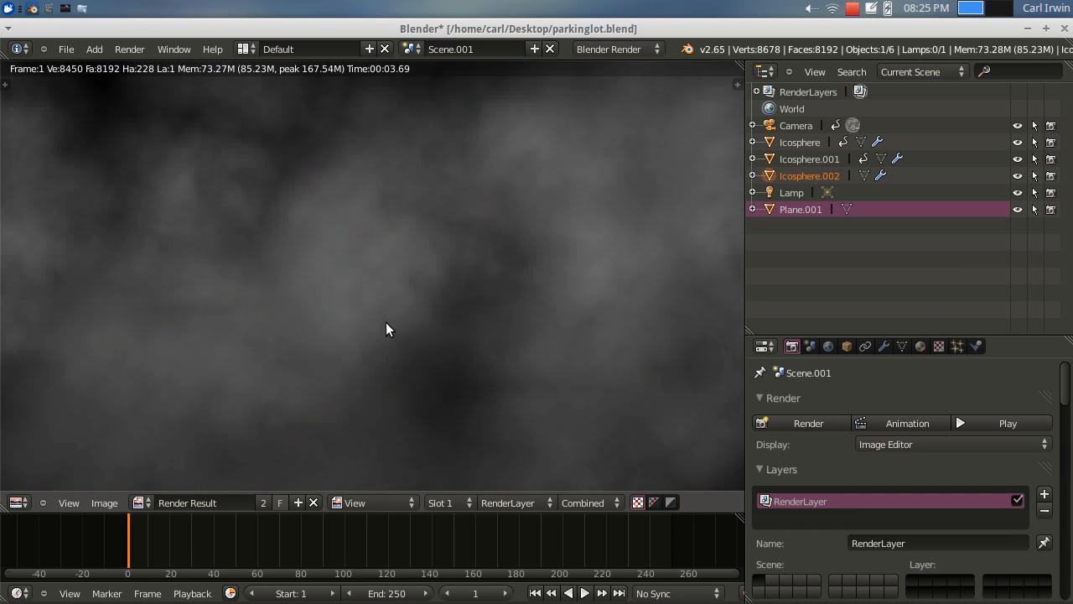
scroll(376, 280, down, 3)
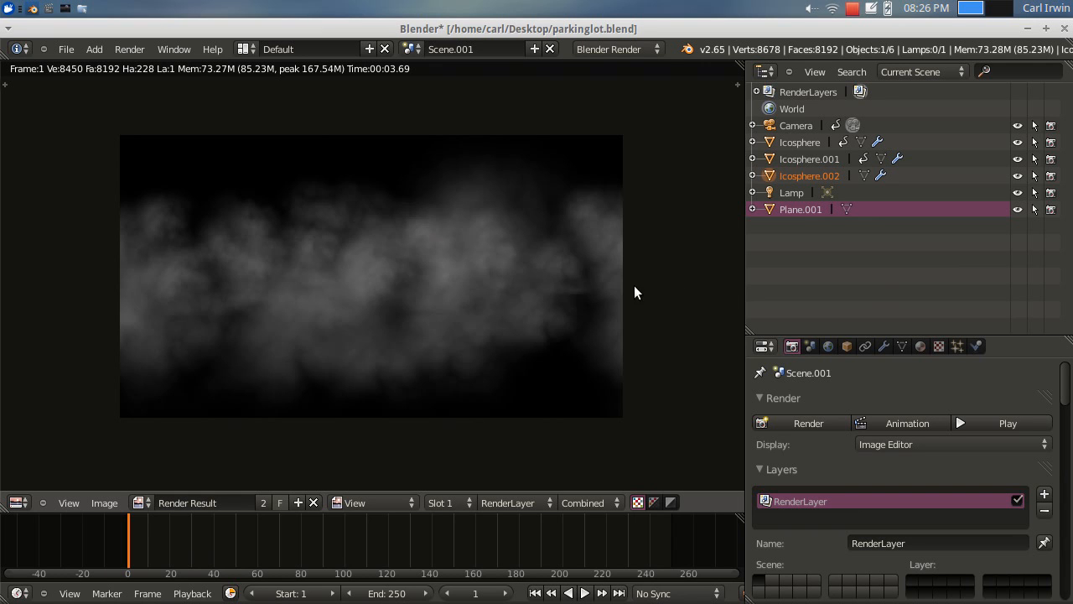
scroll(616, 288, up, 3)
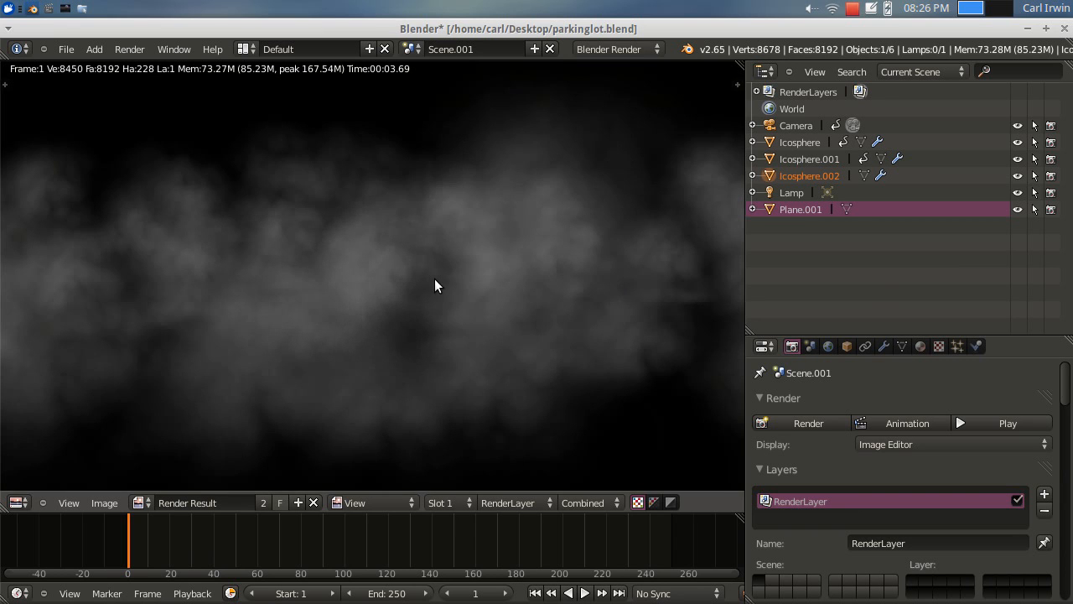
scroll(434, 279, down, 1)
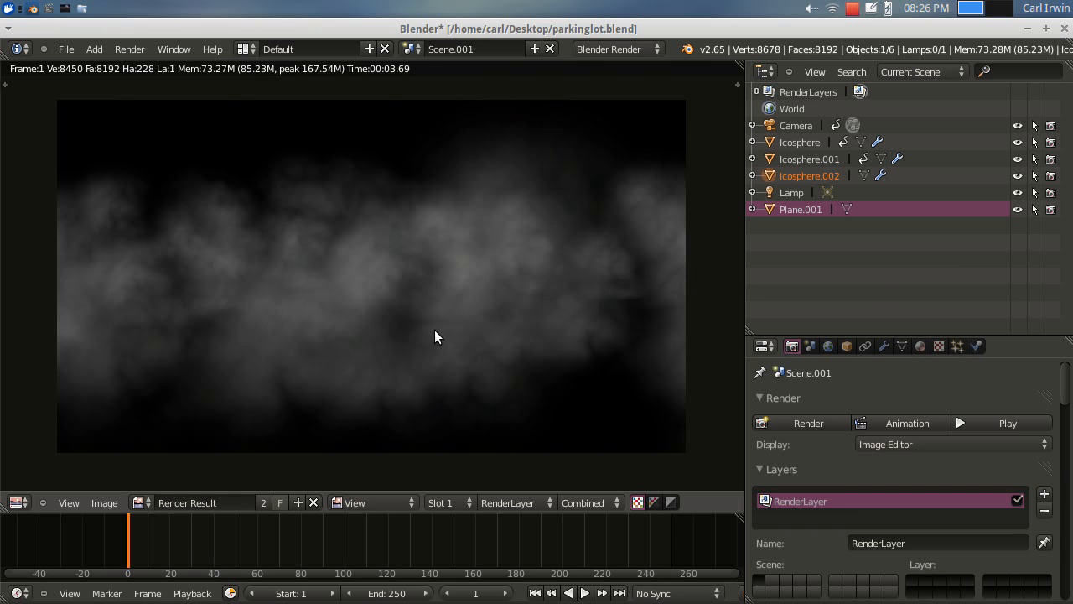
scroll(434, 330, up, 2)
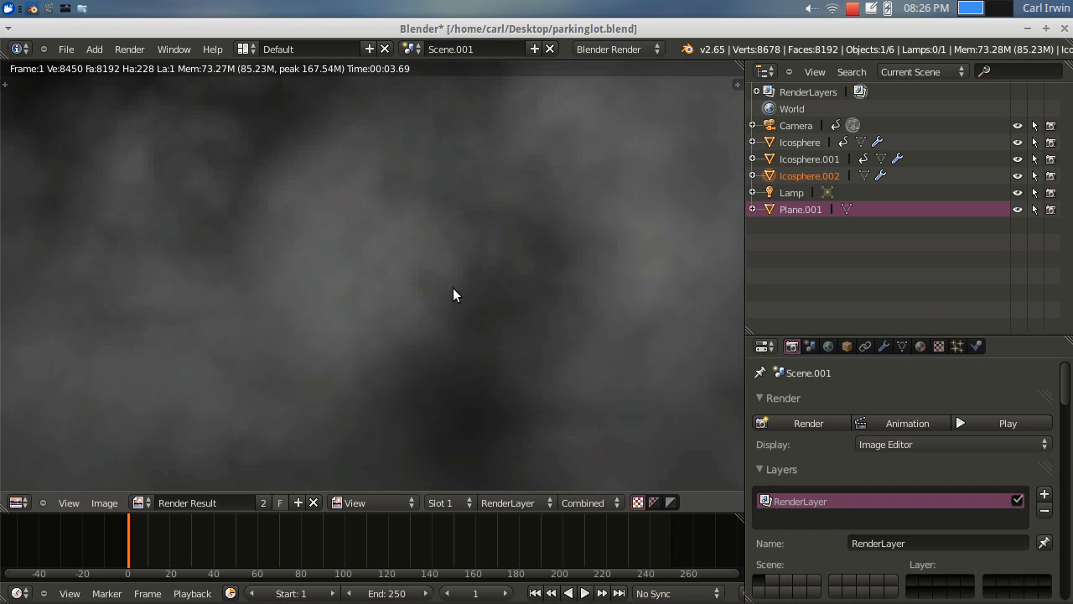
scroll(451, 288, down, 2)
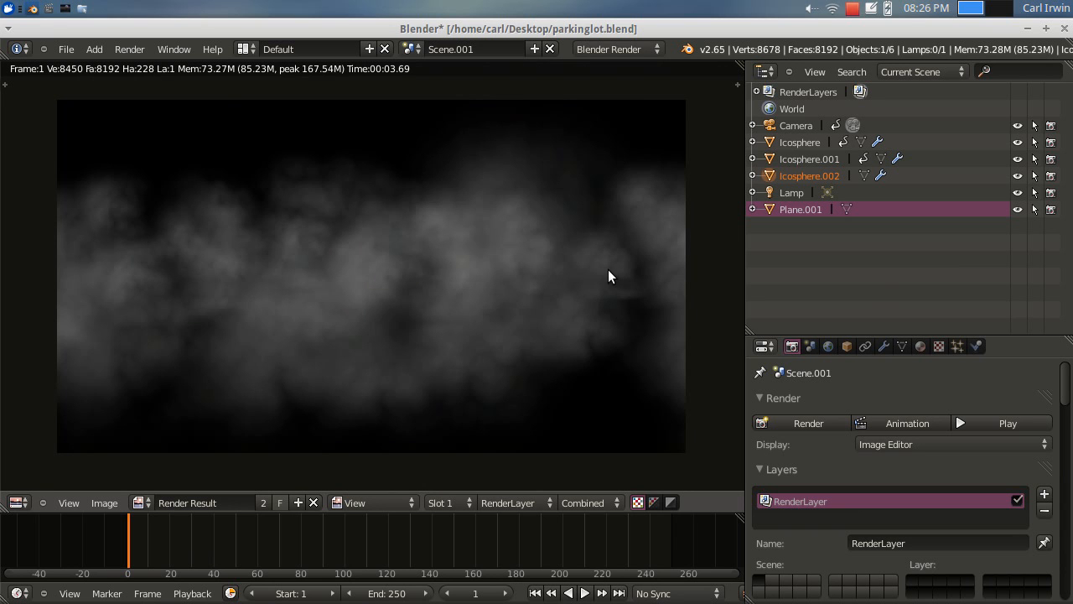
scroll(399, 296, up, 2)
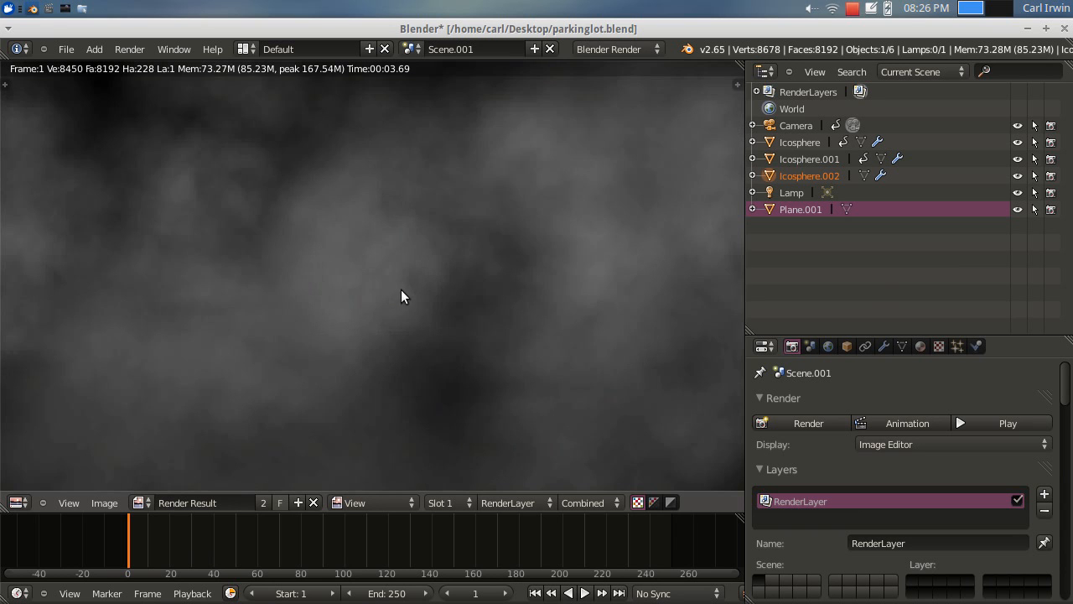
scroll(277, 231, down, 2)
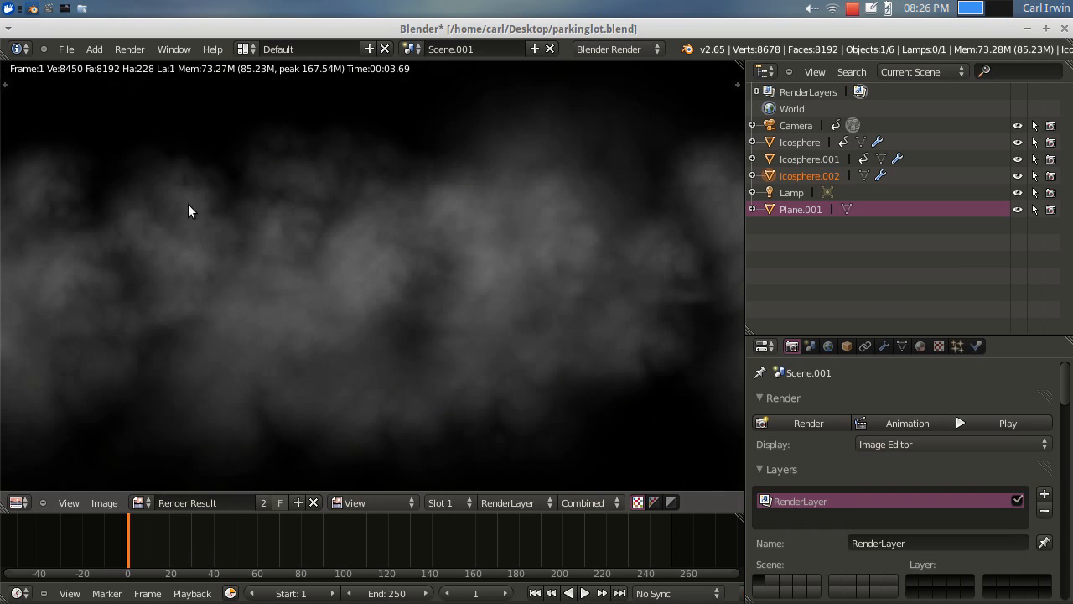
scroll(590, 373, down, 1)
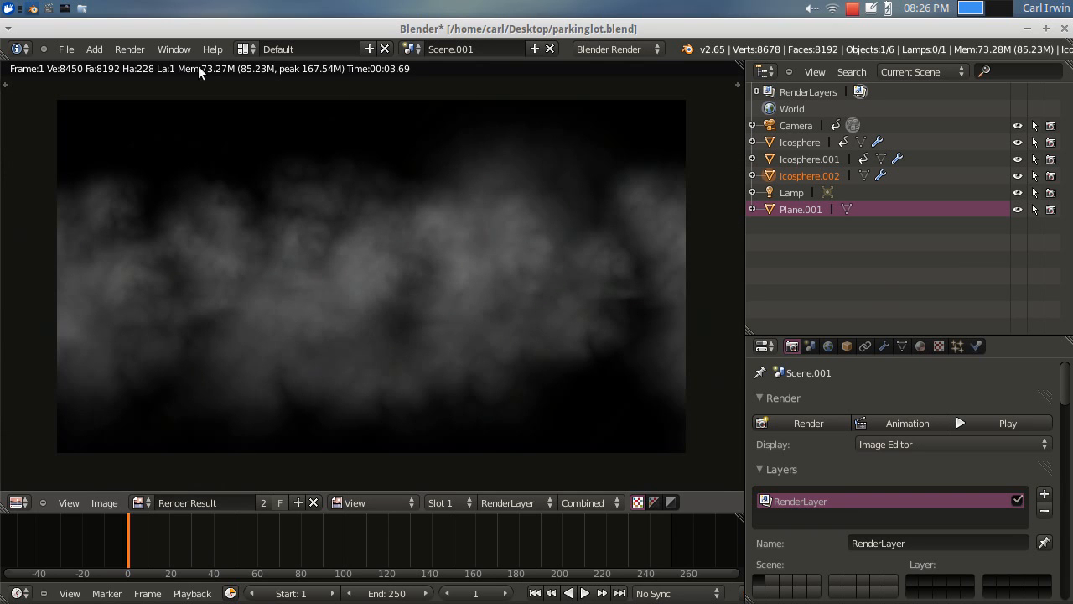
Switch to the Video Editing layout and check the sequencer contents of Scene.001, Scene.002, Scene.003 and Scene.005
click(248, 49)
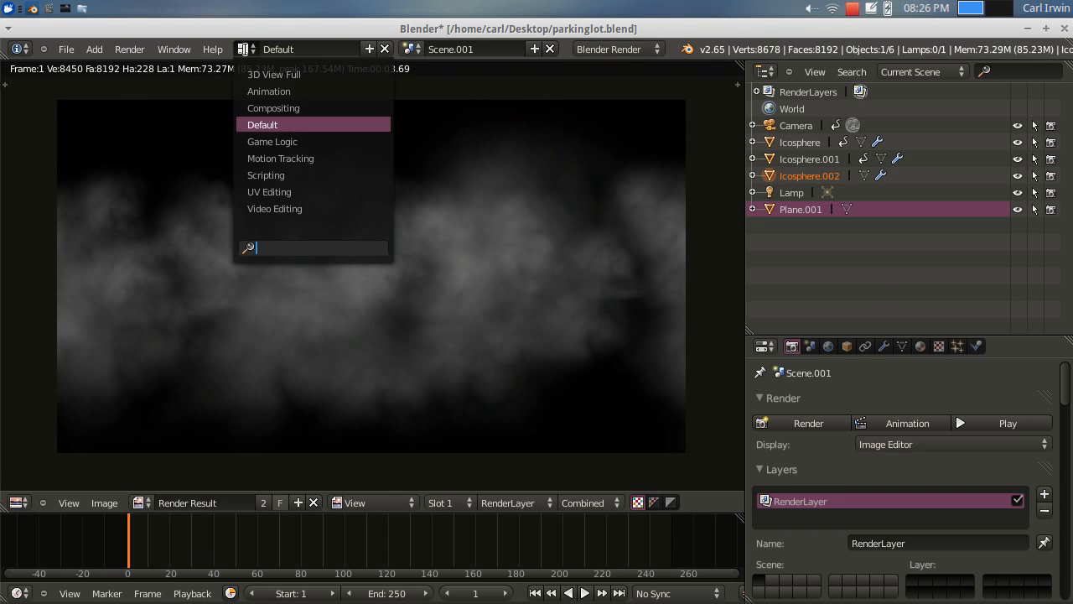
click(281, 208)
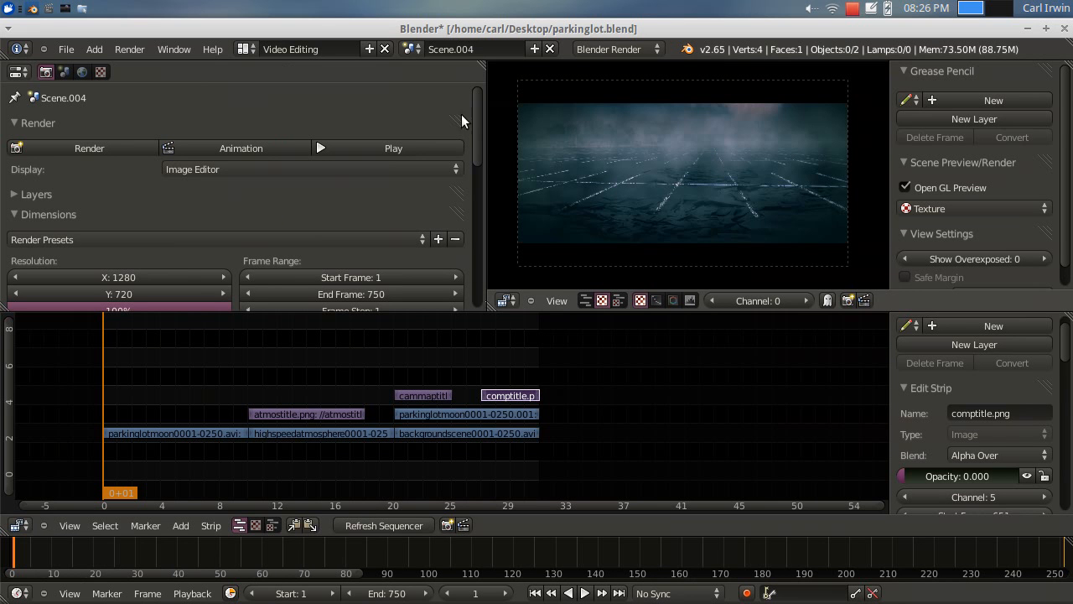
click(408, 49)
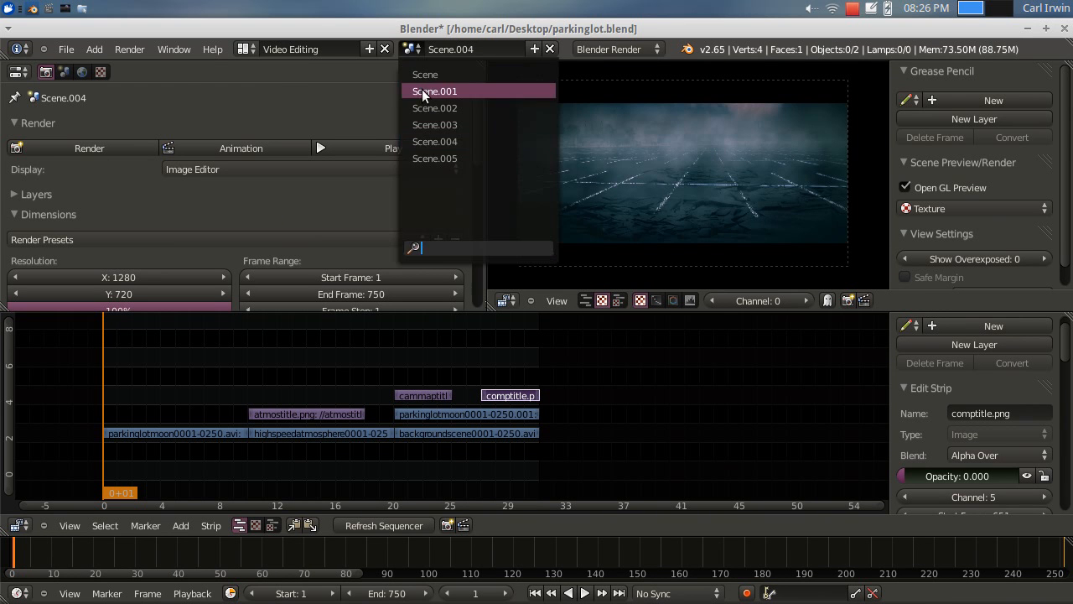
click(424, 93)
click(415, 49)
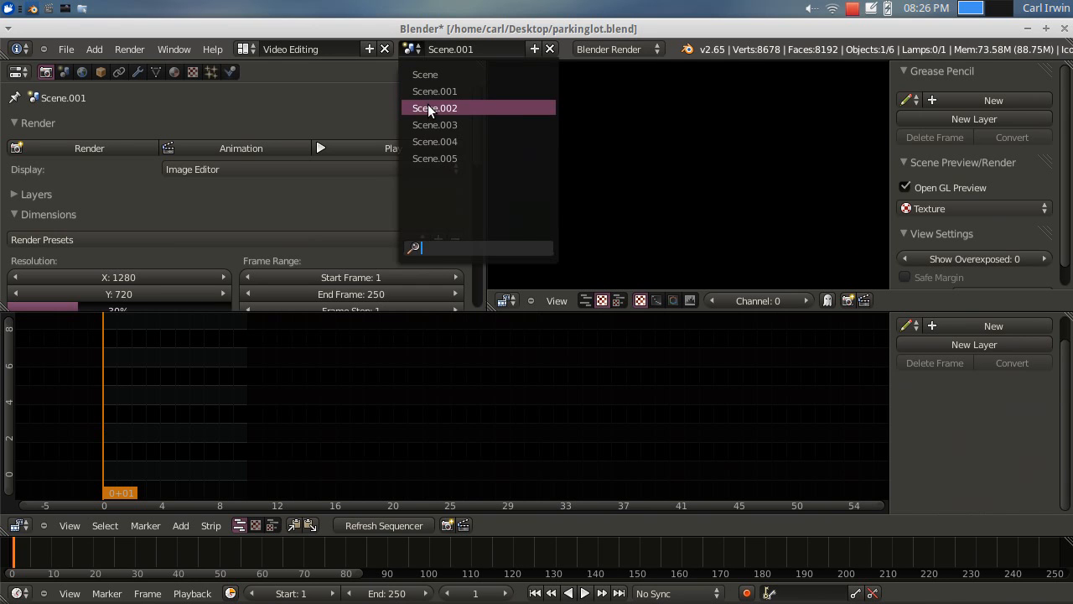
click(427, 106)
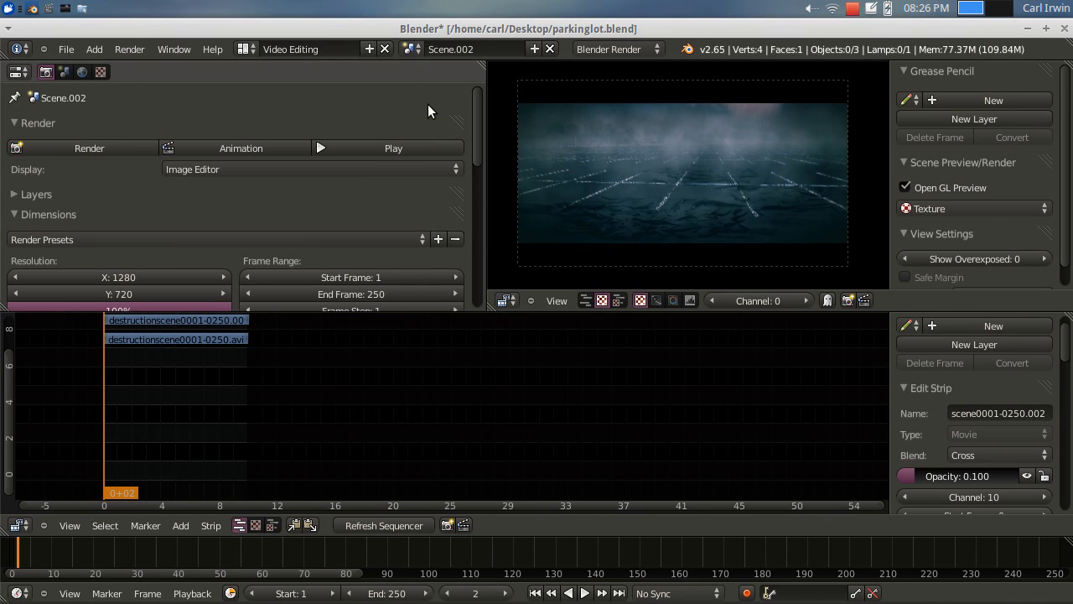
click(413, 49)
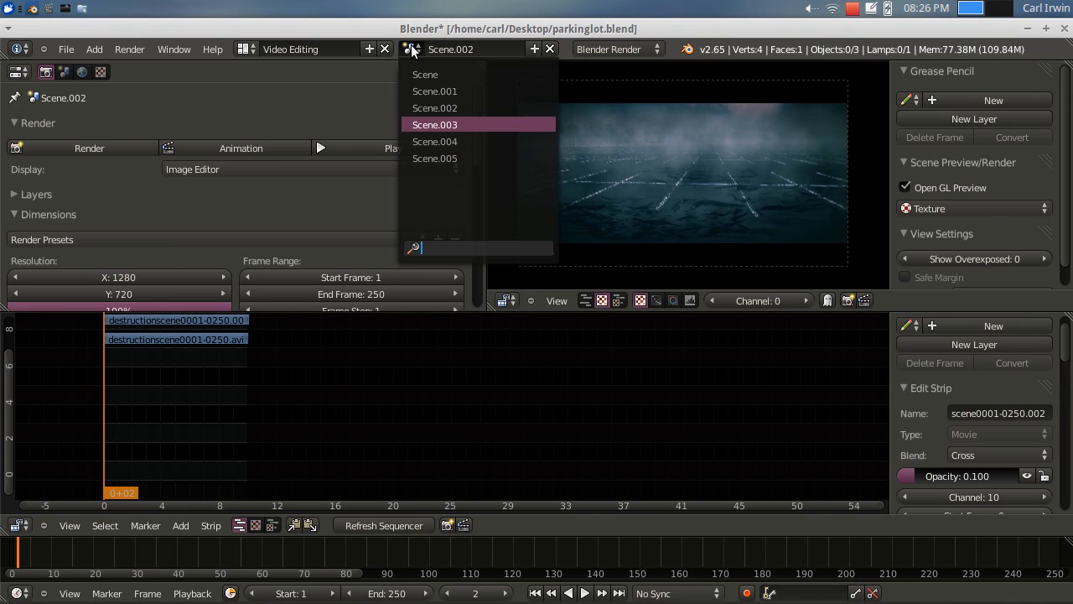
key(Return)
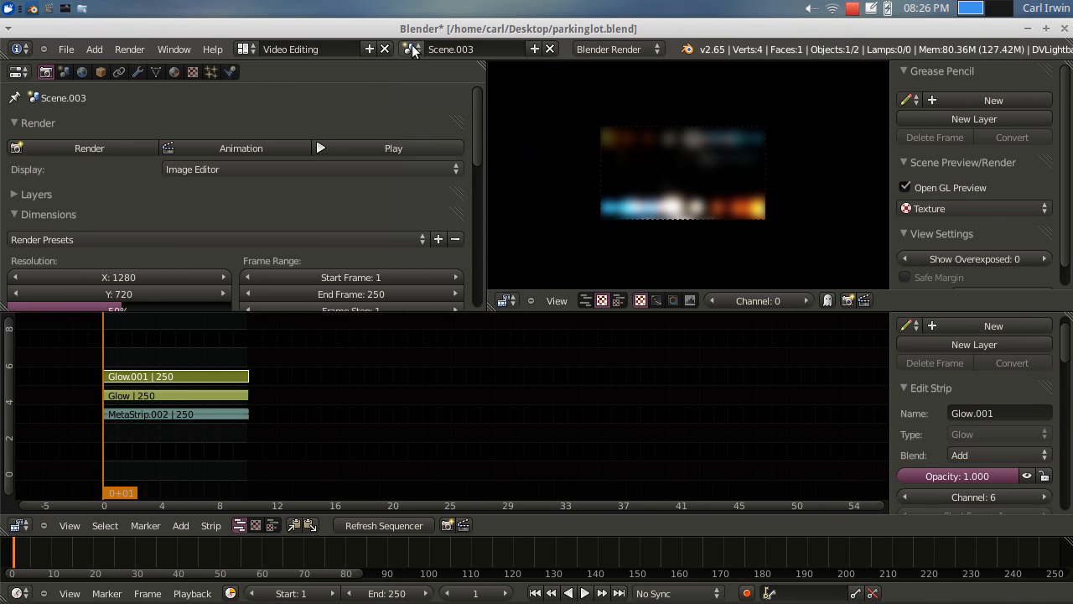
click(412, 49)
click(428, 158)
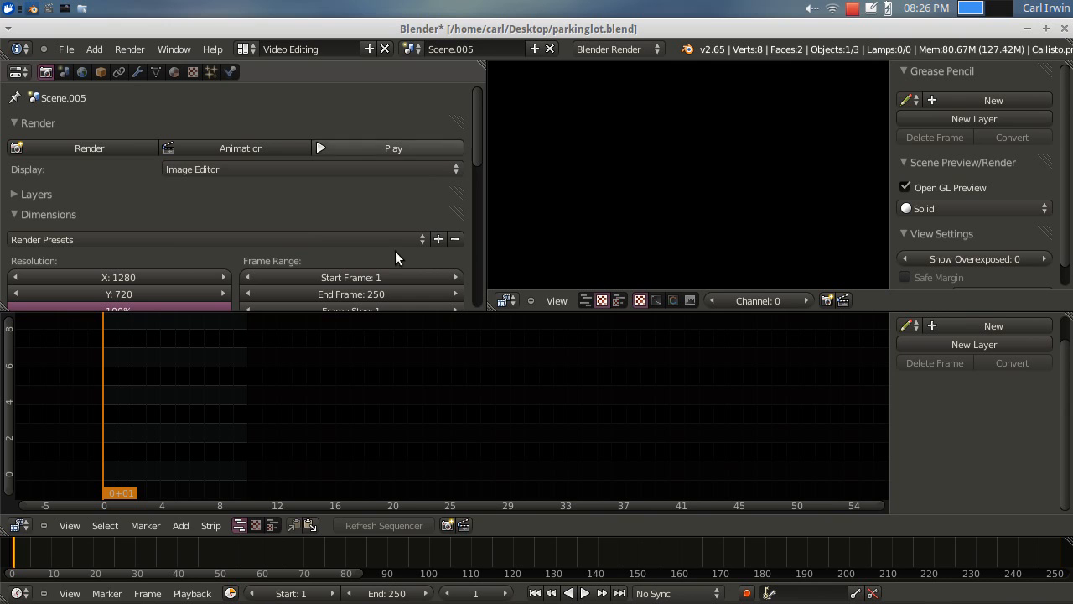
Add Scene.001 as a scene strip to Scene.005's sequence on channel 3, starting at frame 2
scroll(376, 385, up, 2)
middle_drag(174, 381, 344, 402)
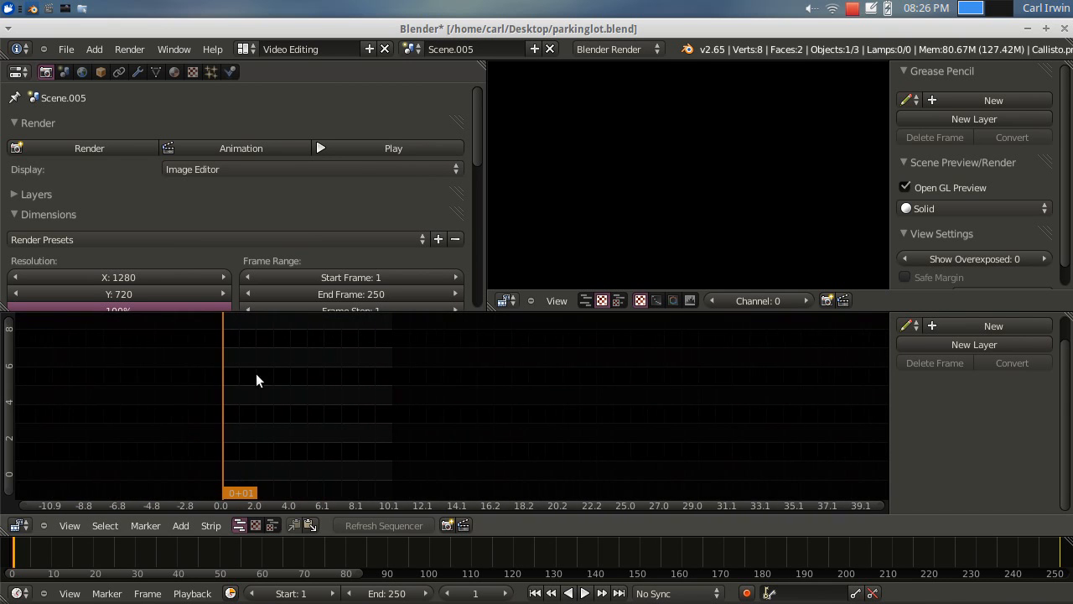
click(182, 525)
mouse_move(195, 507)
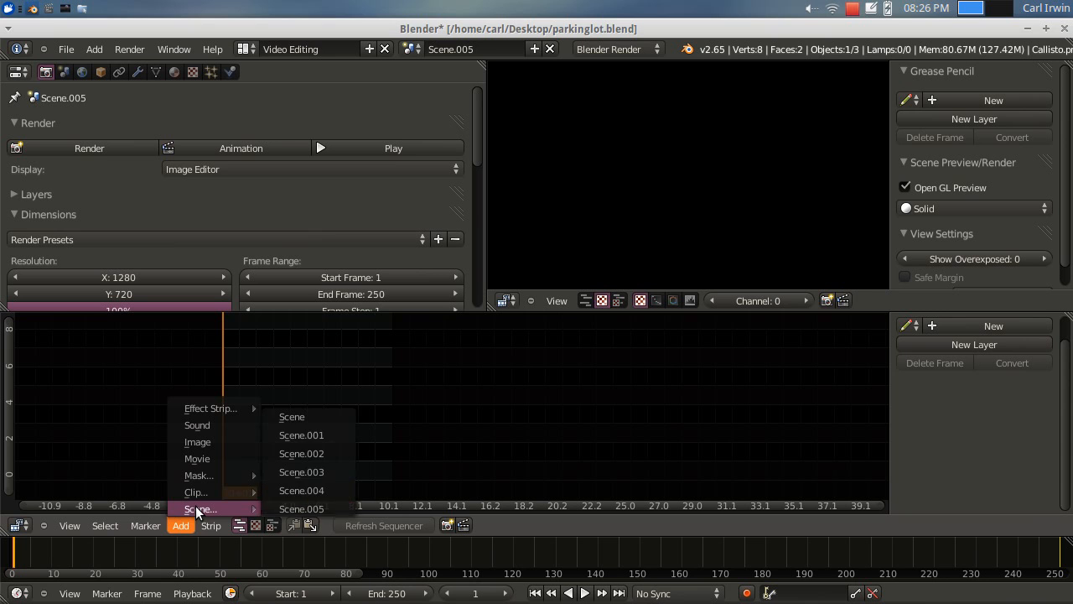
click(316, 435)
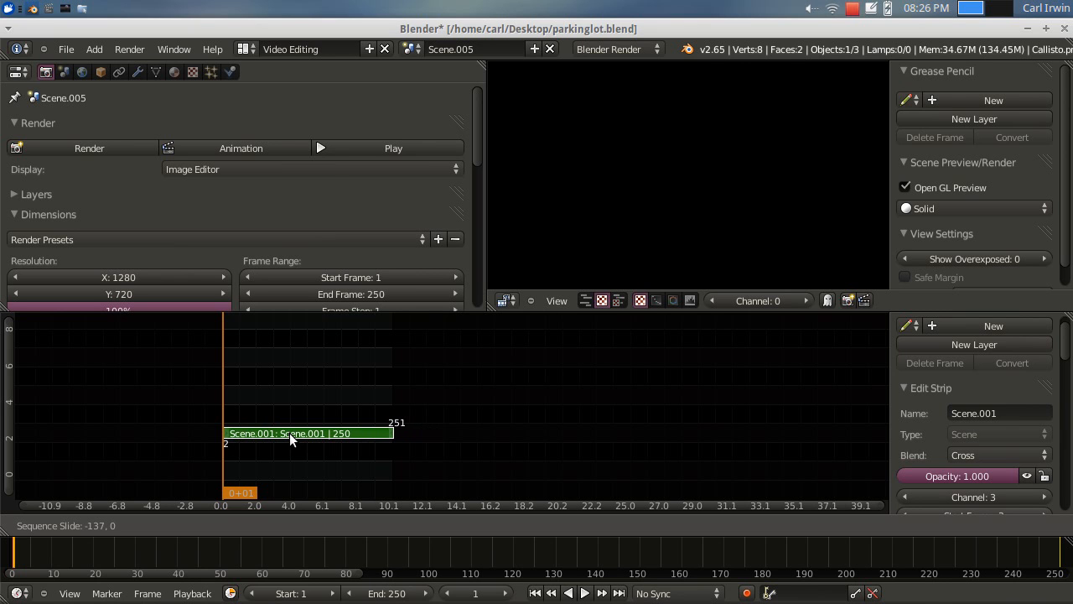
click(289, 433)
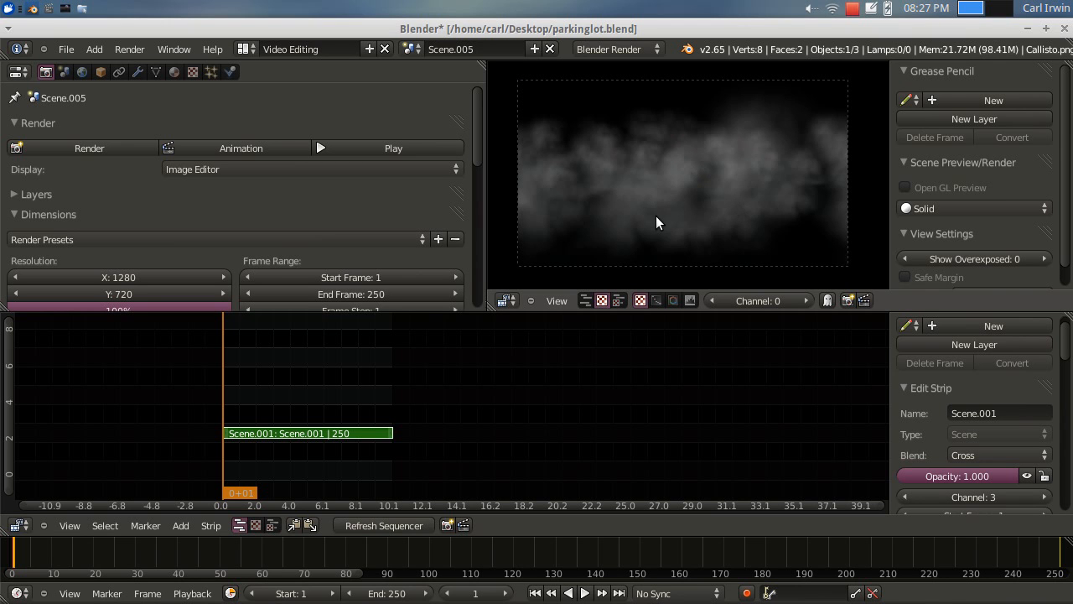
Play back Scene.005's sequence to preview the halo fog, and stop after a few frames
scroll(657, 222, up, 1)
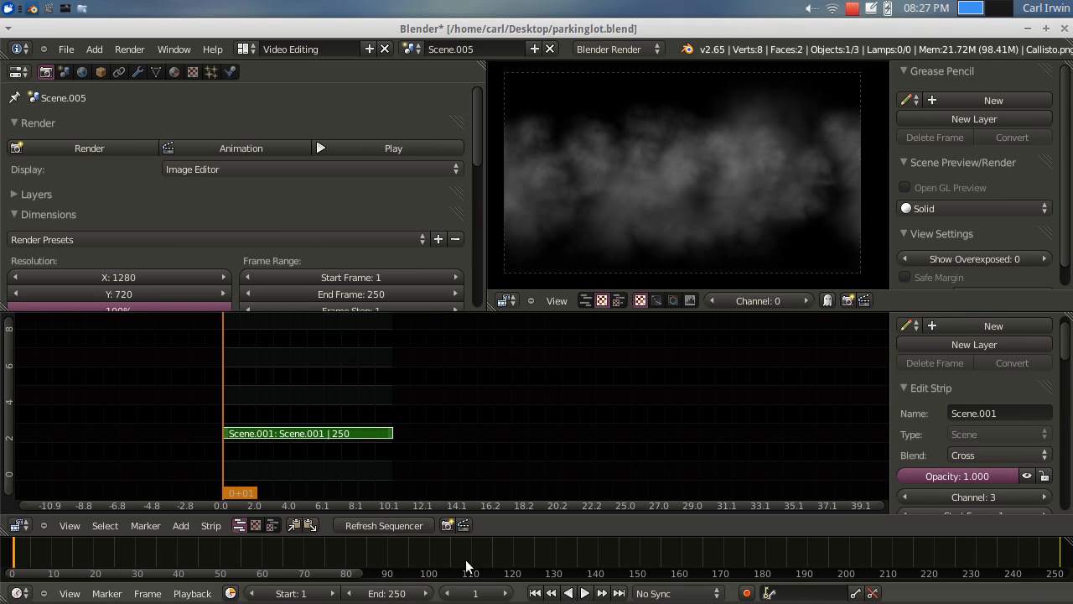
click(584, 593)
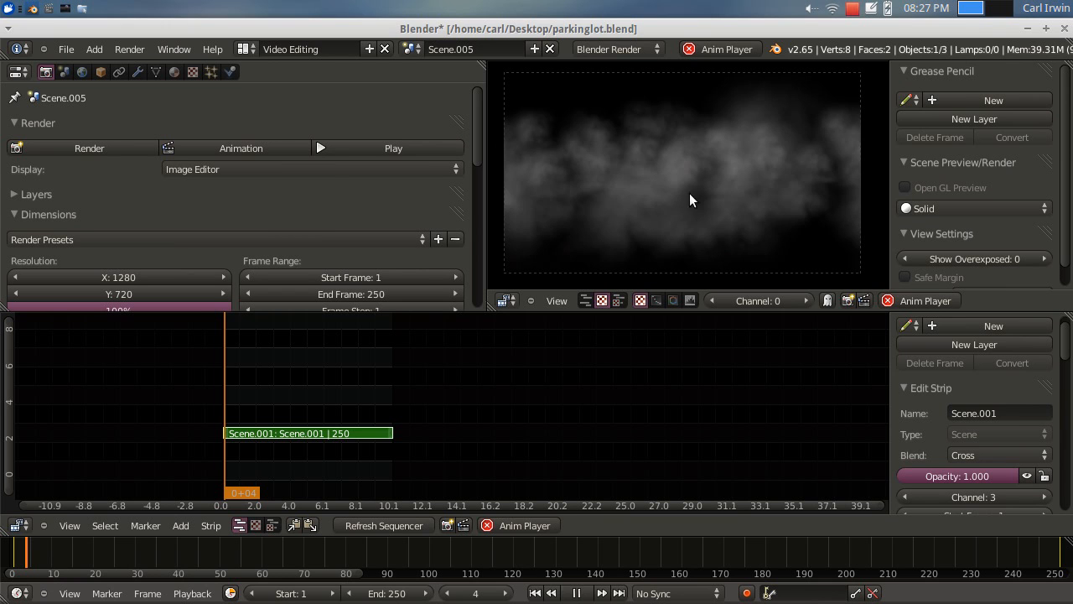
key(alt+a)
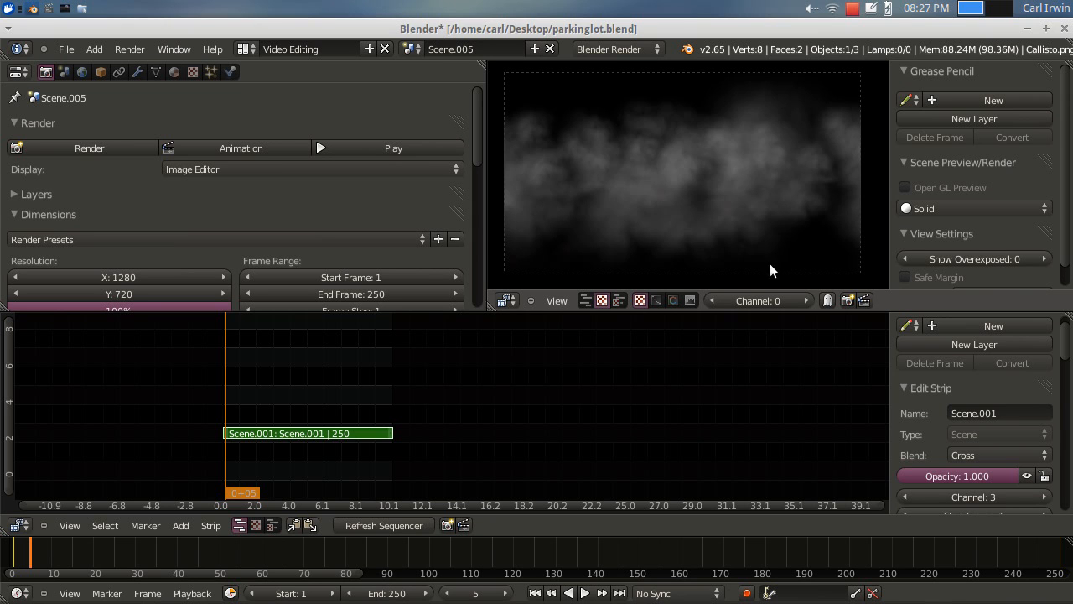
Switch to the main scene, Scene, and look over the strips stacked in its sequencer
click(242, 49)
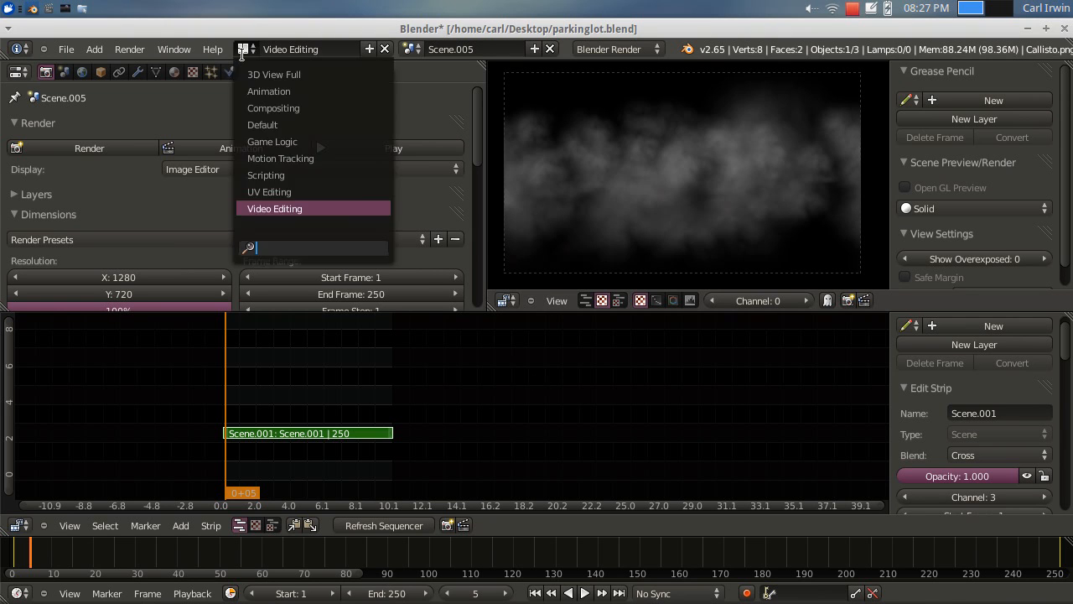
click(411, 49)
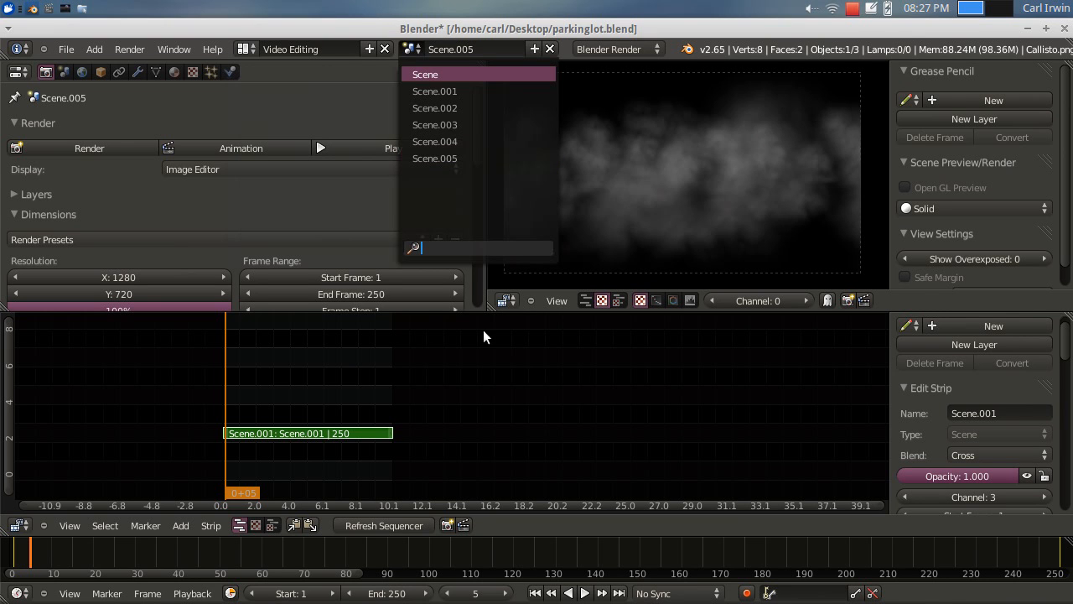
key(Return)
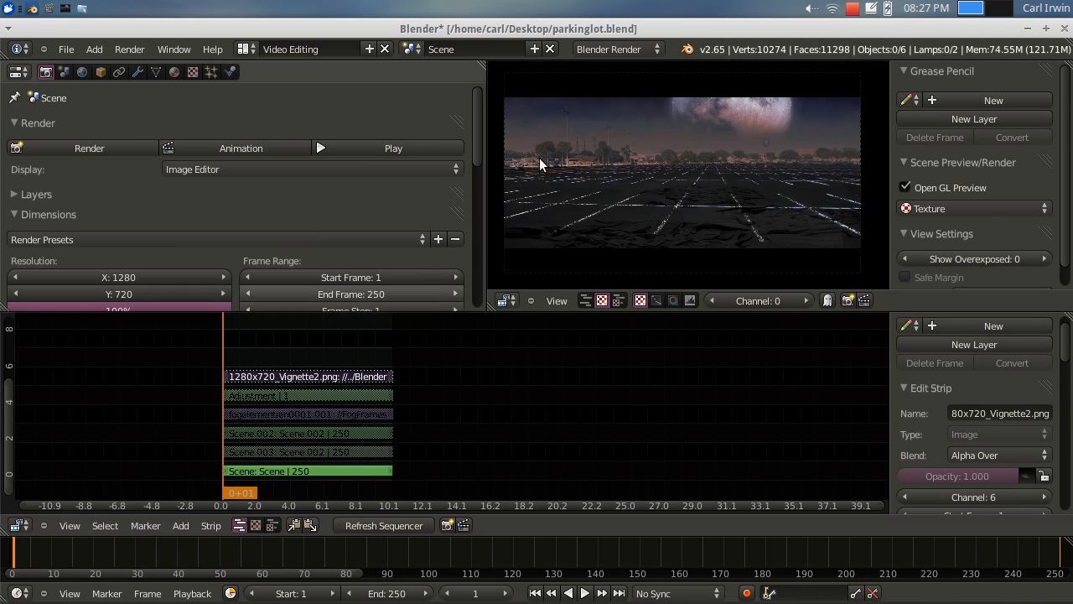
mouse_move(577, 379)
middle_down()
mouse_move(497, 398)
mouse_move(589, 380)
middle_up()
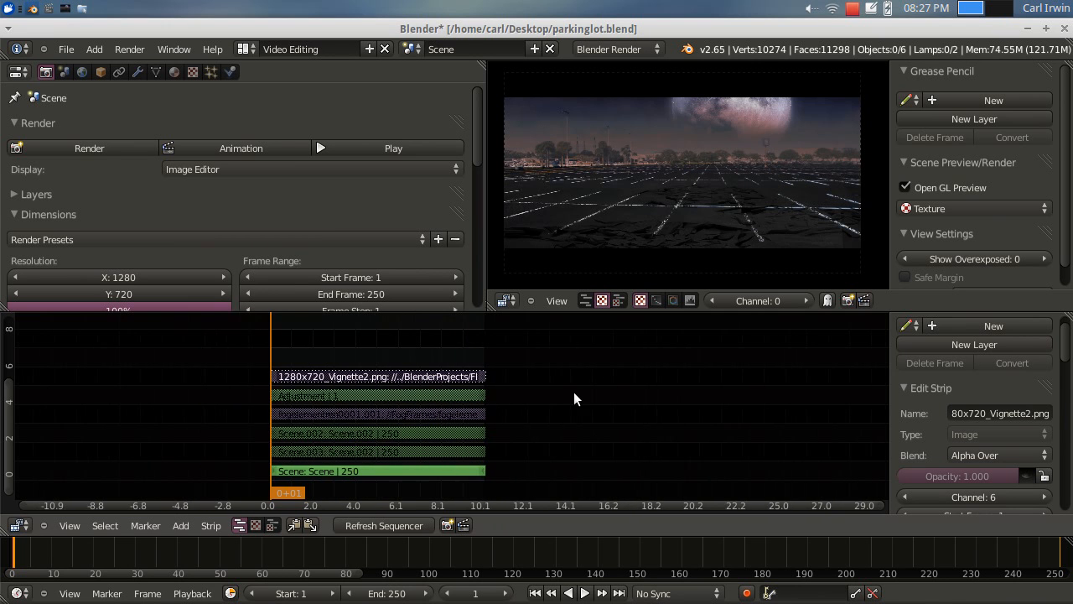
scroll(508, 388, up, 4)
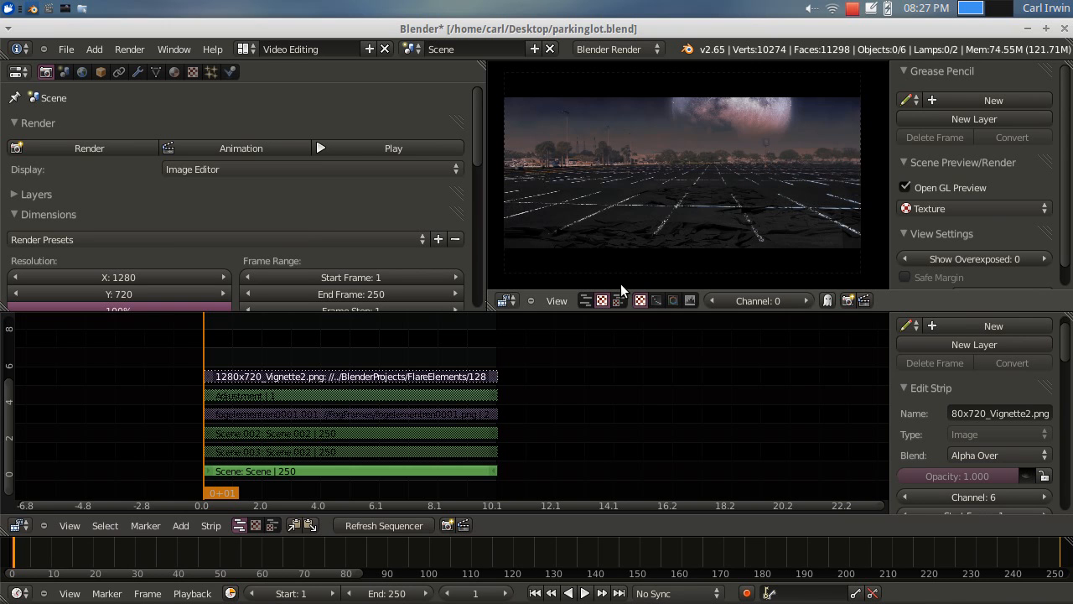
middle_drag(569, 469, 478, 453)
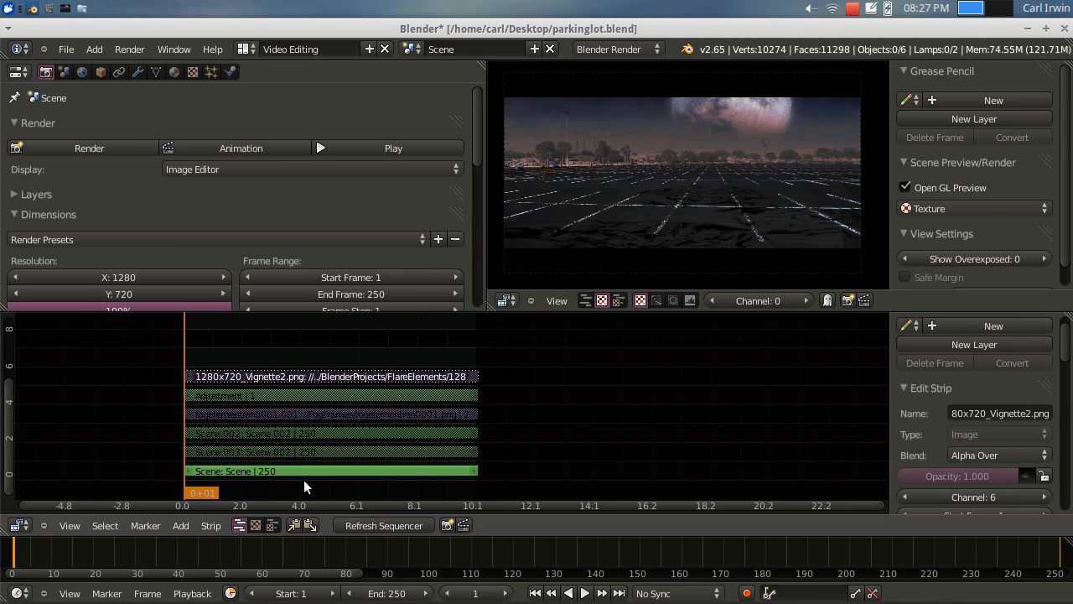
Mute the 1280x544_720bars.png strip on channel 13 and play the sequence briefly to check the full frame
middle_drag(594, 399, 607, 490)
right_click(412, 362)
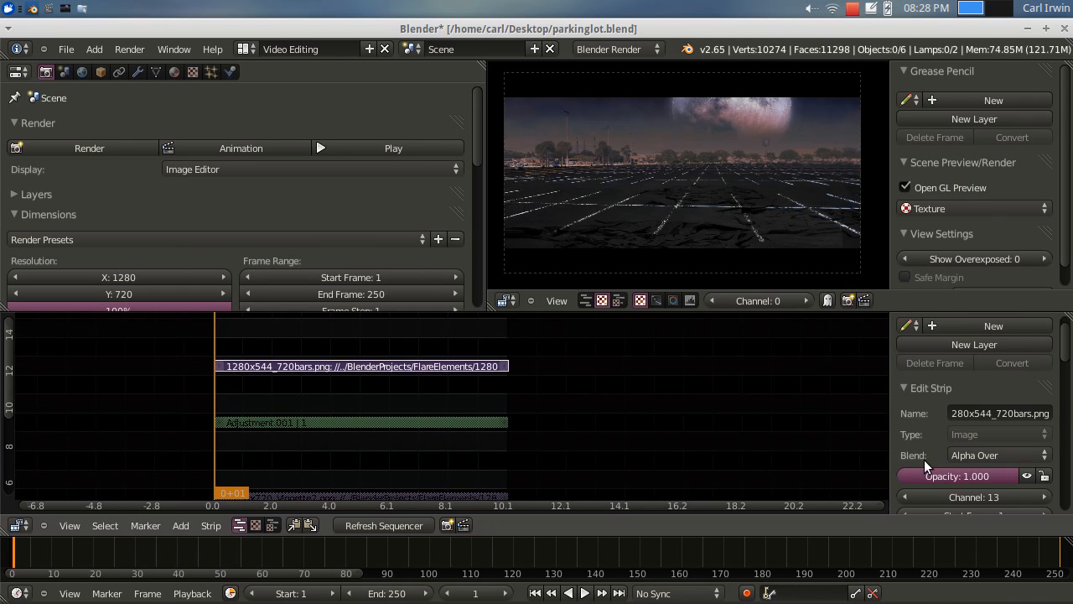
click(1026, 475)
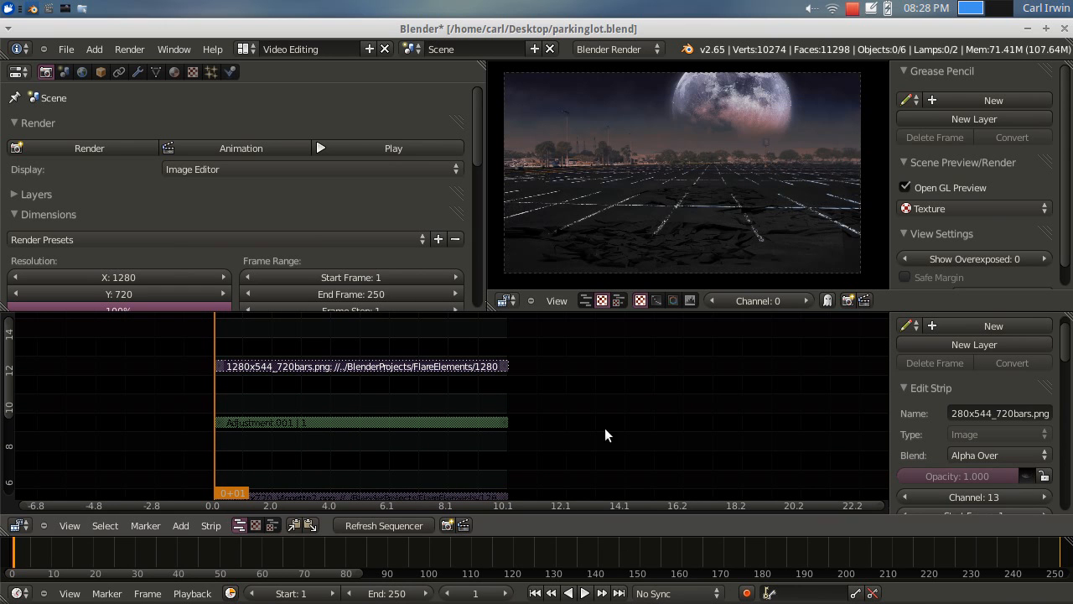
click(584, 593)
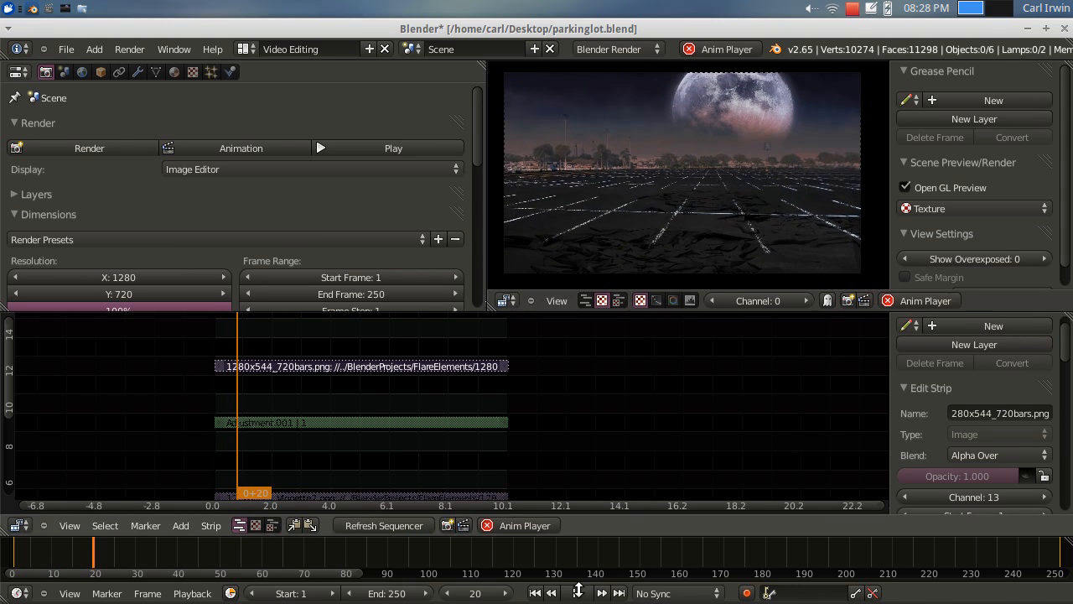
key(alt+a)
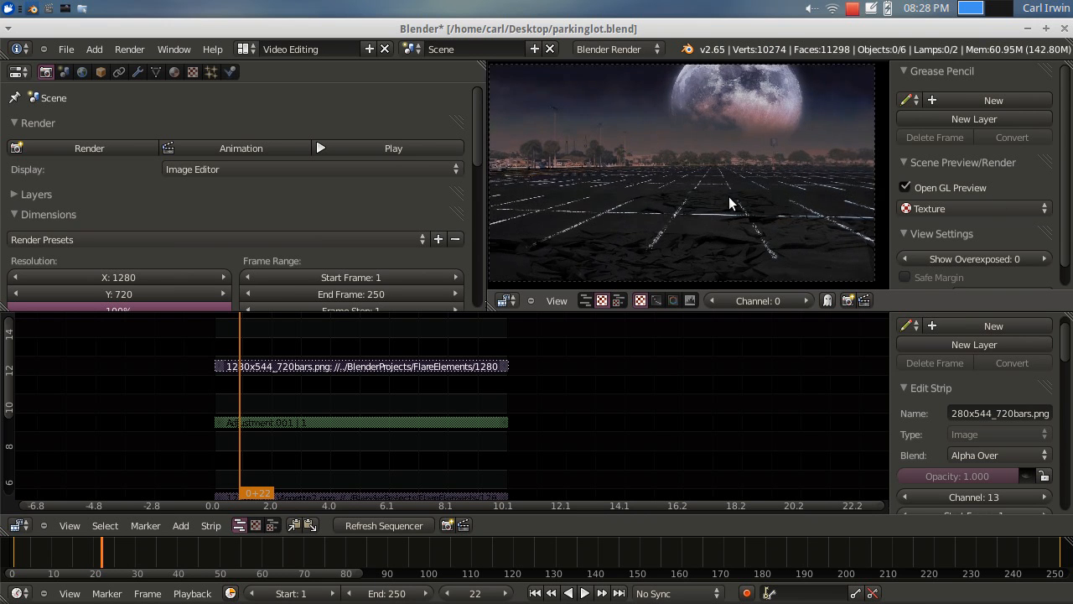
scroll(729, 203, down, 1)
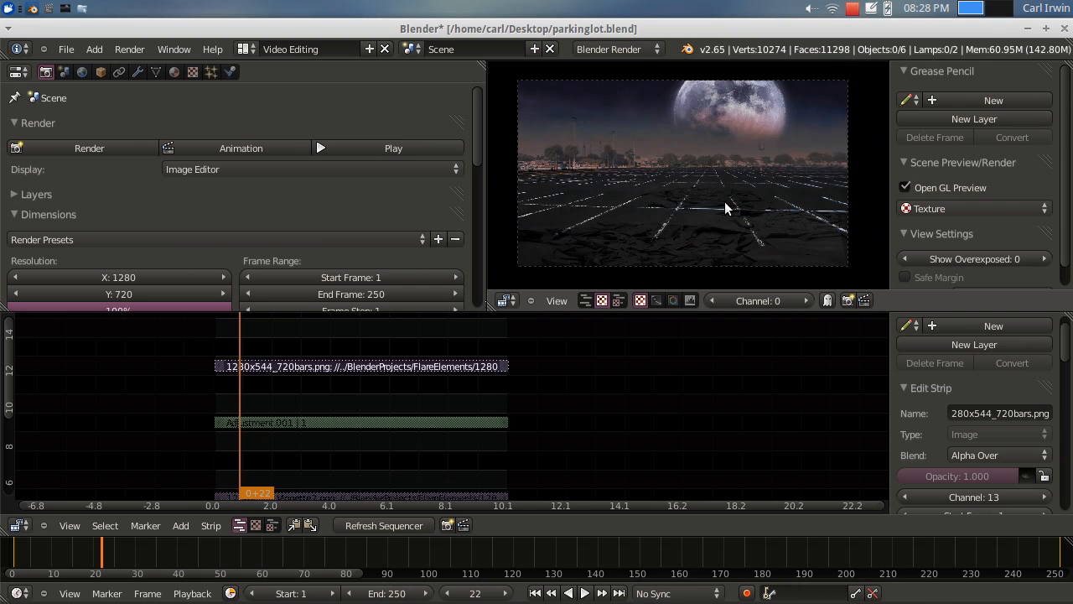
Unmute the Scene.003 strip on channel 2 and mute the Scene strip on channel 1 to isolate the fog band
shift+scroll(536, 409, down, 5)
middle_drag(577, 420, 575, 374)
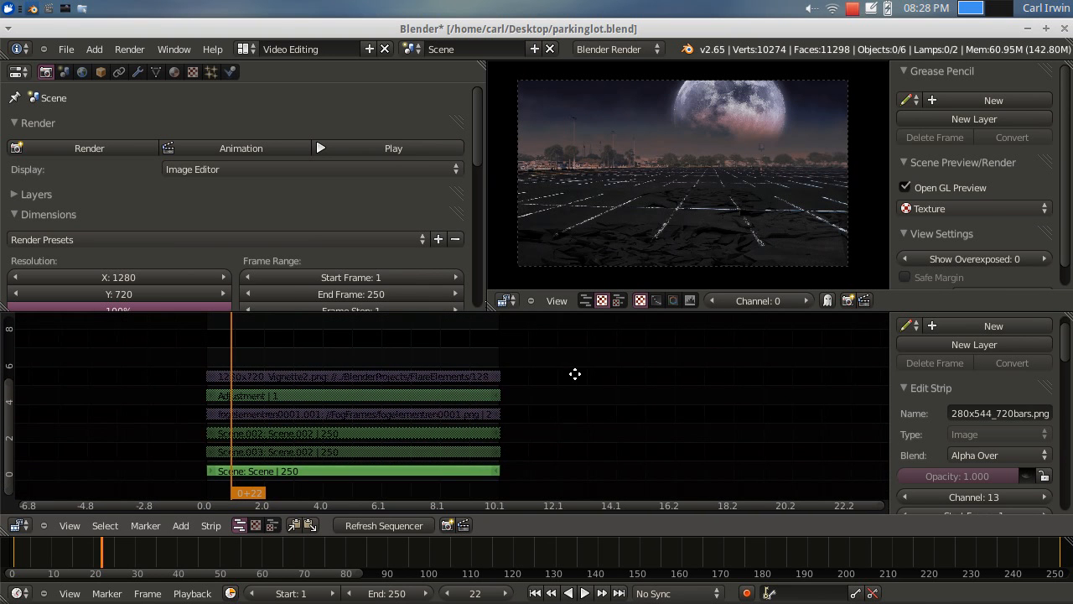
right_click(362, 450)
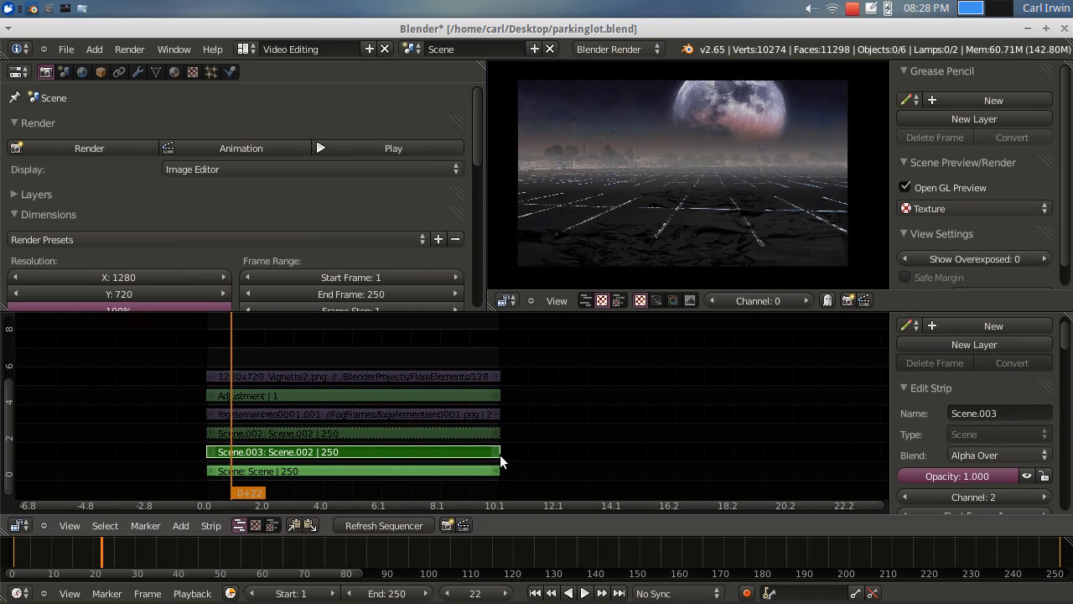
right_click(467, 469)
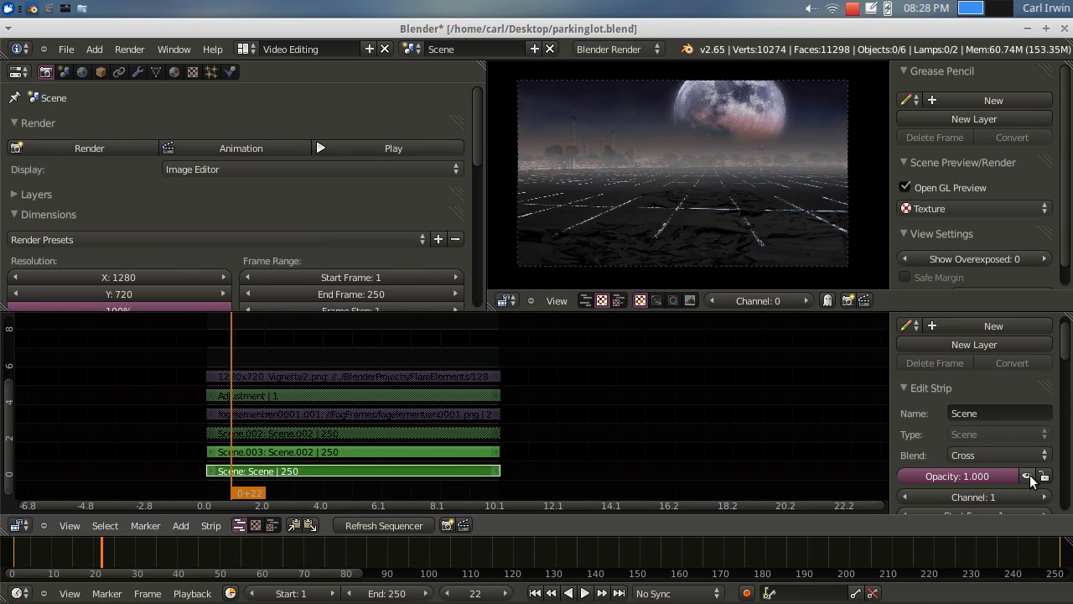
key(h)
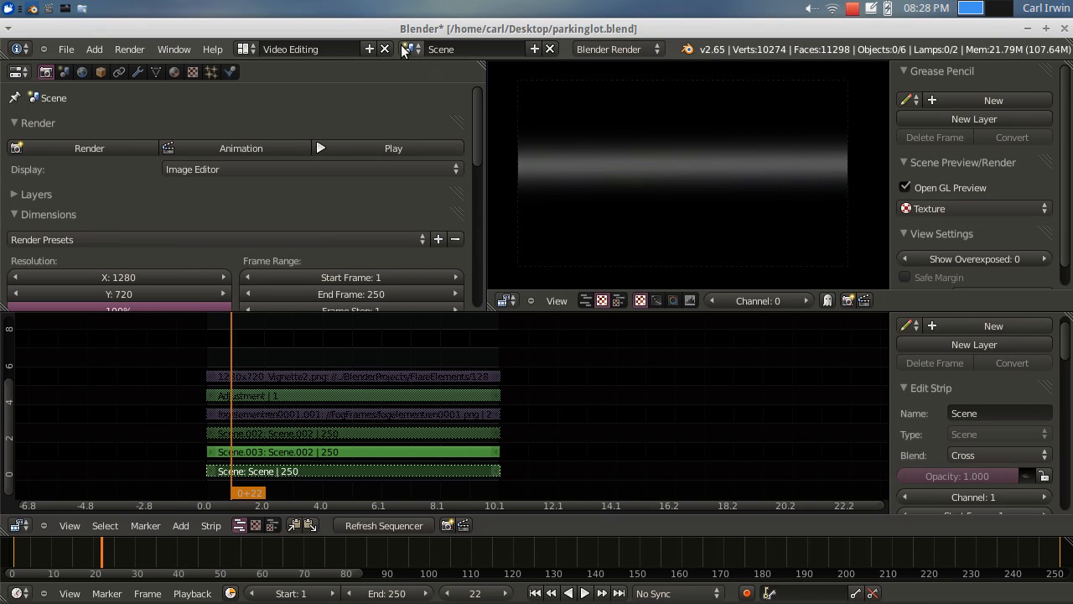
Switch to the Default layout and check the contents of Scene.003 and Scene.004 in the 3D view
click(243, 48)
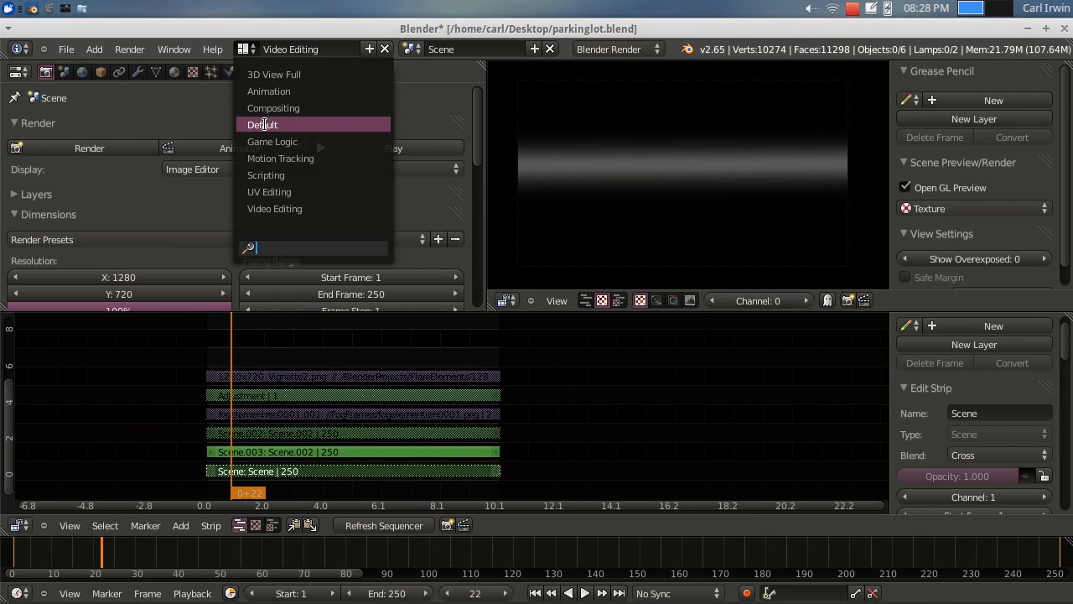
click(262, 124)
click(413, 47)
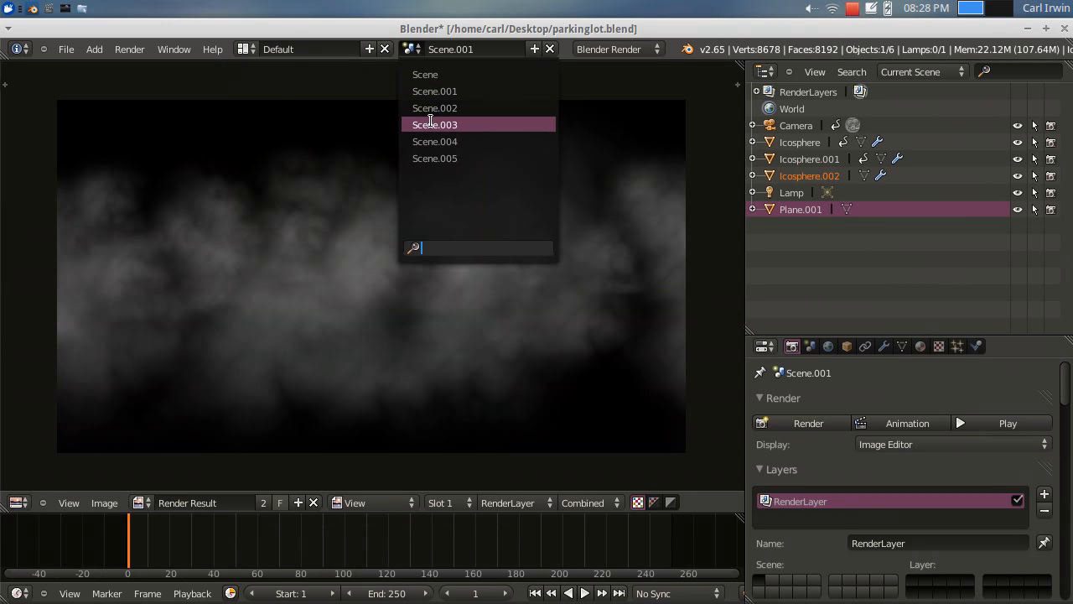
click(431, 123)
scroll(474, 197, down, 3)
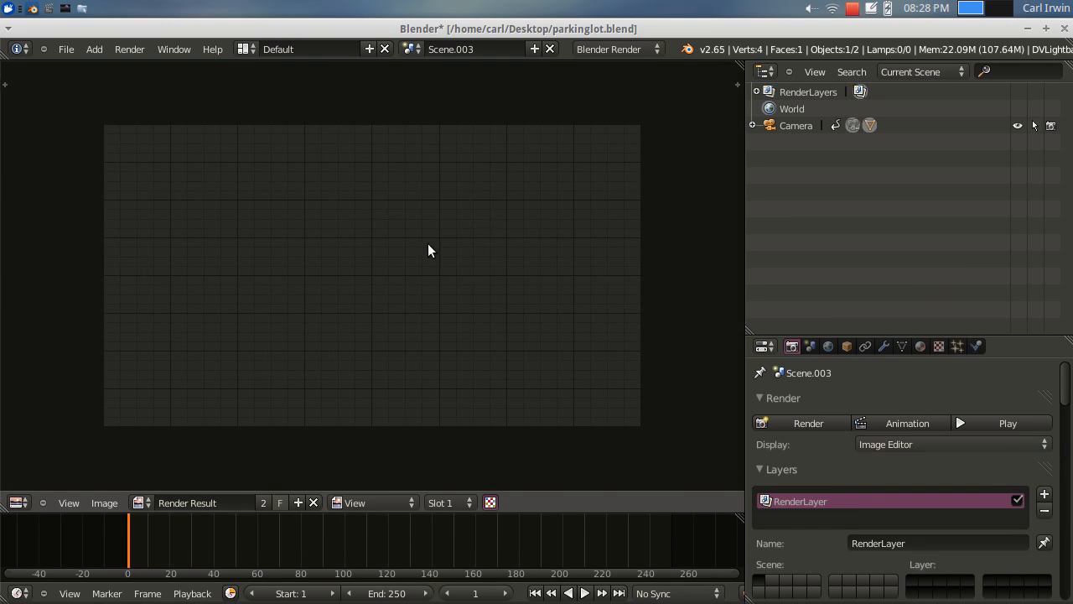
click(18, 502)
click(51, 488)
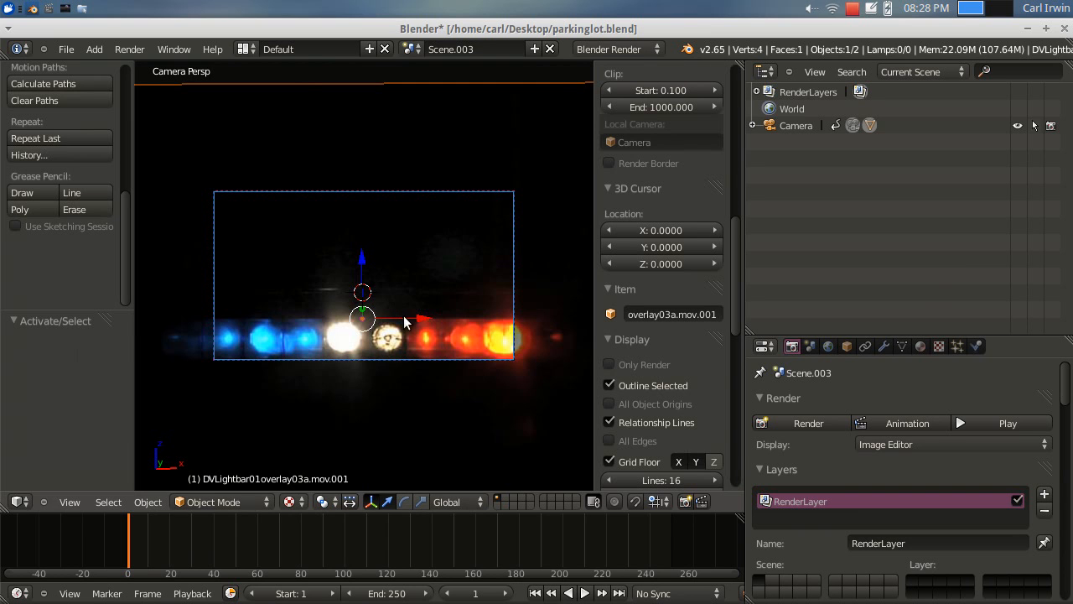
click(411, 49)
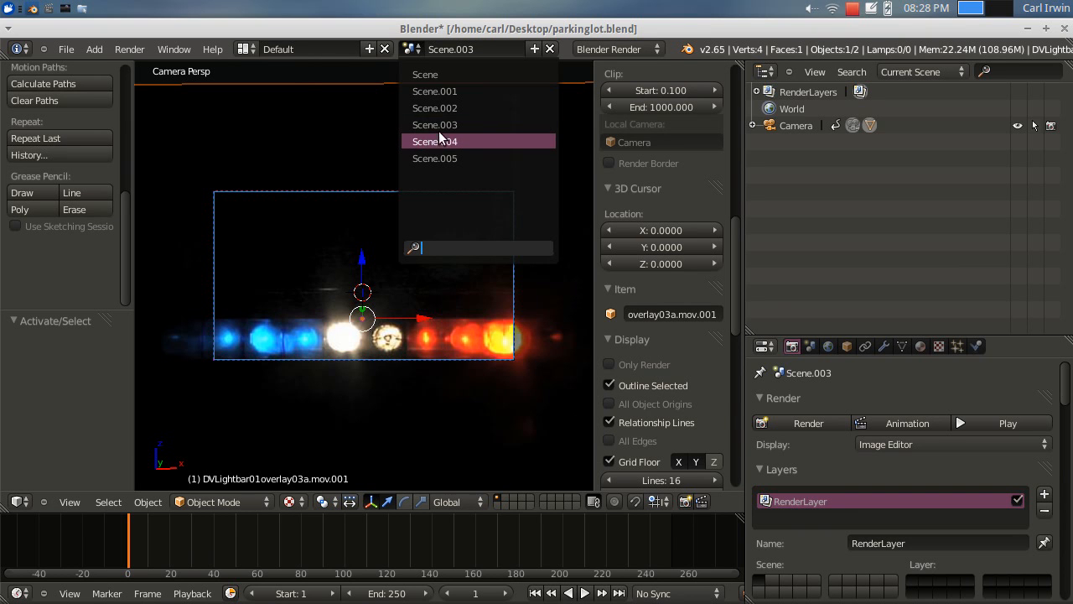
click(418, 52)
Open Scene.002 and view its fog band plane in relation to the camera and lamp
click(413, 49)
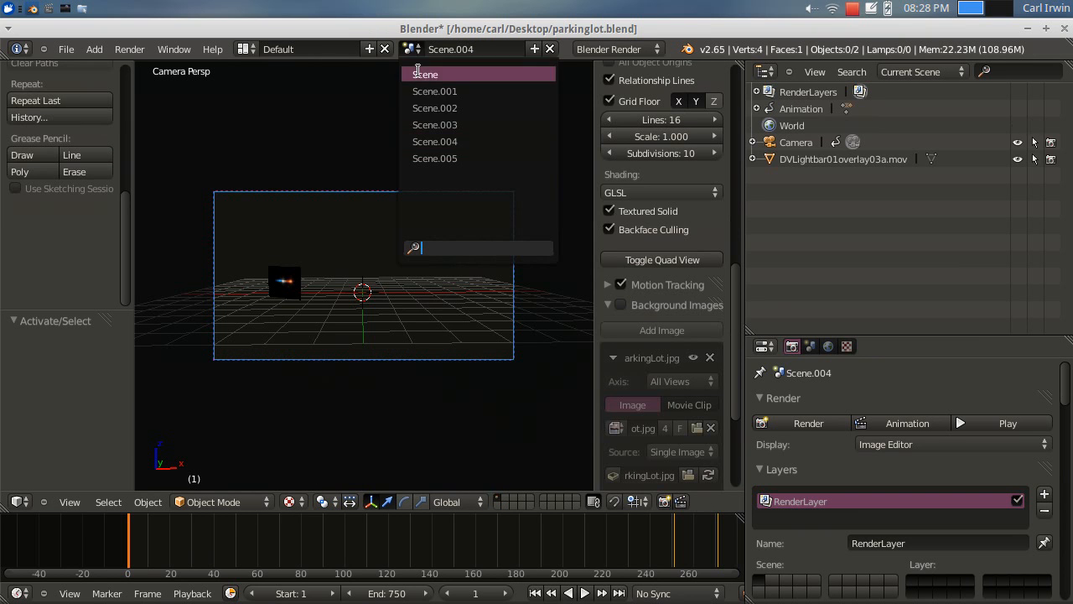
click(418, 125)
middle_drag(500, 283, 342, 301)
scroll(459, 275, down, 4)
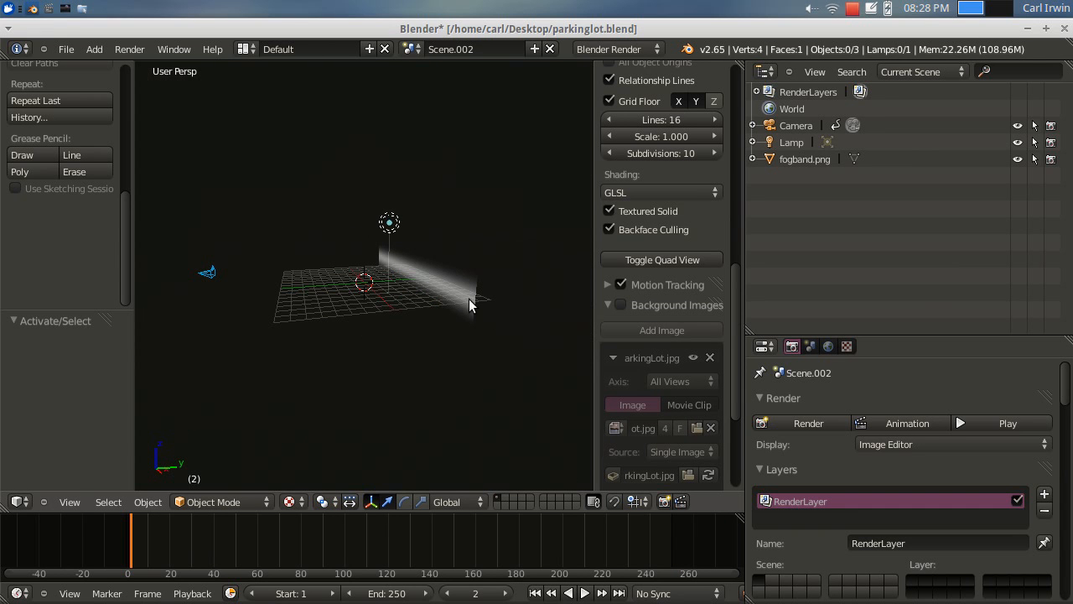
middle_drag(380, 247, 450, 297)
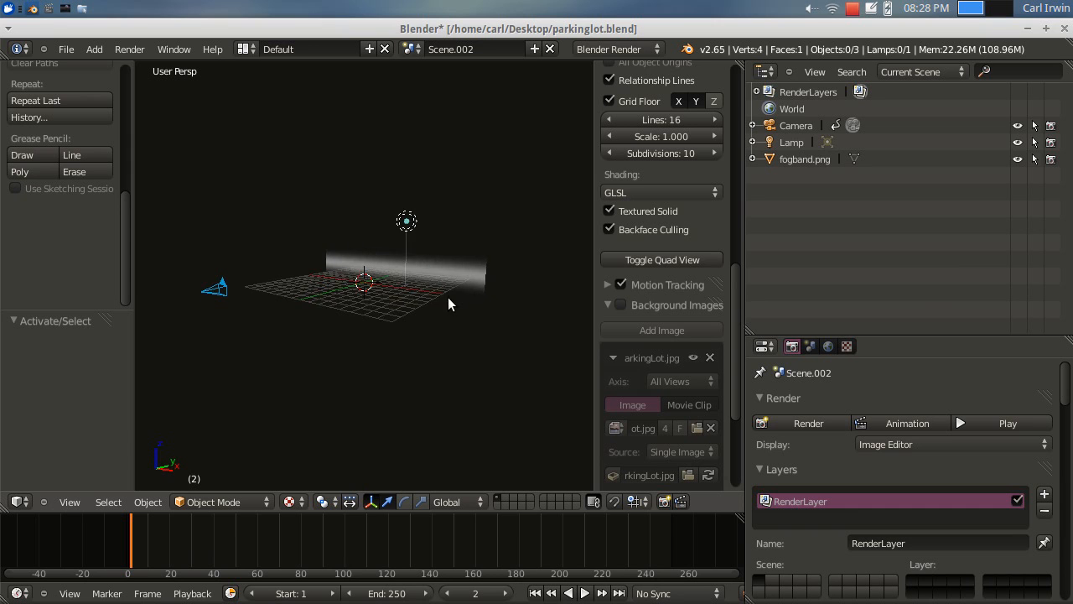
scroll(447, 297, up, 5)
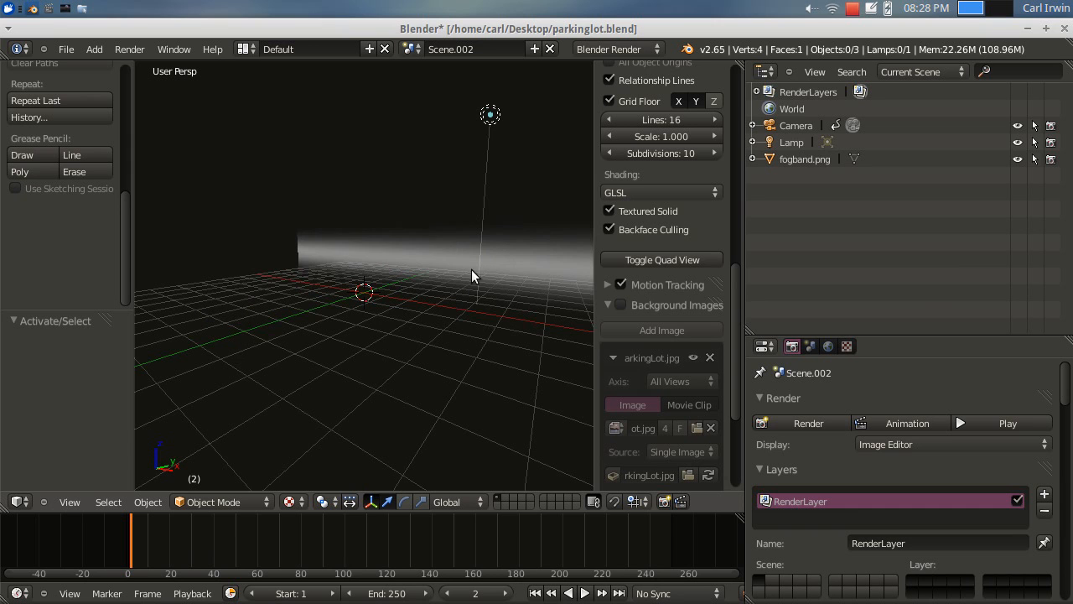
Select the fogband.png plane, examine its outline from several angles, and return to the camera view
right_click(540, 230)
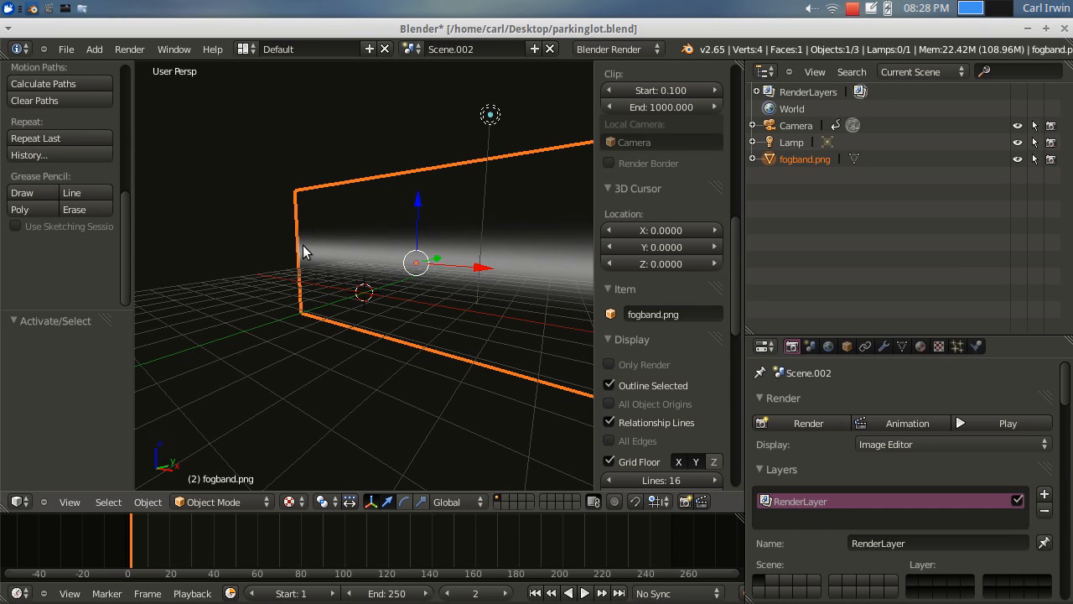
middle_drag(392, 245, 516, 276)
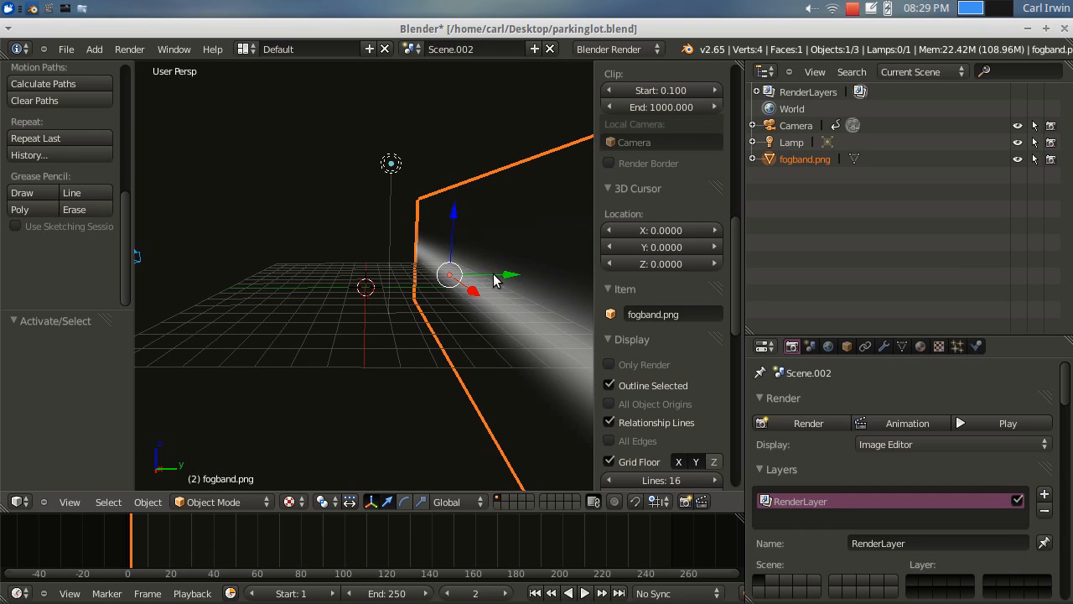
middle_drag(449, 280, 469, 316)
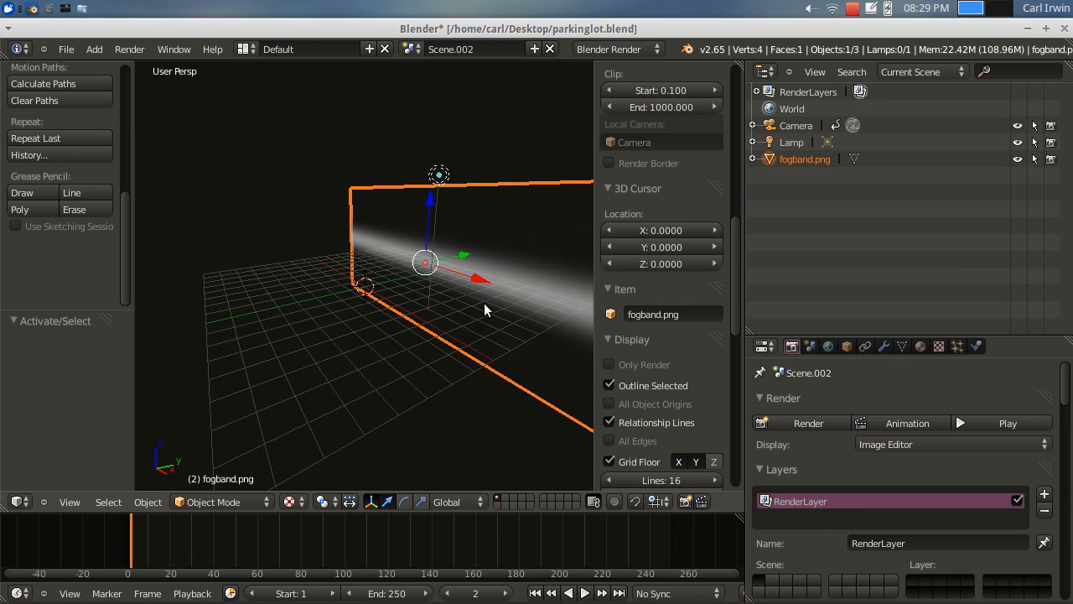
click(69, 502)
click(86, 446)
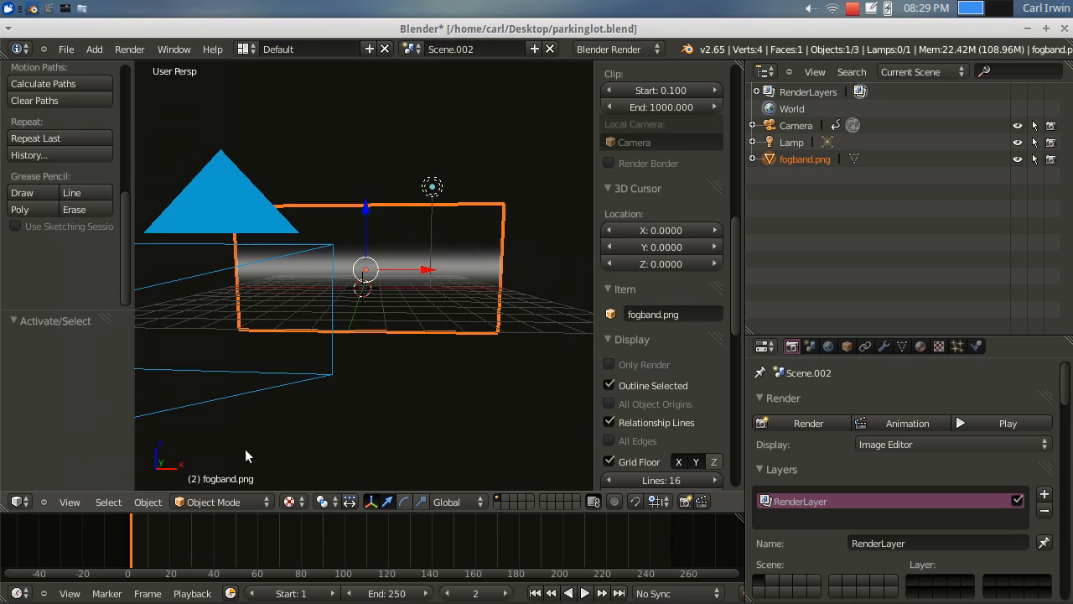
Play back the fog band plane's animation in Scene.002 through the camera, and stop playback
click(585, 593)
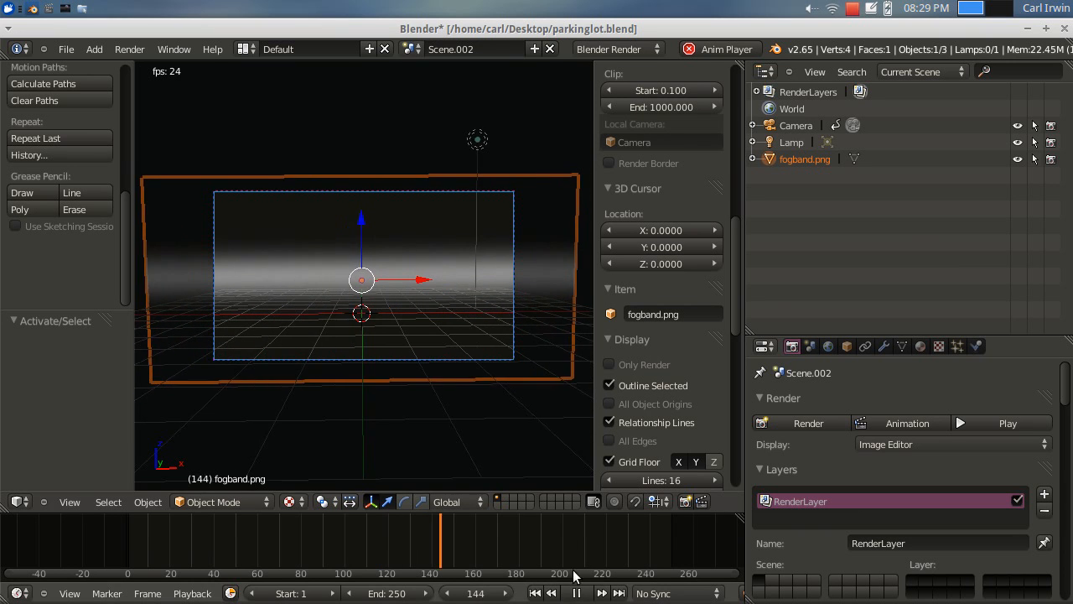
click(578, 593)
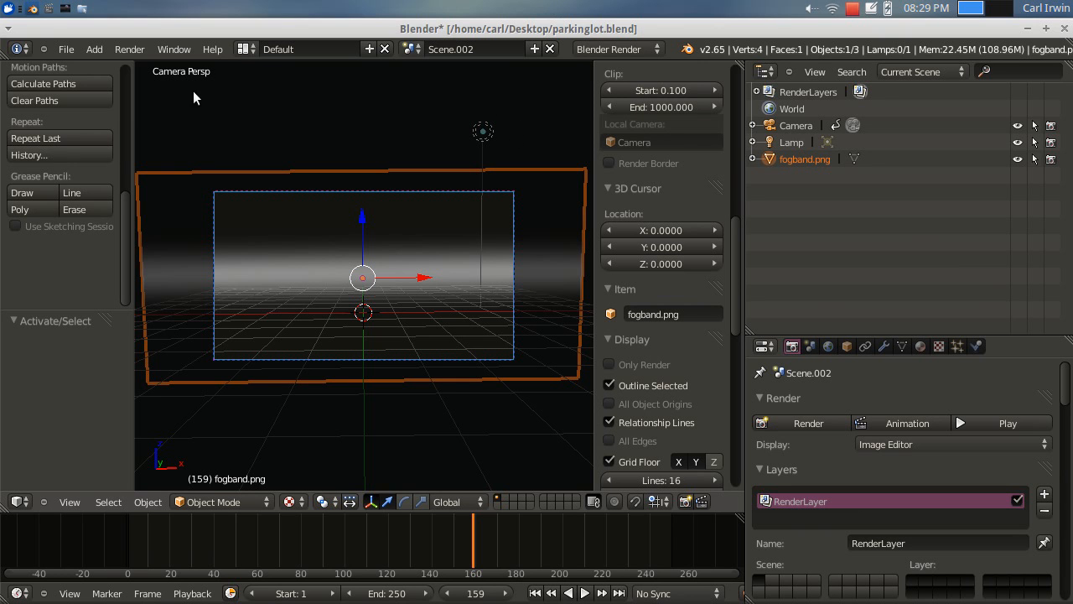
Switch to the Video Editing layout and unmute the Scene strip on channel 1
click(244, 49)
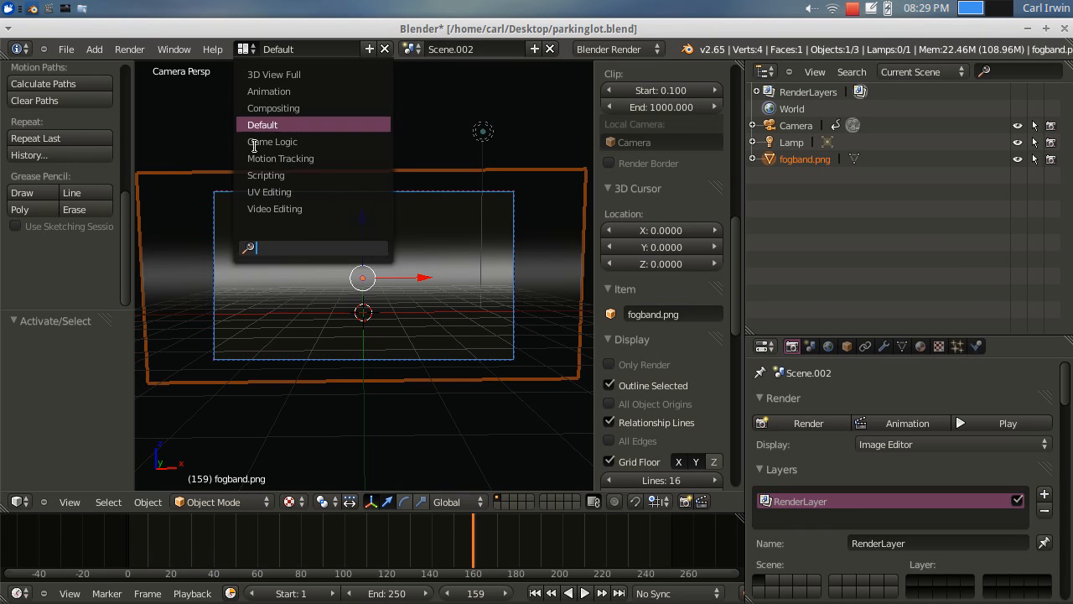
click(267, 209)
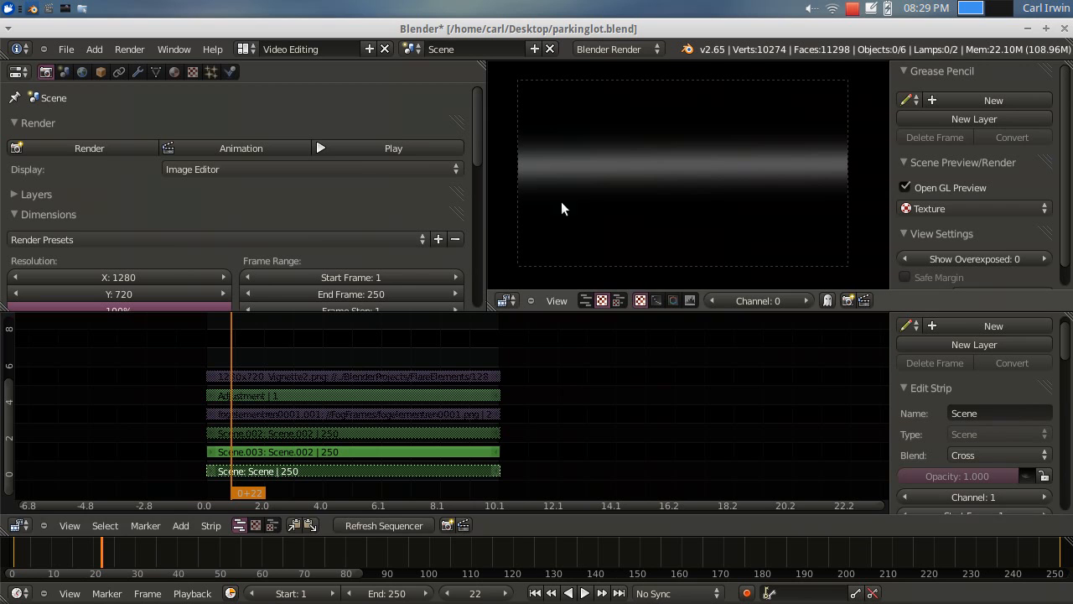
middle_drag(574, 445, 567, 419)
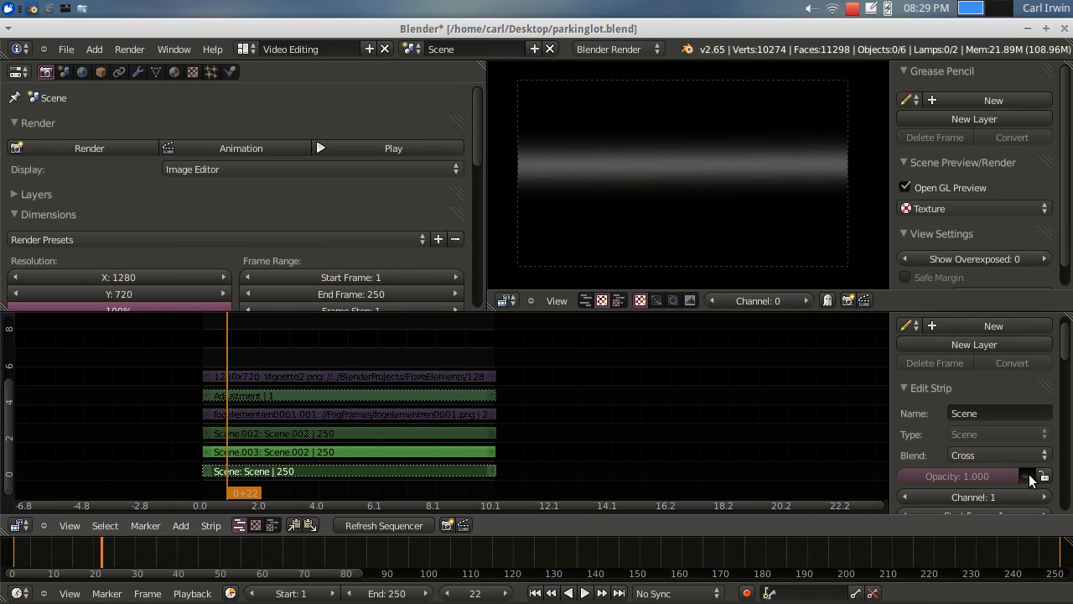
right_click(521, 482)
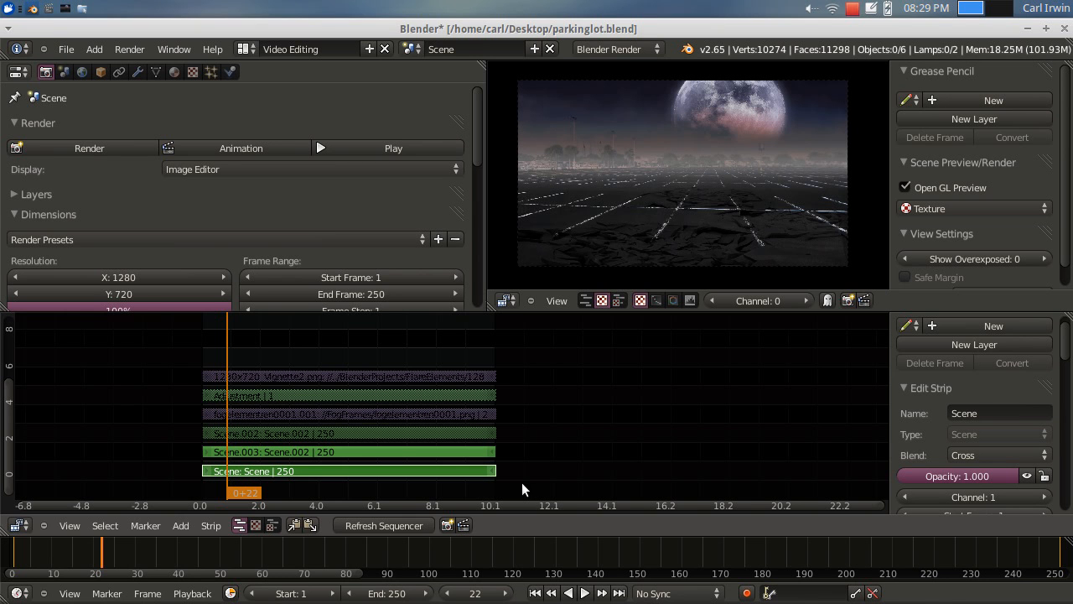
Unmute the Scene.002 strip on channel 3 and check the curves modifier in its strip properties
right_click(399, 434)
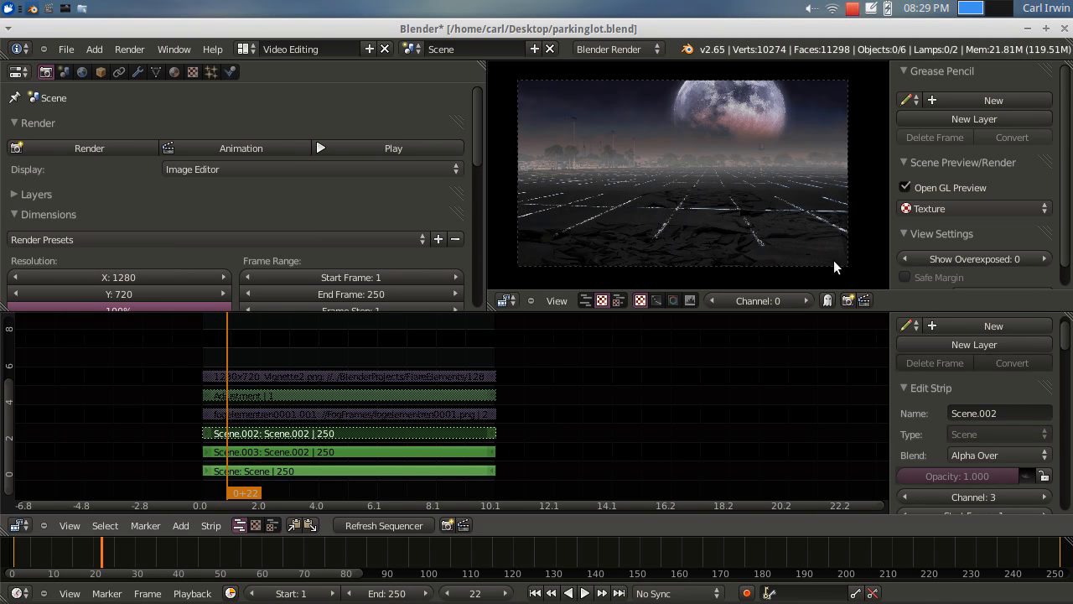
scroll(1014, 453, down, 5)
scroll(1006, 457, down, 15)
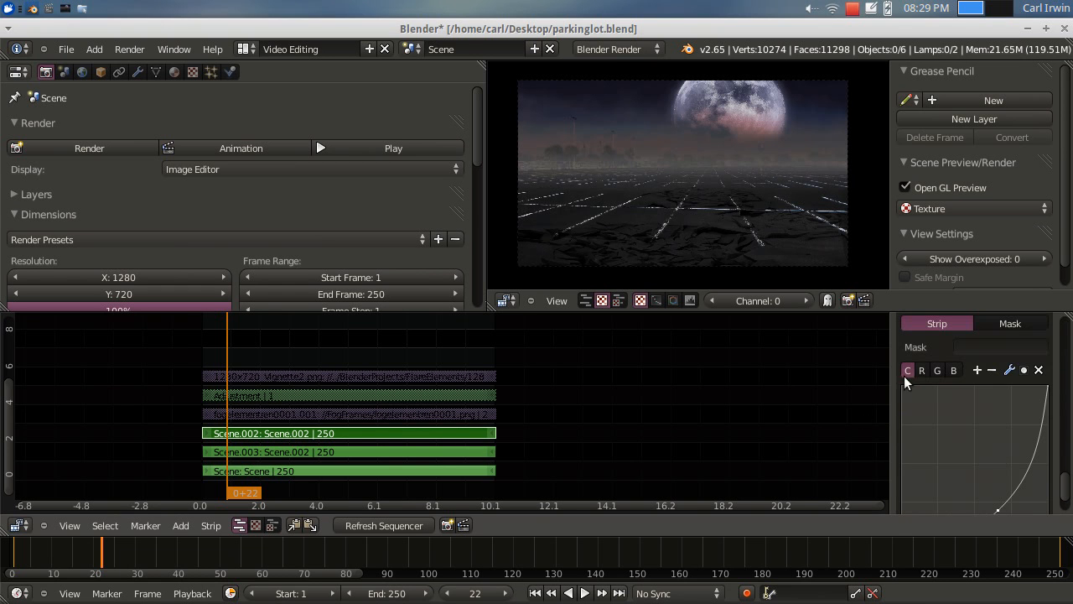
scroll(995, 426, up, 15)
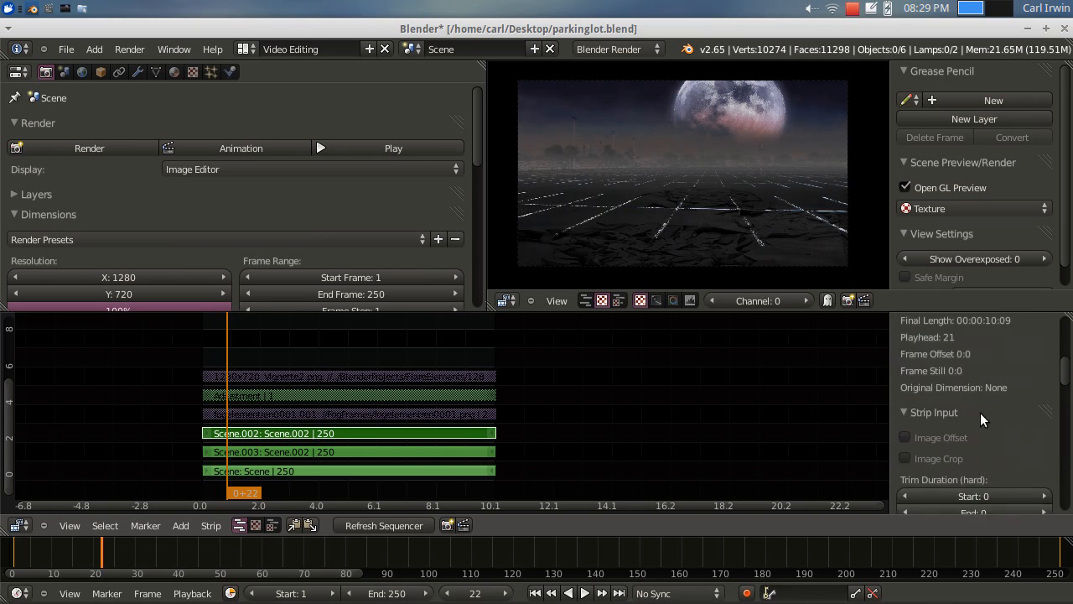
scroll(980, 412, up, 5)
Unmute the fogelementren0001.001 image strip on channel 4 and inspect the fog in the preview
click(261, 414)
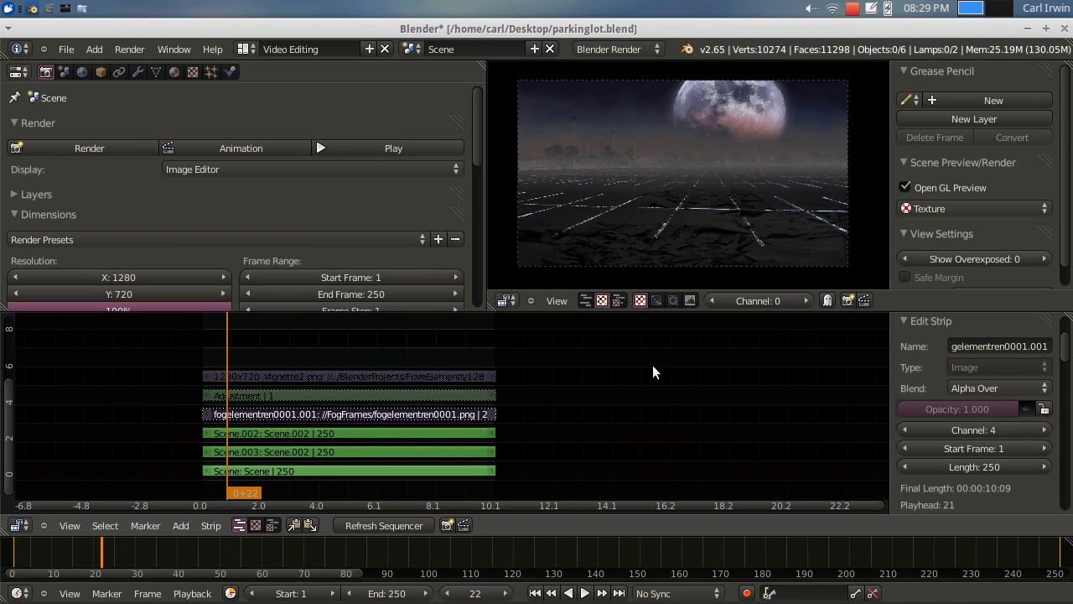
click(1026, 408)
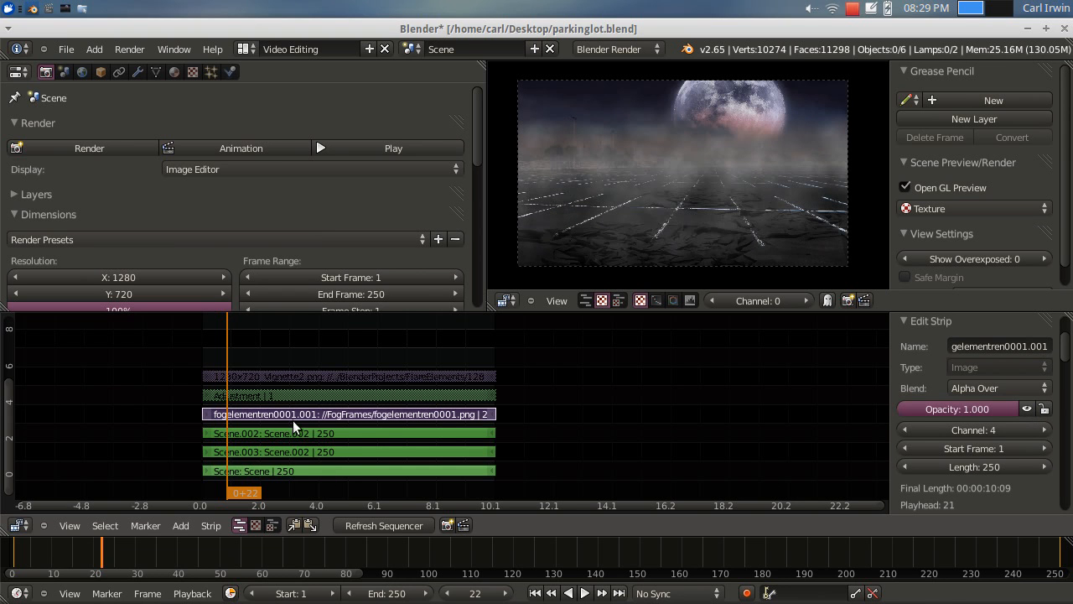
scroll(669, 224, up, 2)
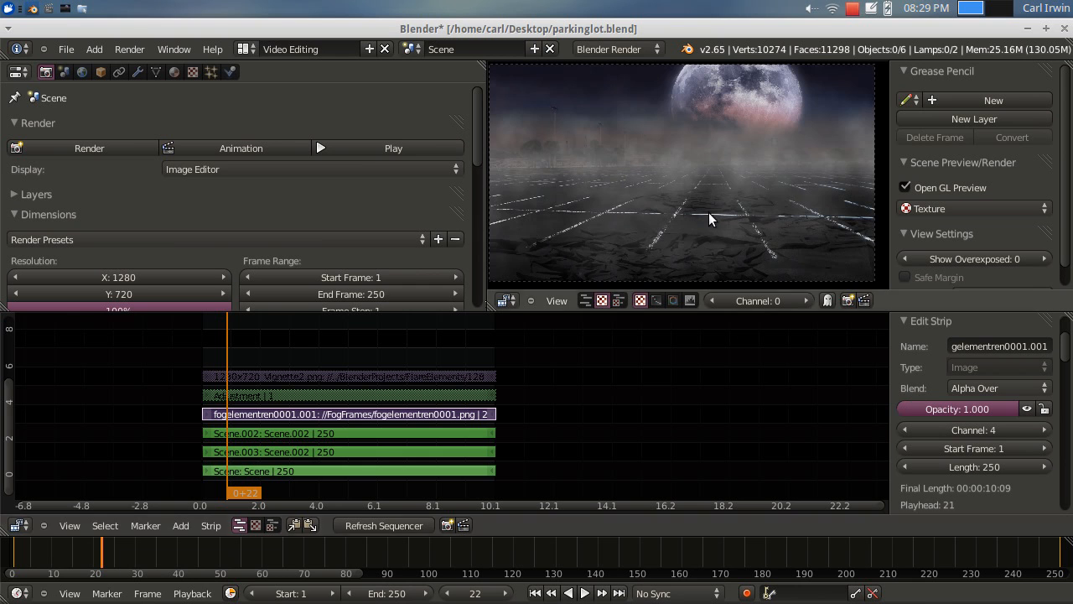
middle_drag(516, 369, 522, 395)
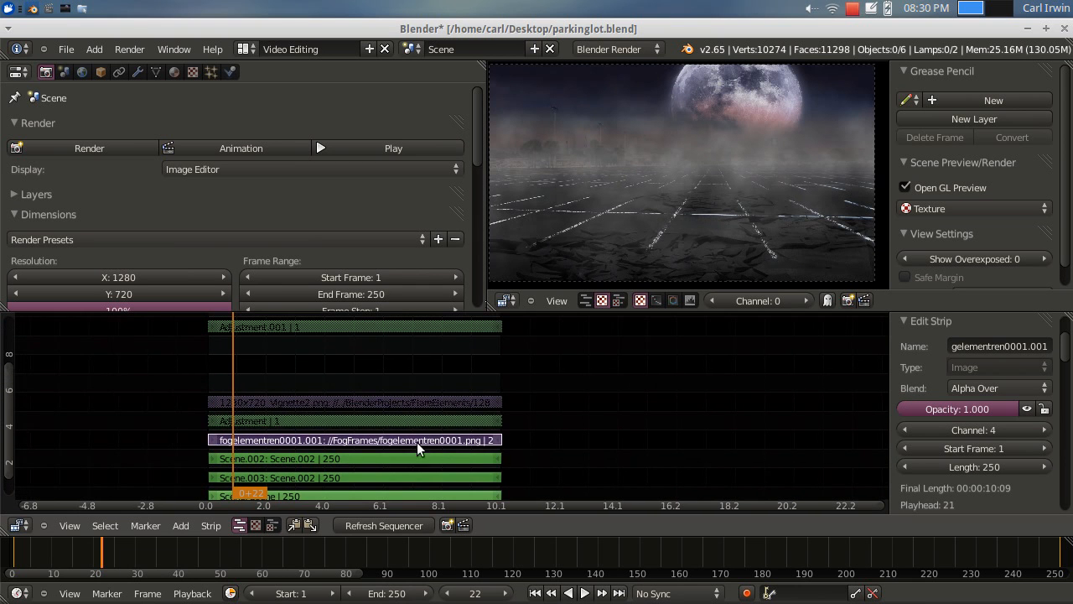
Unmute the Adjustment strip on channel 5 and check its image offset settings against the preview
right_click(401, 421)
click(1030, 409)
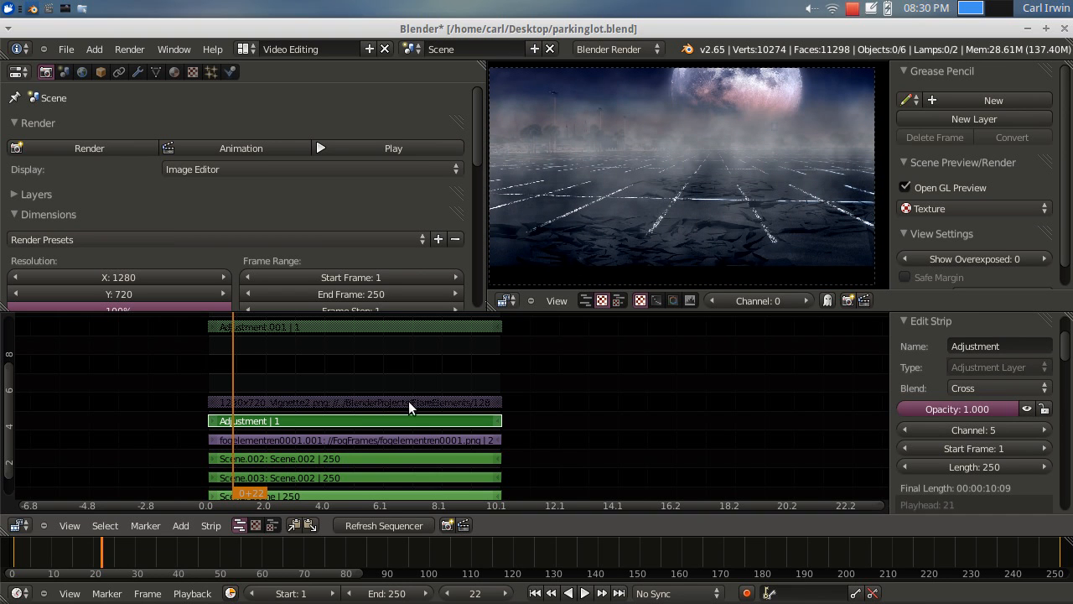
scroll(927, 433, up, 4)
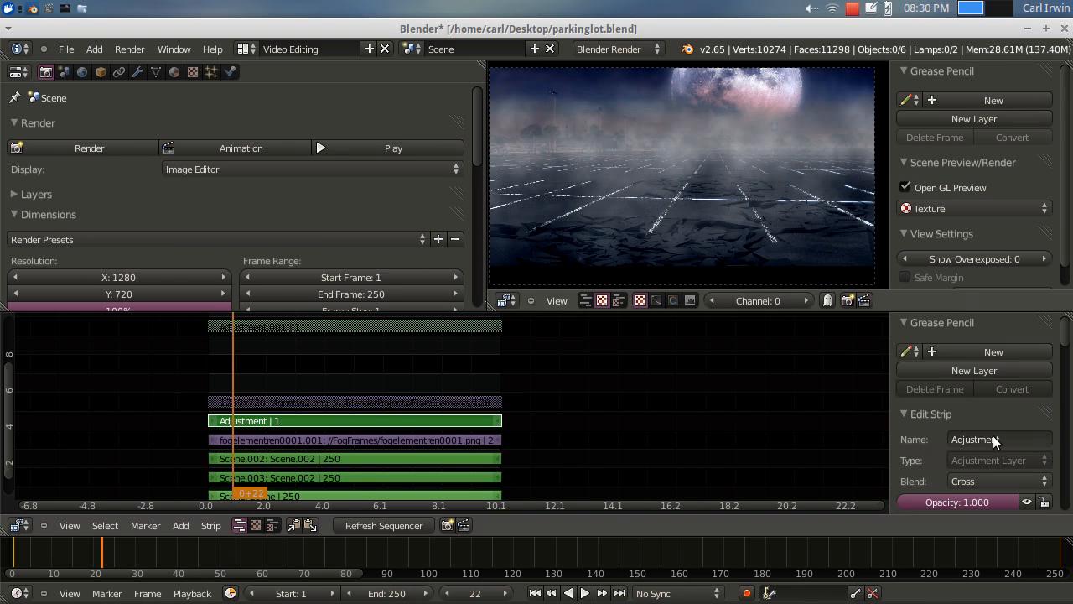
scroll(987, 433, down, 6)
scroll(987, 433, down, 2)
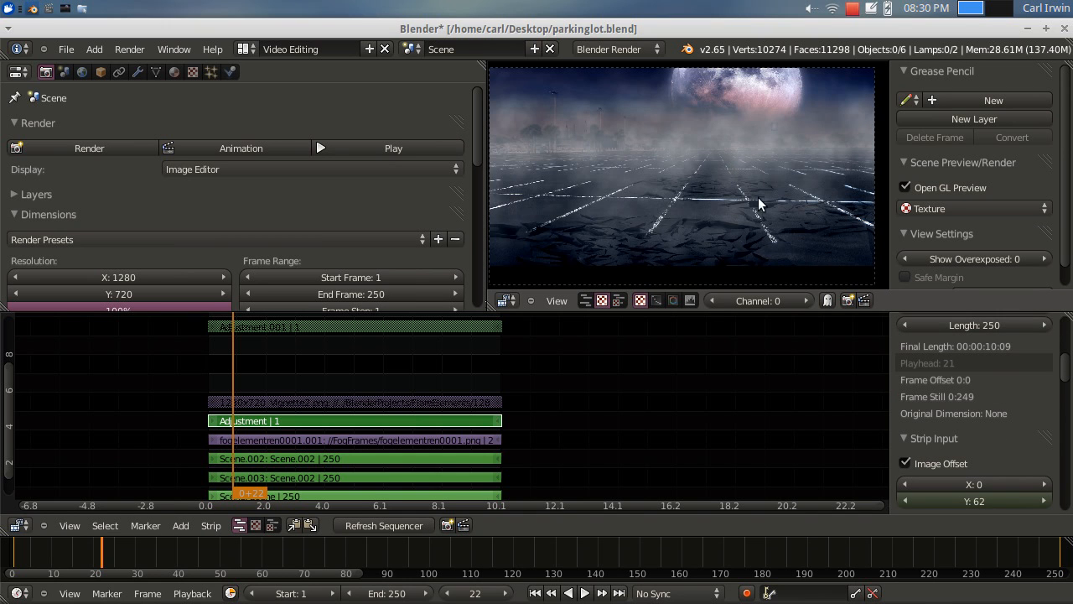
scroll(733, 212, down, 1)
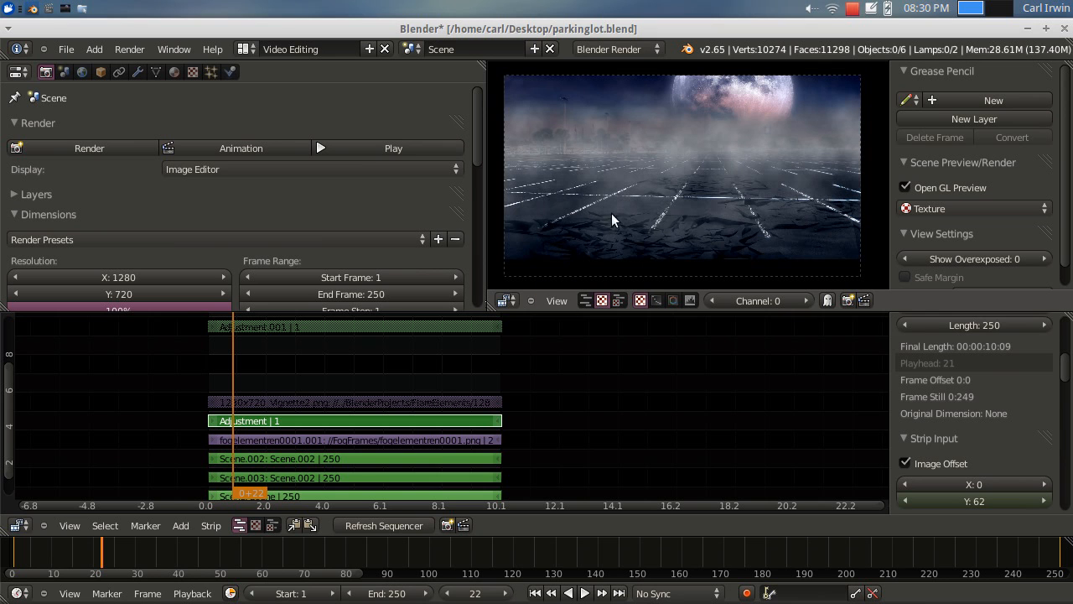
Unmute the 1280x720_Vignette2.png image strip on channel 6
shift+scroll(546, 403, up, 2)
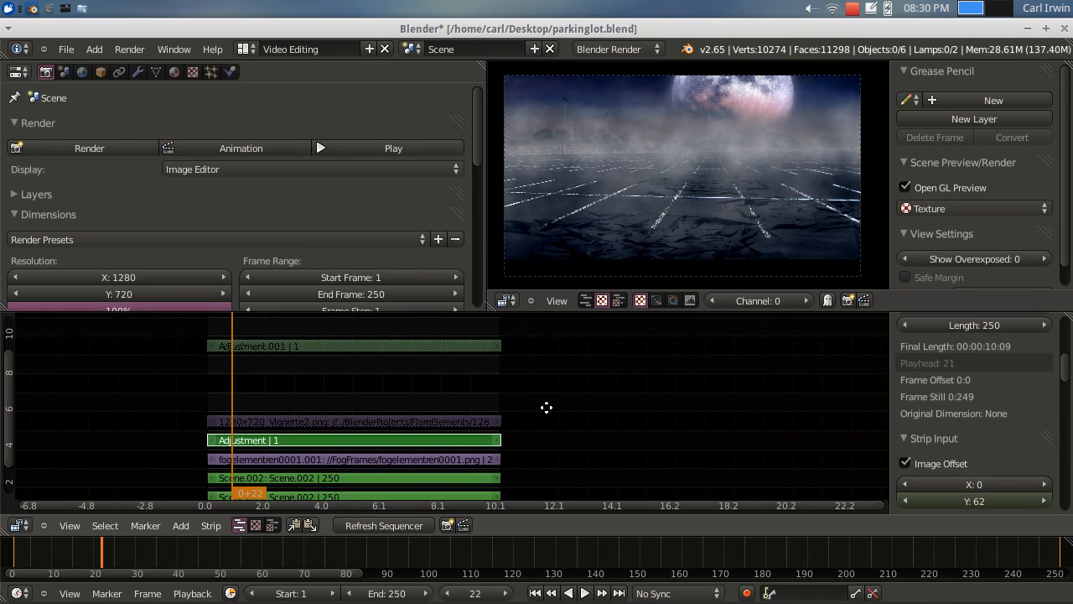
right_click(405, 436)
scroll(1005, 451, up, 4)
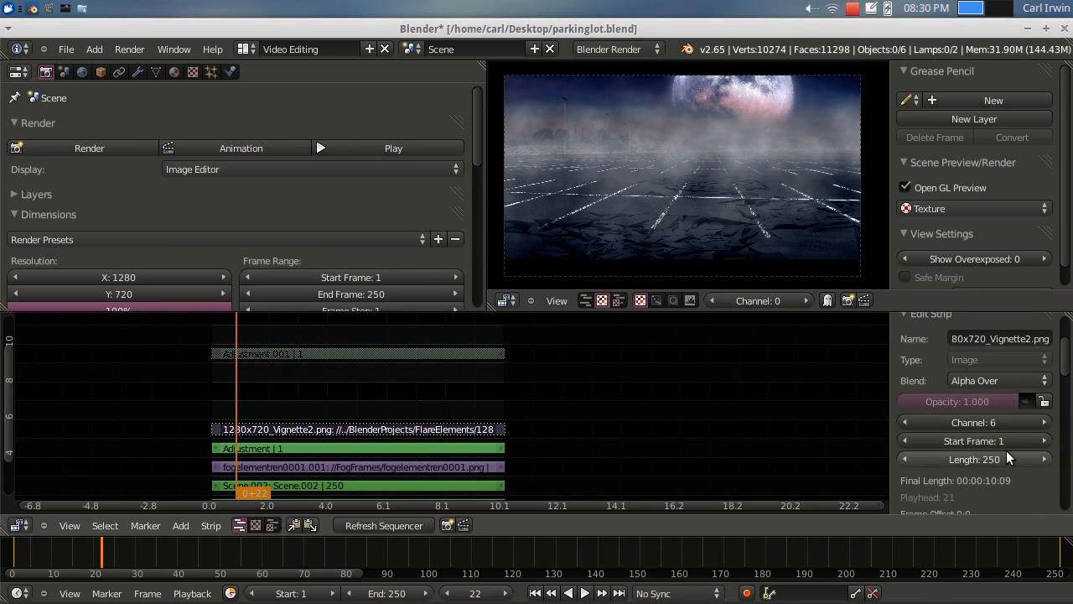
click(1027, 402)
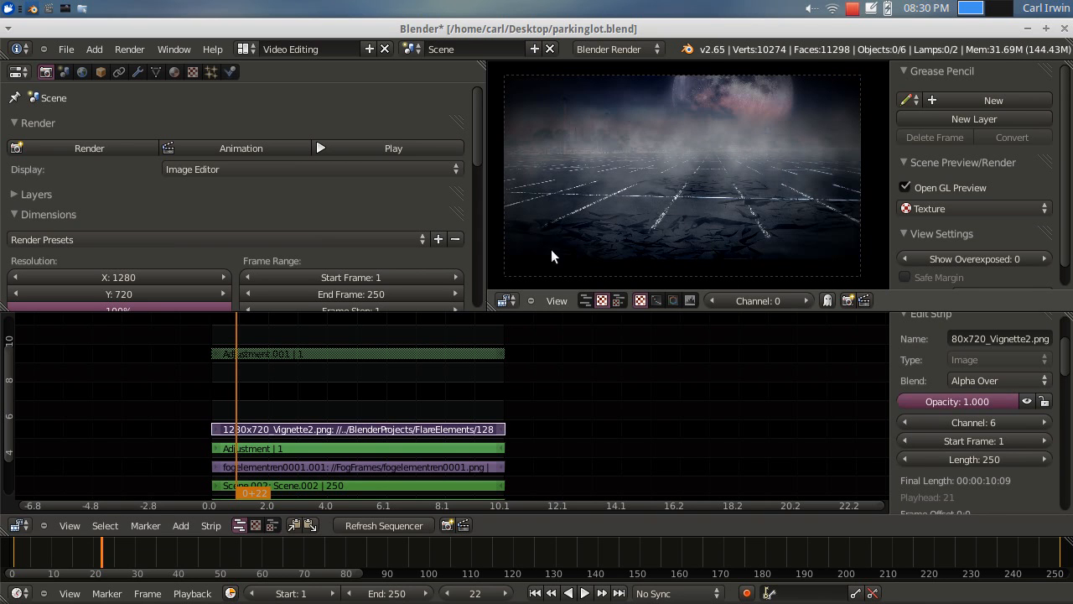
Unmute the Adjustment.001 strip on channel 10 to apply the final color grade
middle_drag(534, 342, 606, 438)
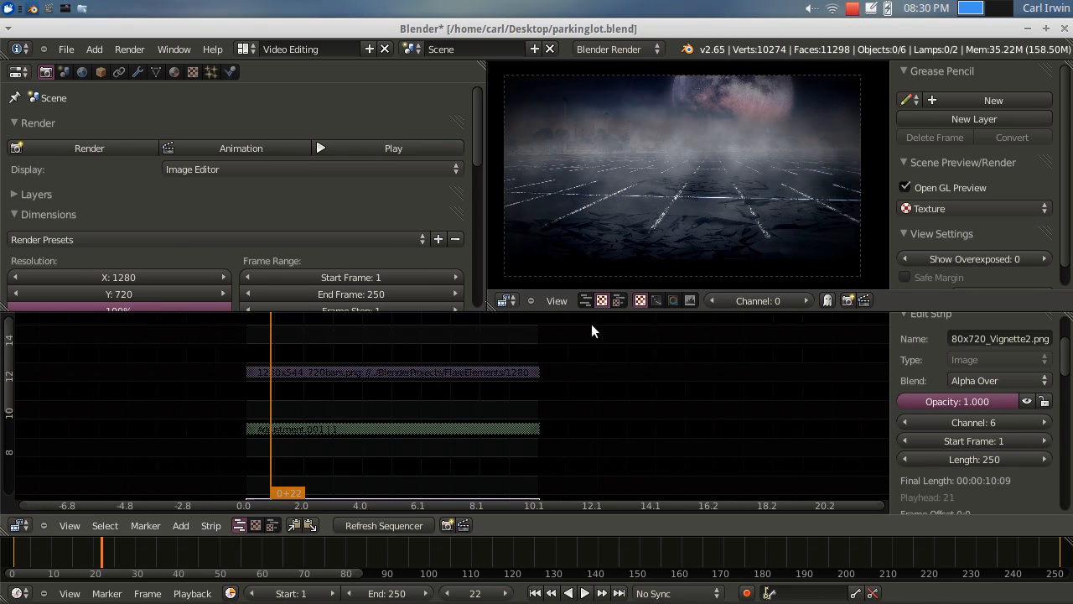
right_click(437, 428)
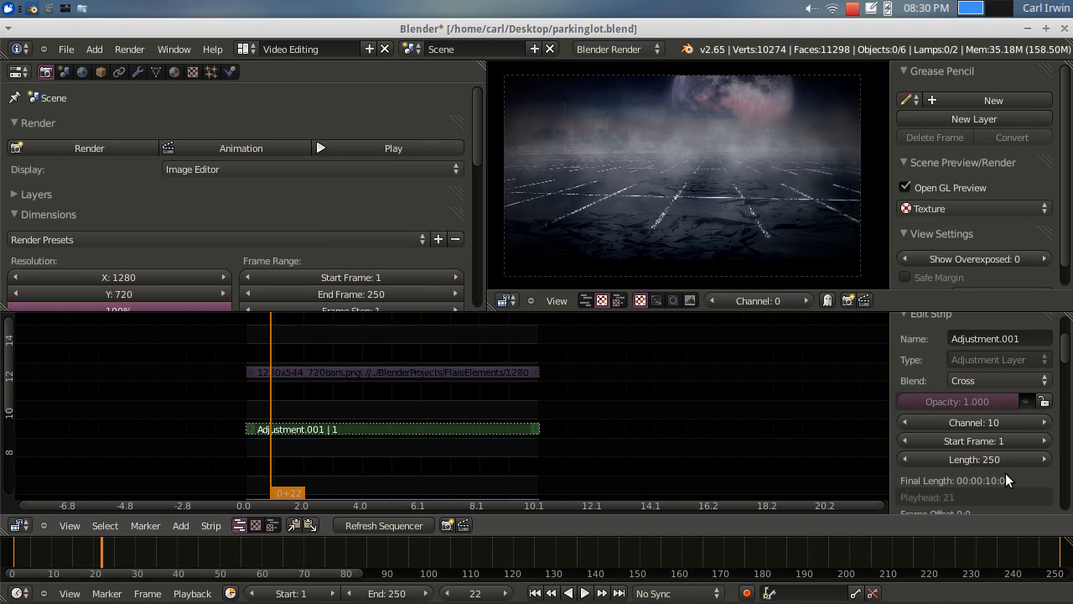
click(1028, 401)
Unmute the 1280x544_720bars.png image strip on channel 13 to add the letterbox bars
middle_drag(658, 442, 666, 484)
right_click(441, 410)
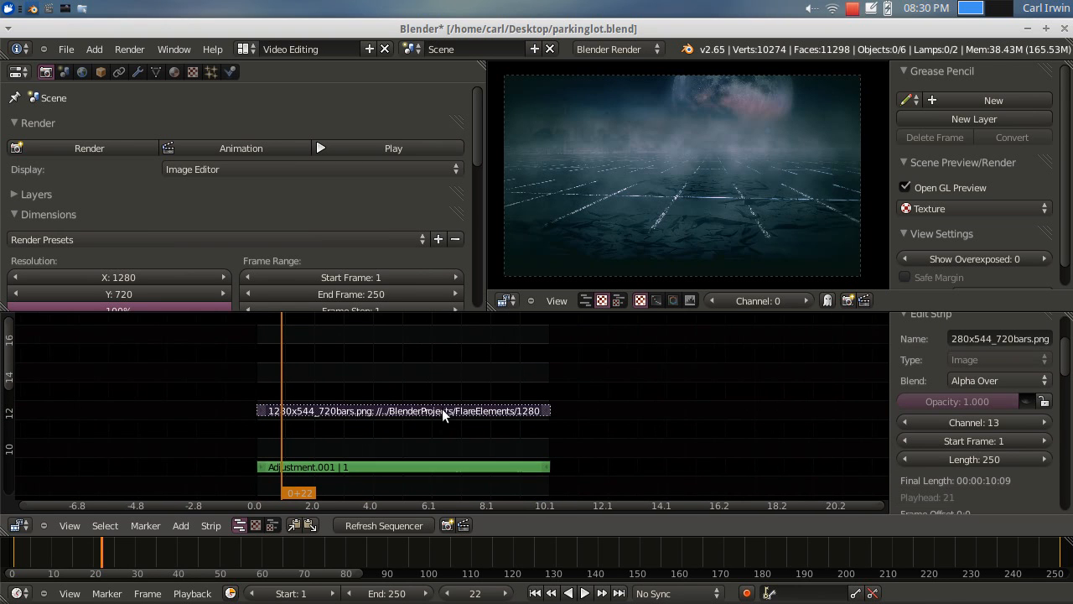
click(1028, 402)
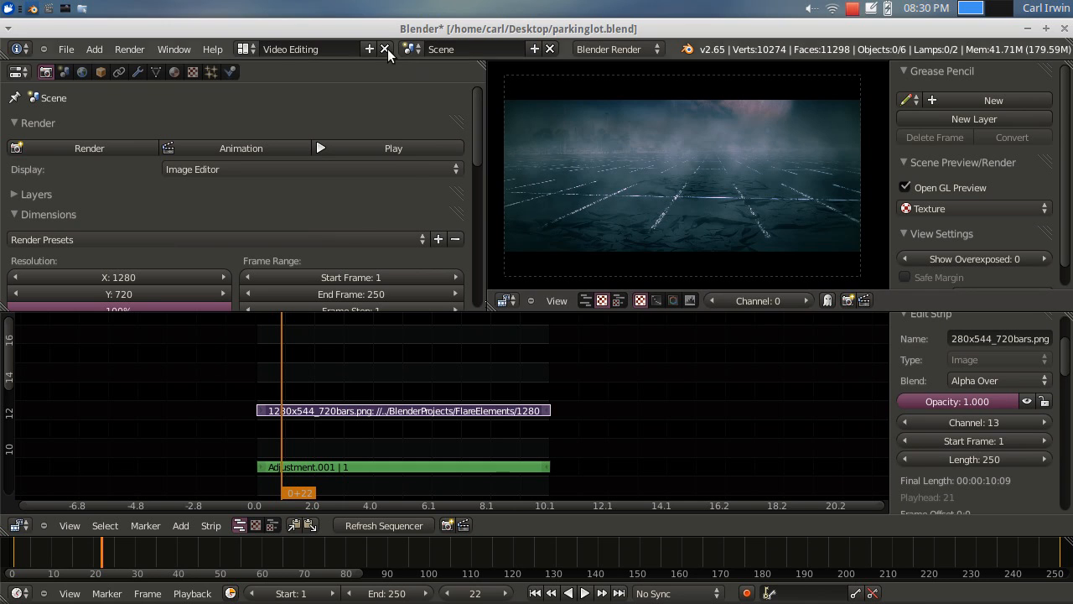
Open Scene.001 in the Video Editing layout and check its sequencer for strips
click(243, 49)
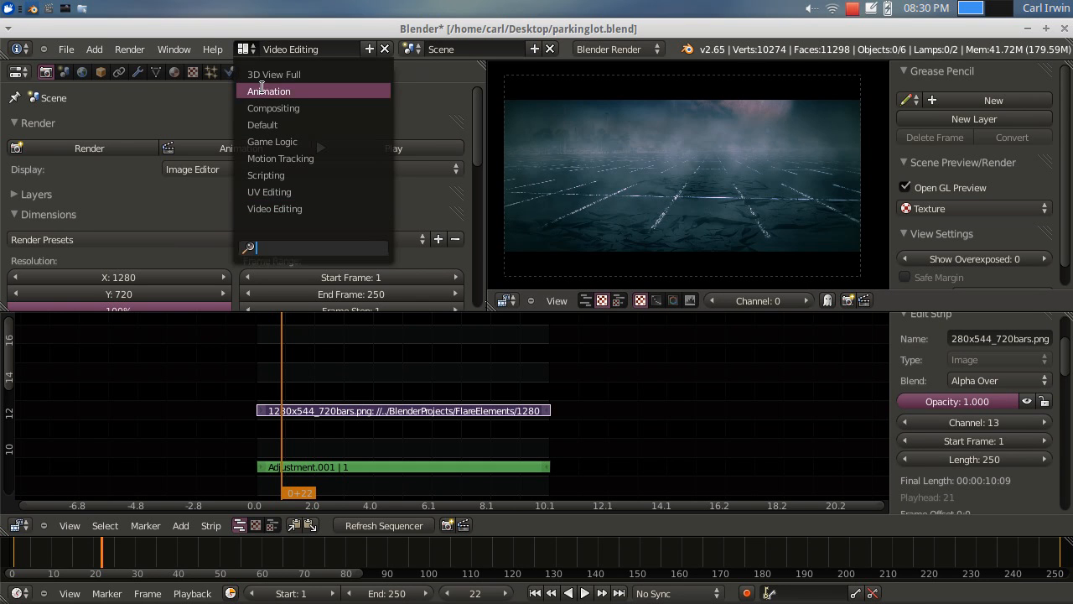
click(420, 52)
click(419, 52)
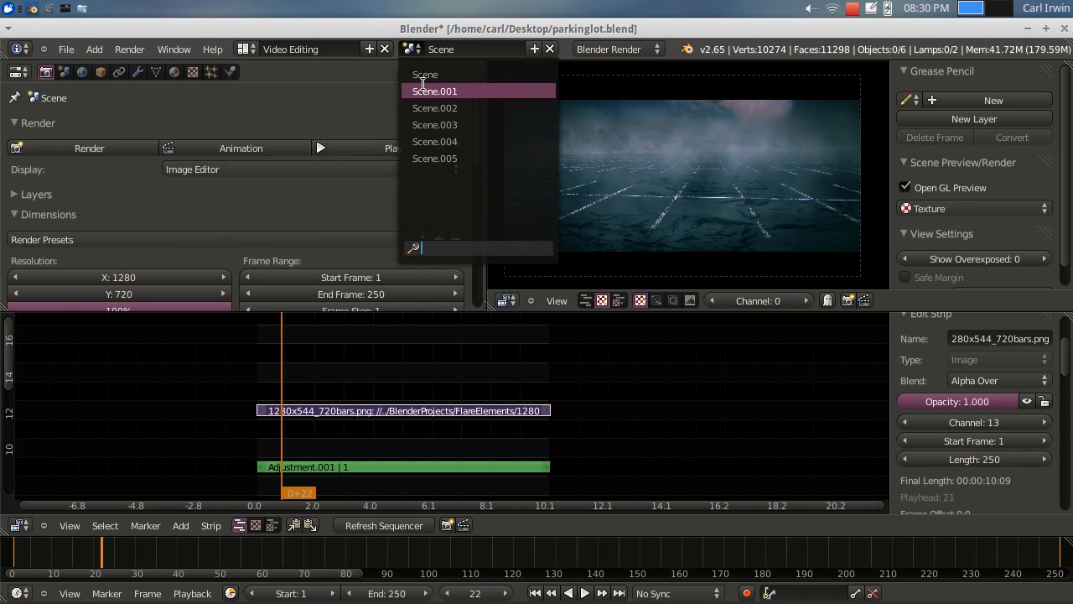
click(446, 88)
scroll(539, 335, up, 3)
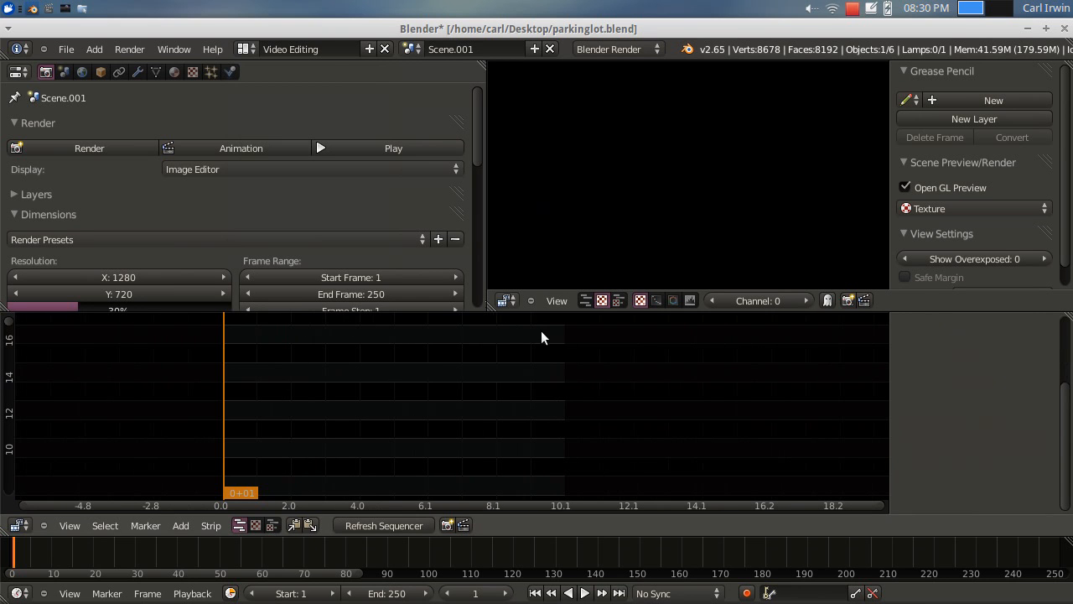
middle_drag(738, 421, 690, 495)
Open Scene.002 and bring its stacked destructionscene0001-0250.avi movie strips into view in the sequencer
click(415, 46)
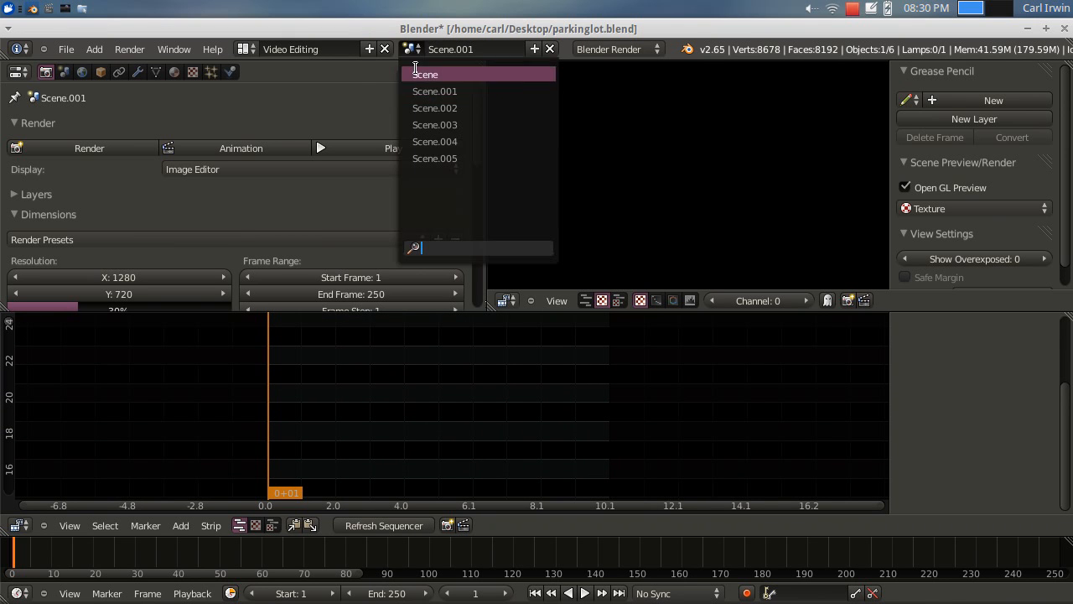
click(442, 110)
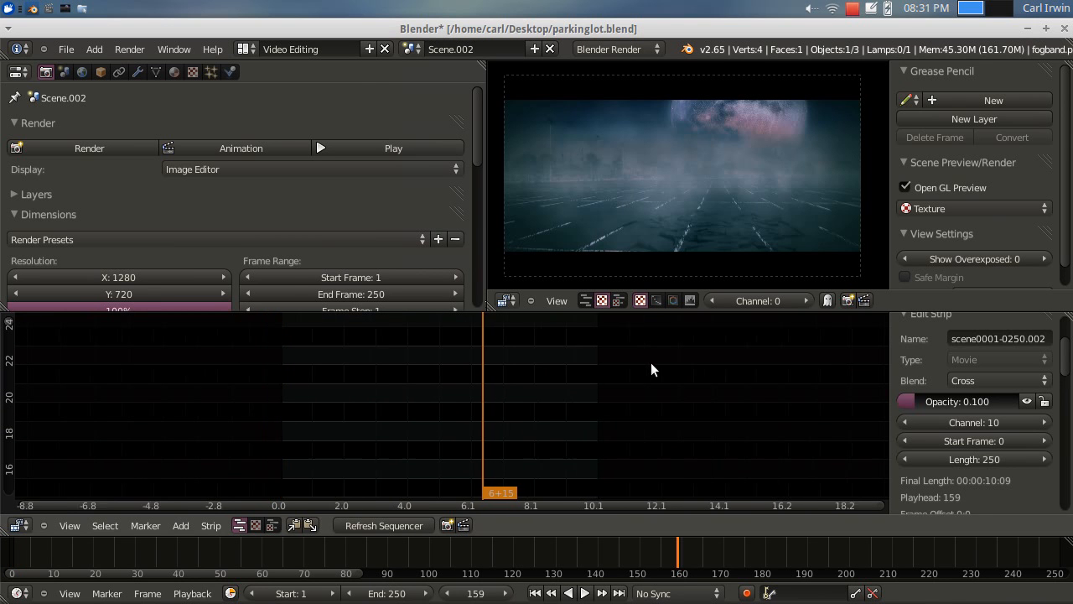
ctrl+middle_drag(649, 366, 586, 418)
scroll(640, 426, up, 1)
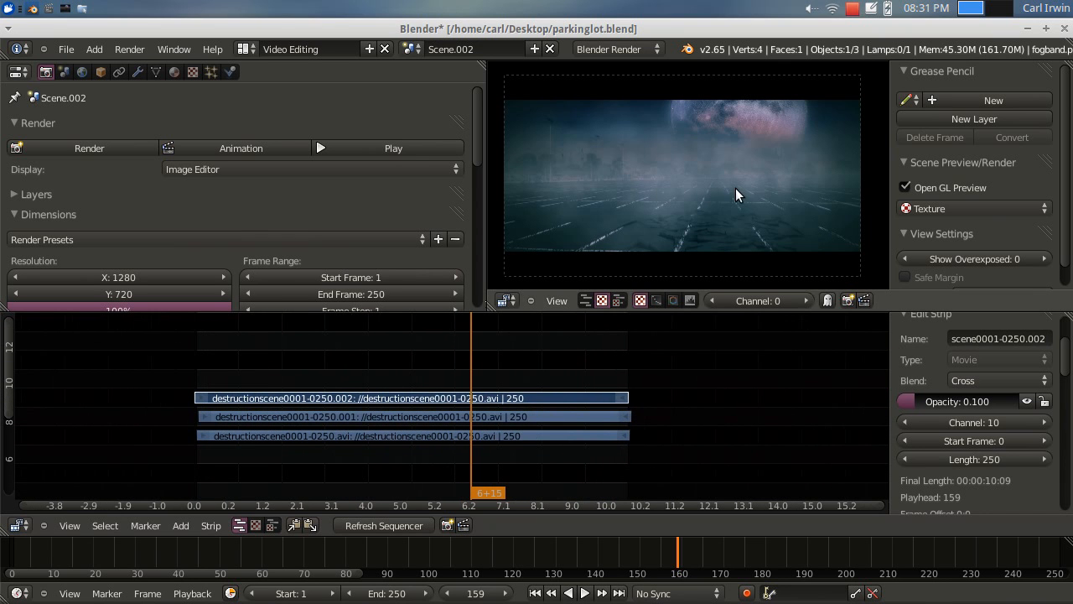
Examine the composited fog in Scene.002's preview up close, and select the destructionscene0001-0250.avi strip on channel 8
scroll(735, 188, up, 3)
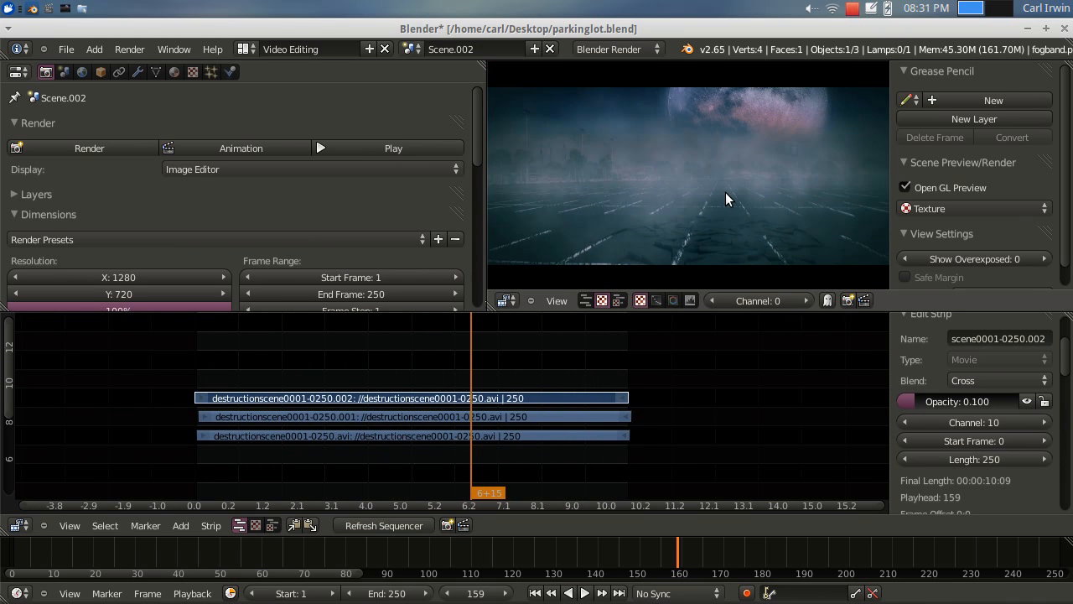
scroll(725, 192, down, 2)
scroll(716, 191, up, 1)
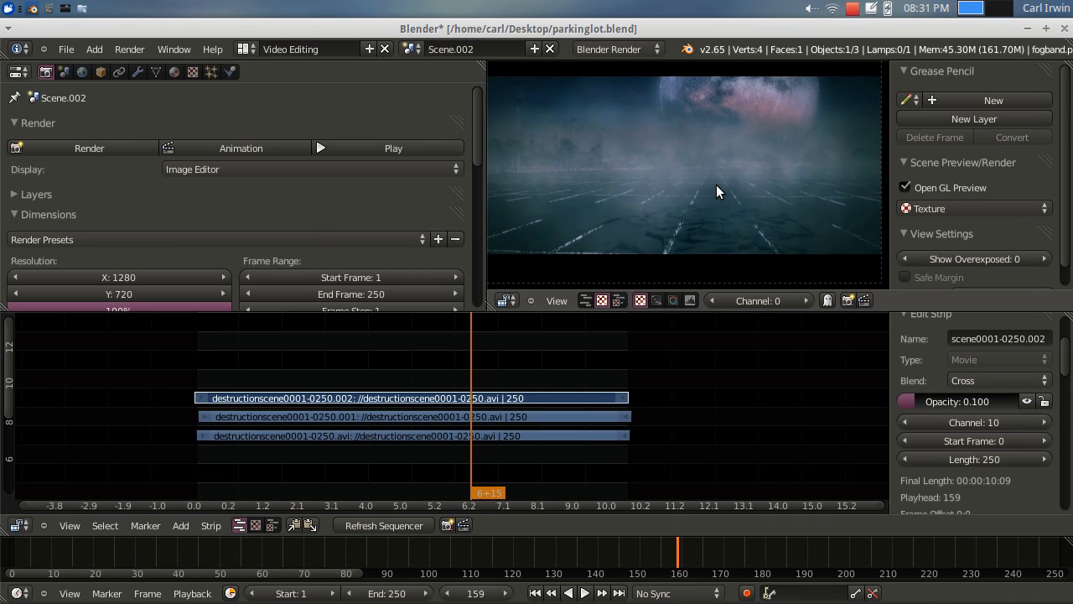
scroll(716, 191, up, 1)
scroll(713, 184, down, 2)
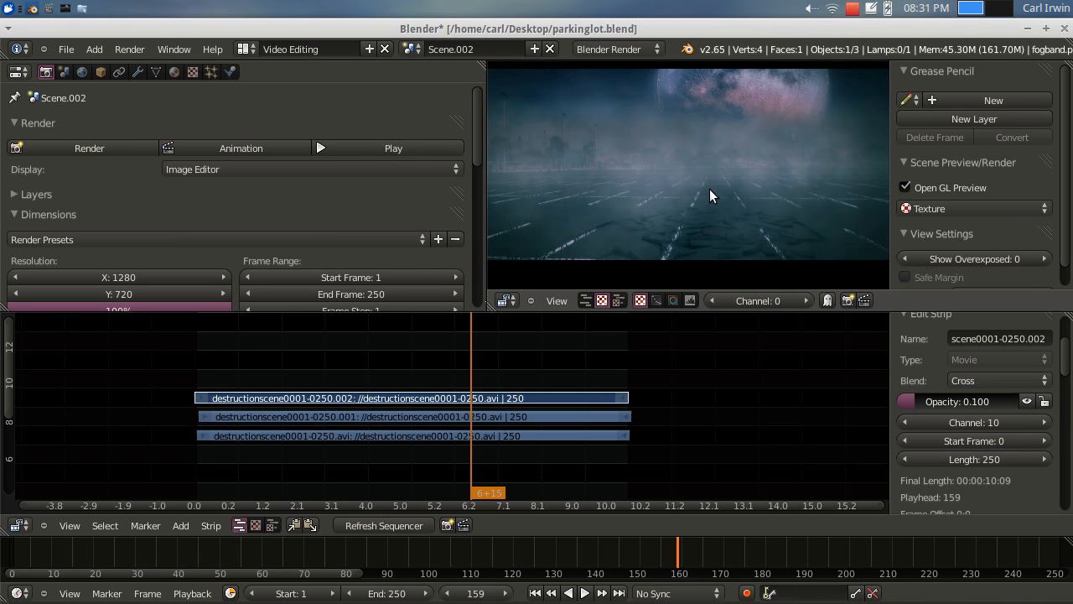
scroll(640, 241, up, 2)
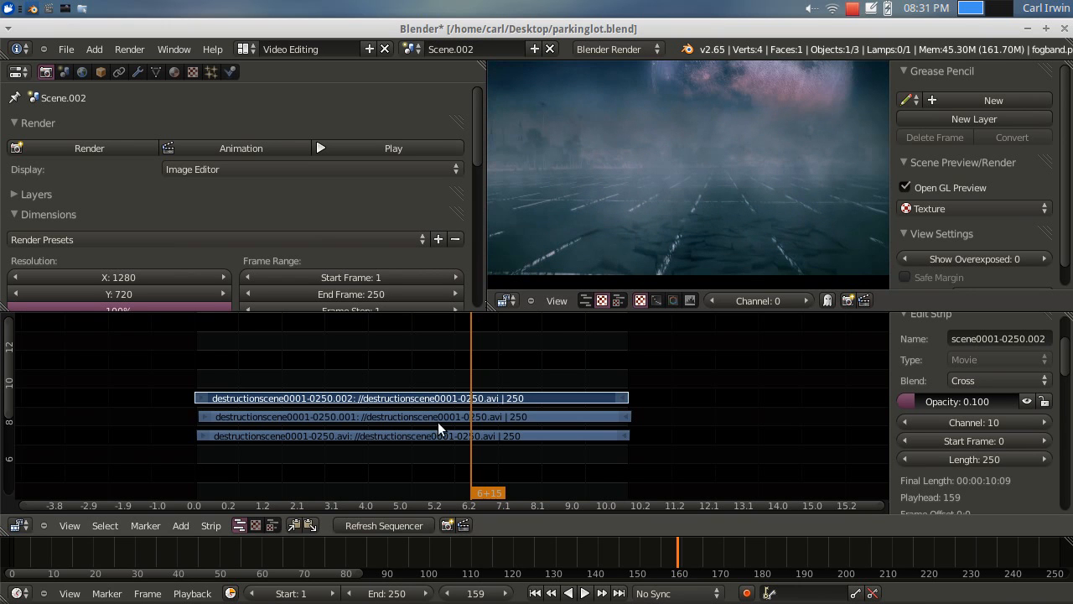
right_click(417, 438)
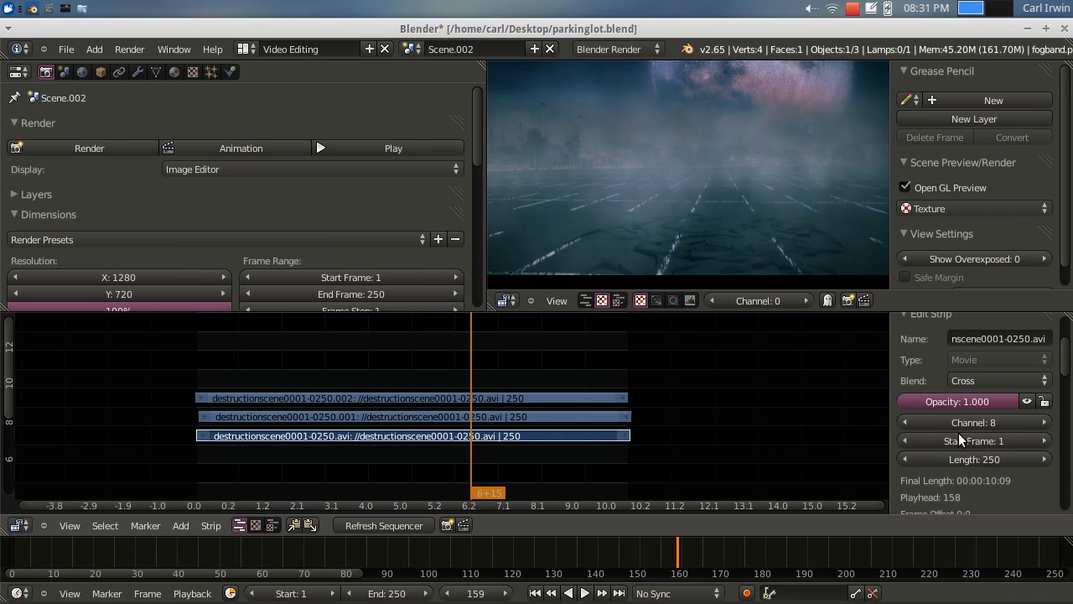
Check the blend, opacity and start frame settings of the movie strips on channels 9 and 10, ending with the channel 10 strip selected
right_click(521, 418)
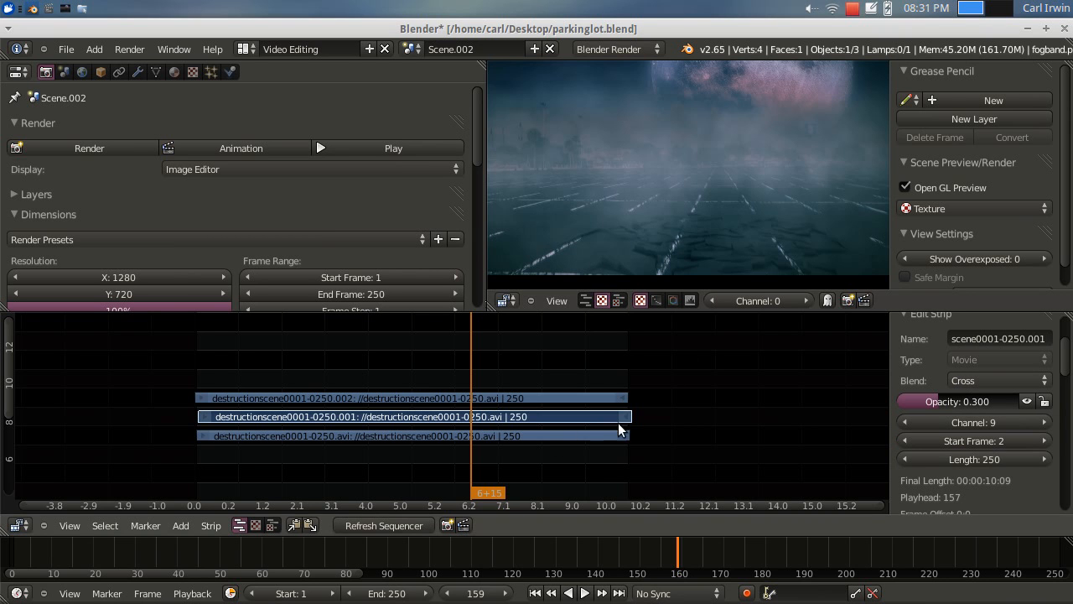
right_click(553, 398)
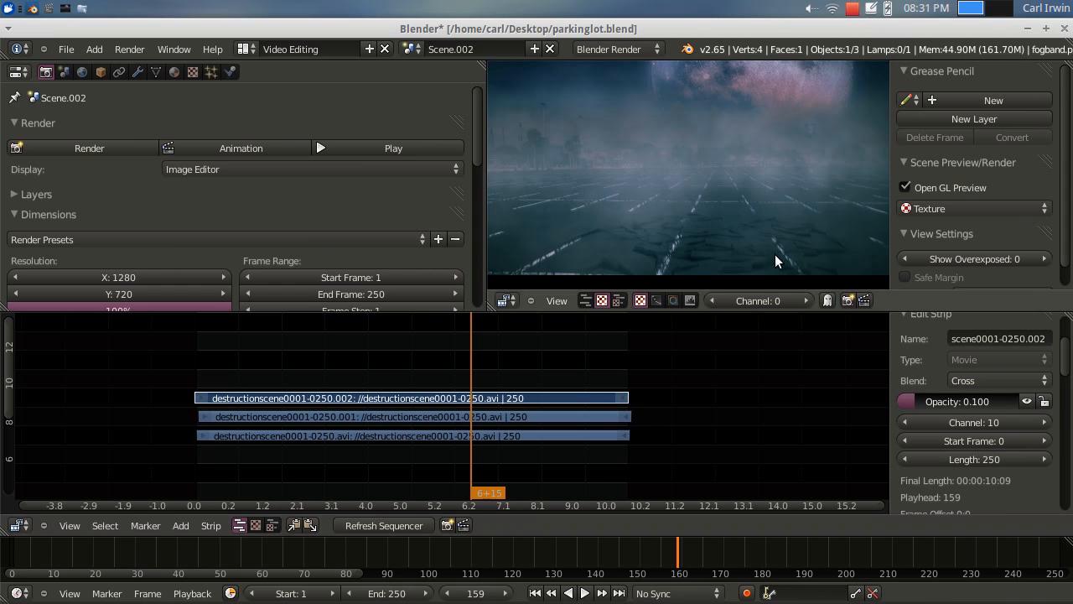
scroll(765, 249, up, 4)
scroll(765, 248, down, 6)
Go to frame 94 and examine the parking lines and fog in the composited preview, both up close and in full frame
click(357, 371)
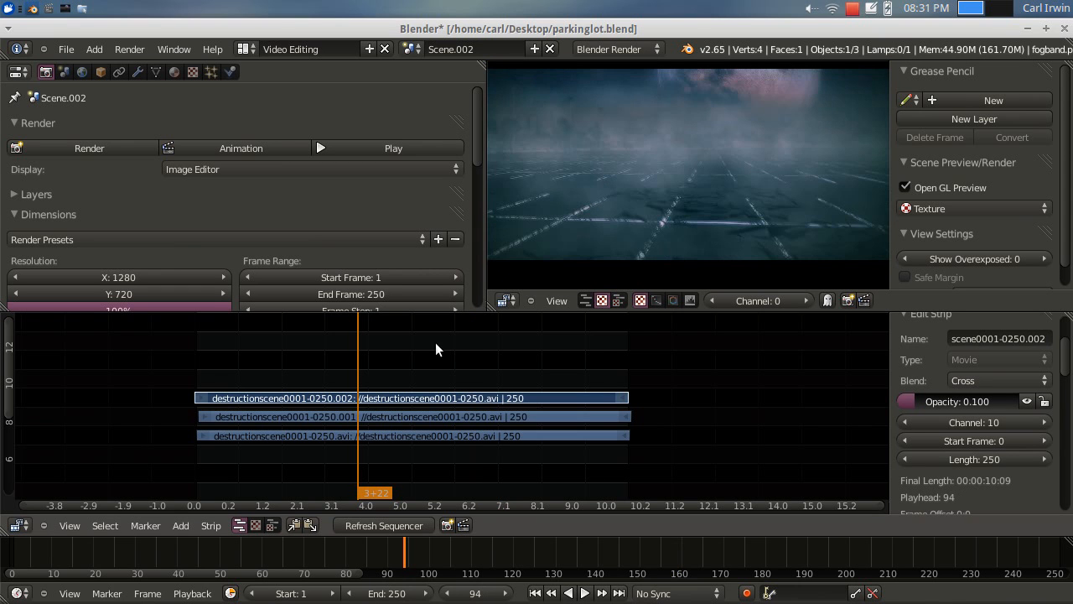
scroll(669, 235, up, 2)
scroll(663, 249, up, 2)
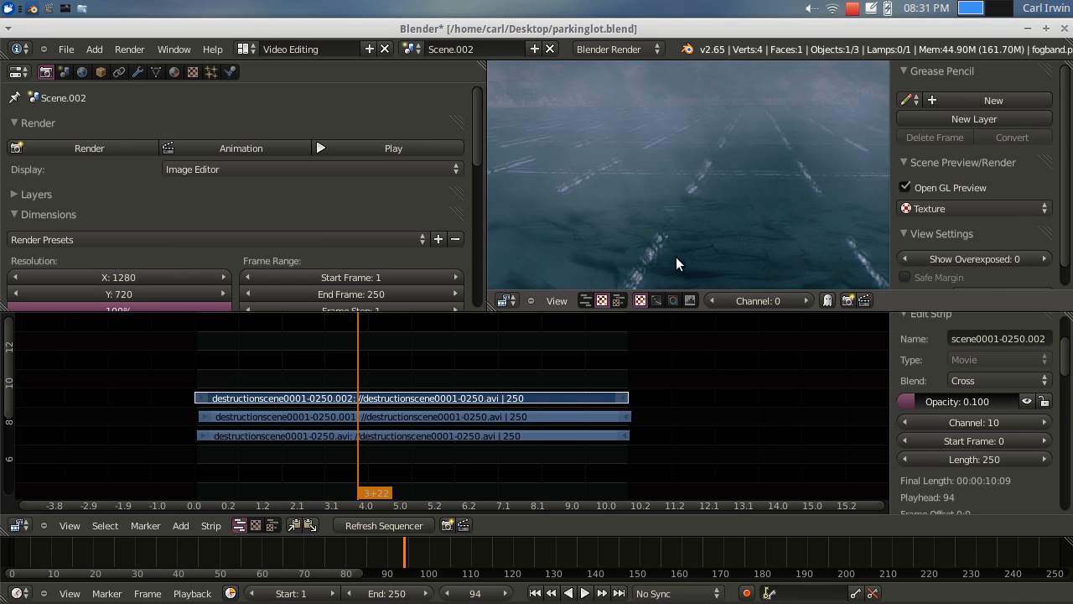
scroll(679, 253, down, 4)
scroll(677, 255, up, 6)
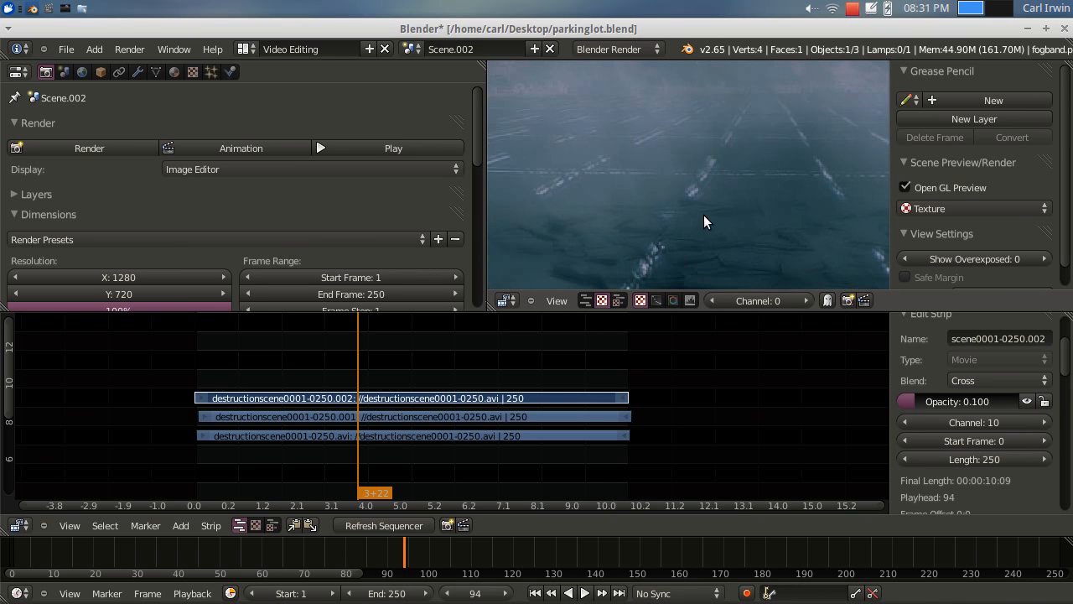
scroll(709, 219, up, 5)
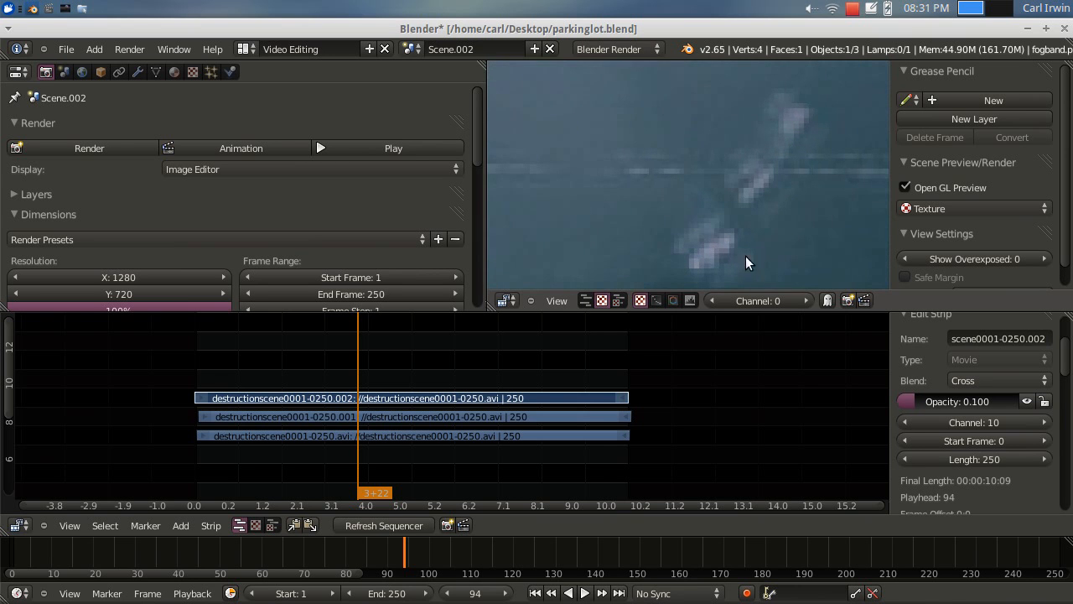
scroll(713, 223, down, 5)
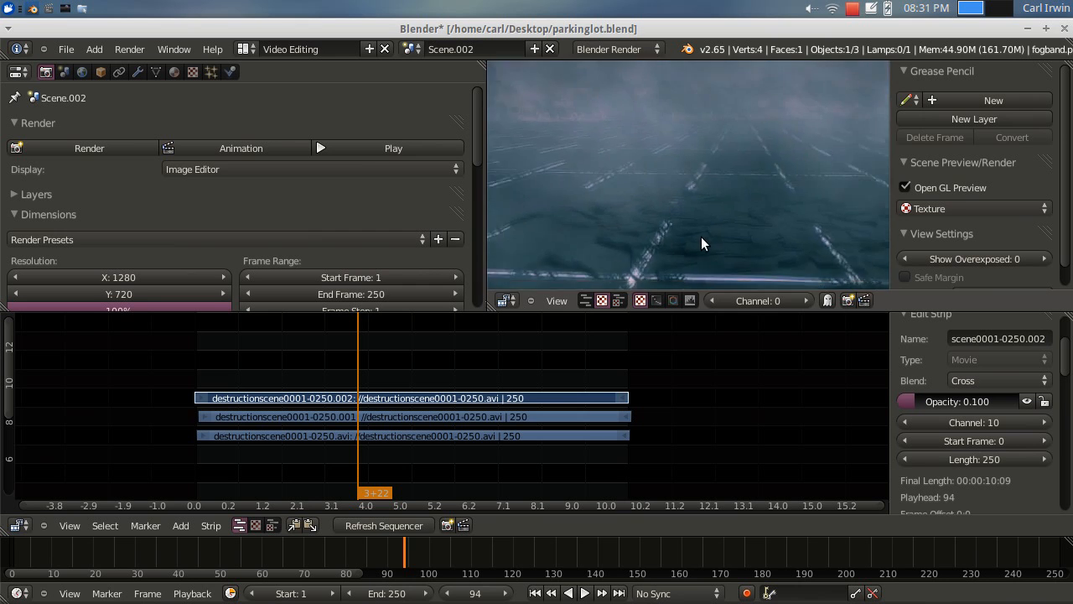
scroll(704, 233, down, 3)
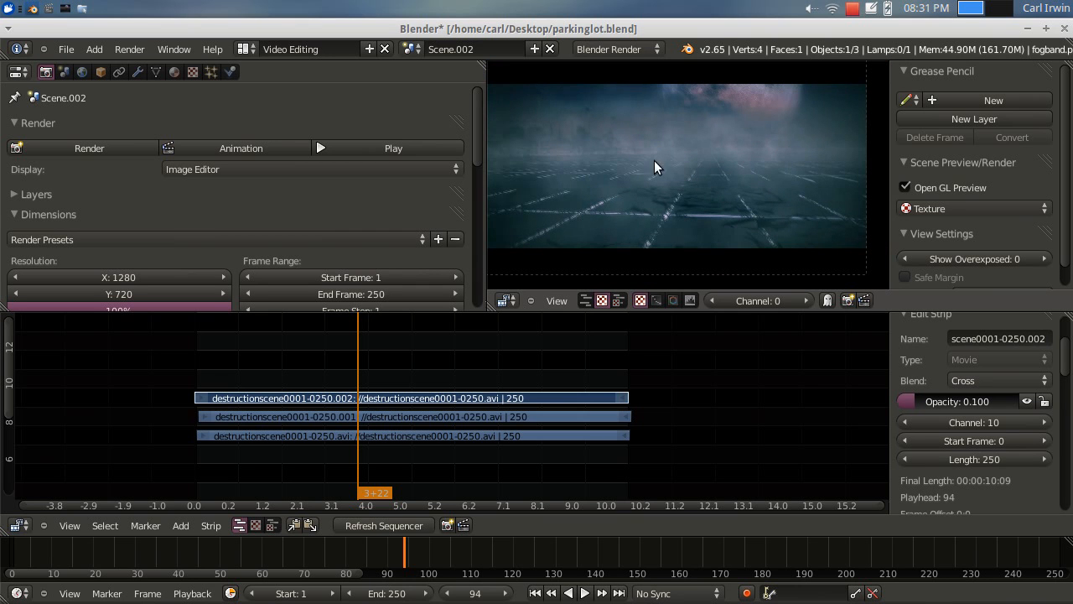
middle_drag(665, 216, 682, 223)
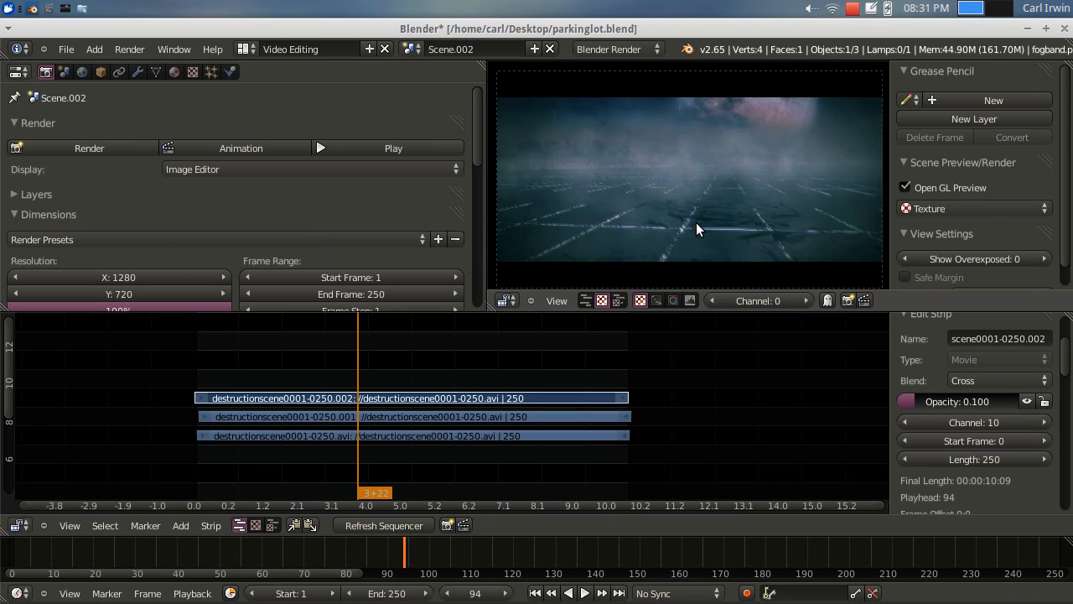
middle_drag(695, 222, 700, 217)
scroll(700, 216, down, 2)
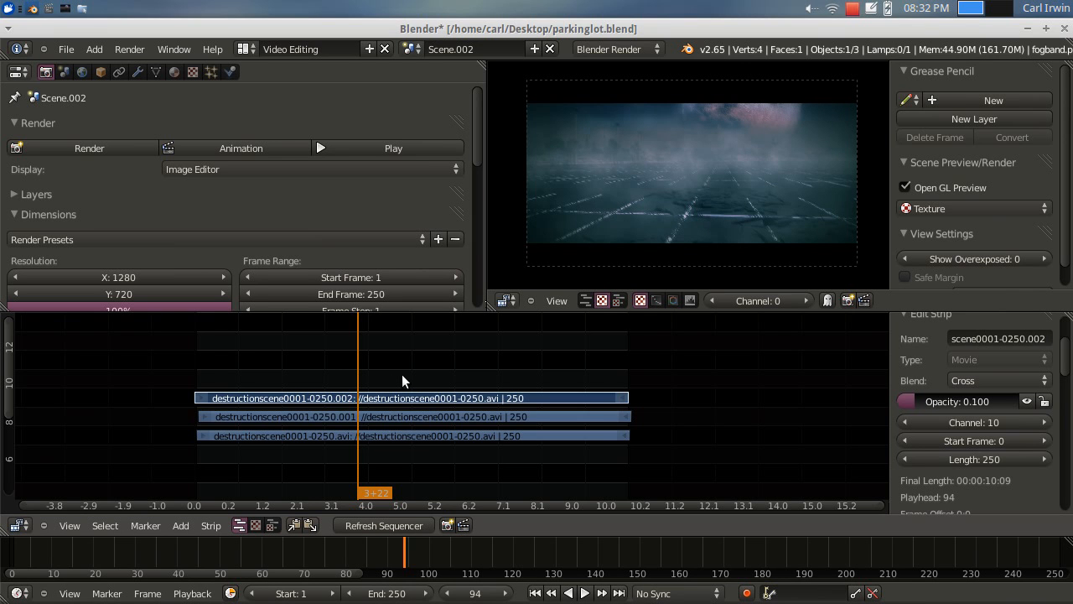
Look through Scene.002's render settings, including the frame rate, anti-aliasing and post-processing sections
scroll(401, 374, up, 2)
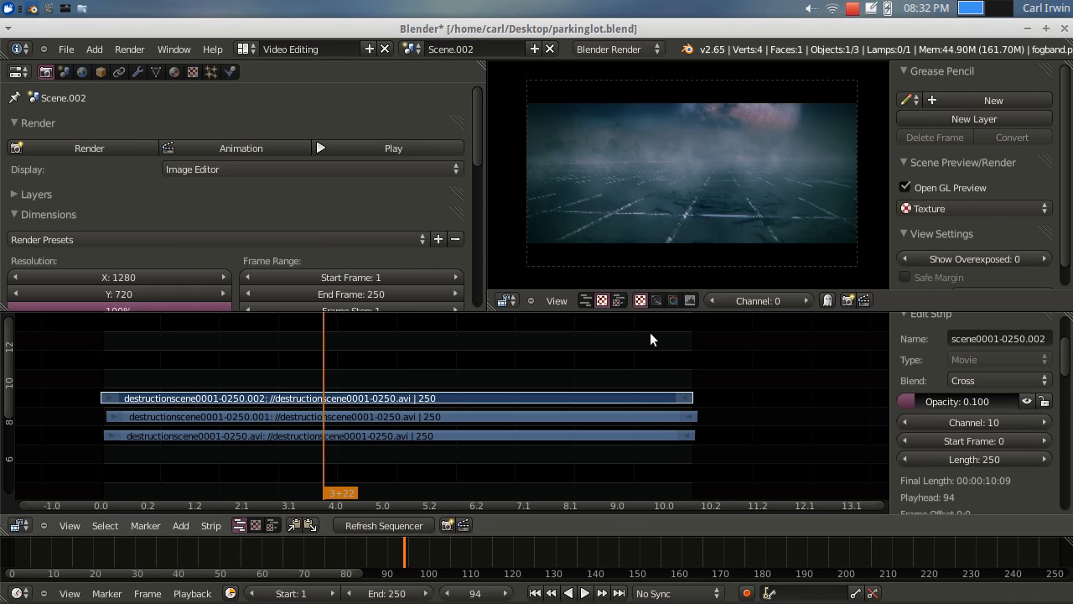
scroll(379, 260, down, 7)
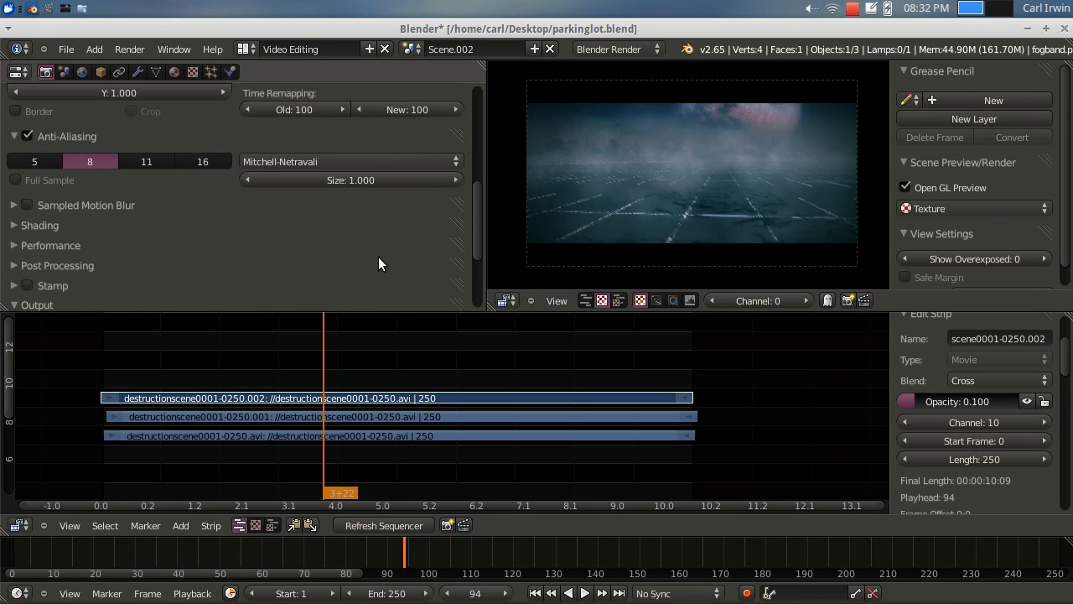
scroll(378, 260, up, 2)
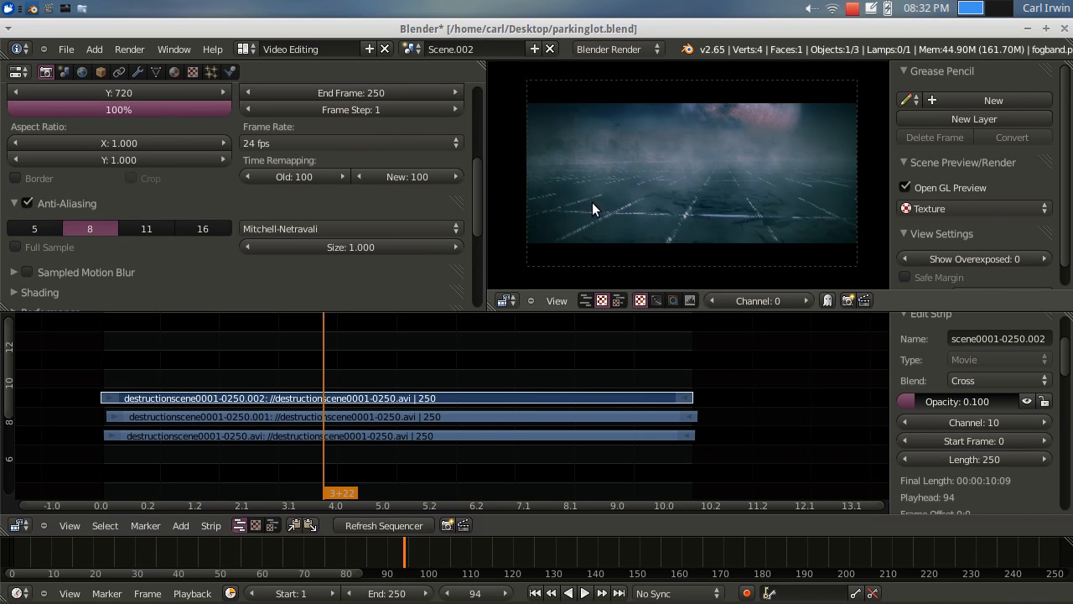
Inspect the layered fog and ground detail again in the frame 94 preview, finishing with the whole letterboxed frame in view
scroll(622, 214, up, 2)
scroll(732, 238, up, 3)
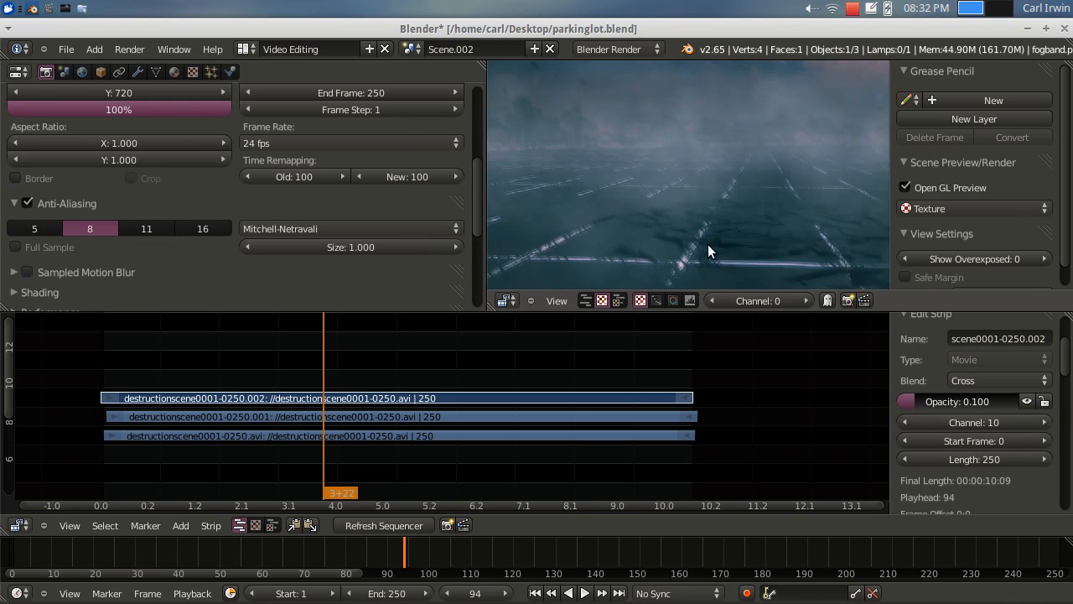
scroll(676, 216, down, 3)
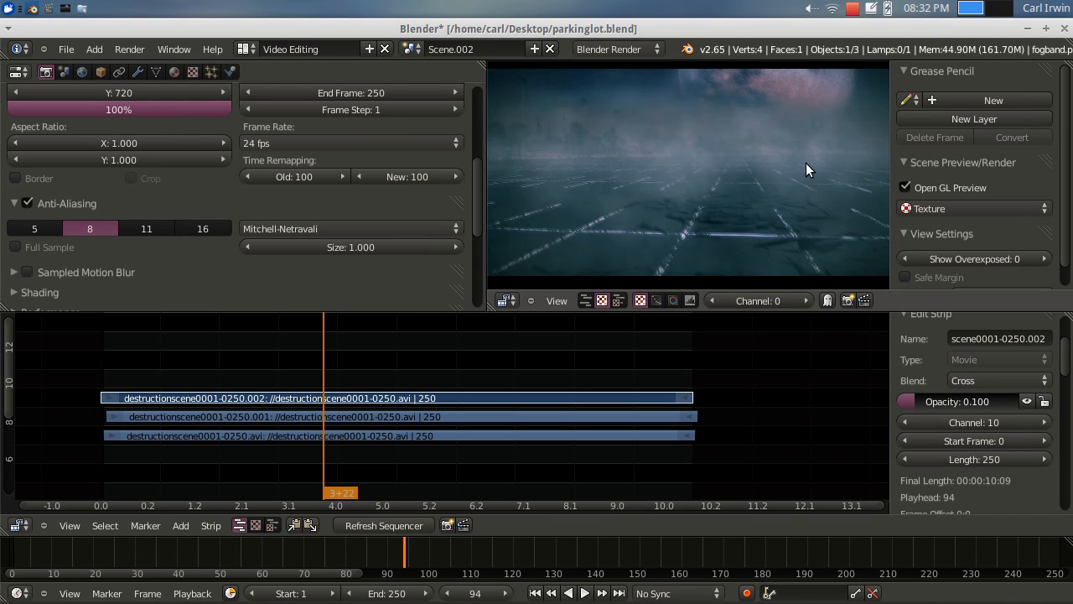
scroll(788, 166, down, 4)
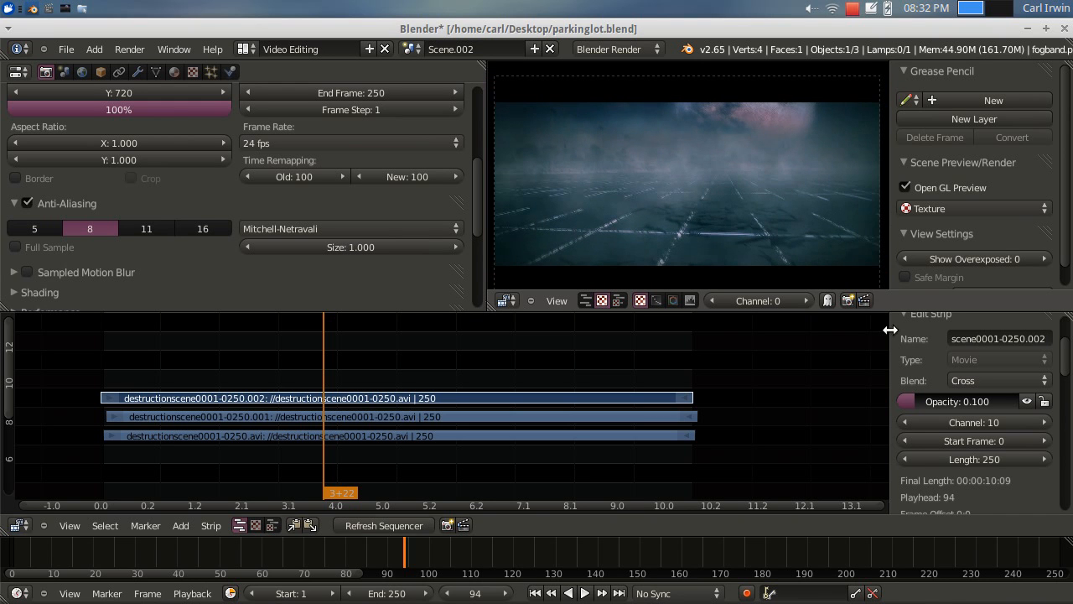
scroll(785, 189, up, 3)
scroll(680, 208, down, 1)
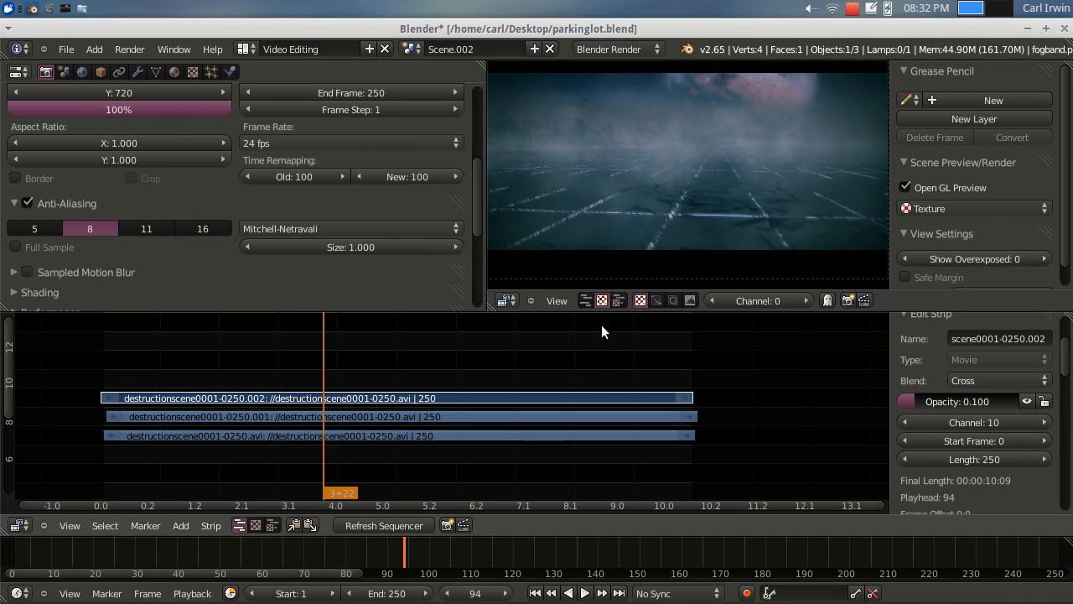
middle_drag(673, 191, 678, 214)
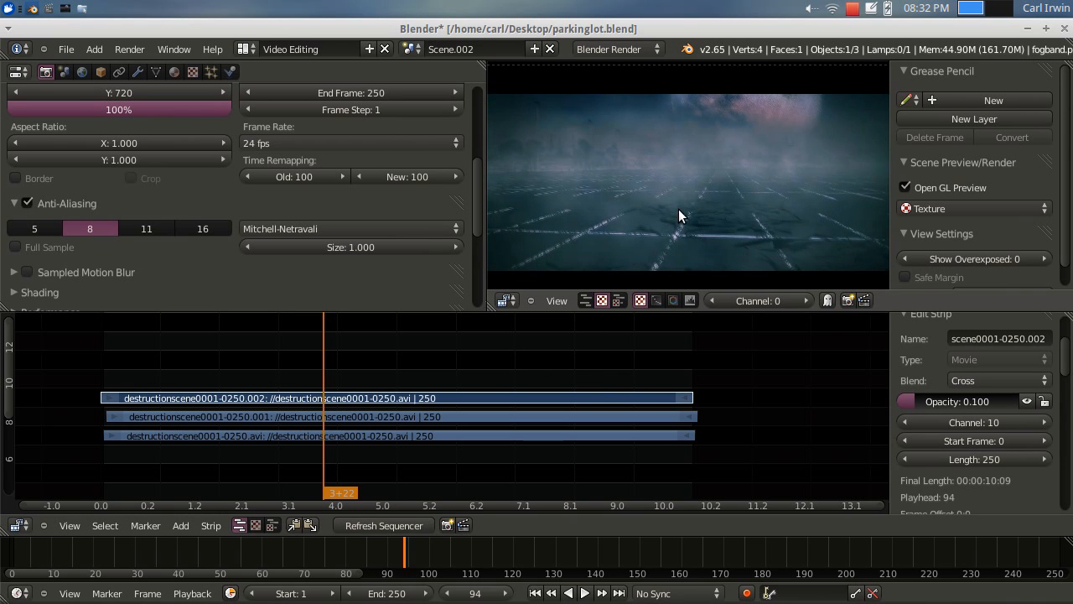
scroll(680, 201, down, 1)
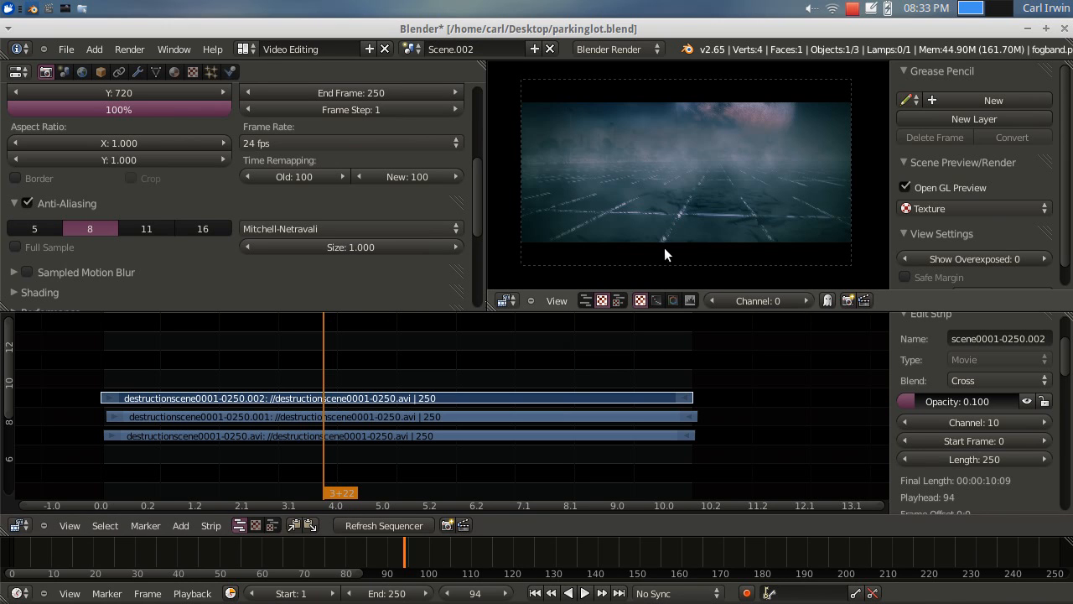
scroll(660, 249, up, 1)
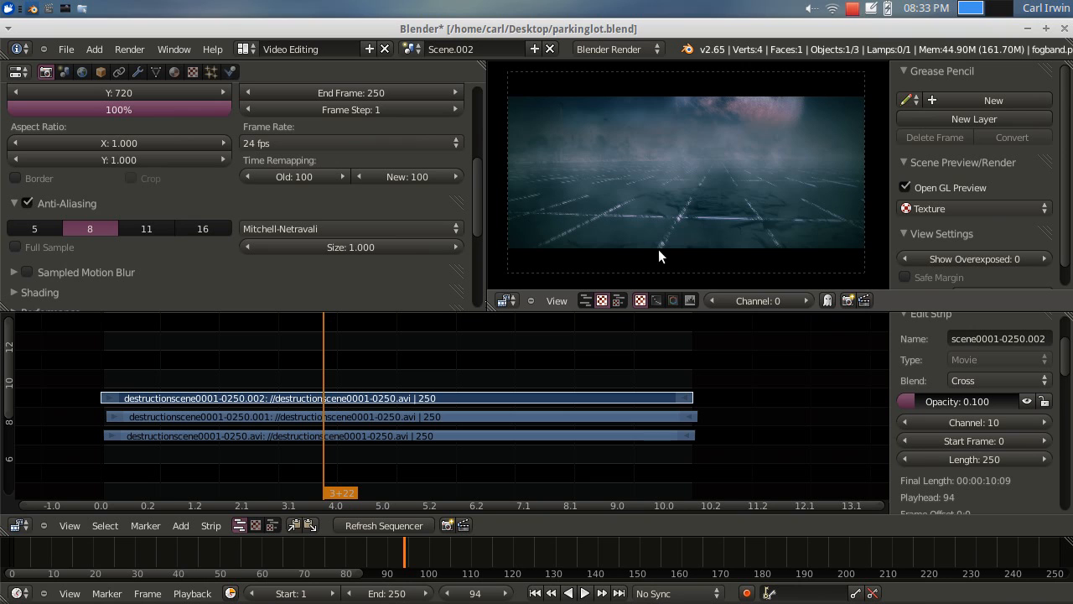
click(853, 10)
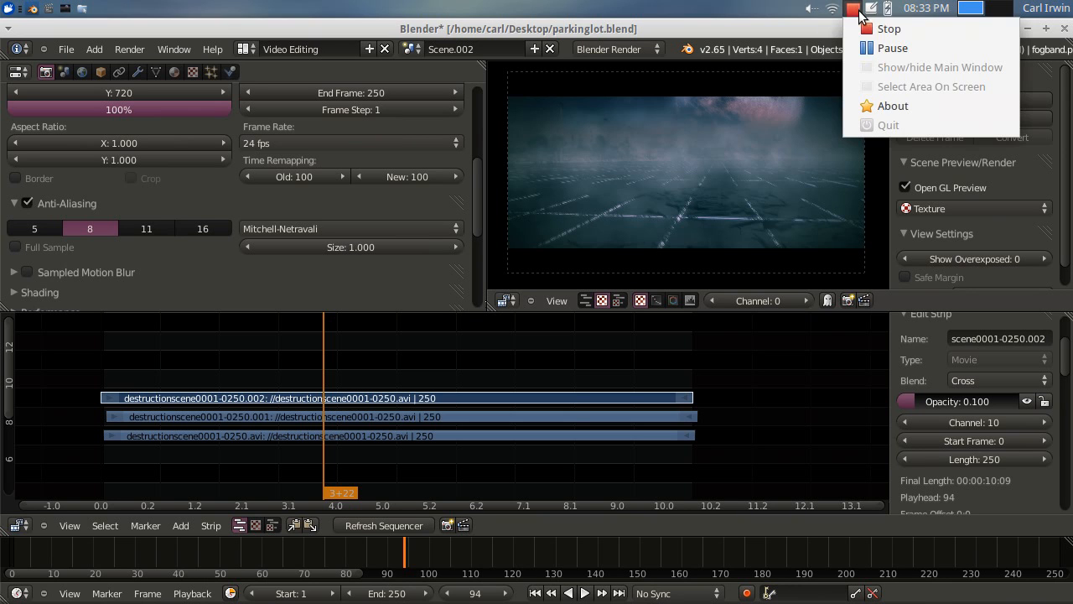